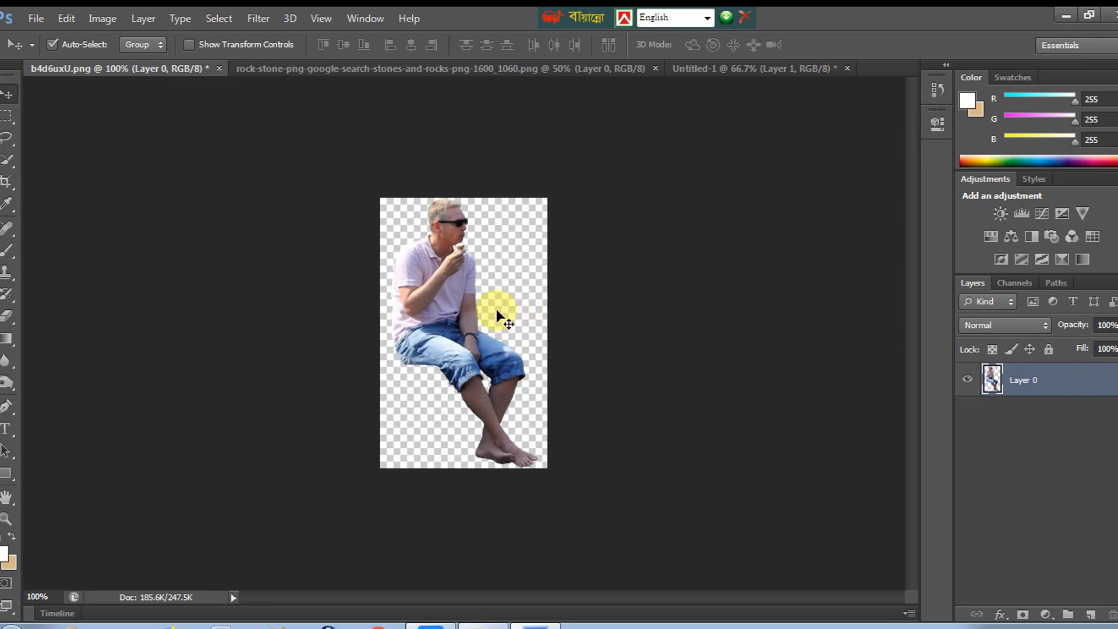
# Review the open images of the seated man, the rocky landscape and the single stone in the Untitled-1 document
pyautogui.keyDown('ctrl'); pyautogui.click(466, 283); pyautogui.keyUp('ctrl')
pyautogui.keyDown('ctrl'); pyautogui.keyDown('alt'); pyautogui.click(419, 256); pyautogui.keyUp('alt'); pyautogui.keyUp('ctrl')
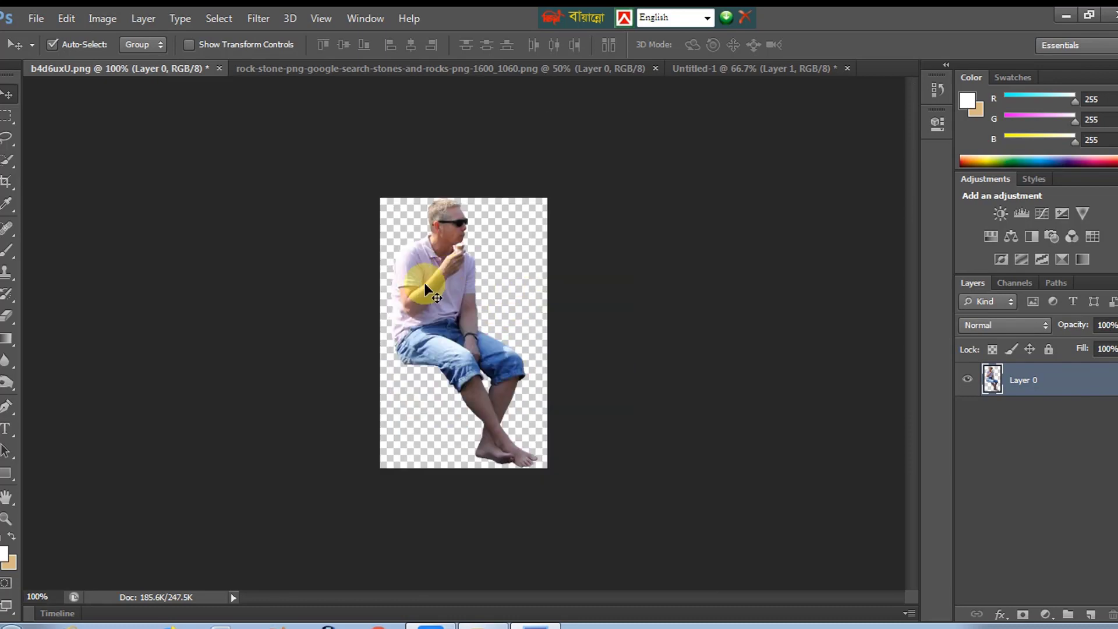
pyautogui.click(515, 67)
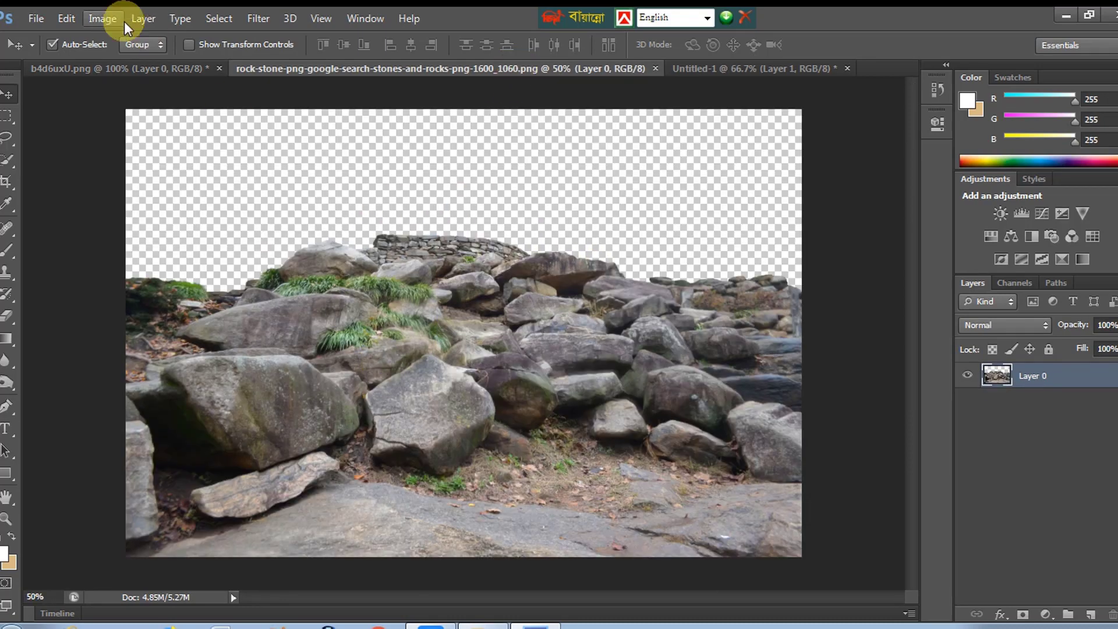
pyautogui.click(131, 66)
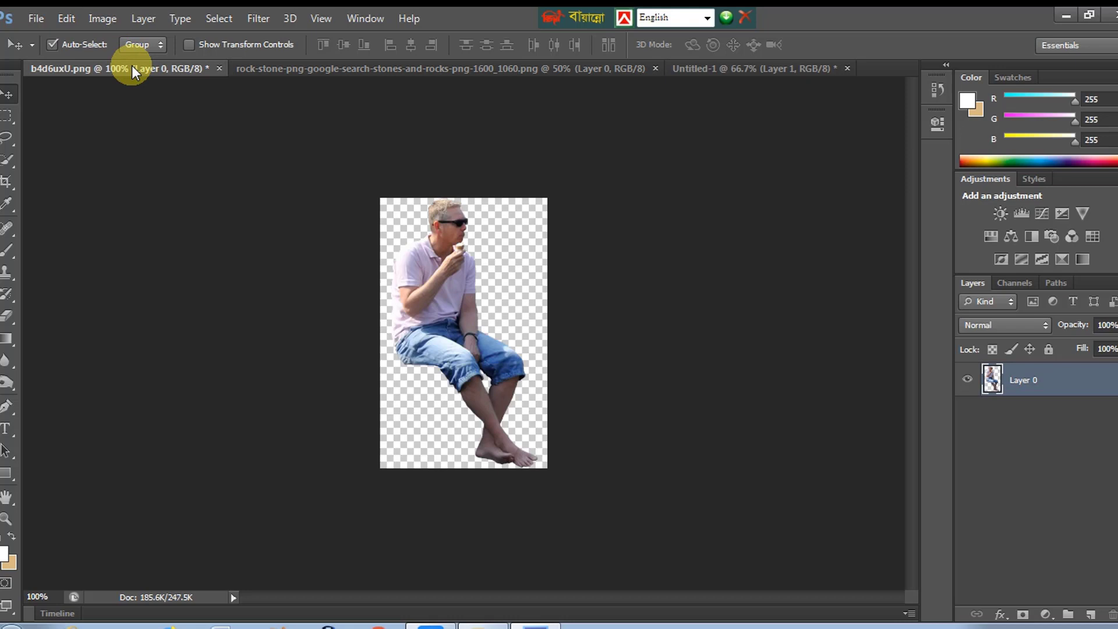
pyautogui.click(758, 68)
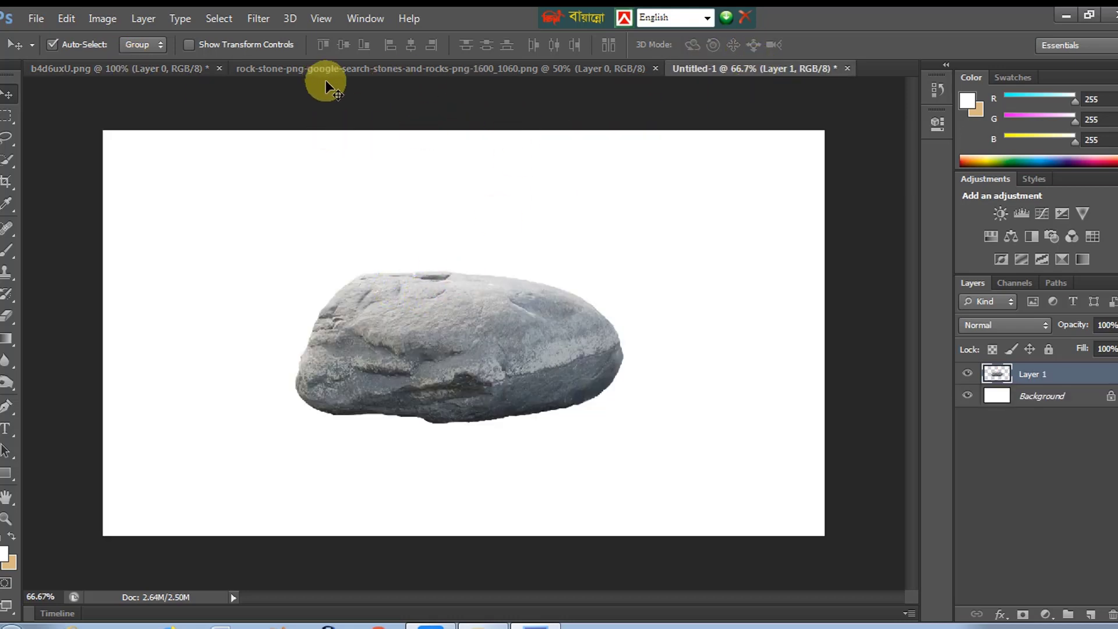
pyautogui.click(166, 68)
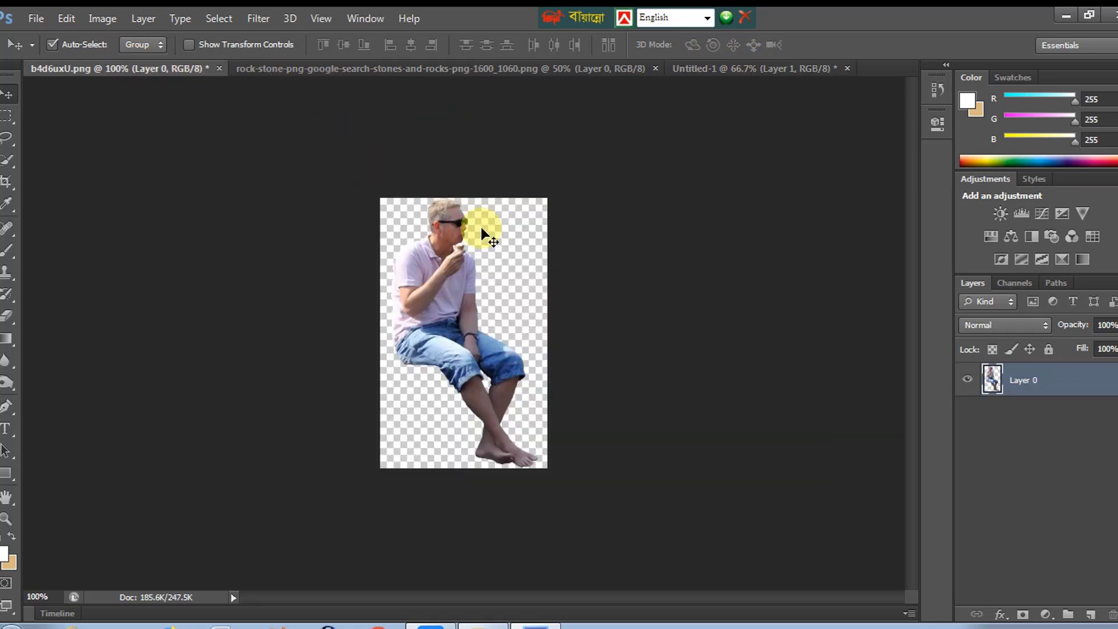
pyautogui.click(459, 67)
pyautogui.click(691, 66)
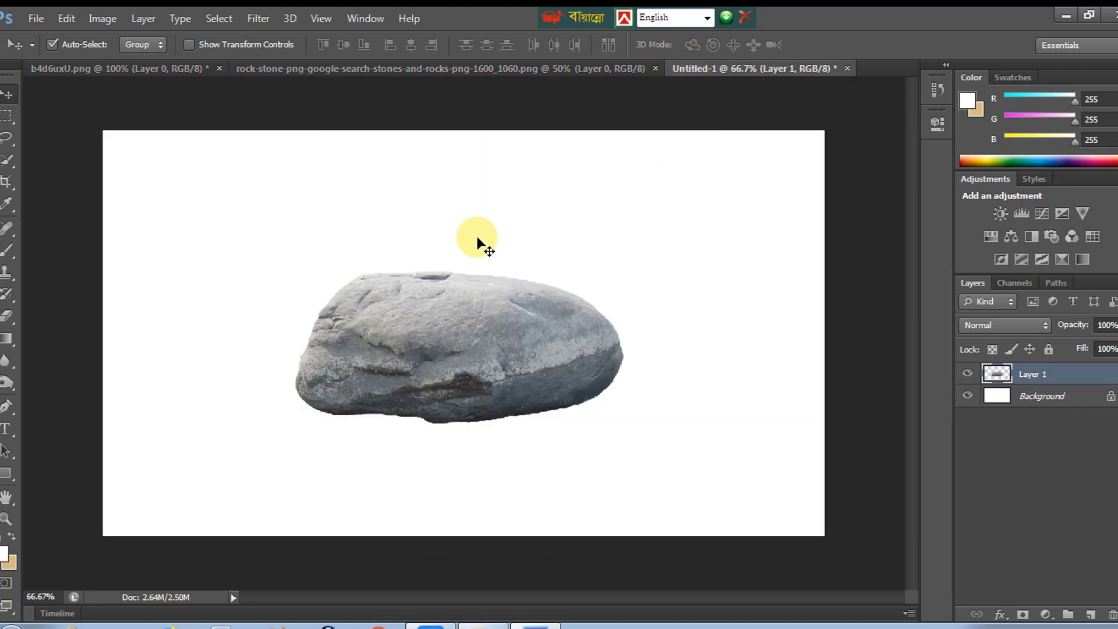
pyautogui.click(175, 72)
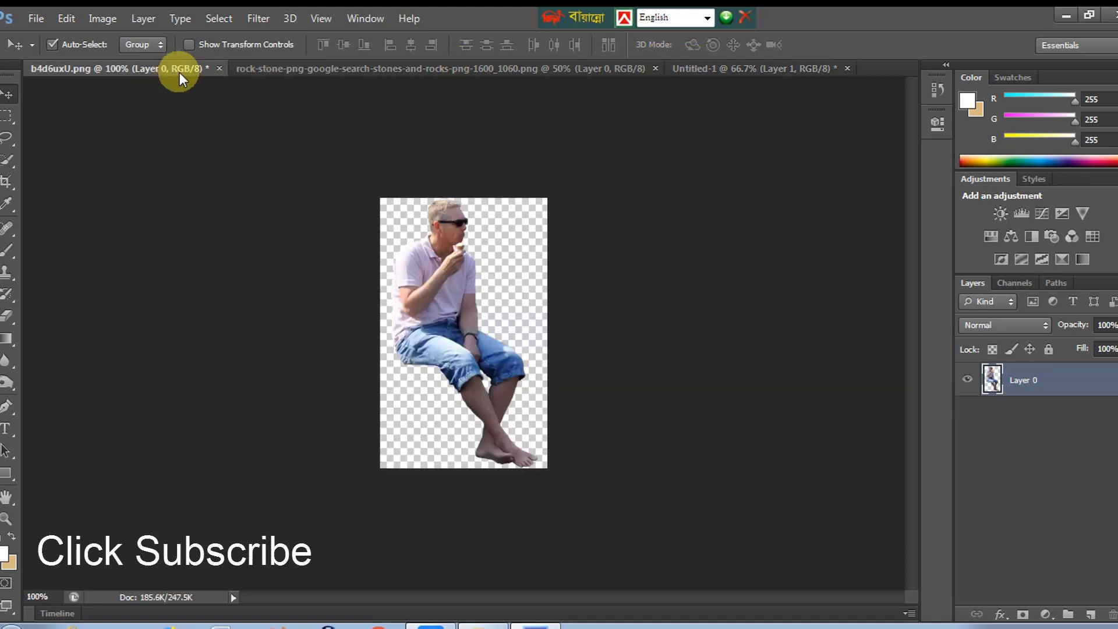
# Bring the seated man into the Untitled-1 document, scale him to about 128% and seat him on the stone
pyautogui.moveTo(447, 281); pyautogui.dragTo(697, 99)
pyautogui.moveTo(578, 294); pyautogui.dragTo(481, 267)
pyautogui.hotkey('ctrl', 't')
pyautogui.moveTo(560, 376); pyautogui.dragTo(588, 428)
pyautogui.moveTo(547, 352); pyautogui.dragTo(546, 332)
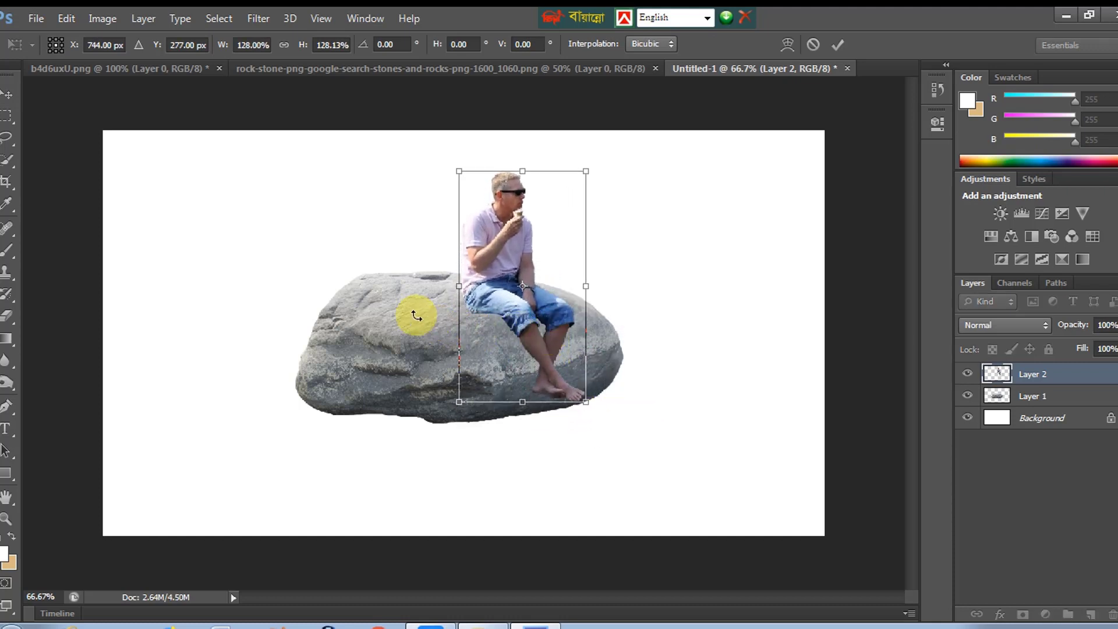
pyautogui.press('Return')
# Reduce the stone layer's height to 90% from its upper edge so it fits under the seated man
pyautogui.click(414, 307)
pyautogui.hotkey('ctrl', 't')
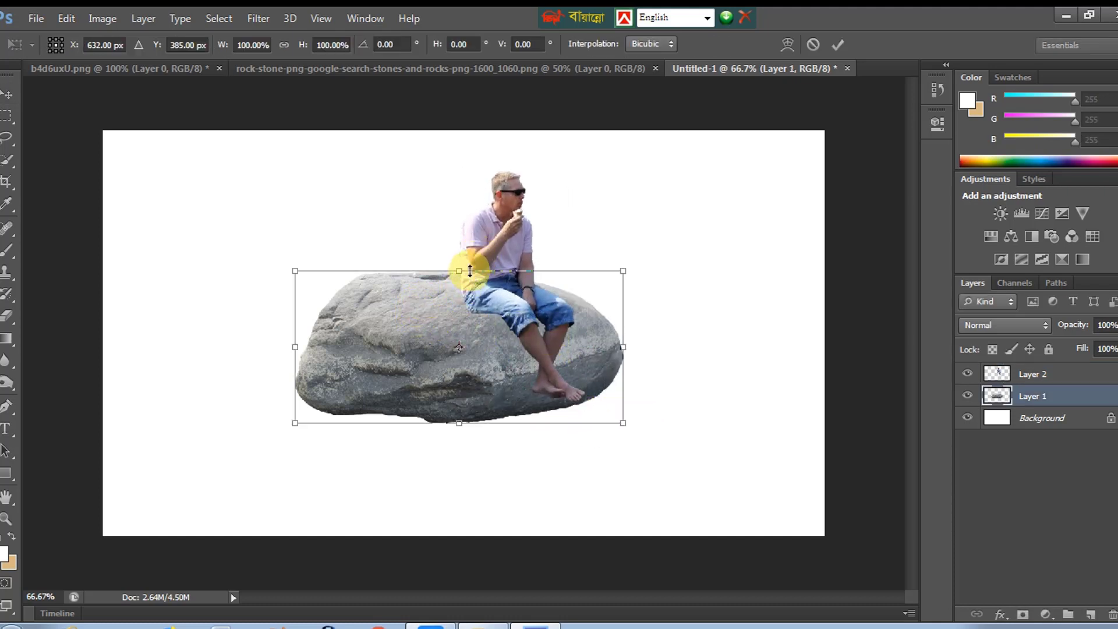
pyautogui.moveTo(470, 270); pyautogui.dragTo(484, 301)
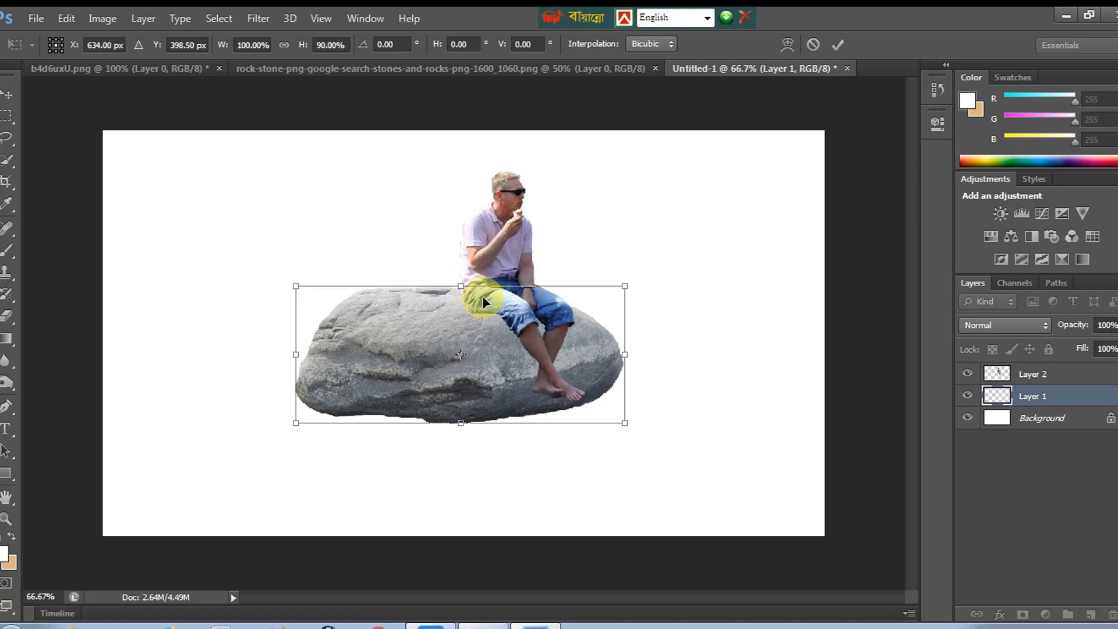
pyautogui.press('Return')
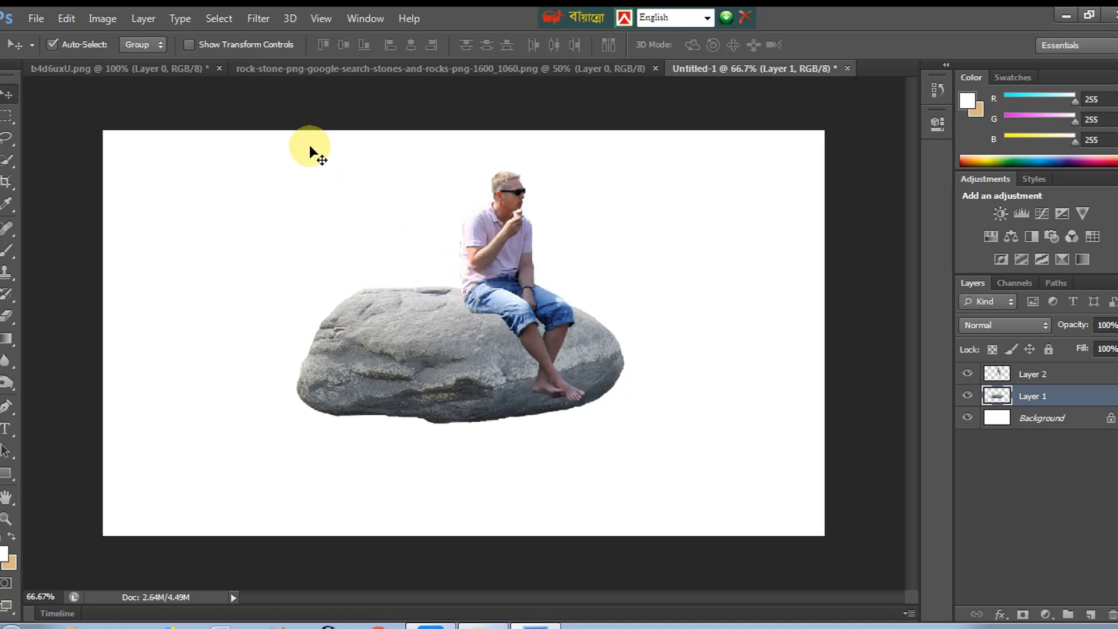
# Close b4d6uxU.png without saving its changes and return to the Untitled-1 composition
pyautogui.click(218, 69)
pyautogui.click(564, 255)
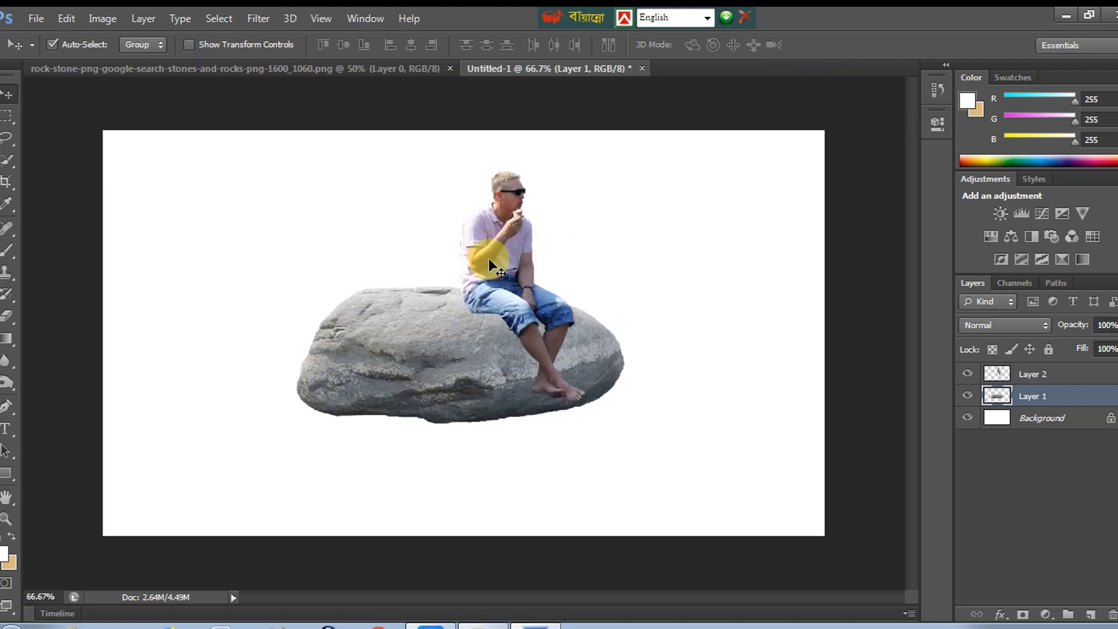
pyautogui.click(241, 69)
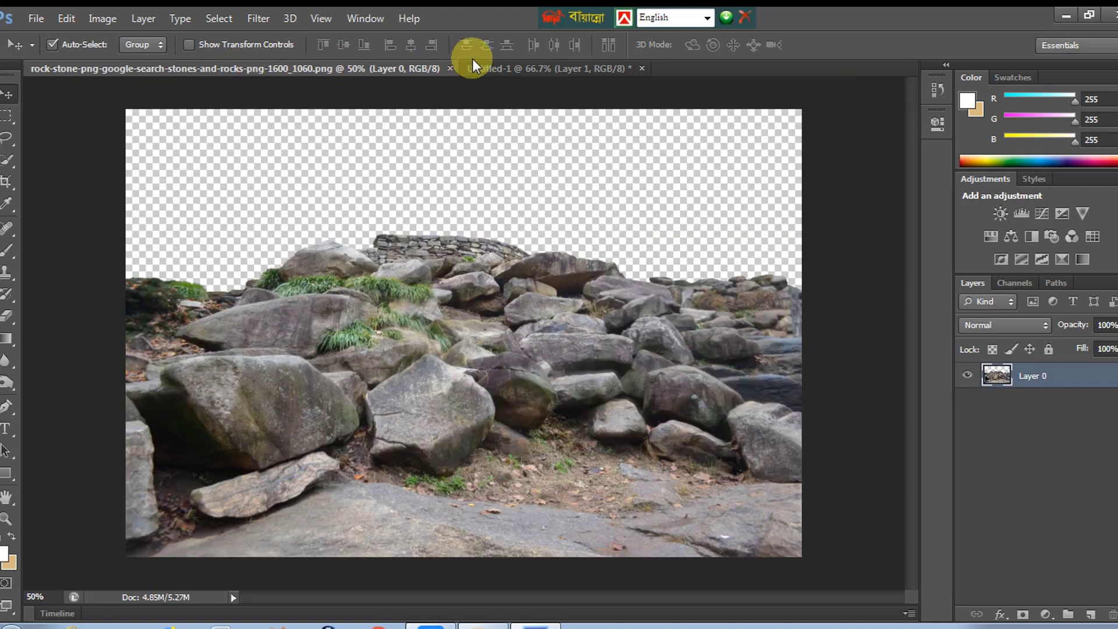
pyautogui.click(511, 68)
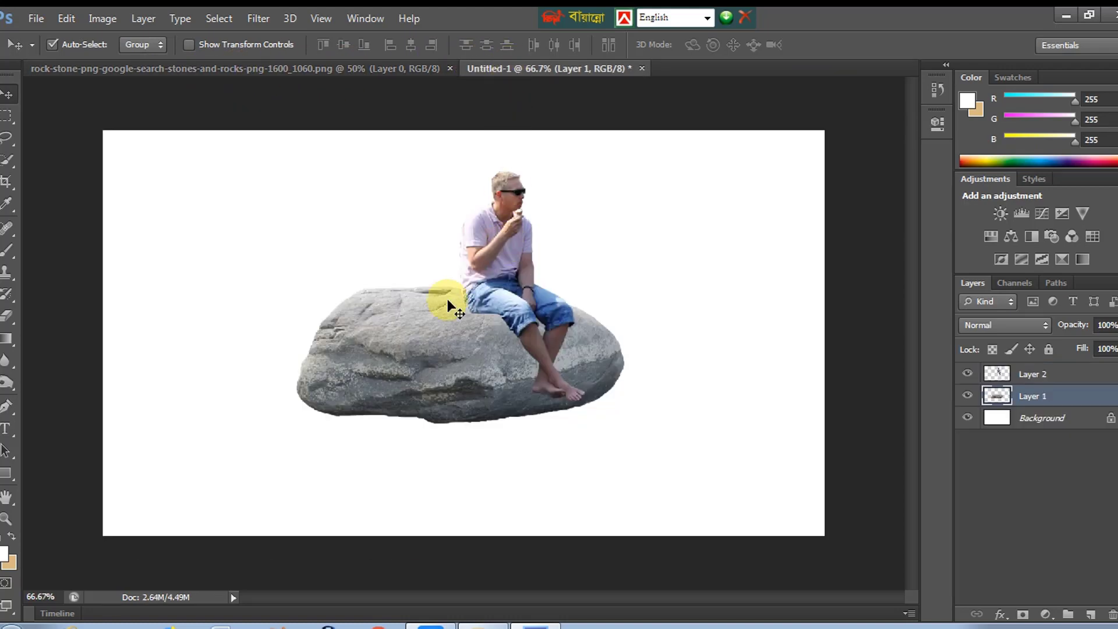
# Open the nearTropicalWater image from the Main folder
pyautogui.click(35, 18)
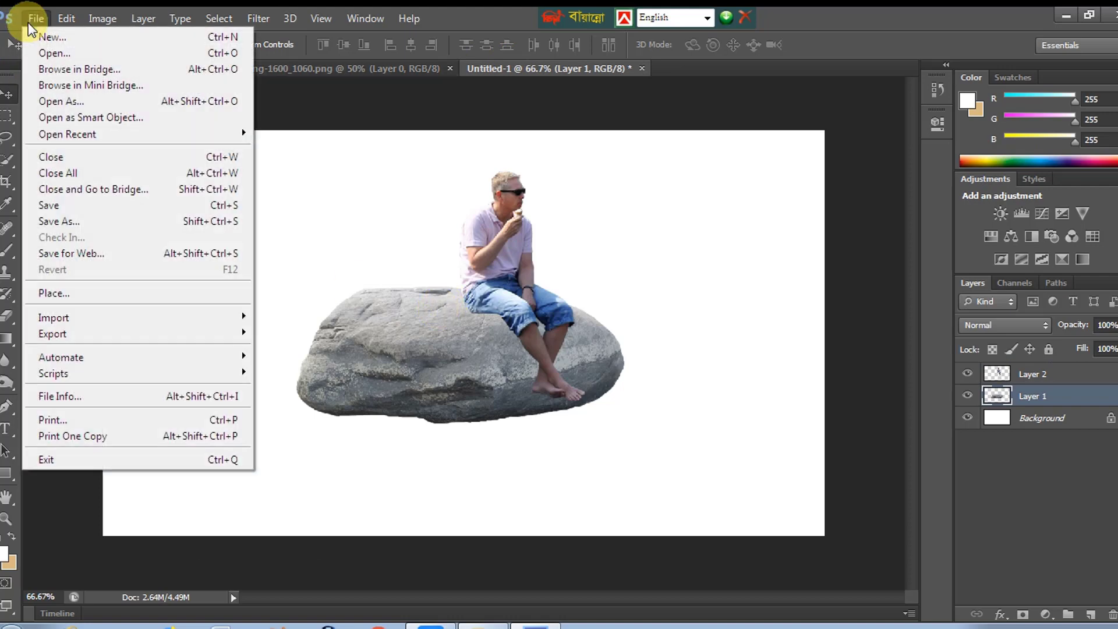
pyautogui.click(62, 54)
pyautogui.click(858, 353)
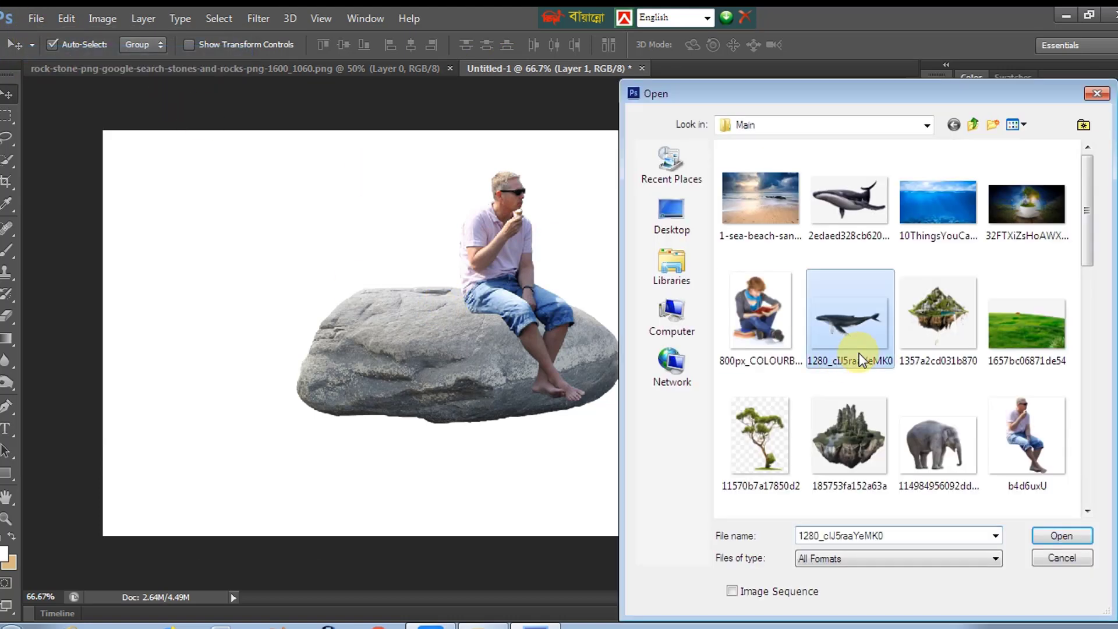
pyautogui.press('Down')
pyautogui.press('Down')
pyautogui.press('Down')
pyautogui.press('Down')
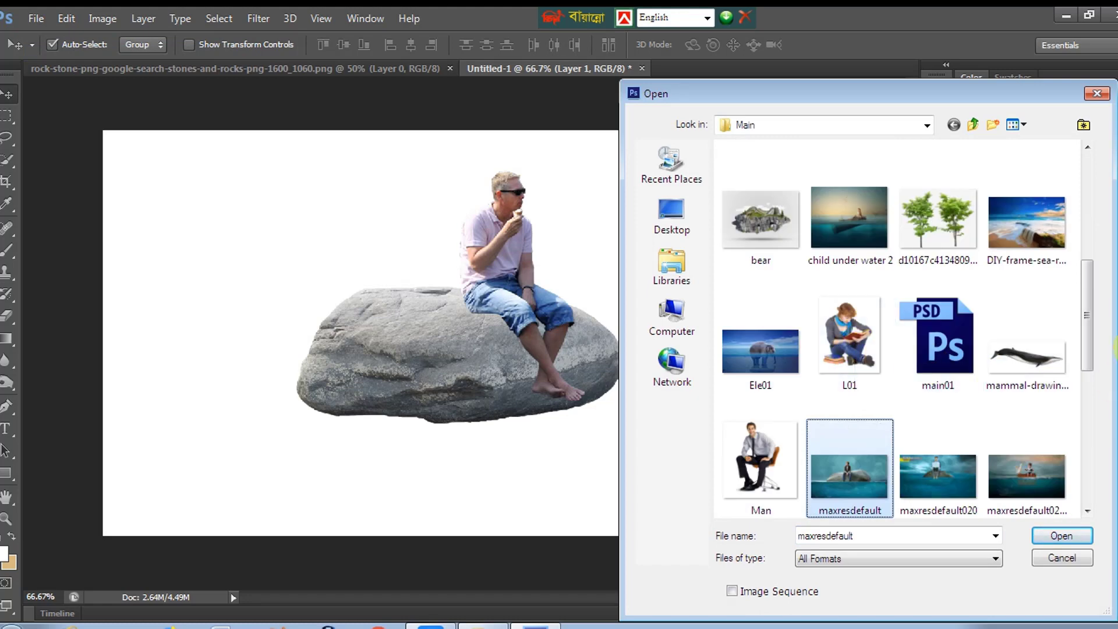
pyautogui.moveTo(1085, 323); pyautogui.dragTo(1063, 451)
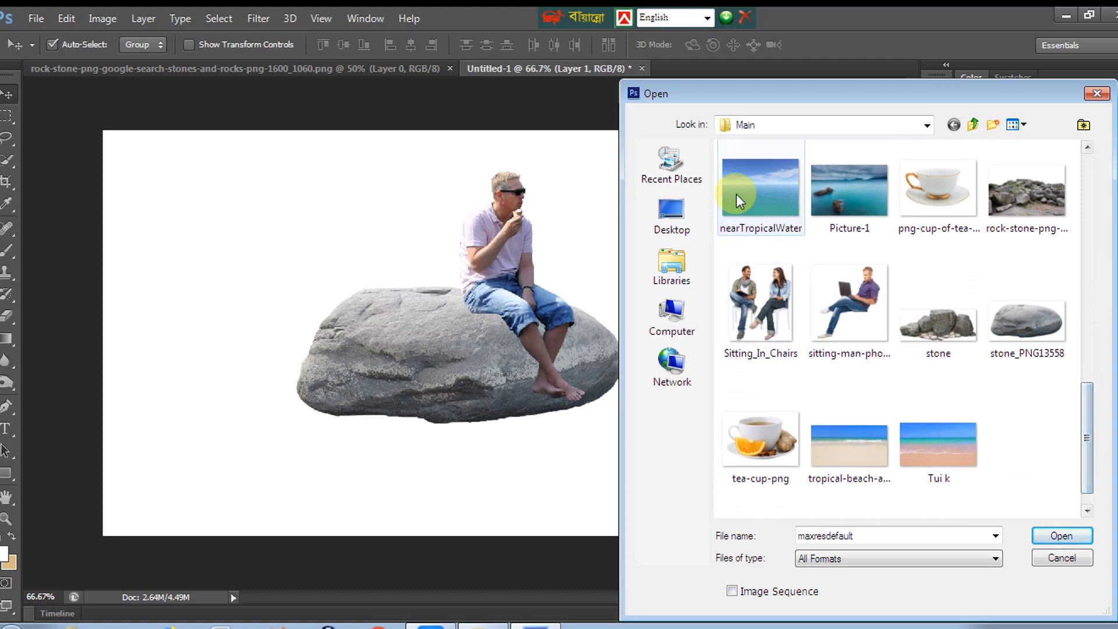
pyautogui.doubleClick(736, 194)
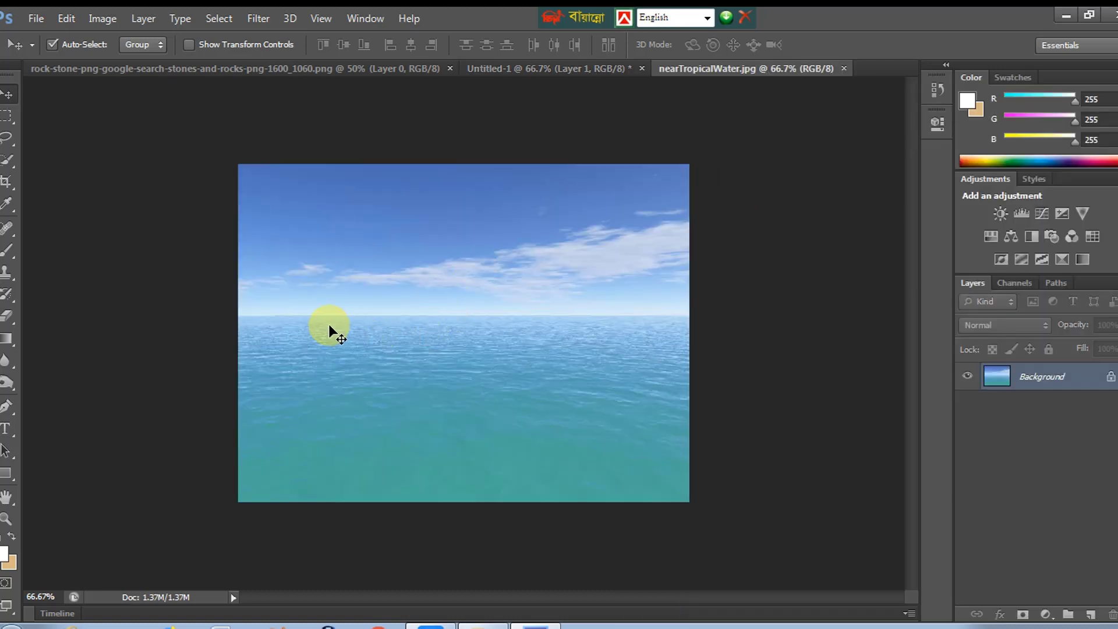
# Cut the water area below the horizon from nearTropicalWater.jpg and close that image without saving
pyautogui.press('m')
pyautogui.moveTo(233, 315); pyautogui.dragTo(738, 499)
pyautogui.hotkey('ctrl', 'BackSpace')
pyautogui.hotkey('ctrl', 'w')
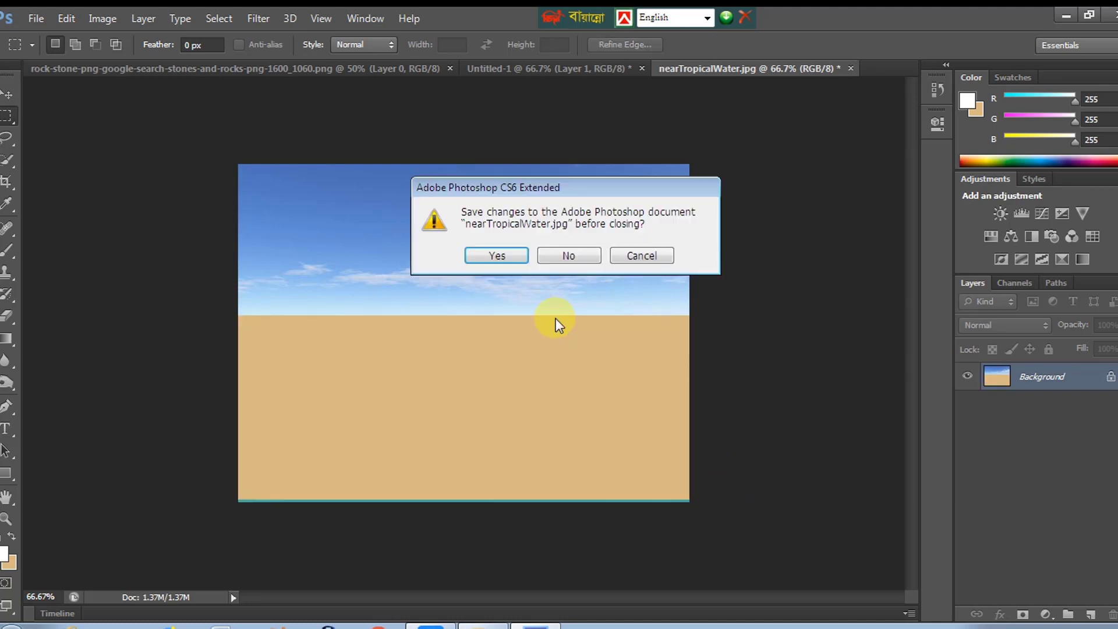
pyautogui.click(574, 256)
# Paste the water into the composition, align it with the canvas's left edge and place its layer behind the stone
pyautogui.hotkey('ctrl', 'v')
pyautogui.press('v')
pyautogui.moveTo(326, 294); pyautogui.dragTo(234, 282)
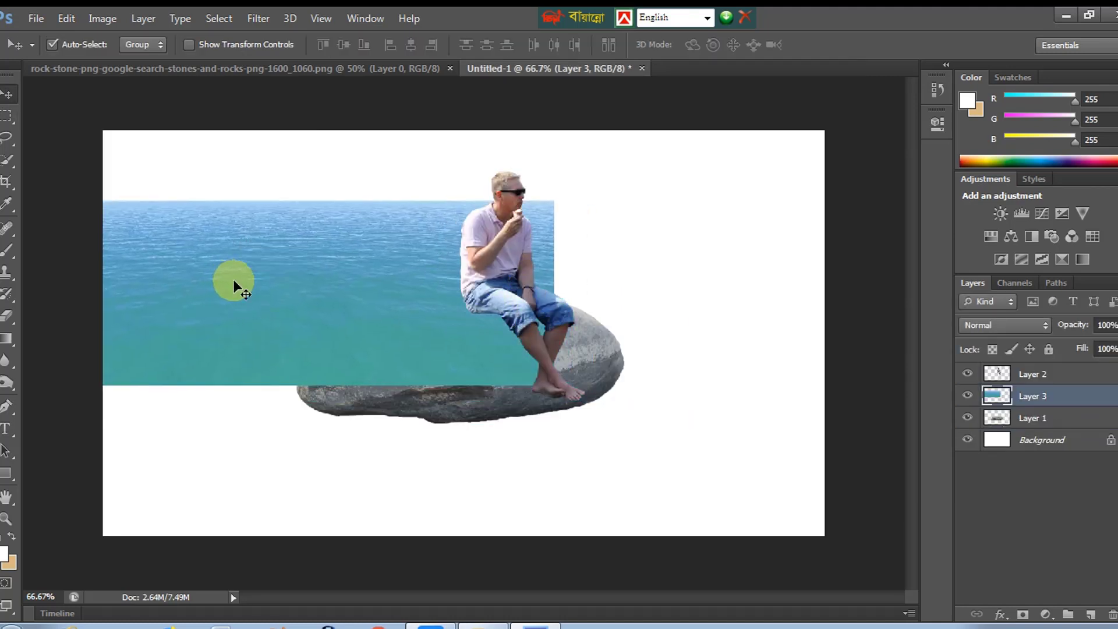
pyautogui.hotkey('ctrl', '[')
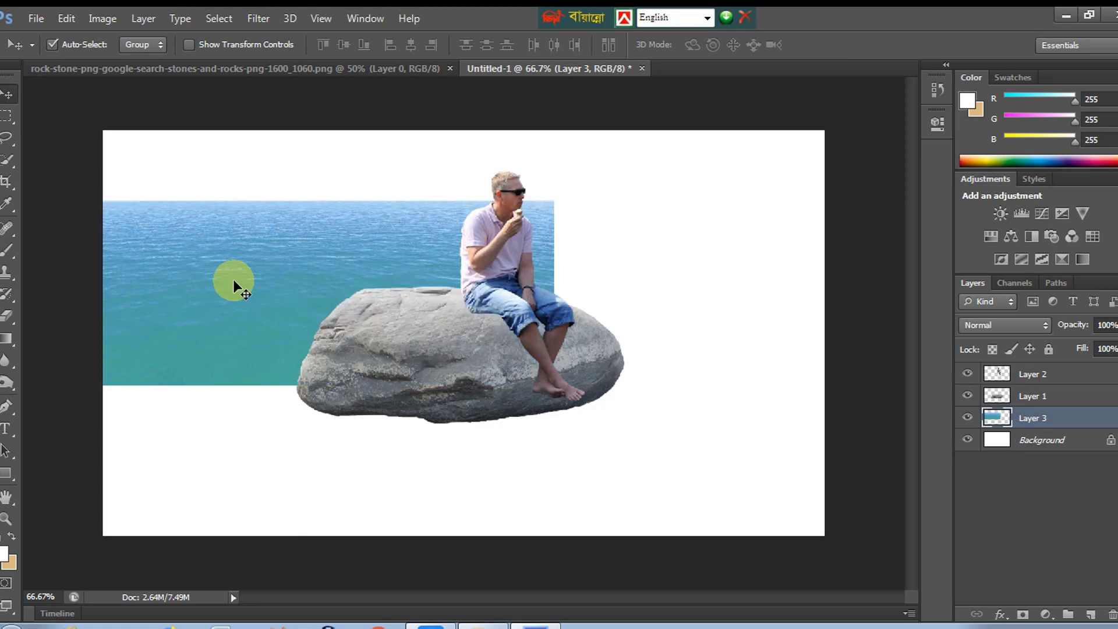
# Stretch the water layer across the full canvas width, to 160% width and about 91% height
pyautogui.hotkey('ctrl', 't')
pyautogui.moveTo(556, 385); pyautogui.dragTo(823, 368)
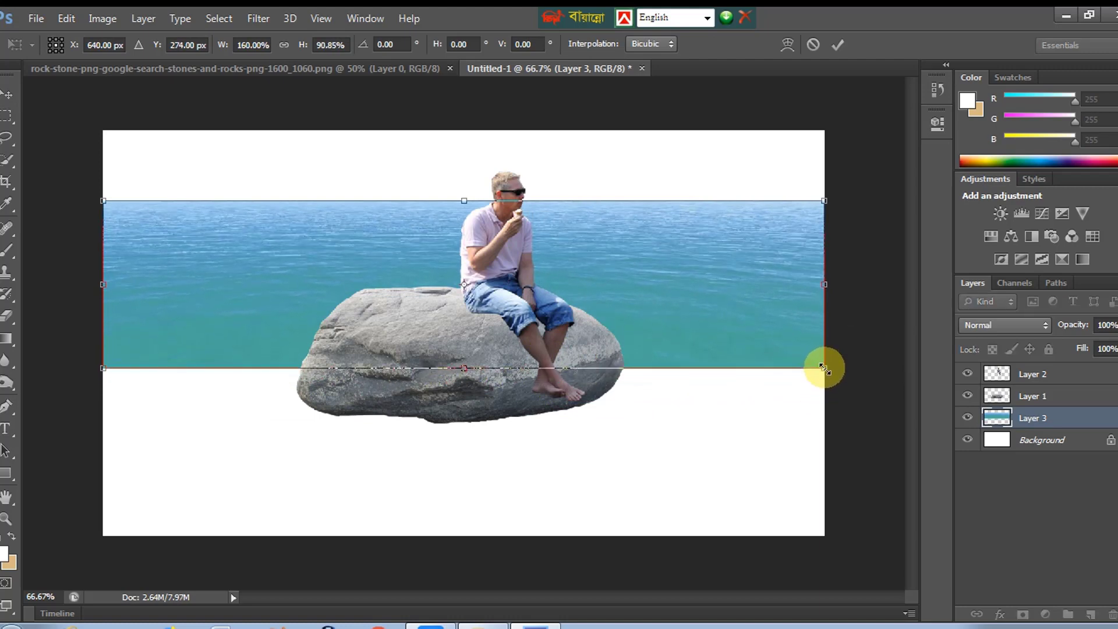
pyautogui.press('Return')
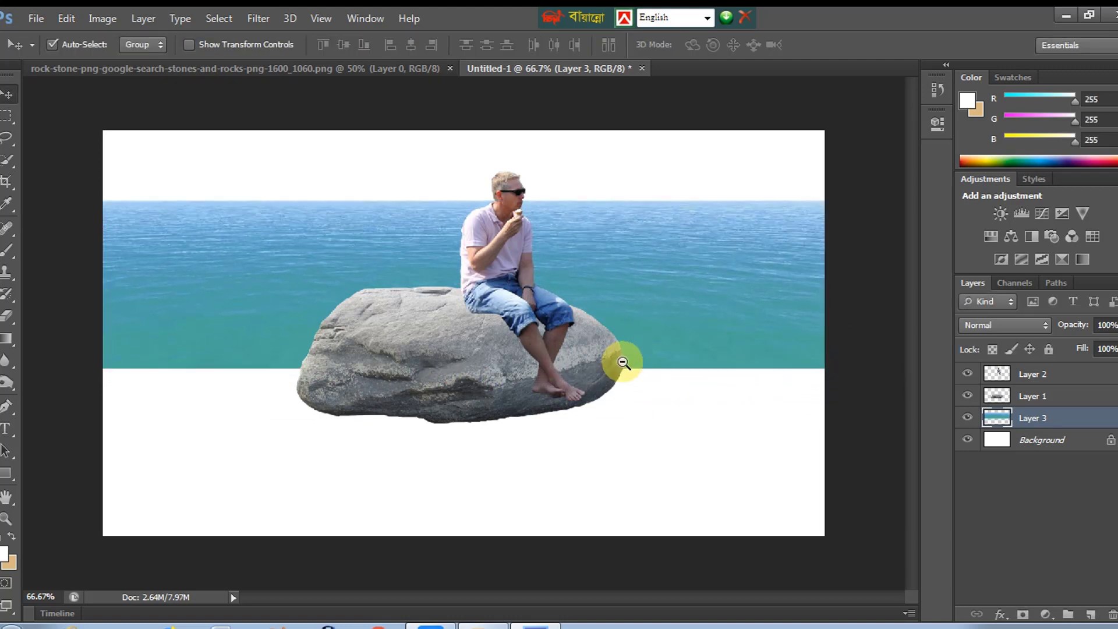
# Find and open the 1-sea-beach-sand-wallpaper image in the Main folder
pyautogui.keyDown('alt'); pyautogui.click(622, 362); pyautogui.keyUp('alt')
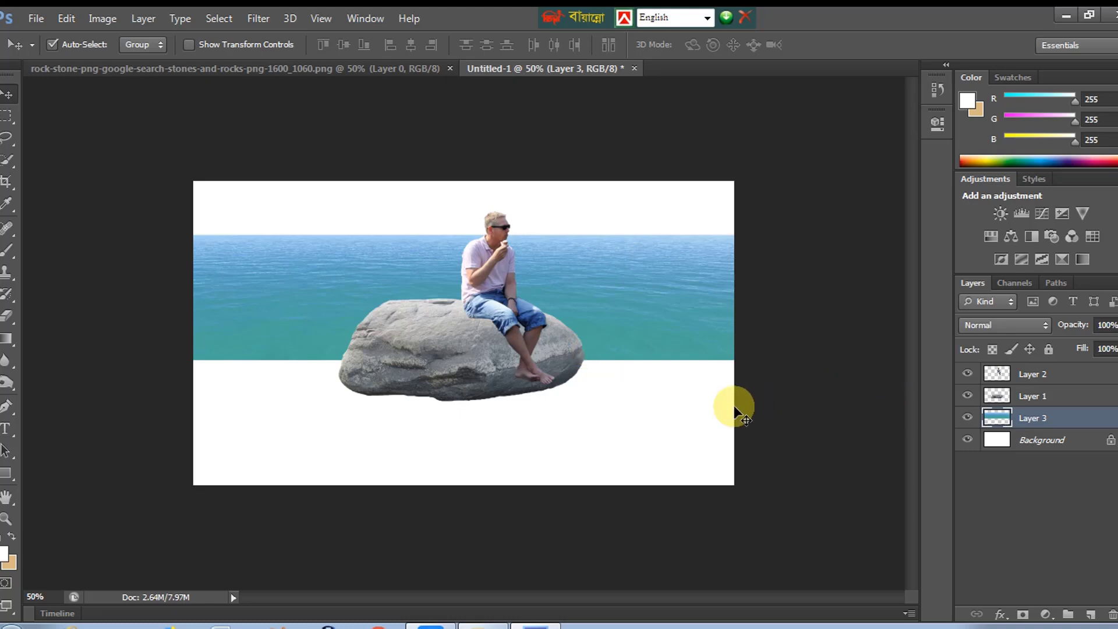
pyautogui.hotkey('ctrl', 'o')
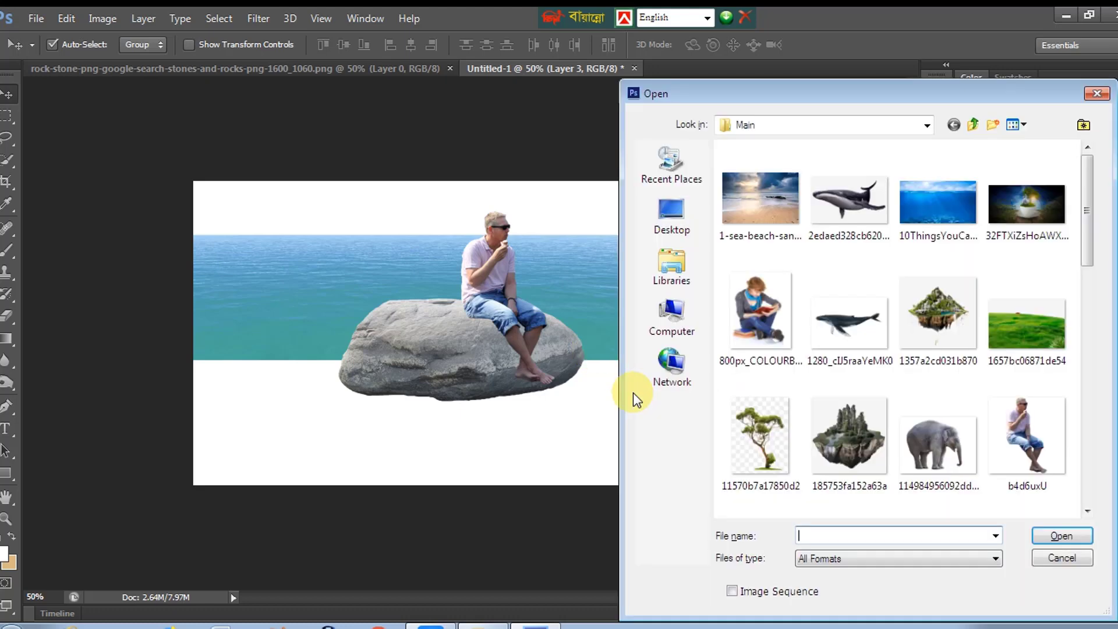
pyautogui.click(962, 372)
pyautogui.press('Down')
pyautogui.press('Down')
pyautogui.press('Down')
pyautogui.press('Down')
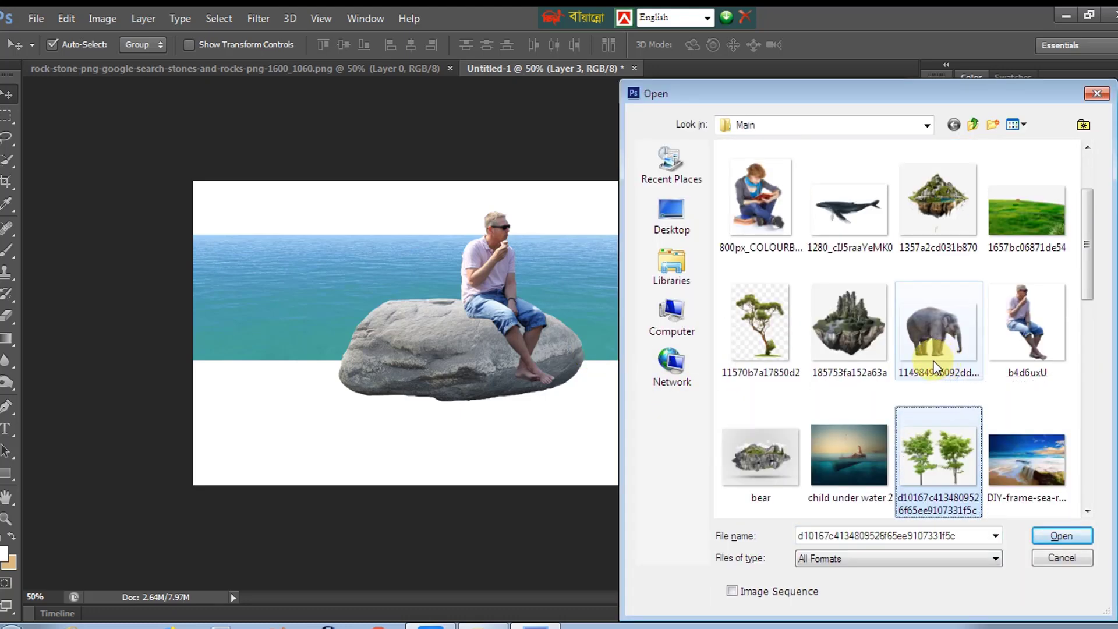
pyautogui.press('Down')
pyautogui.press('Down')
pyautogui.press('Down')
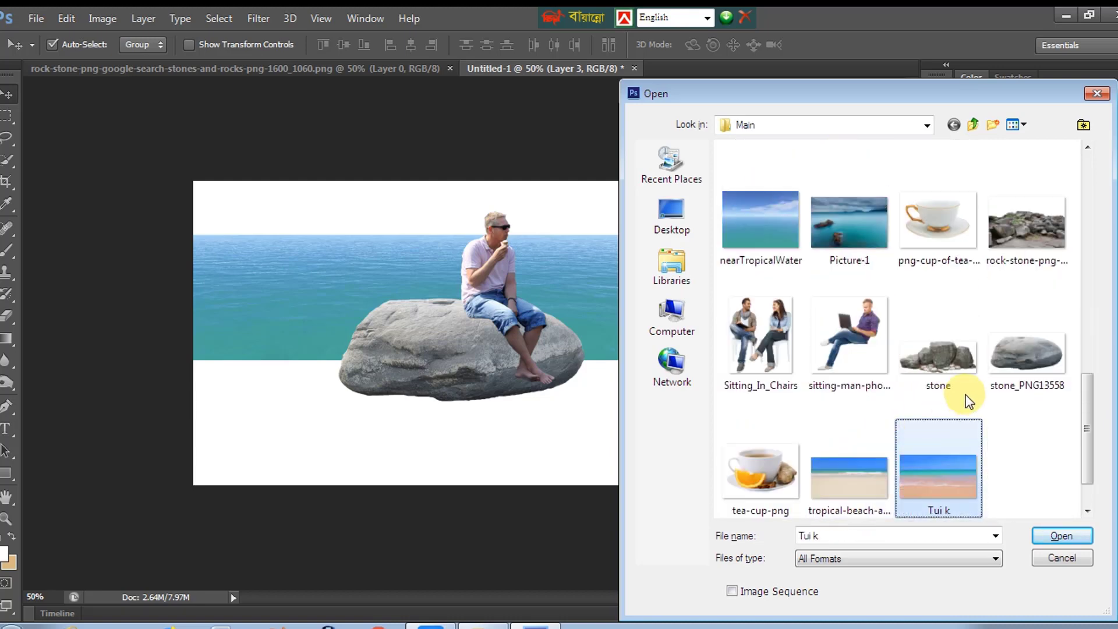
pyautogui.scroll(1, 940, 442)
pyautogui.scroll(-1, 986, 341)
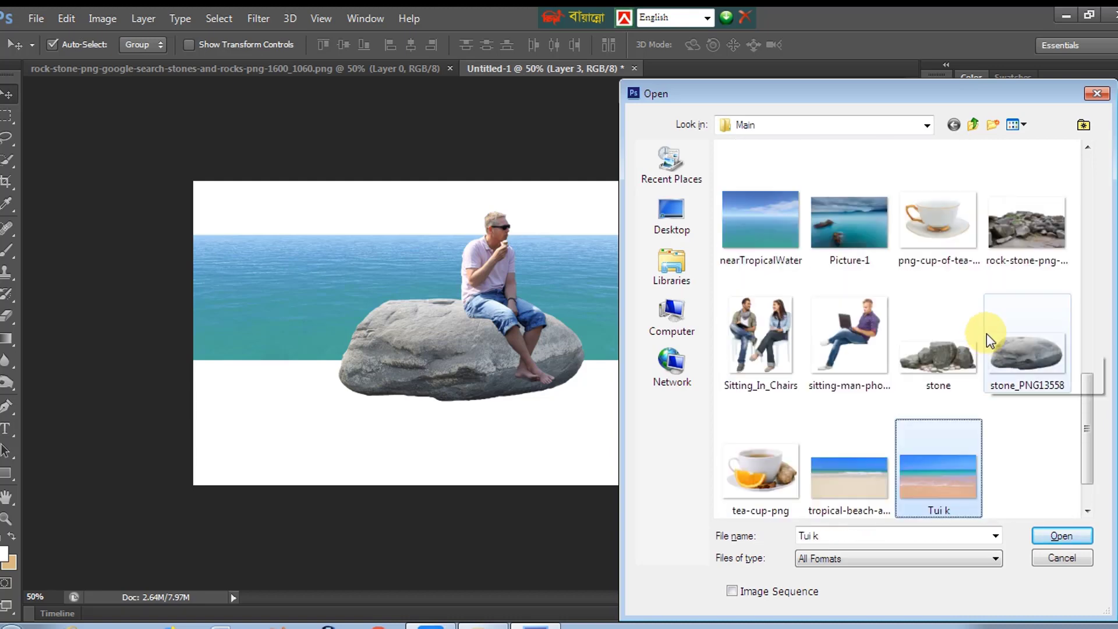
pyautogui.press('Up')
pyautogui.press('Up')
pyautogui.press('Up')
pyautogui.press('Up')
pyautogui.press('Up')
pyautogui.press('Up')
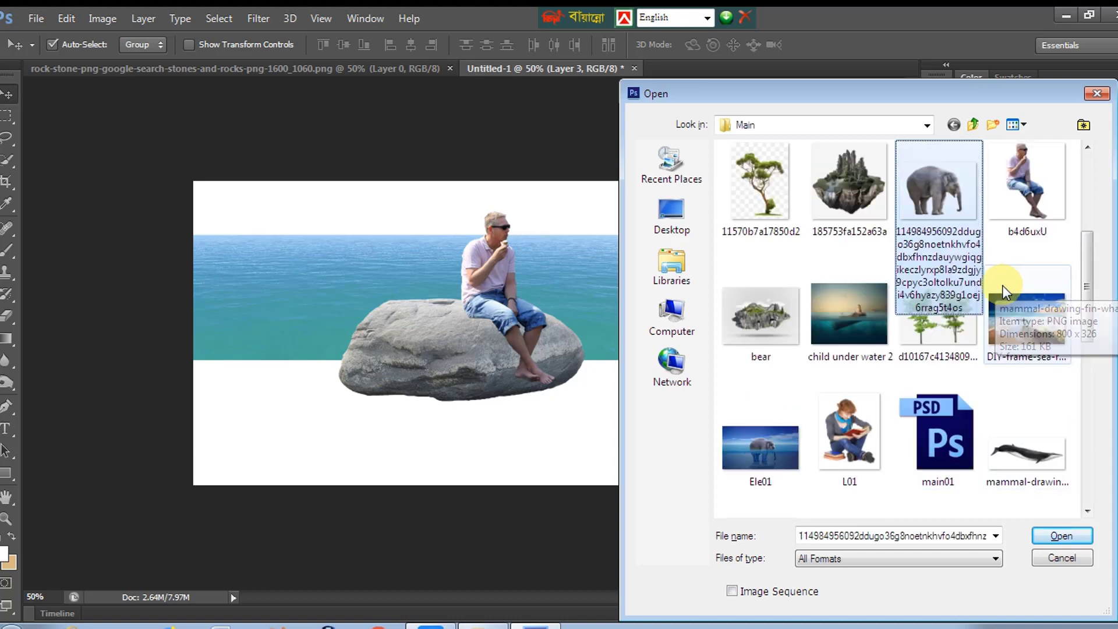
pyautogui.press('Up')
pyautogui.press('Up')
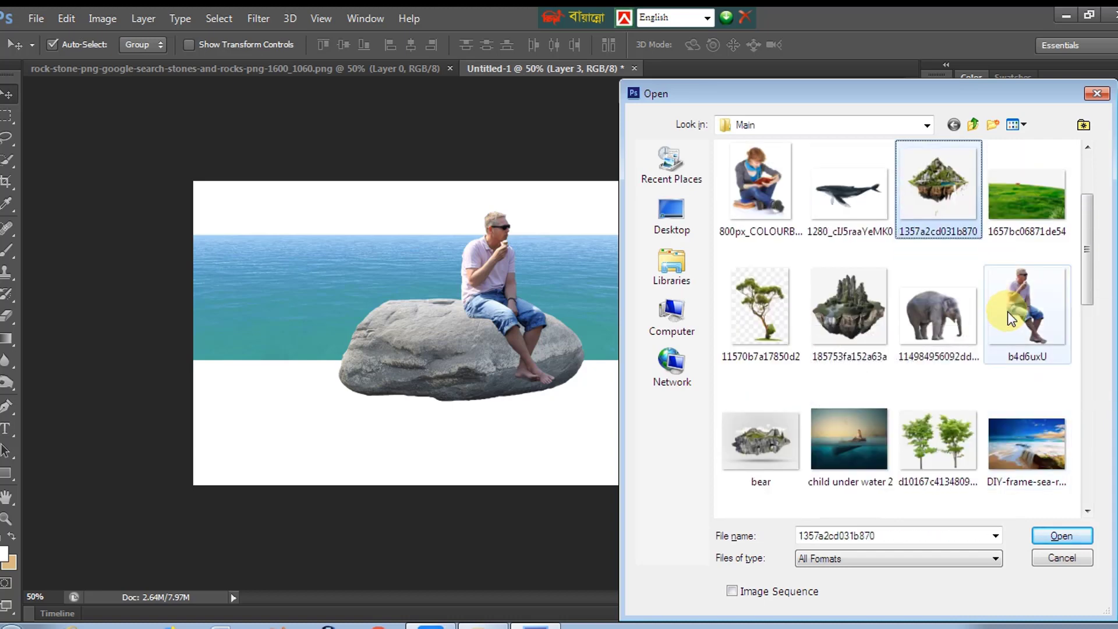
pyautogui.doubleClick(780, 203)
# Cut a rectangular area of plain sand from the lower right part of the beach image
pyautogui.moveTo(510, 399); pyautogui.dragTo(506, 404)
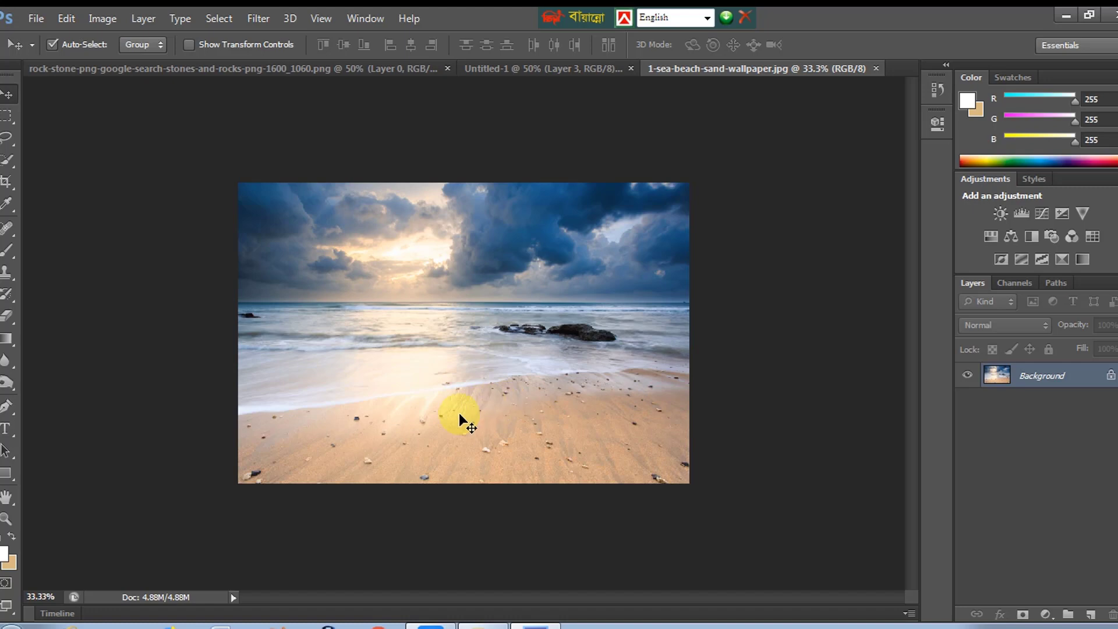
pyautogui.keyDown('ctrl'); pyautogui.click(422, 421); pyautogui.keyUp('ctrl')
pyautogui.keyDown('alt'); pyautogui.click(431, 429); pyautogui.keyUp('alt')
pyautogui.press('m')
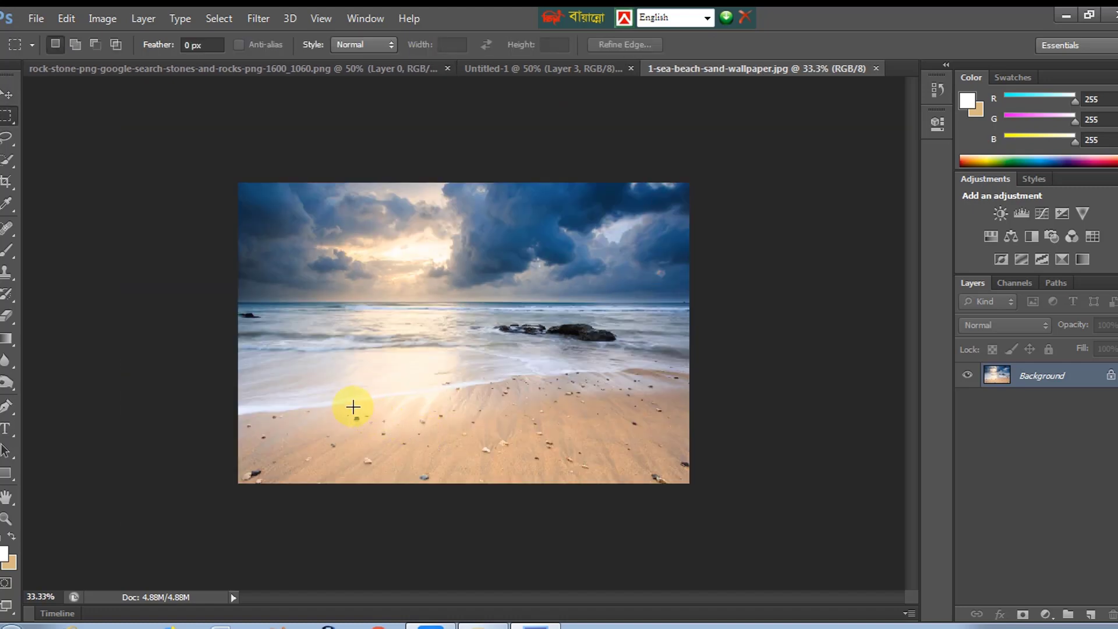
pyautogui.moveTo(343, 402); pyautogui.dragTo(690, 482)
pyautogui.hotkey('ctrl', 'BackSpace')
pyautogui.hotkey('ctrl', 'd')
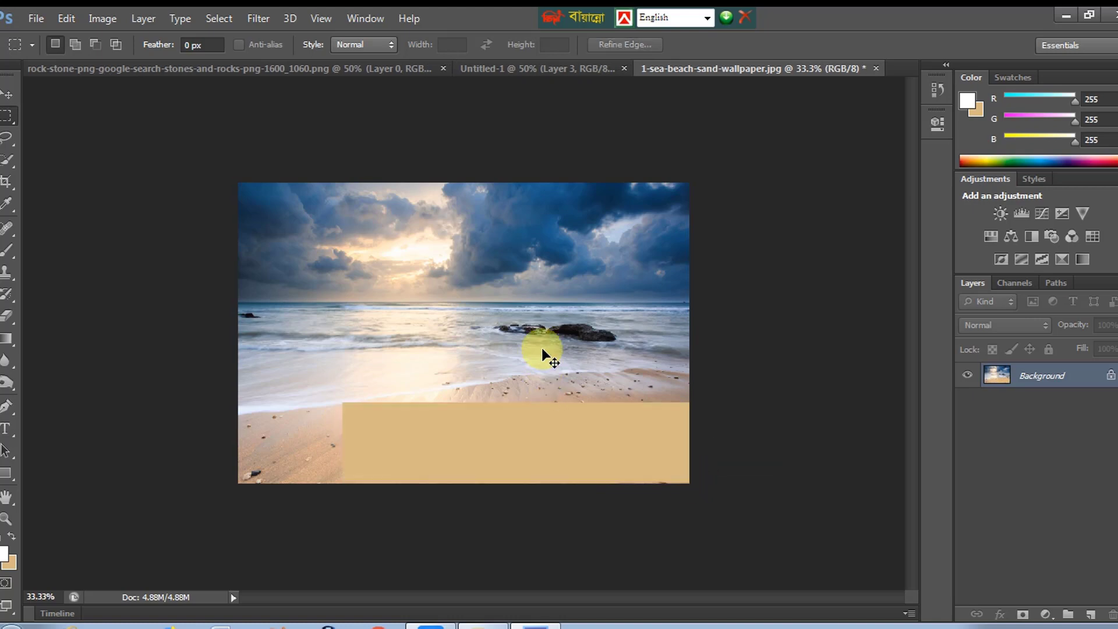
# Close the beach image without saving and paste the sand into the Untitled-1 composition
pyautogui.hotkey('ctrl', 'w')
pyautogui.click(560, 256)
pyautogui.hotkey('ctrl', 'v')
pyautogui.press('v')
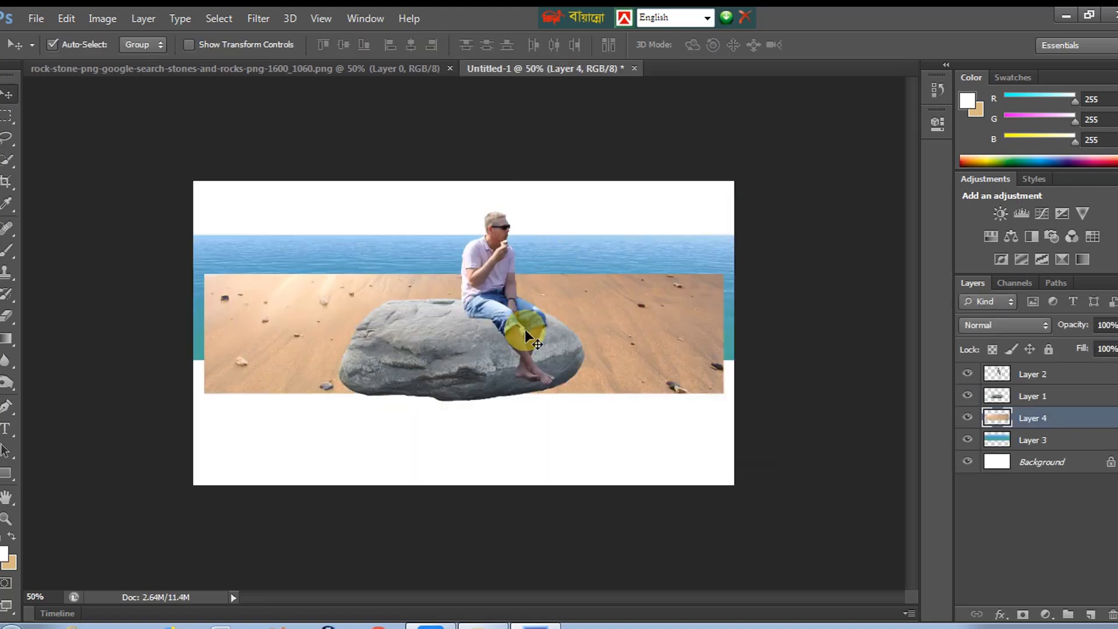
# Move the sand layer to the bottom of the canvas and stretch it to the full canvas width, meeting the water's lower edge
pyautogui.moveTo(613, 326); pyautogui.dragTo(602, 417)
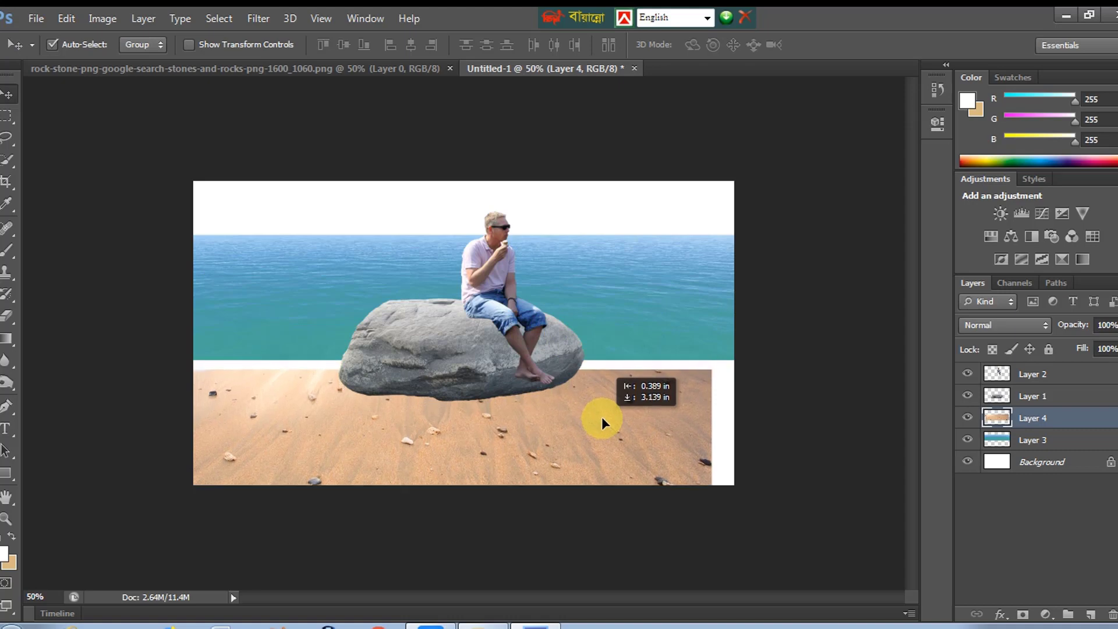
pyautogui.hotkey('ctrl', 't')
pyautogui.moveTo(659, 396); pyautogui.dragTo(657, 389)
pyautogui.moveTo(710, 474); pyautogui.dragTo(734, 485)
pyautogui.press('Return')
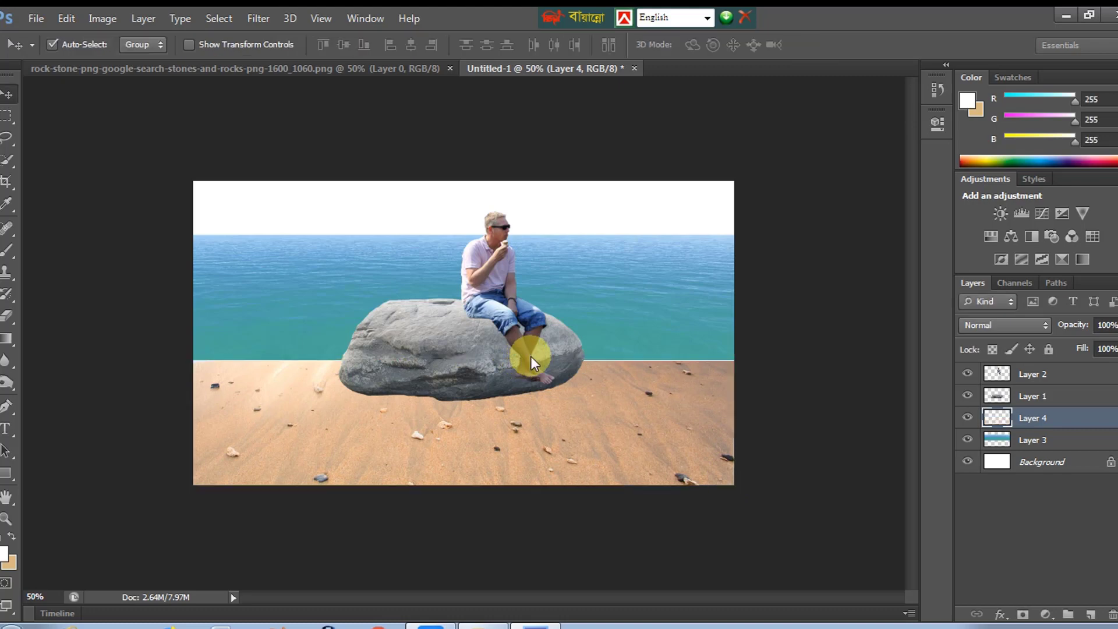
pyautogui.keyDown('ctrl'); pyautogui.click(581, 358); pyautogui.keyUp('ctrl')
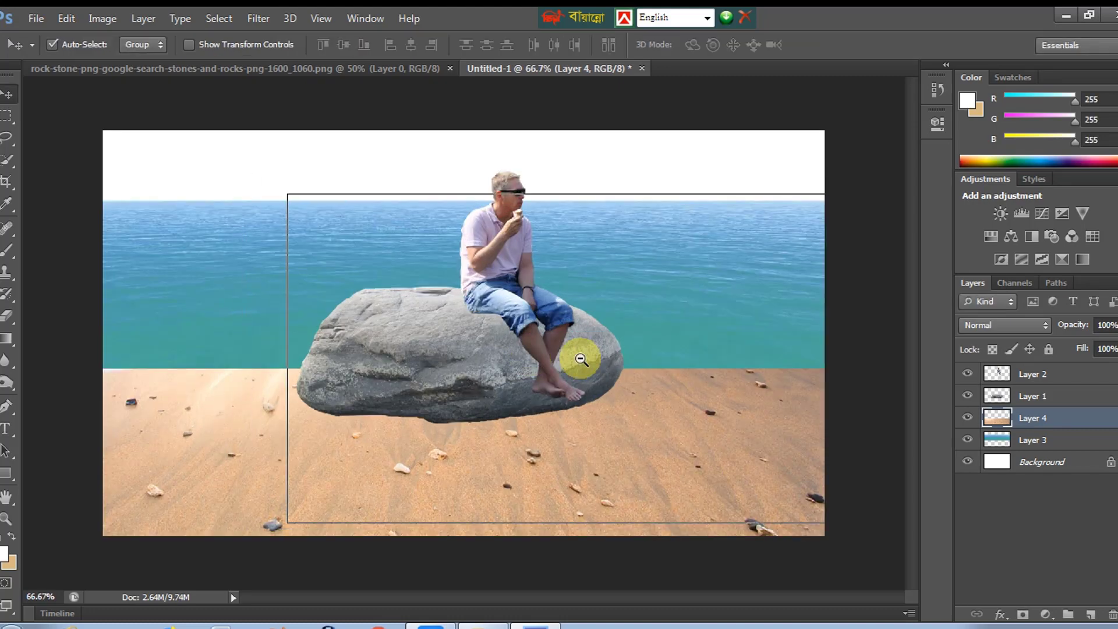
pyautogui.keyDown('ctrl'); pyautogui.keyDown('alt'); pyautogui.click(579, 357); pyautogui.keyUp('alt'); pyautogui.keyUp('ctrl')
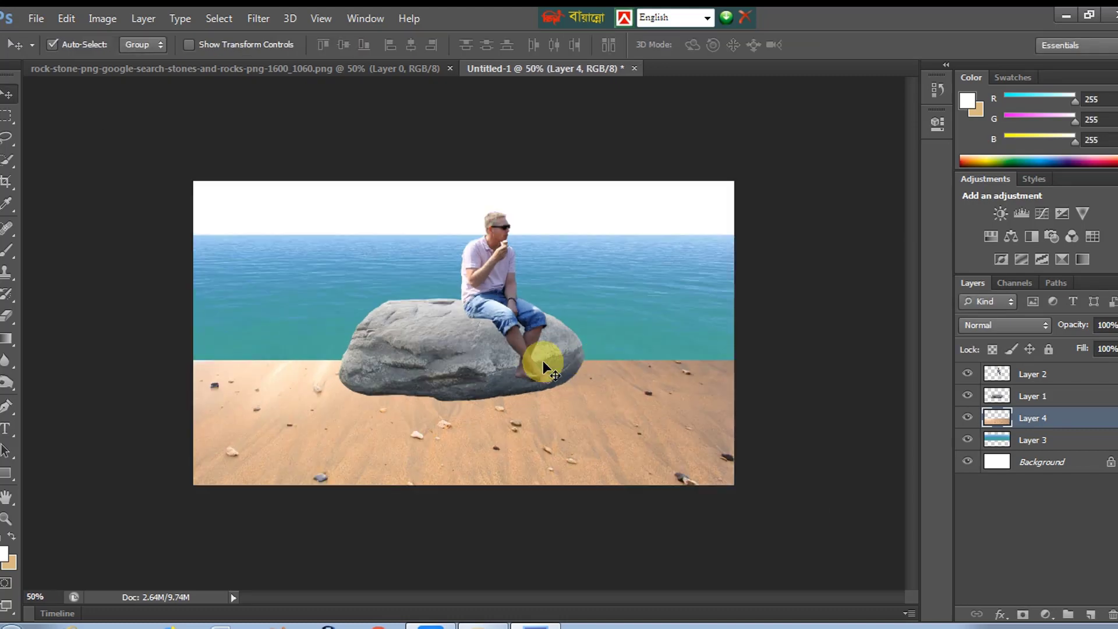
# Add a new layer above the sand and fill it with blue, RGB 21, 125, 168
pyautogui.click(1090, 615)
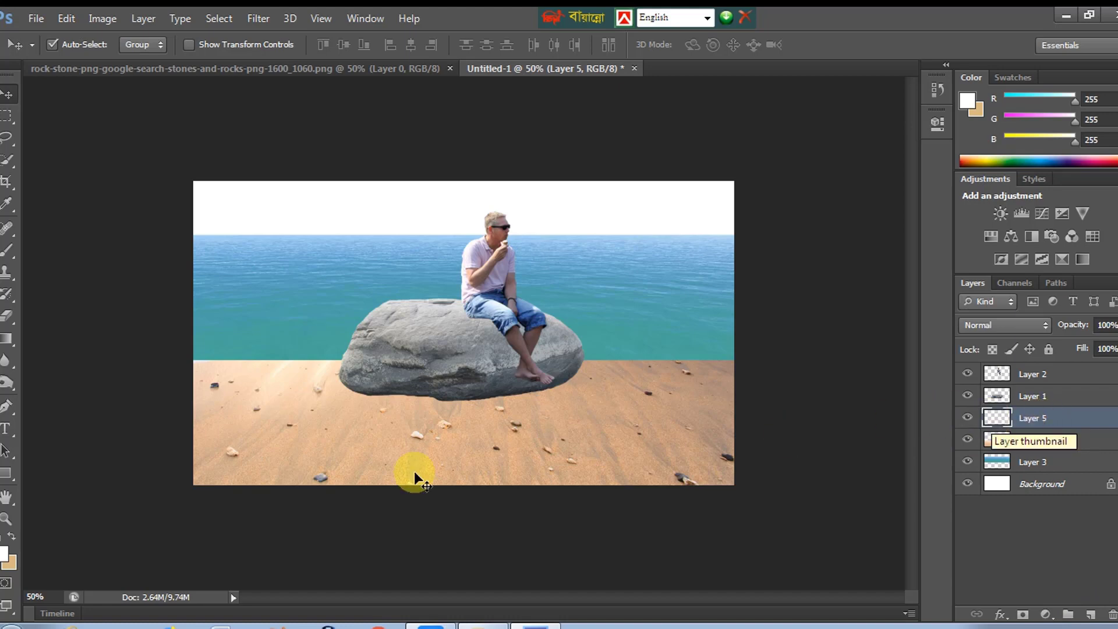
pyautogui.click(3, 554)
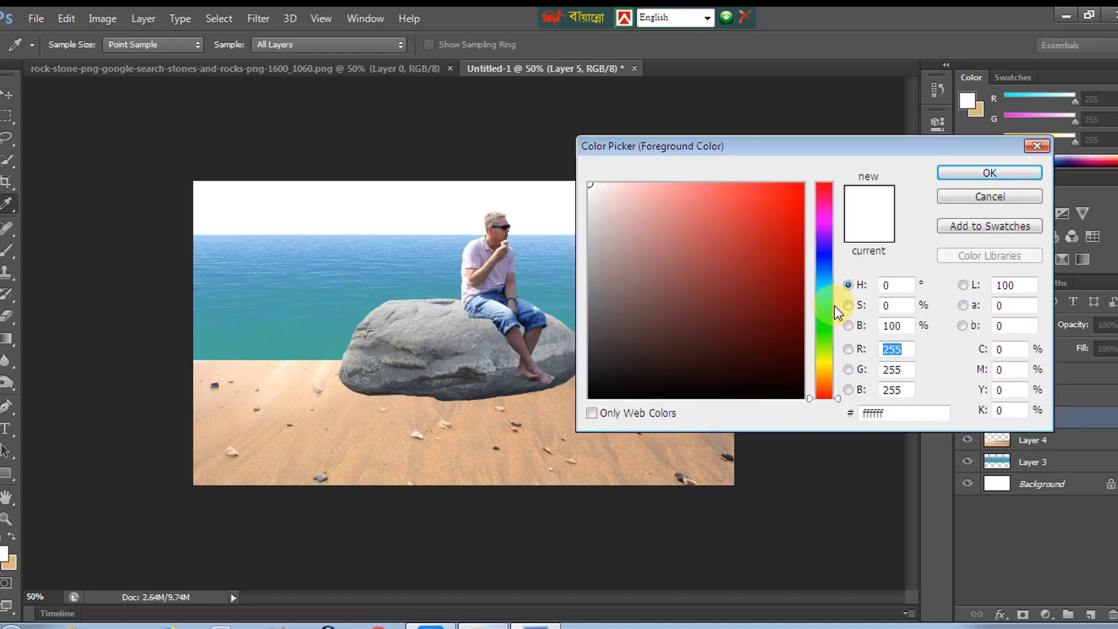
pyautogui.moveTo(826, 278); pyautogui.dragTo(782, 226)
pyautogui.click(790, 256)
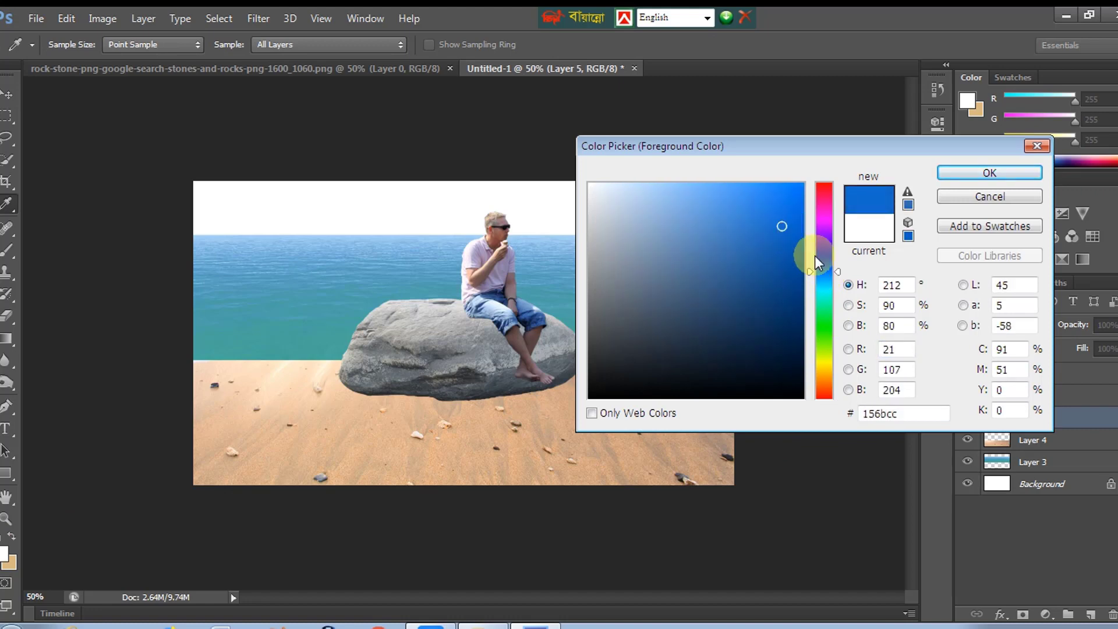
pyautogui.moveTo(810, 272); pyautogui.dragTo(808, 281)
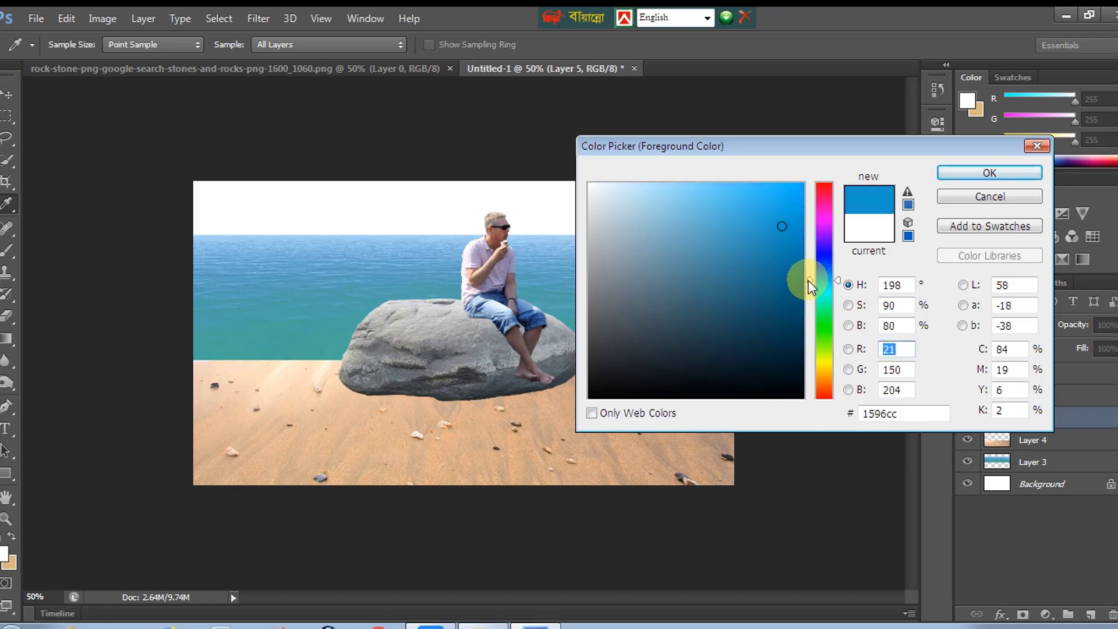
pyautogui.click(790, 257)
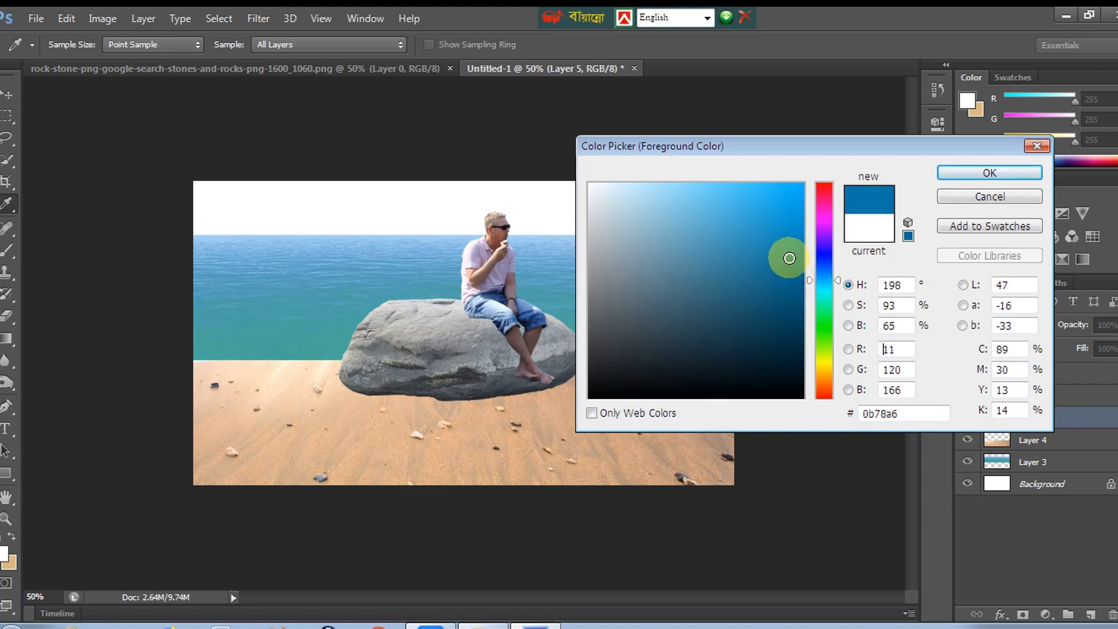
pyautogui.click(777, 256)
pyautogui.click(972, 169)
pyautogui.press('v')
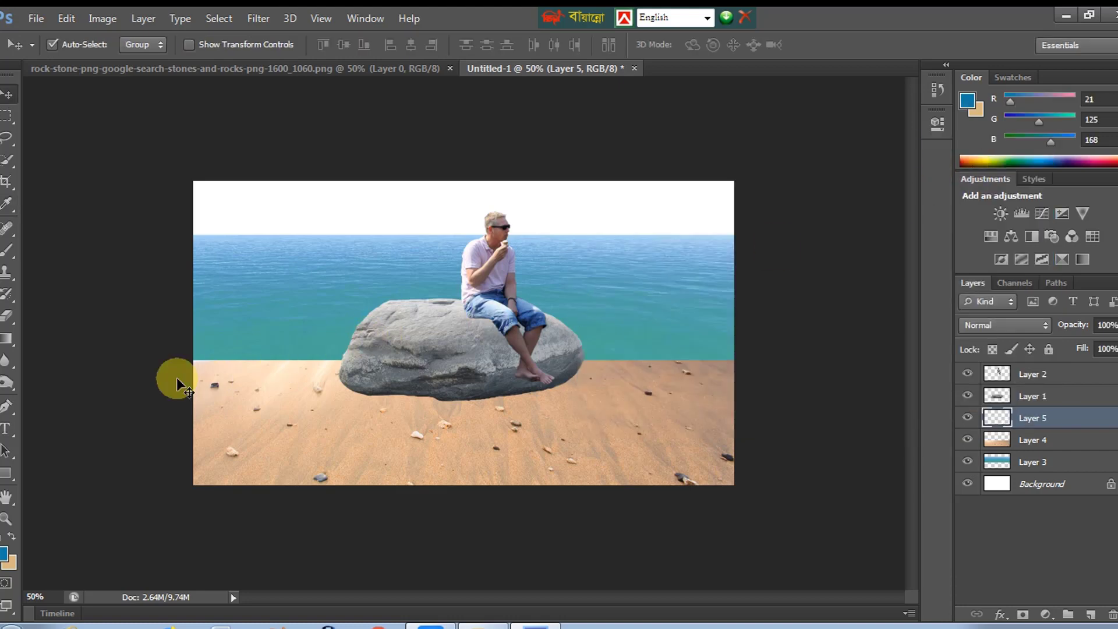
pyautogui.hotkey('alt', 'BackSpace')
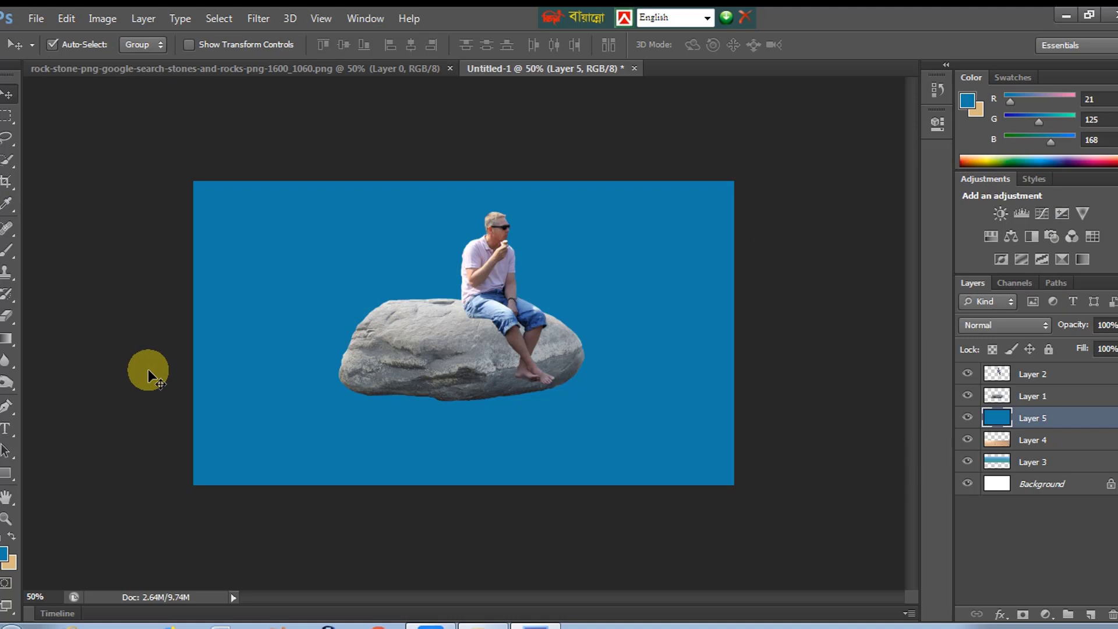
# Shrink the blue layer from its upper edge so it covers only the sand area below the water
pyautogui.hotkey('ctrl', 't')
pyautogui.moveTo(462, 180); pyautogui.dragTo(456, 349)
pyautogui.press('Return')
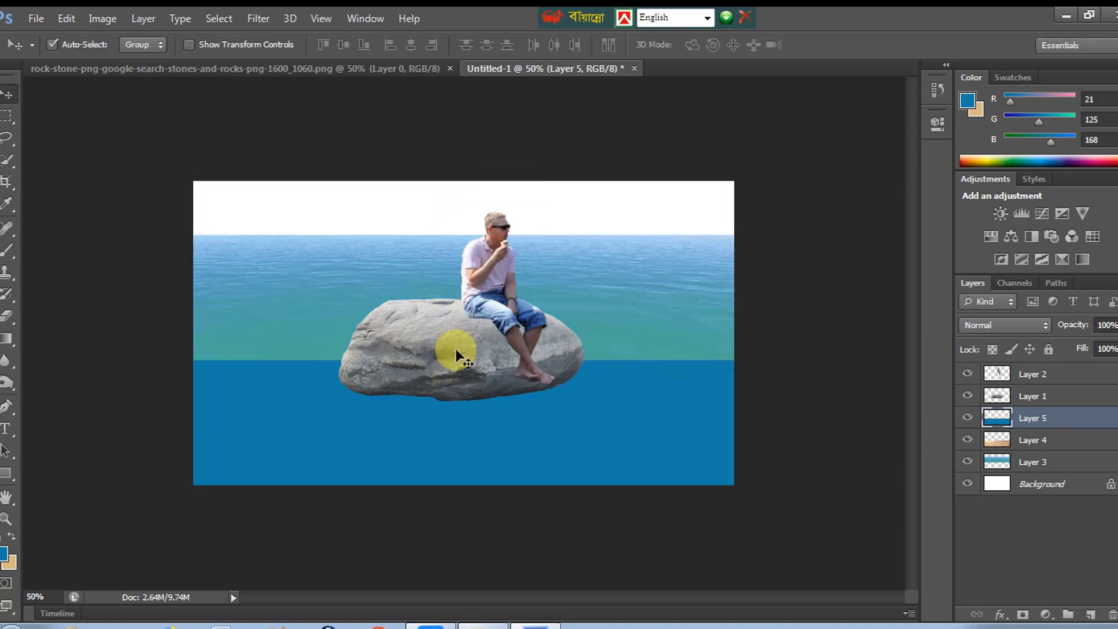
# Bring the blue layer to the front of the layer stack and set its opacity to 81%
pyautogui.hotkey('ctrl', ']')
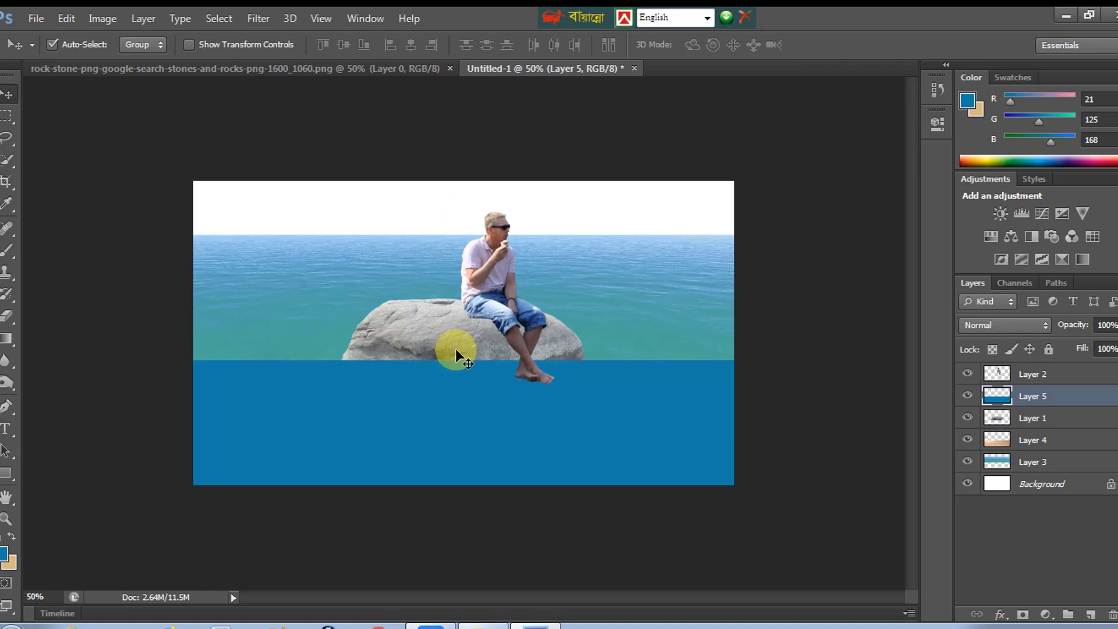
pyautogui.hotkey('ctrl', ']')
pyautogui.hotkey('ctrl', '+')
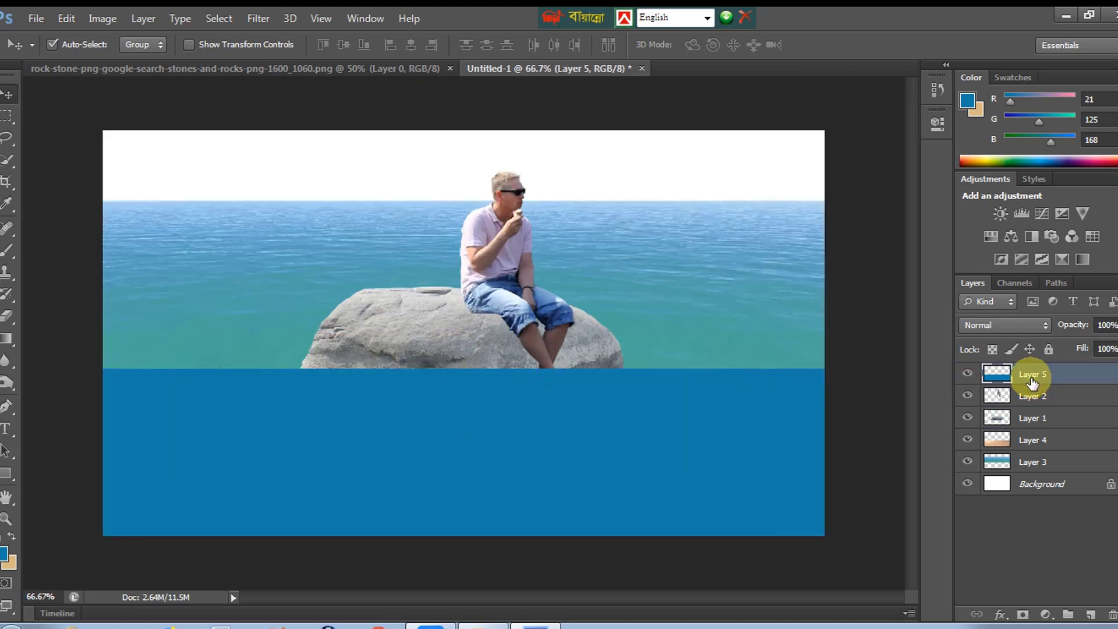
pyautogui.moveTo(1112, 323); pyautogui.dragTo(1113, 351)
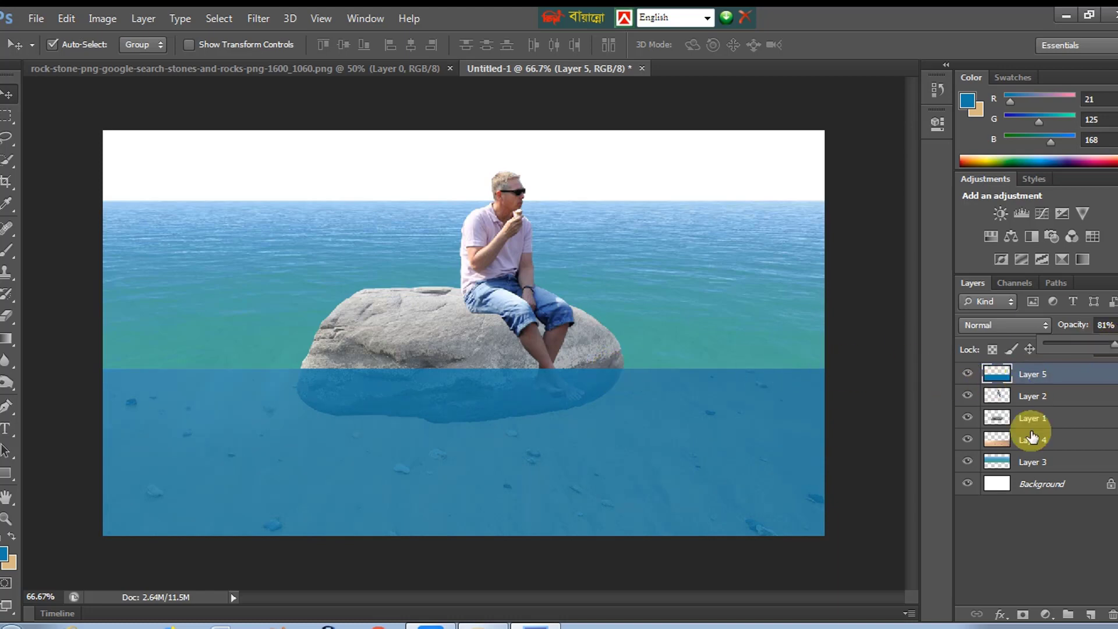
# Add a layer mask to the blue layer and brush black along its whole upper edge with a 30 px brush
pyautogui.click(1023, 614)
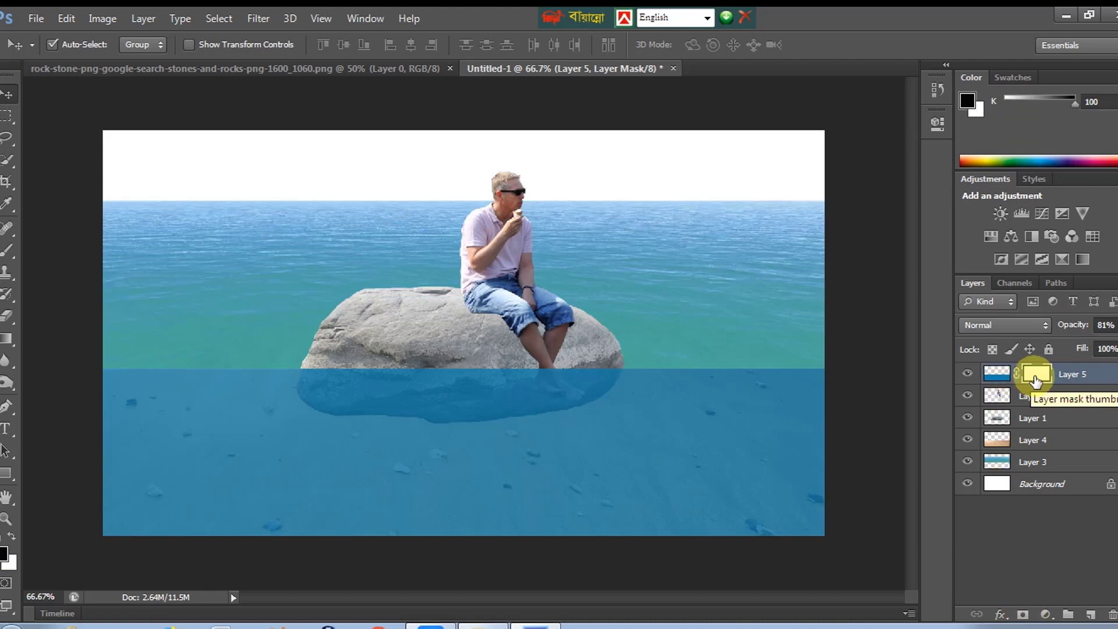
pyautogui.press('b')
pyautogui.press('[')
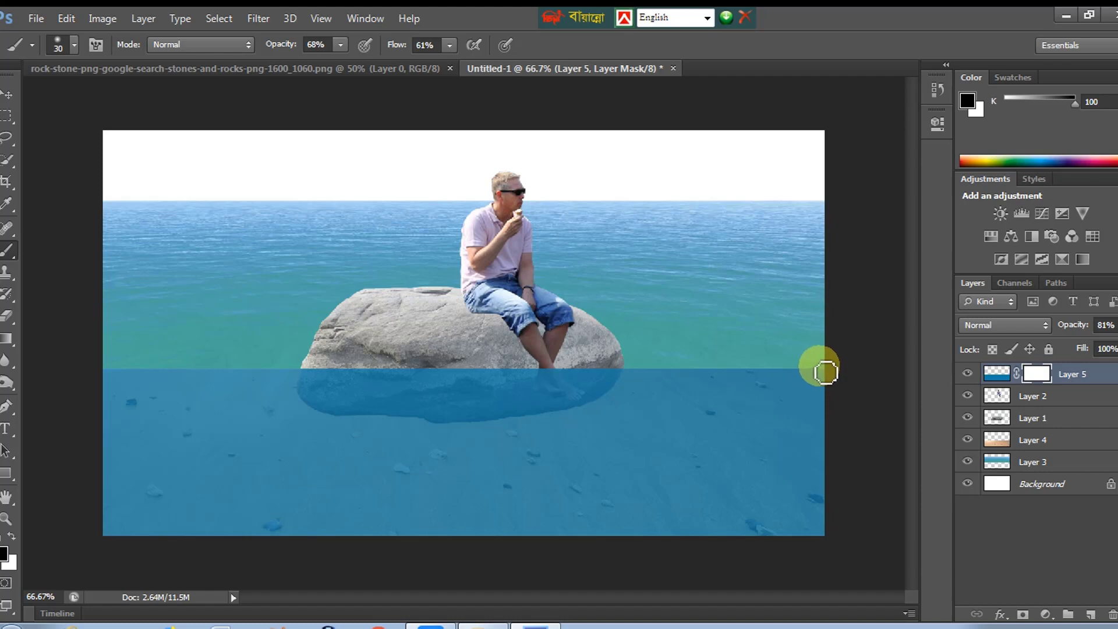
pyautogui.moveTo(825, 372); pyautogui.dragTo(87, 362)
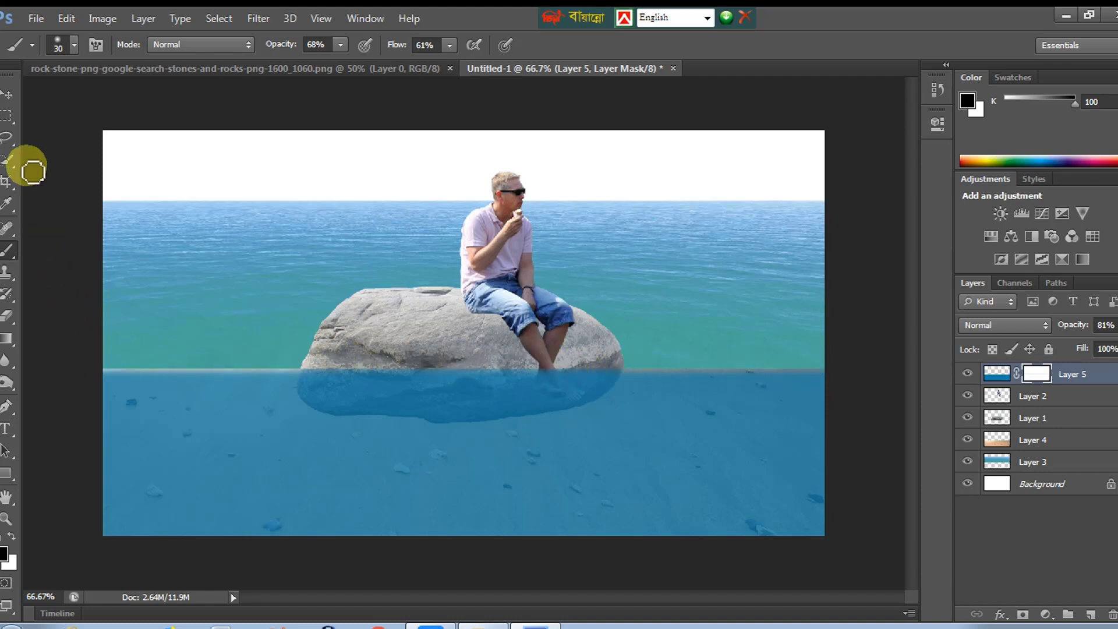
pyautogui.click(8, 94)
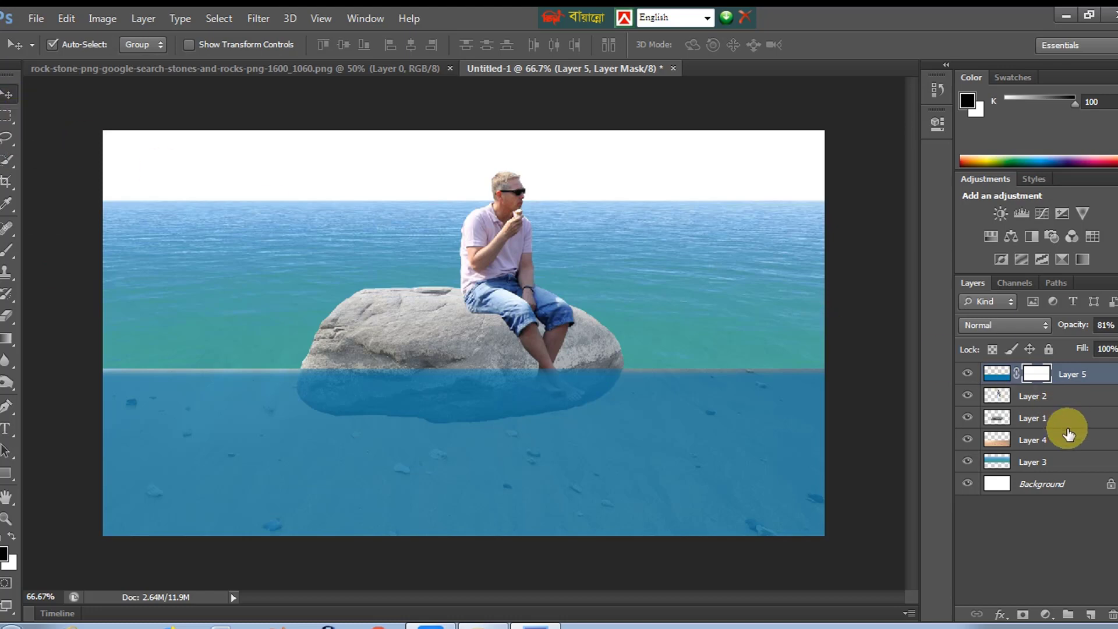
pyautogui.click(1029, 461)
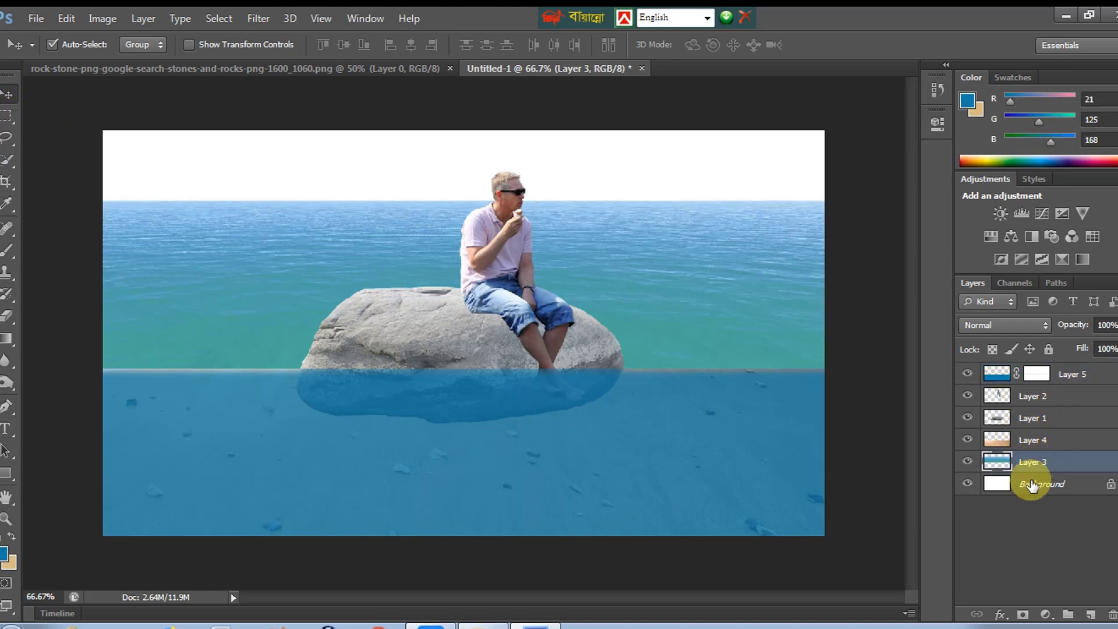
pyautogui.hotkey('ctrl', 't')
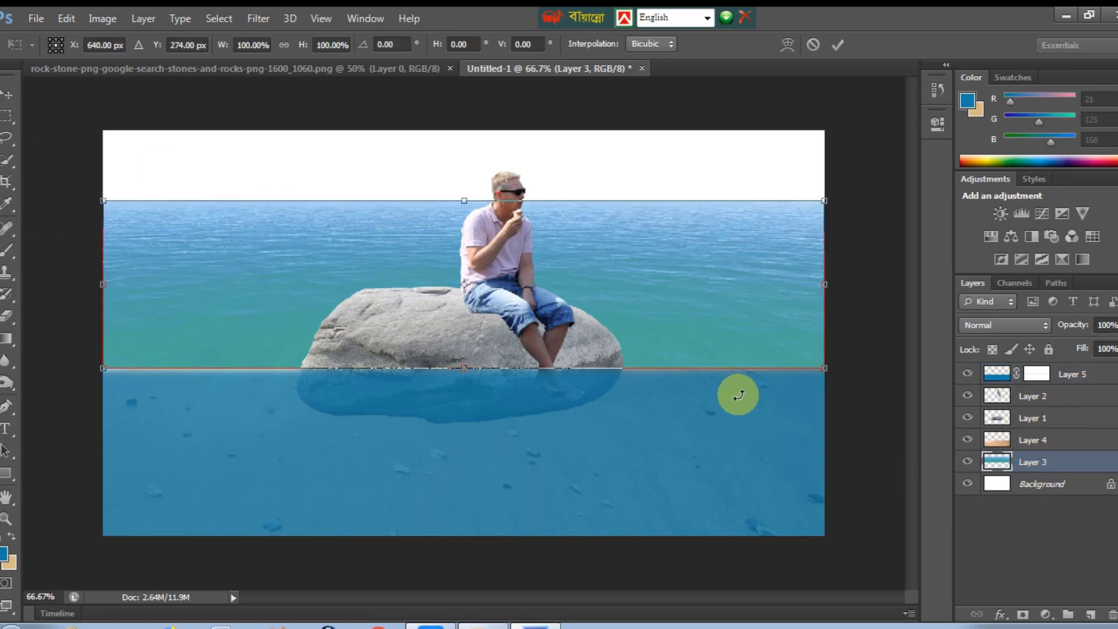
pyautogui.press('Return')
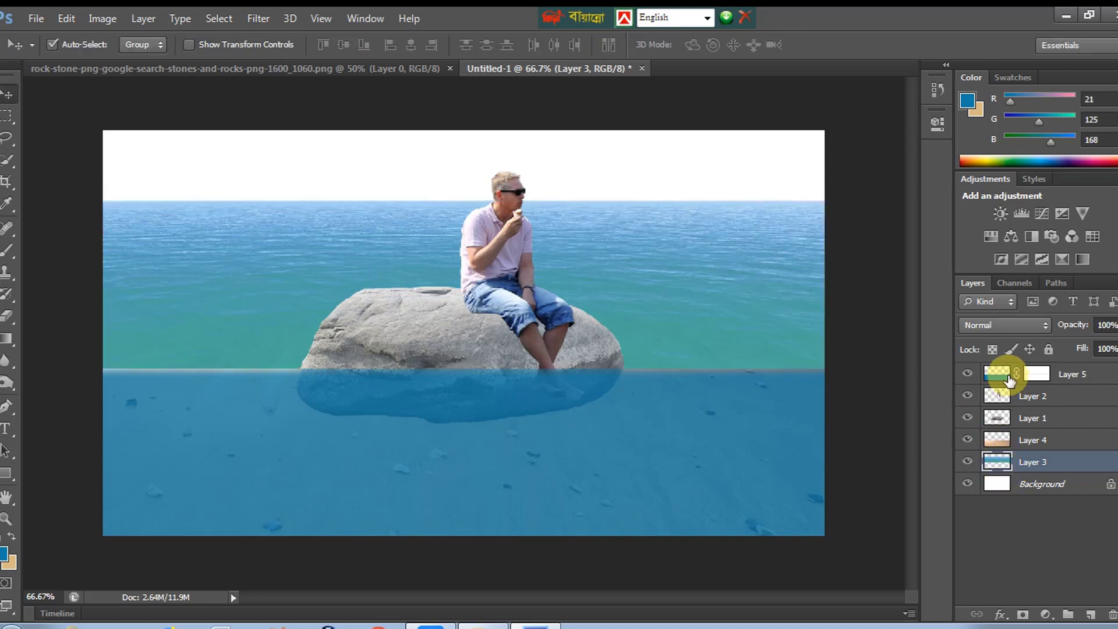
# Add a layer mask to the sand layer and brush black across its upper edge with a 35 px brush
pyautogui.click(1030, 442)
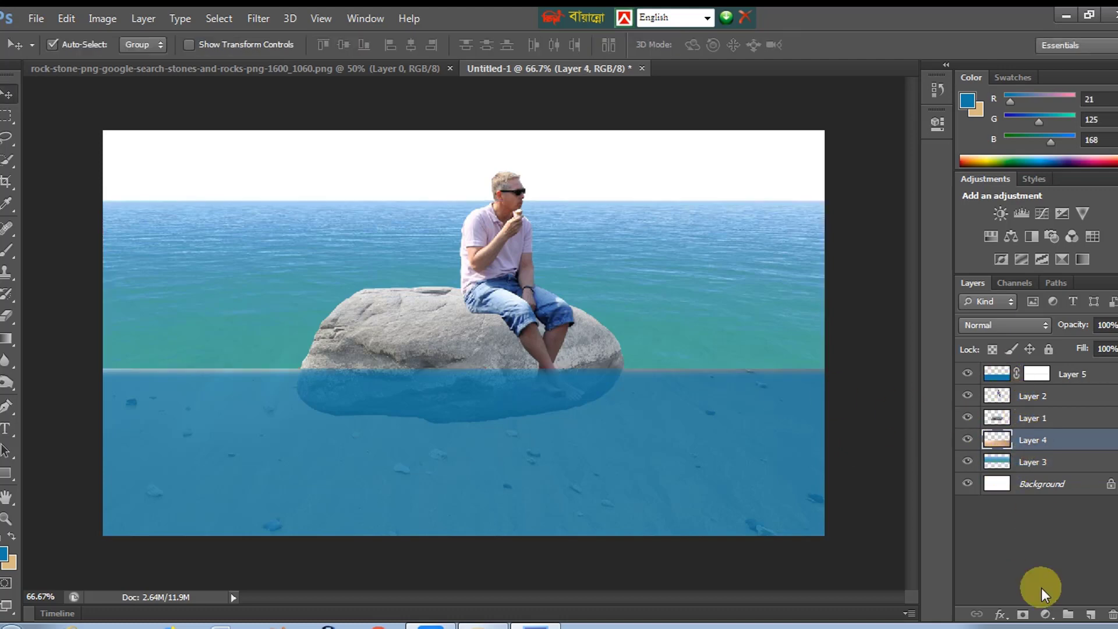
pyautogui.click(1023, 614)
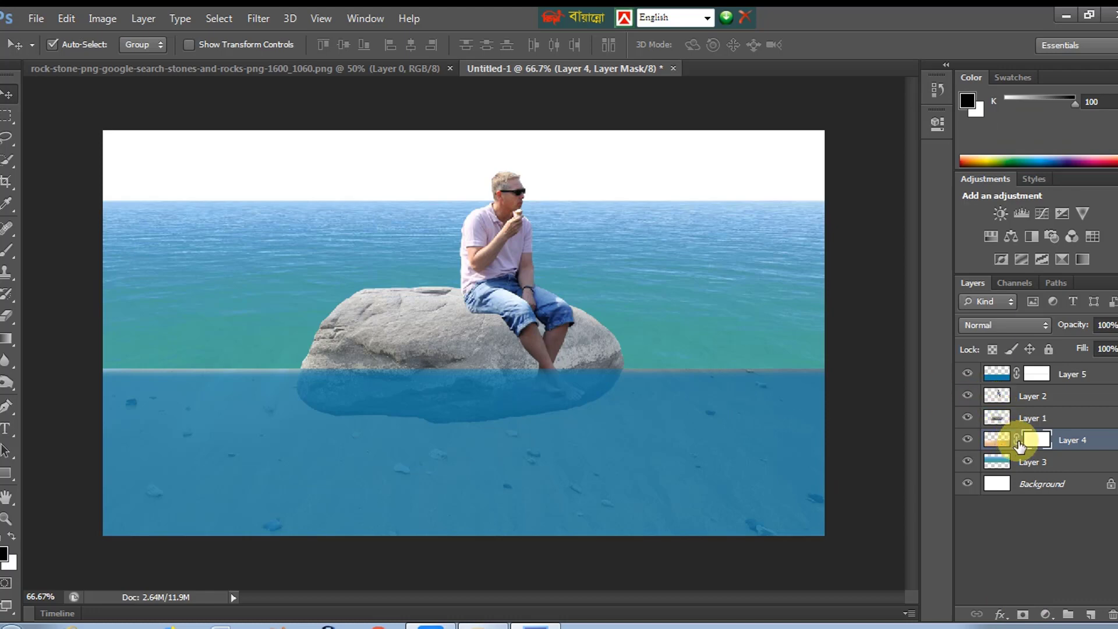
pyautogui.press('b')
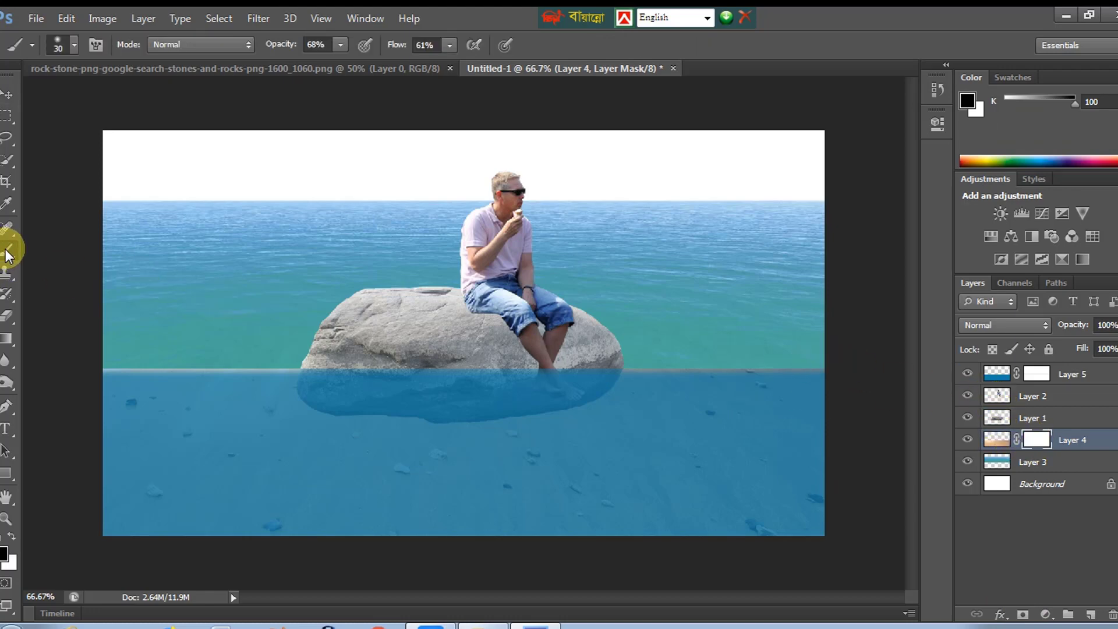
pyautogui.press(']')
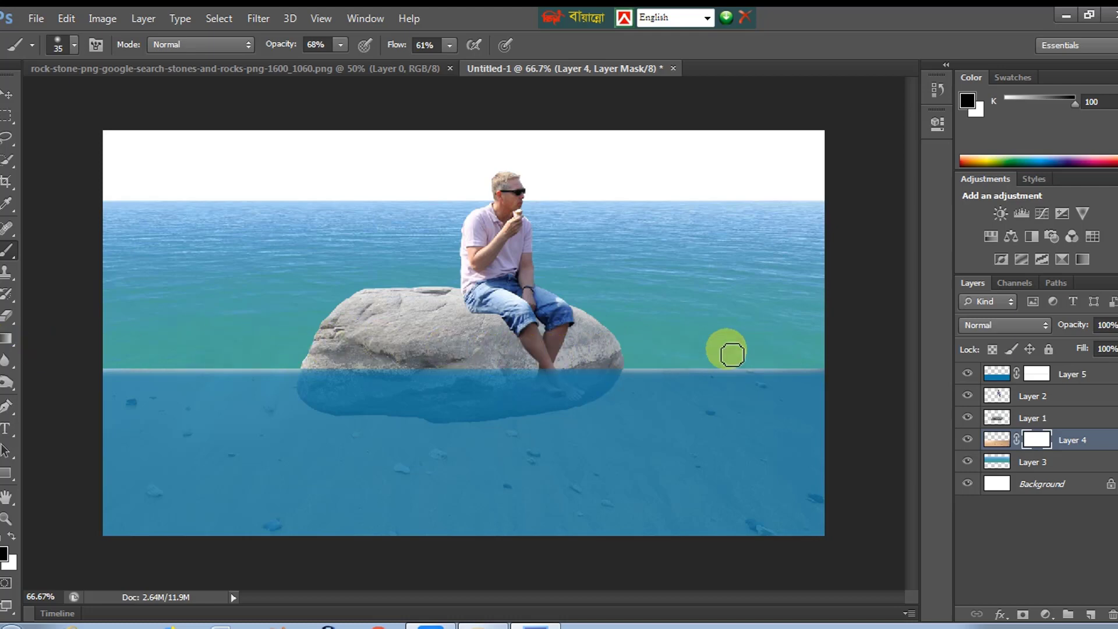
pyautogui.moveTo(84, 358); pyautogui.dragTo(853, 349)
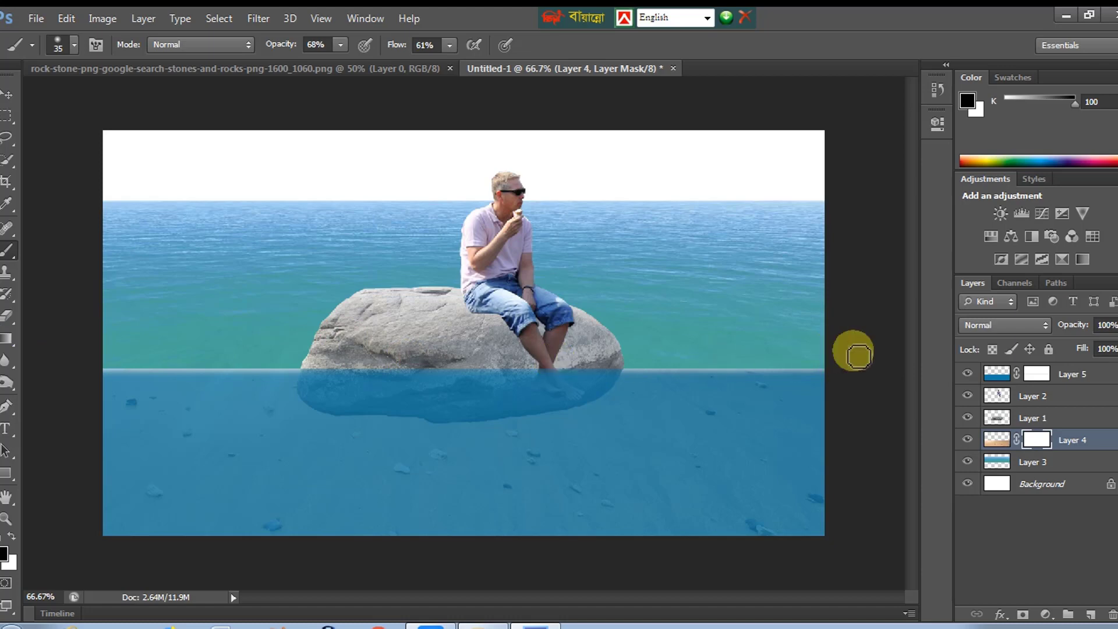
pyautogui.click(11, 95)
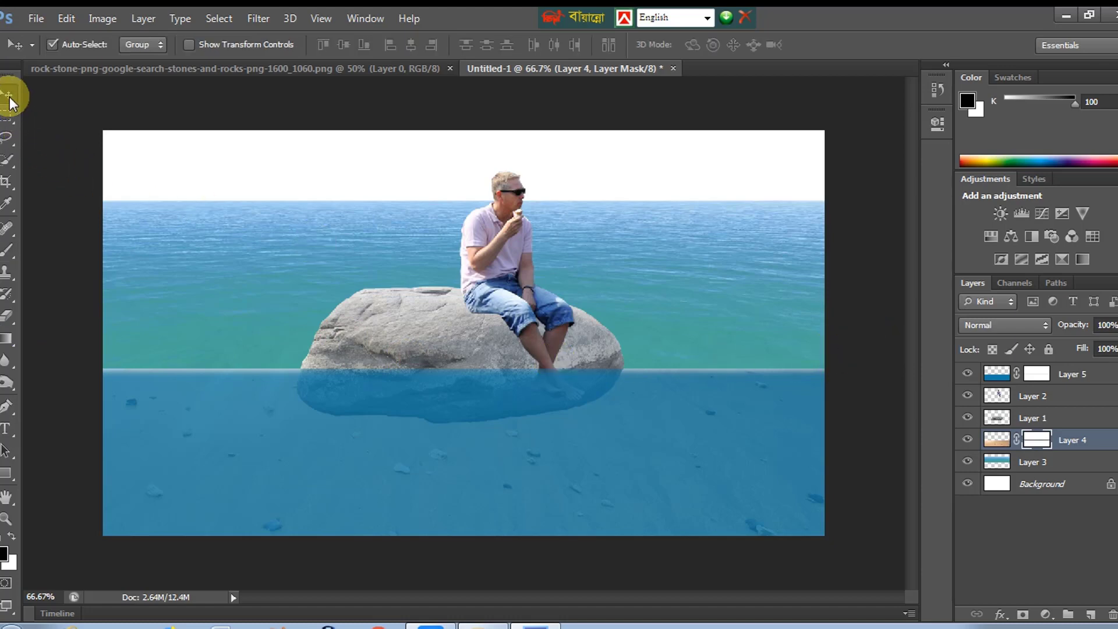
# Stretch the sea water layer slightly downward so it closes the pale gap along the waterline
pyautogui.click(664, 279)
pyautogui.hotkey('ctrl', 't')
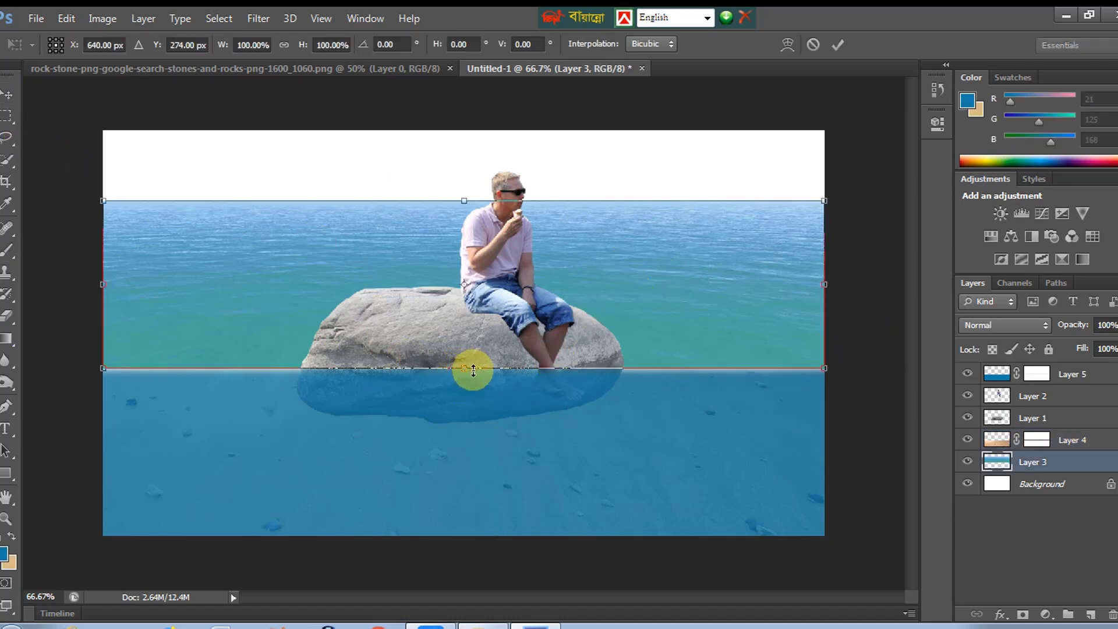
pyautogui.moveTo(473, 370); pyautogui.dragTo(475, 375)
pyautogui.moveTo(472, 375); pyautogui.dragTo(472, 377)
pyautogui.doubleClick(504, 377)
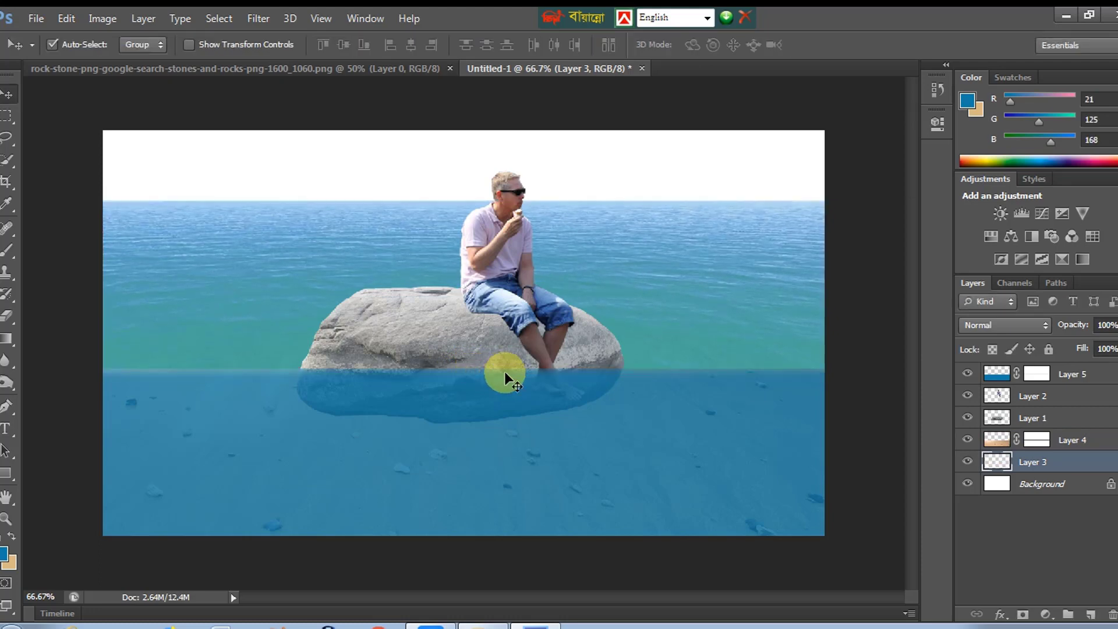
# Brush black on the blue layer's mask along the waterline from the stone's right side to the canvas's right edge with a 20 px brush
pyautogui.keyDown('ctrl'); pyautogui.click(567, 376); pyautogui.keyUp('ctrl')
pyautogui.keyDown('ctrl'); pyautogui.click(566, 377); pyautogui.keyUp('ctrl')
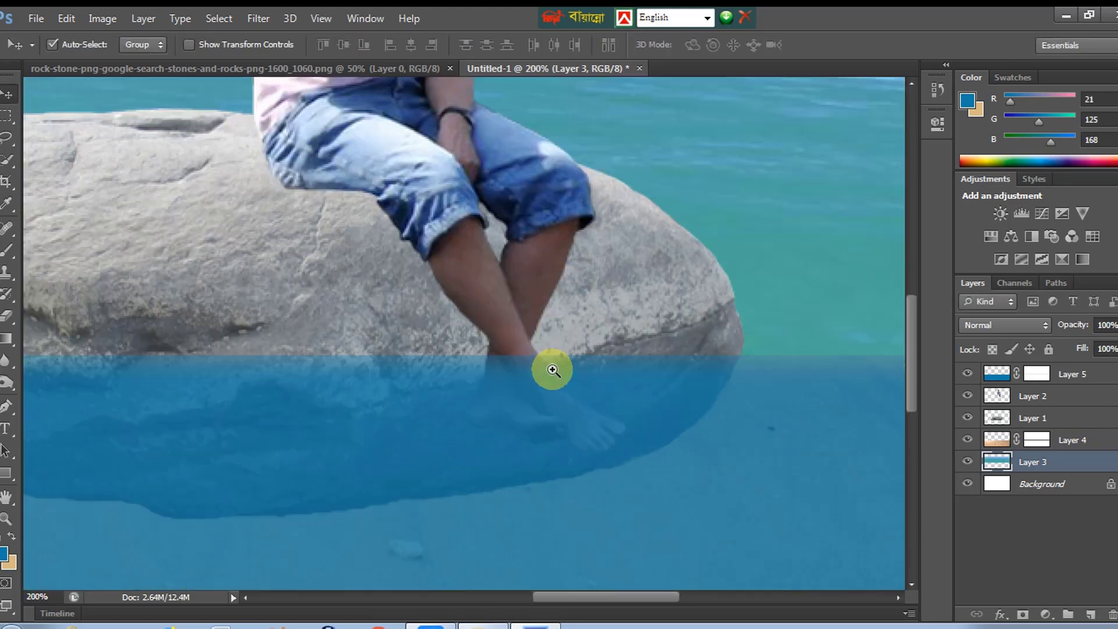
pyautogui.keyDown('ctrl'); pyautogui.click(545, 369); pyautogui.keyUp('ctrl')
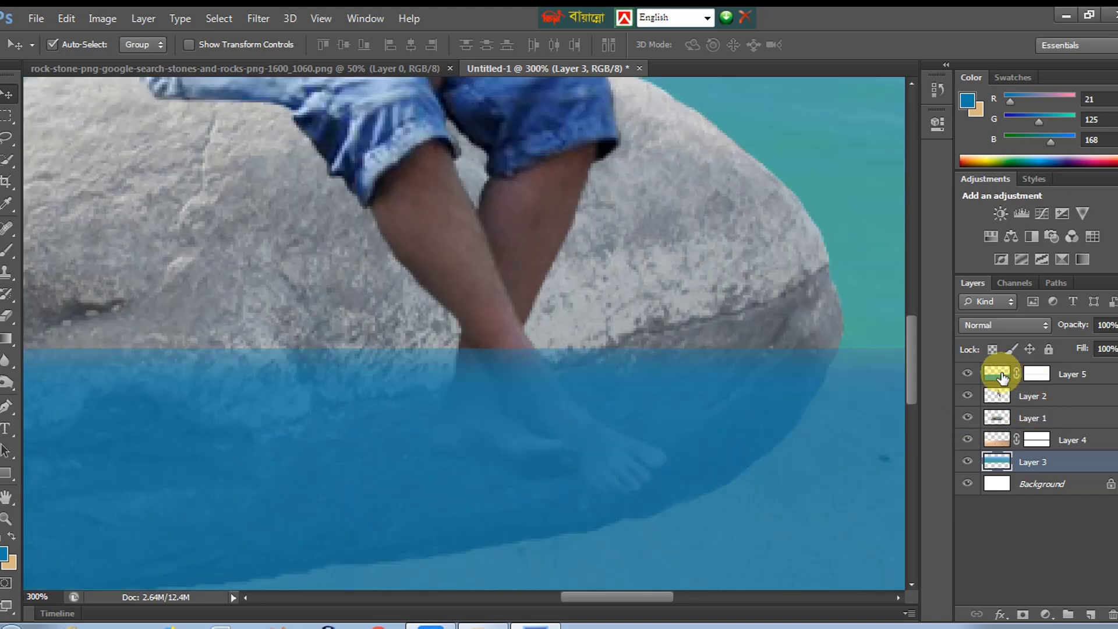
pyautogui.click(1023, 369)
pyautogui.click(1035, 373)
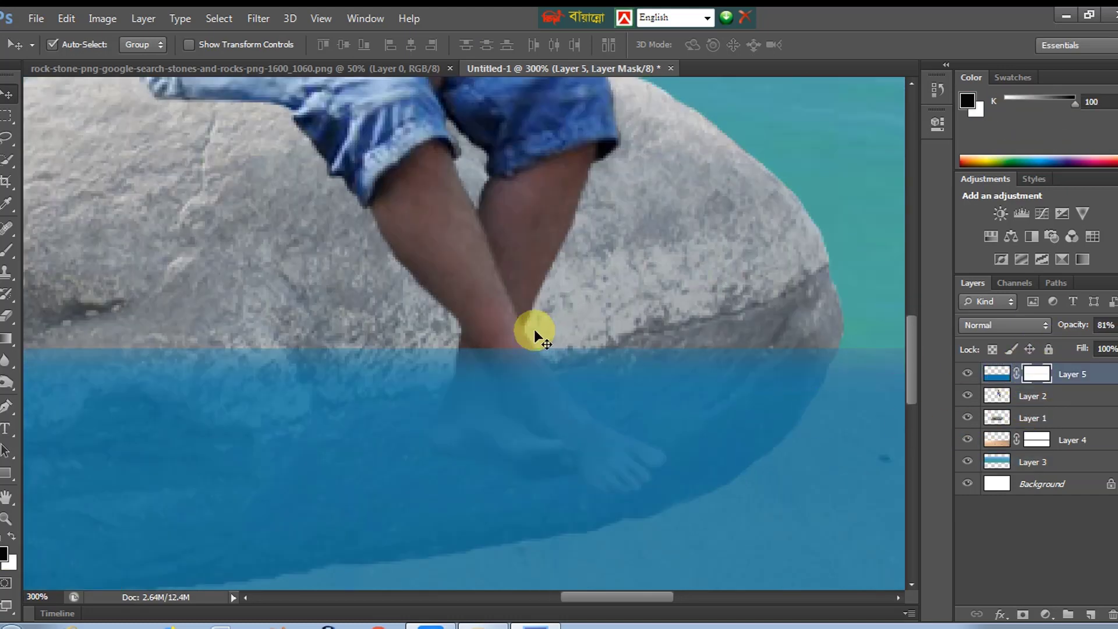
pyautogui.click(7, 250)
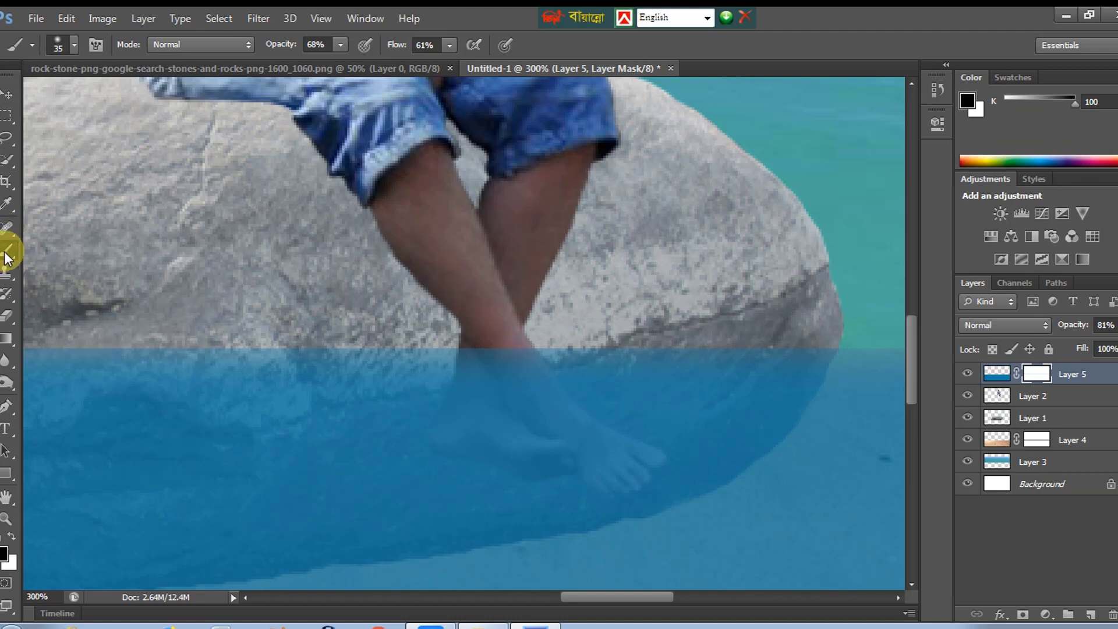
pyautogui.press('[')
pyautogui.press('[')
pyautogui.press('[')
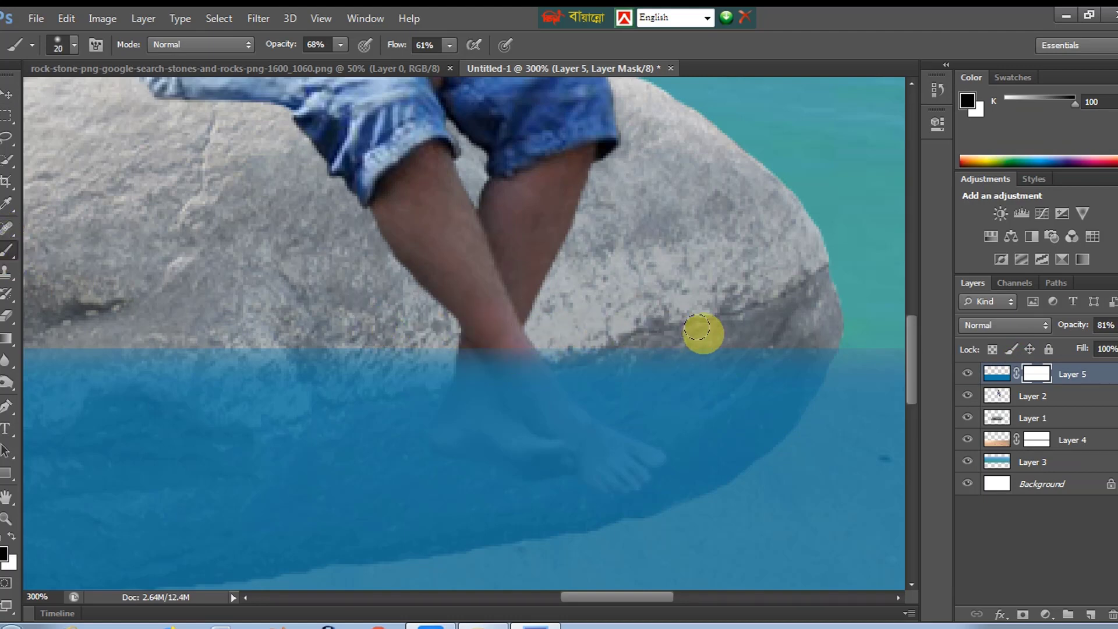
pyautogui.moveTo(840, 336); pyautogui.dragTo(412, 342)
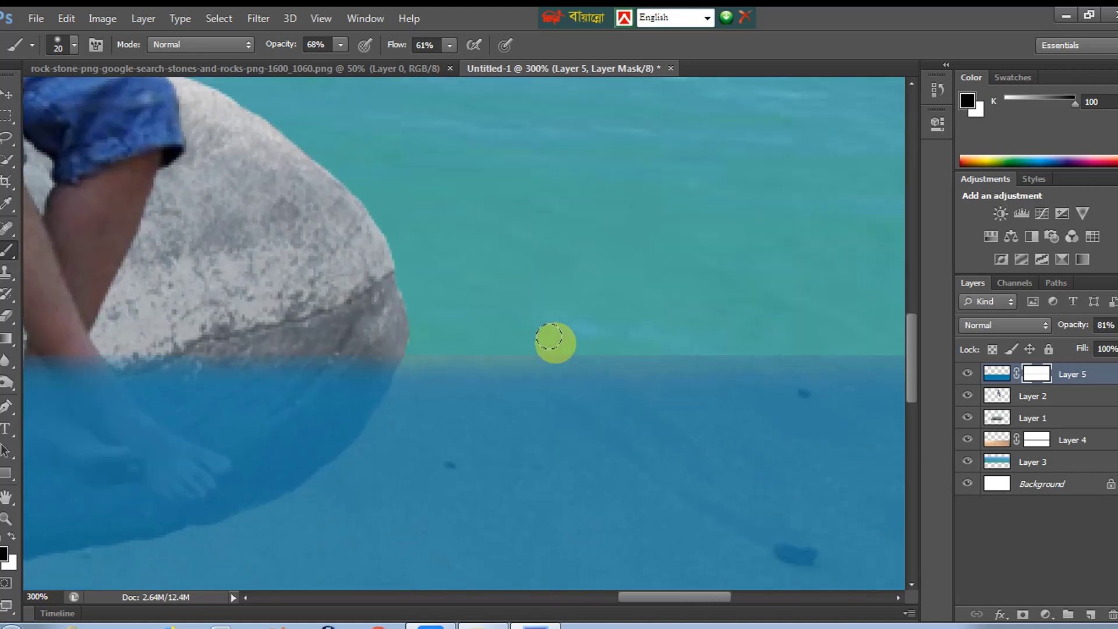
pyautogui.moveTo(669, 341); pyautogui.dragTo(428, 347)
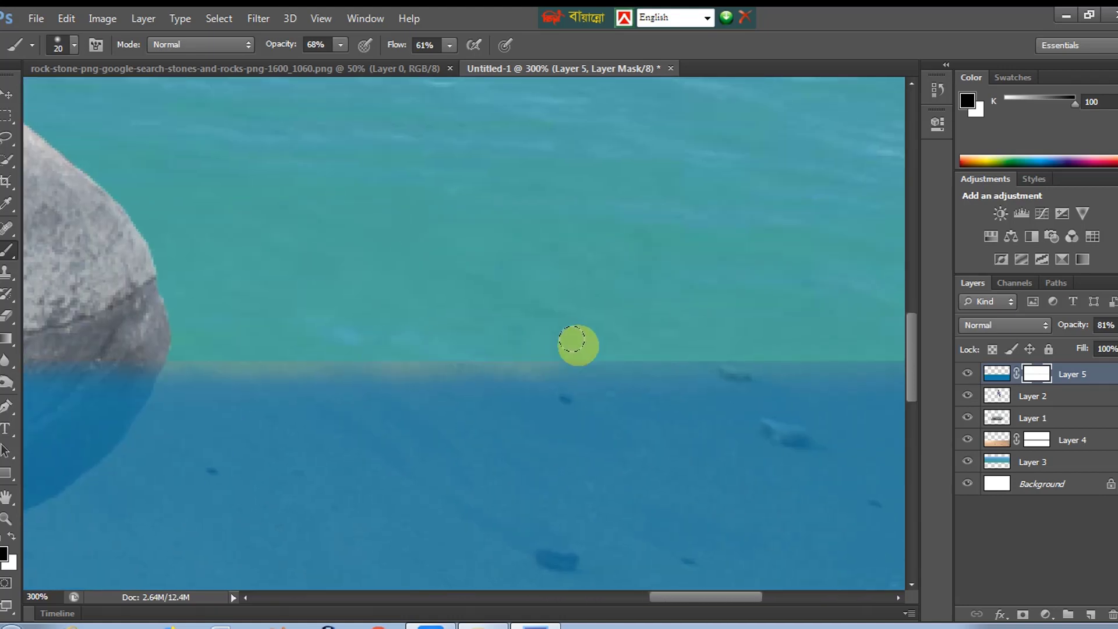
pyautogui.moveTo(579, 342); pyautogui.dragTo(390, 344)
pyautogui.moveTo(649, 354); pyautogui.dragTo(392, 362)
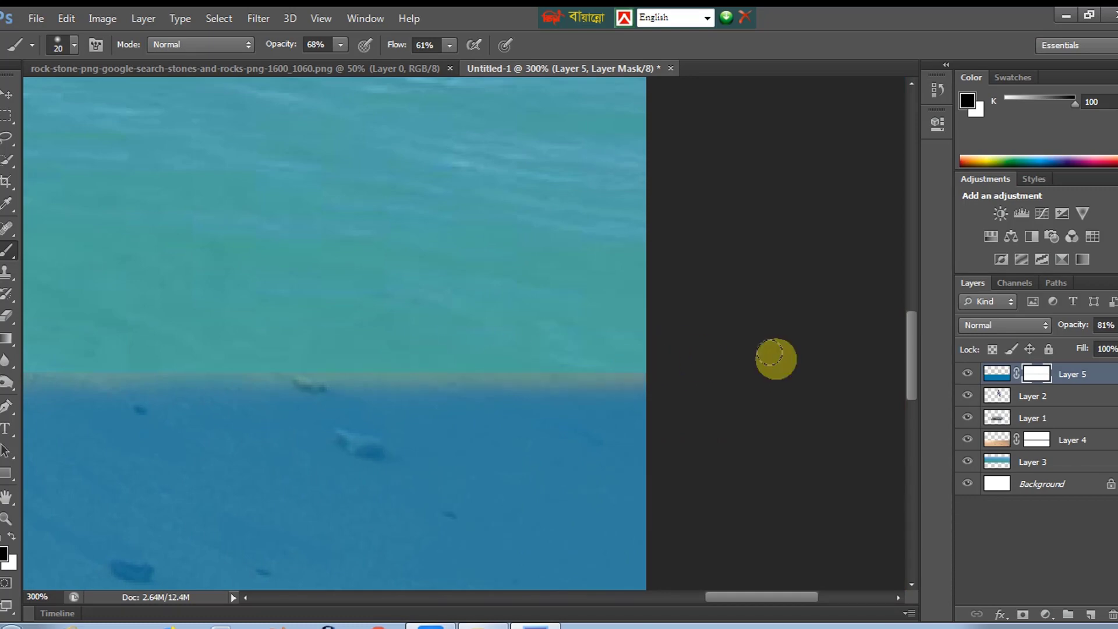
# Continue softening the blue layer's mask in black along the waterline across the stone and out to the canvas's left edge
pyautogui.hotkey('ctrl', '-')
pyautogui.moveTo(332, 352); pyautogui.dragTo(815, 361)
pyautogui.moveTo(116, 355); pyautogui.dragTo(618, 350)
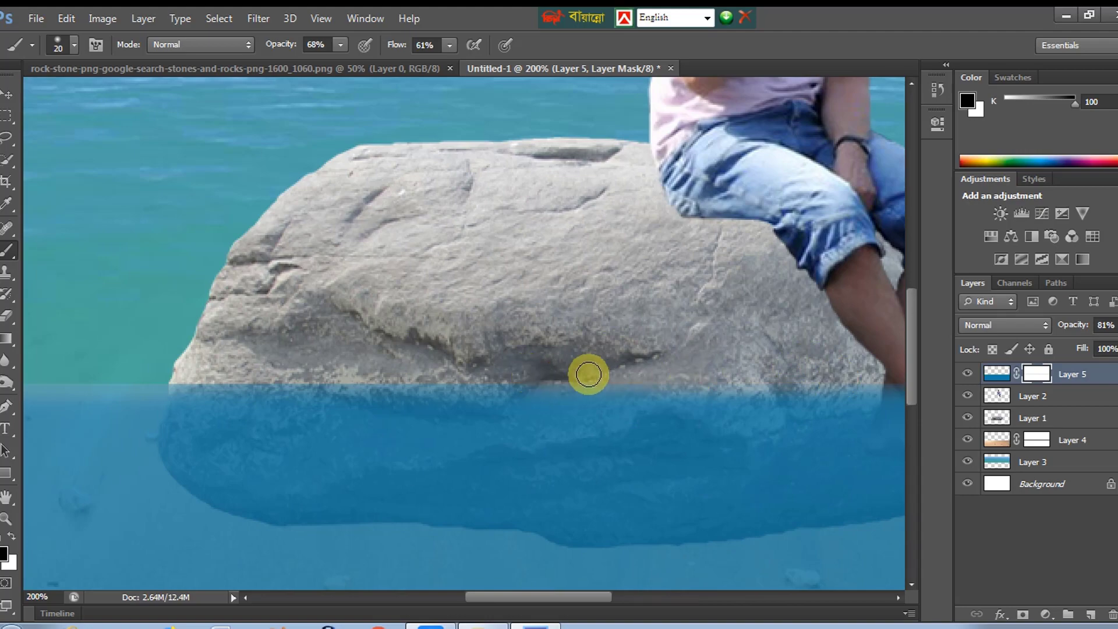
pyautogui.moveTo(115, 375); pyautogui.dragTo(501, 379)
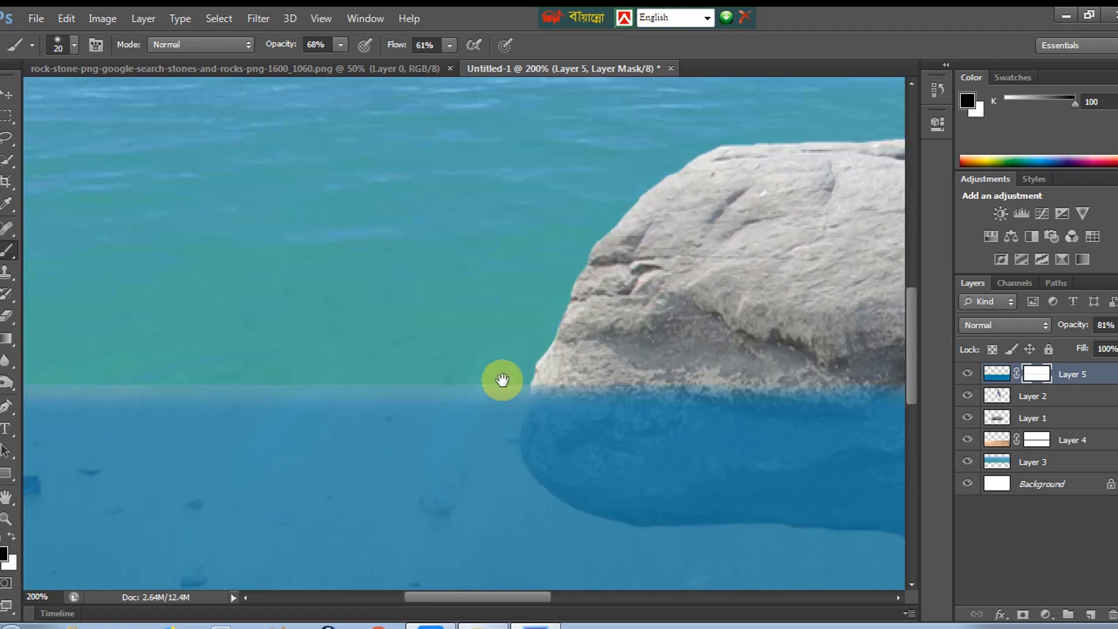
pyautogui.moveTo(237, 369); pyautogui.dragTo(425, 371)
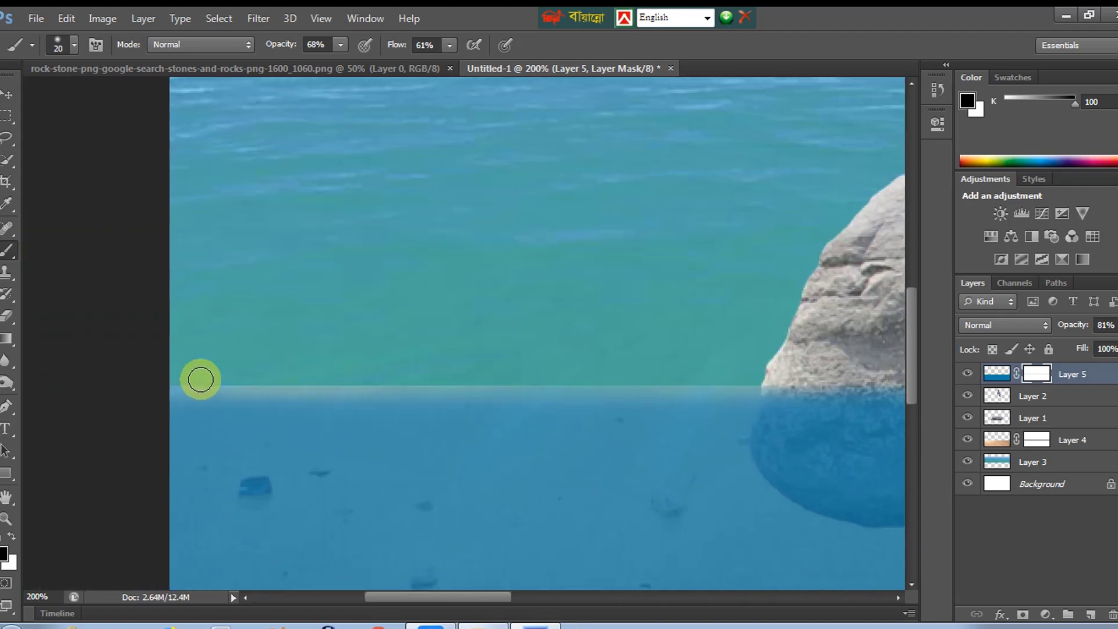
pyautogui.keyDown('alt'); pyautogui.click(467, 368); pyautogui.keyUp('alt')
pyautogui.keyDown('alt'); pyautogui.click(467, 368); pyautogui.keyUp('alt')
pyautogui.keyDown('alt'); pyautogui.click(477, 360); pyautogui.keyUp('alt')
pyautogui.press('v')
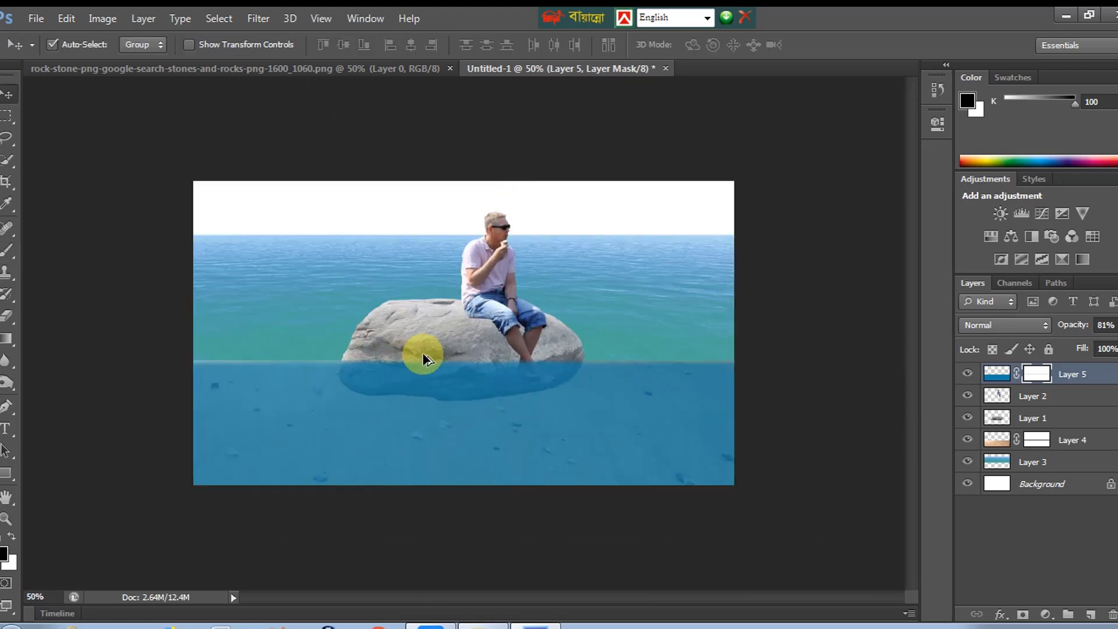
# Lower the blue layer's opacity to 56%
pyautogui.keyDown('alt'); pyautogui.click(572, 324); pyautogui.keyUp('alt')
pyautogui.hotkey('ctrl', '+')
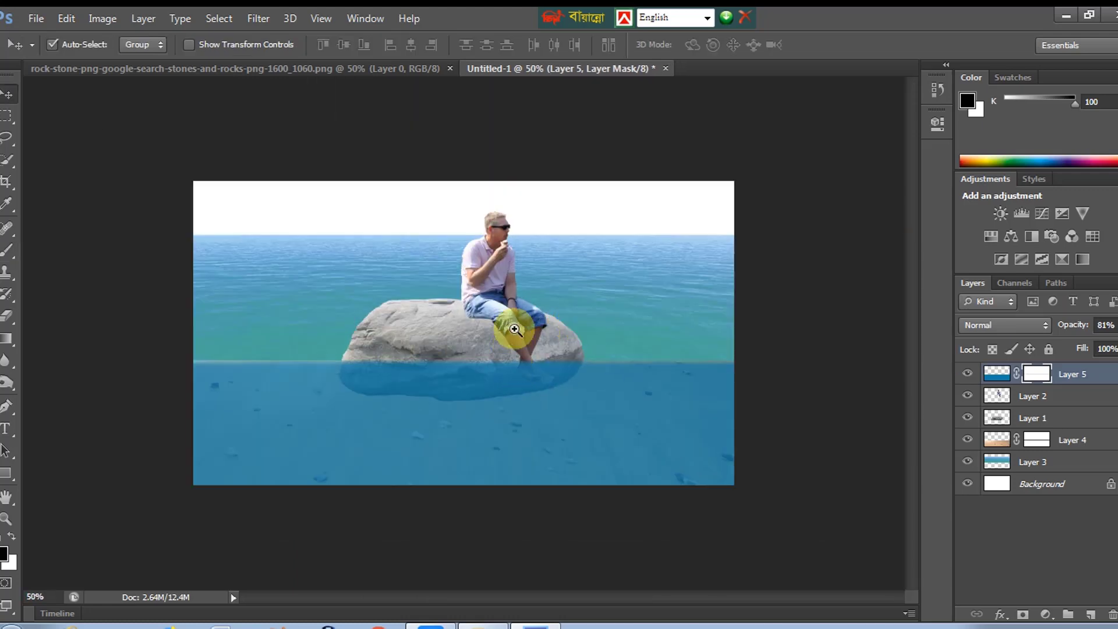
pyautogui.hotkey('ctrl', '+')
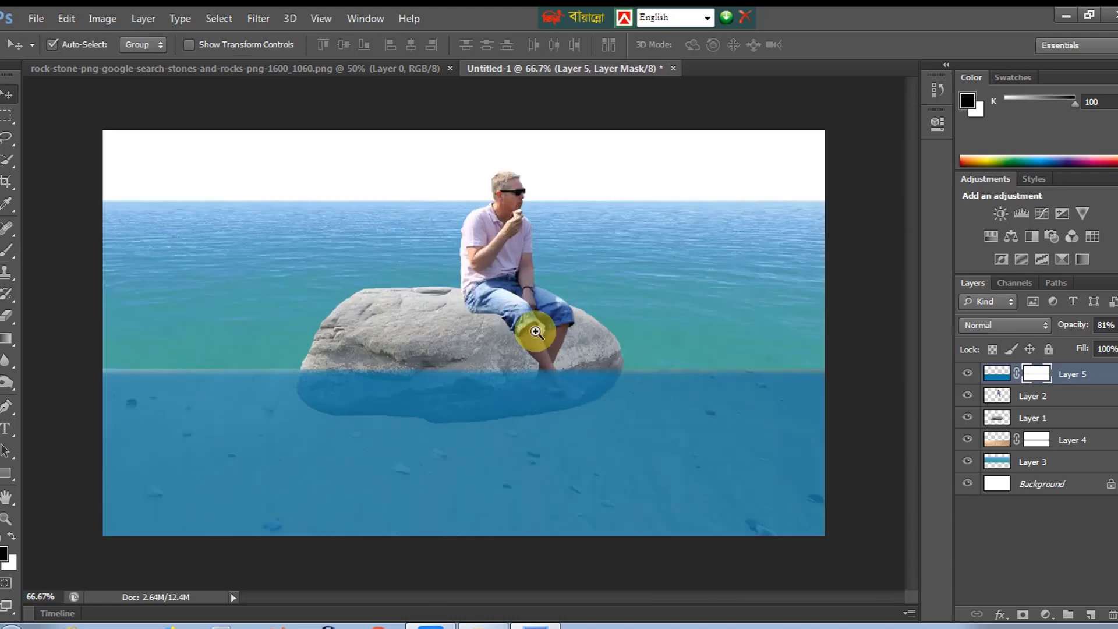
pyautogui.doubleClick(995, 384)
pyautogui.click(793, 141)
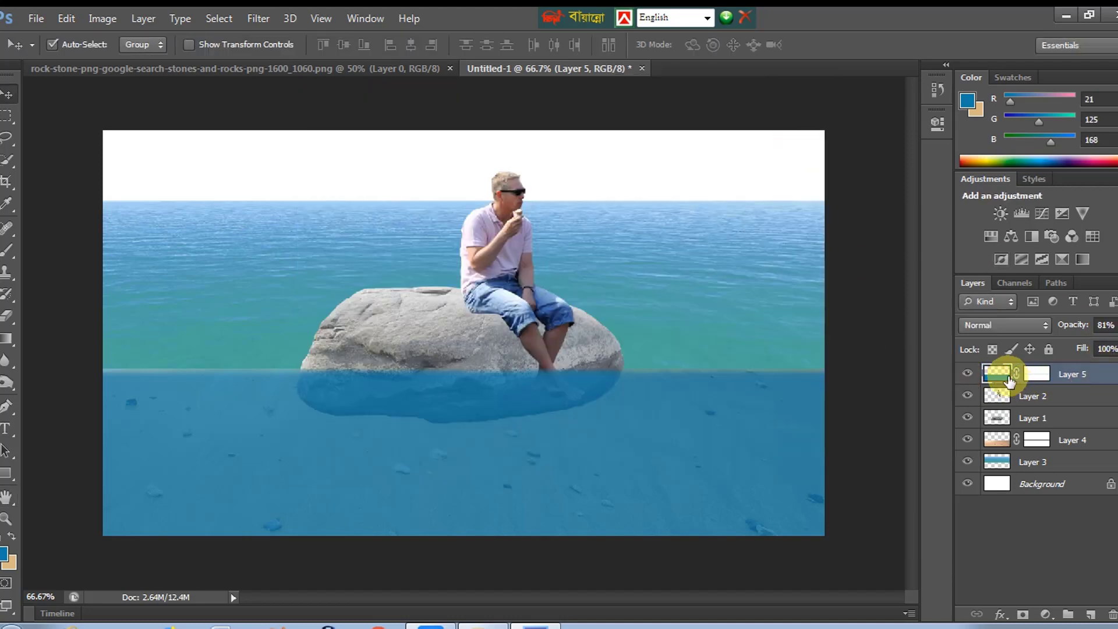
pyautogui.moveTo(1079, 341); pyautogui.dragTo(1082, 341)
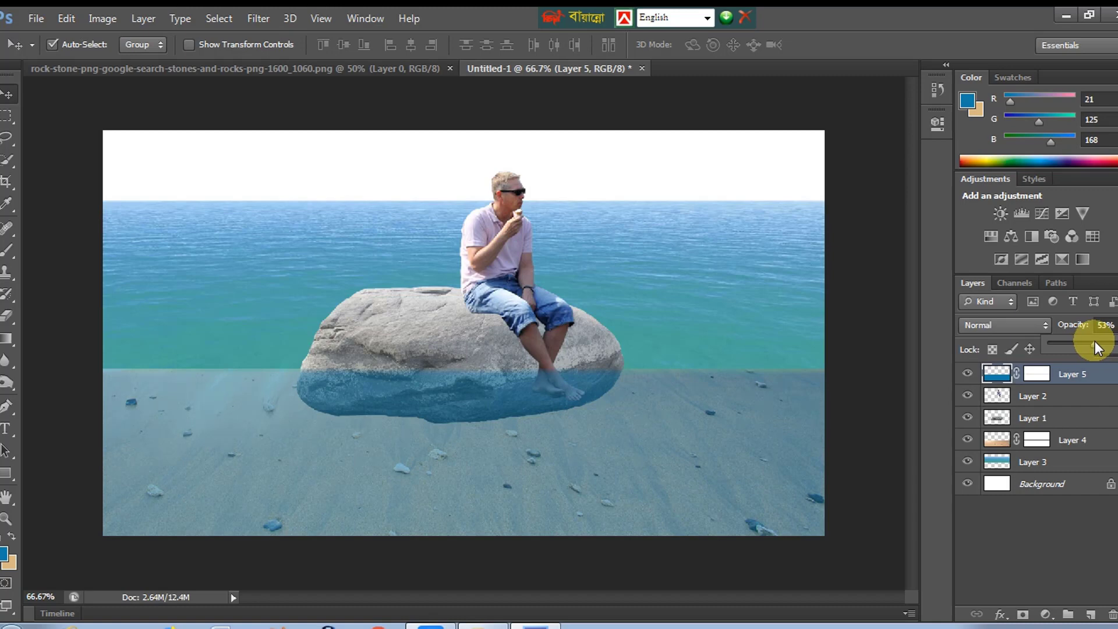
pyautogui.moveTo(1095, 342); pyautogui.dragTo(1096, 346)
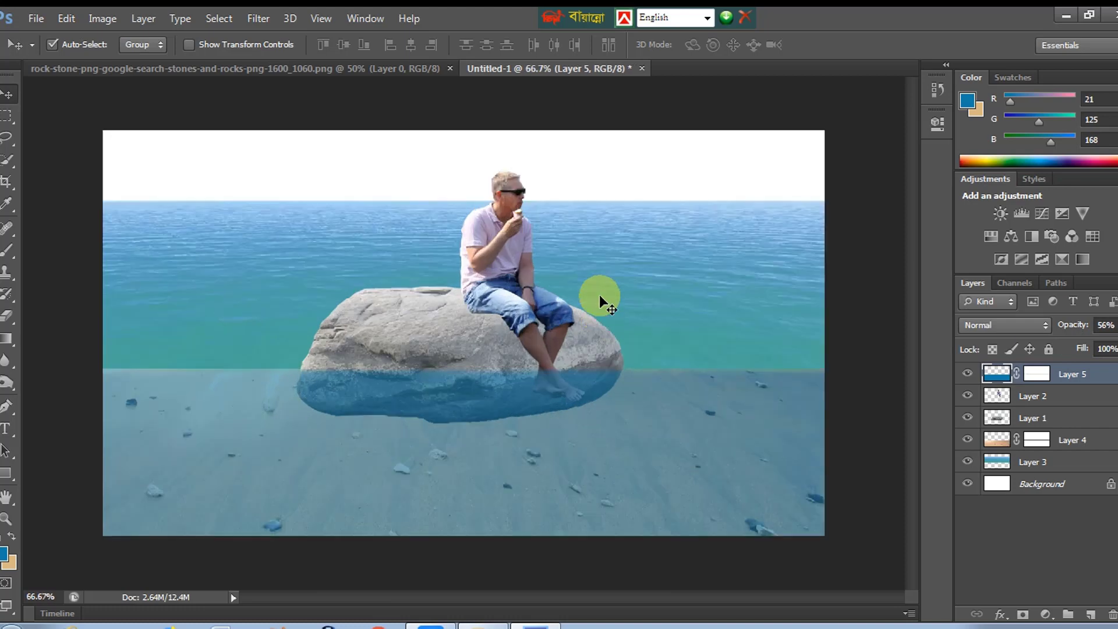
# Squash the sea water layer downward from its upper edge so the horizon sits at the man's chest height
pyautogui.click(609, 263)
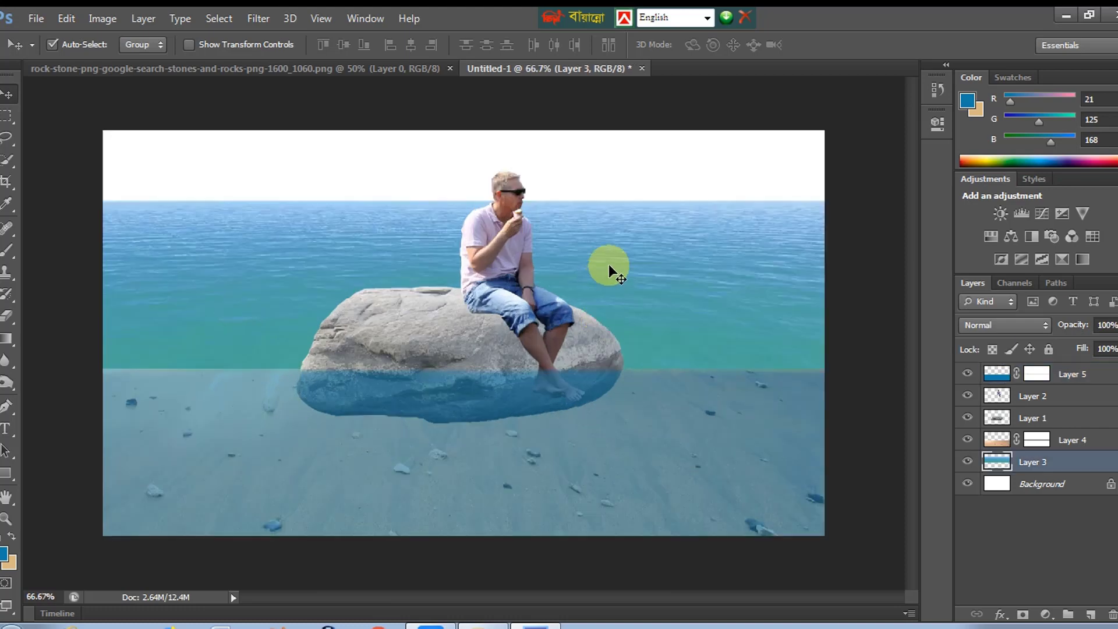
pyautogui.hotkey('ctrl', 't')
pyautogui.moveTo(466, 202); pyautogui.dragTo(468, 227)
pyautogui.press('Return')
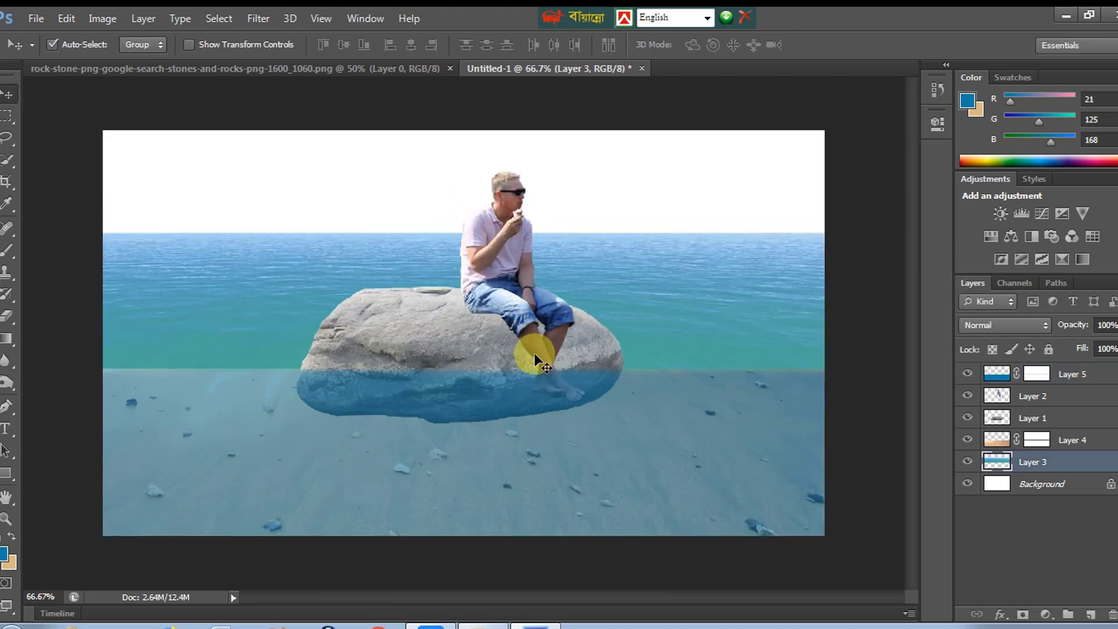
pyautogui.keyDown('ctrl'); pyautogui.click(525, 355); pyautogui.keyUp('ctrl')
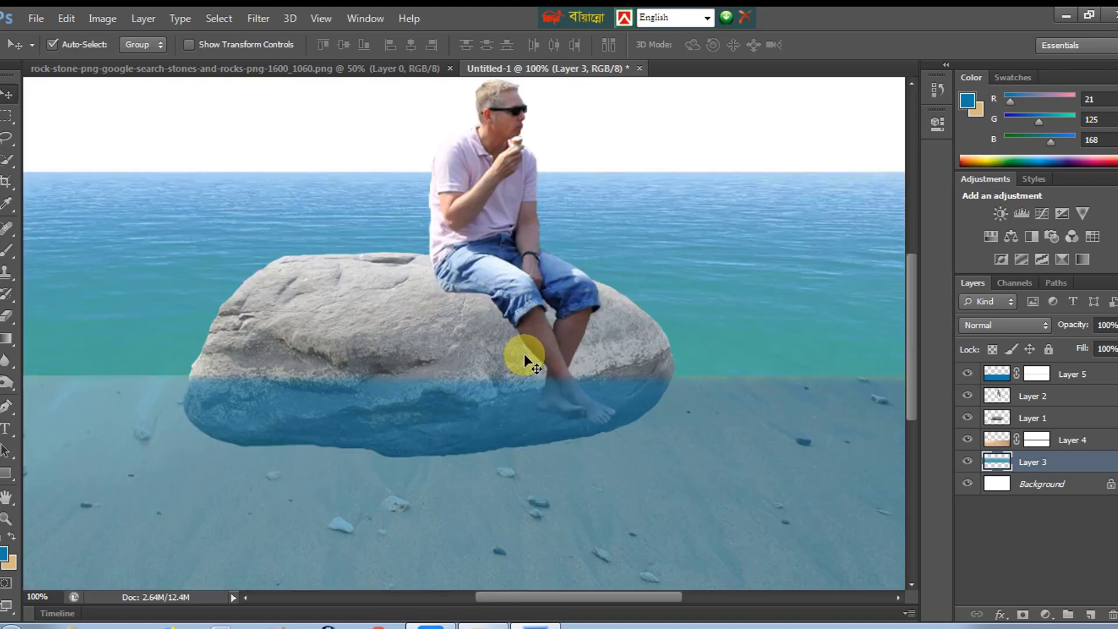
pyautogui.keyDown('ctrl'); pyautogui.keyDown('alt'); pyautogui.click(483, 305); pyautogui.keyUp('alt'); pyautogui.keyUp('ctrl')
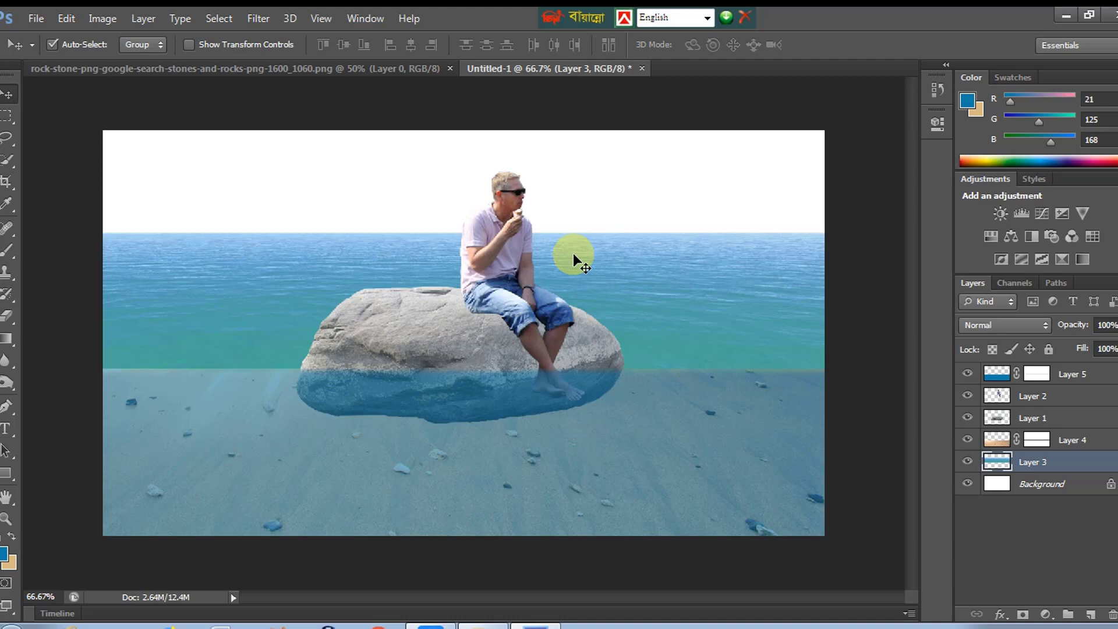
# Open the image 10ThingsYouCanDotoSavetheOcean_abovebelowocean.jpg from the Main folder
pyautogui.hotkey('ctrl', 'o')
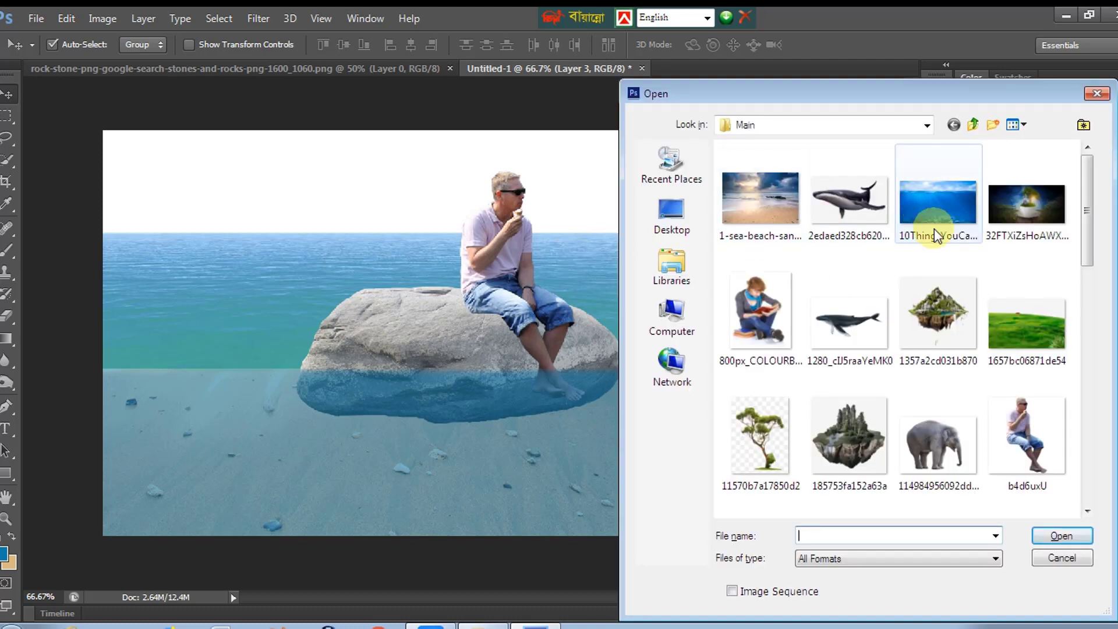
pyautogui.click(929, 285)
pyautogui.click(931, 224)
pyautogui.doubleClick(931, 223)
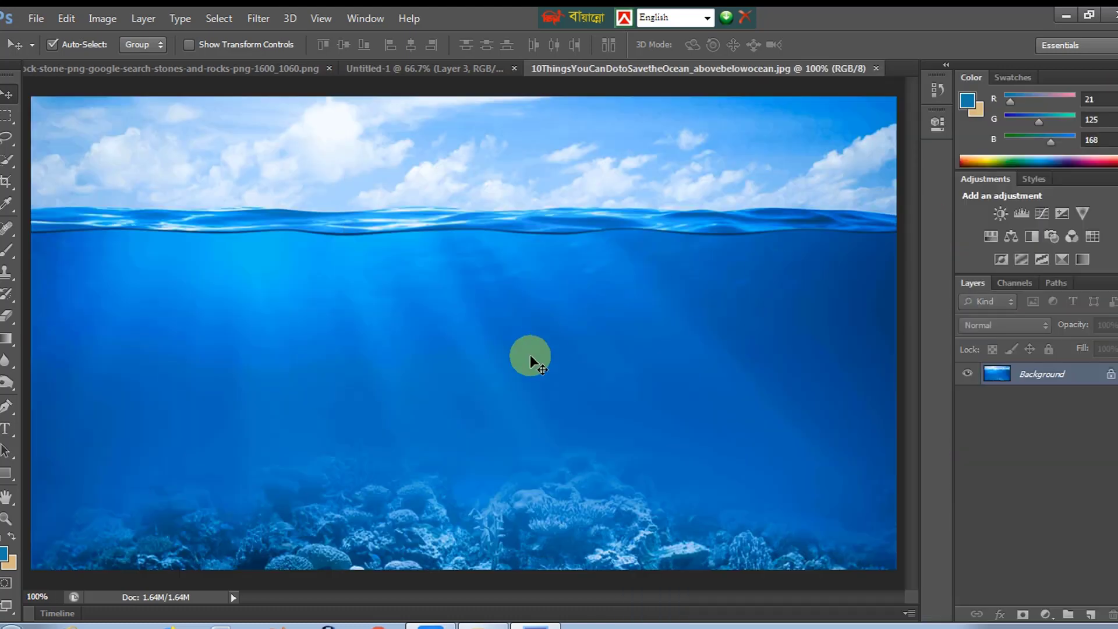
# Cut out the underwater reef area across the full width of the ocean image and close that image without saving
pyautogui.hotkey('ctrl', '-')
pyautogui.press('m')
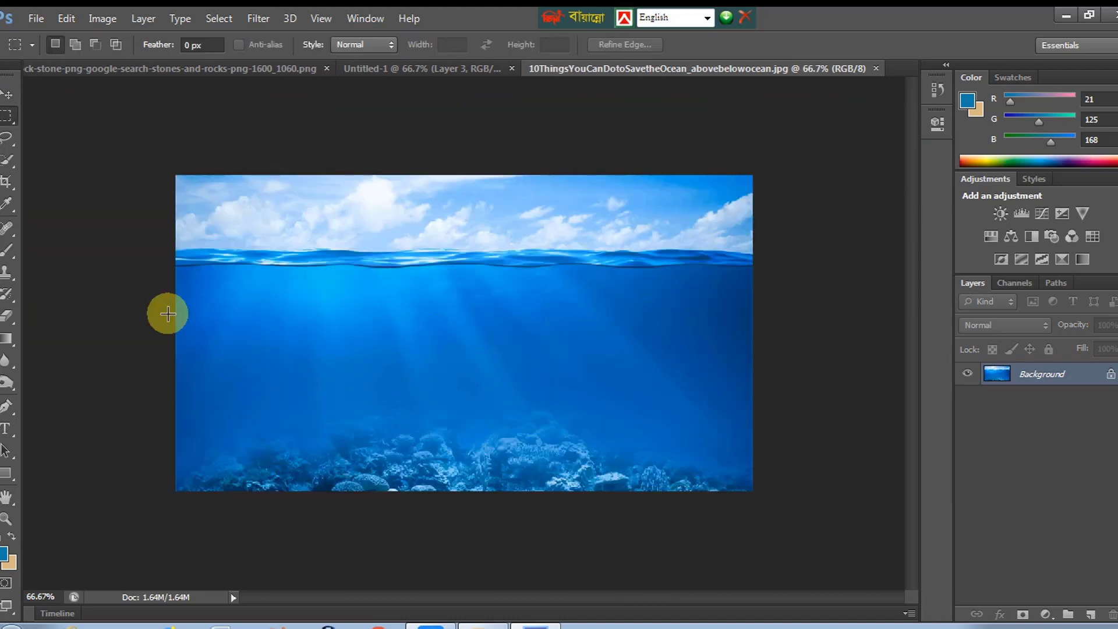
pyautogui.moveTo(154, 311); pyautogui.dragTo(856, 497)
pyautogui.hotkey('ctrl', 'BackSpace')
pyautogui.hotkey('ctrl', 'w')
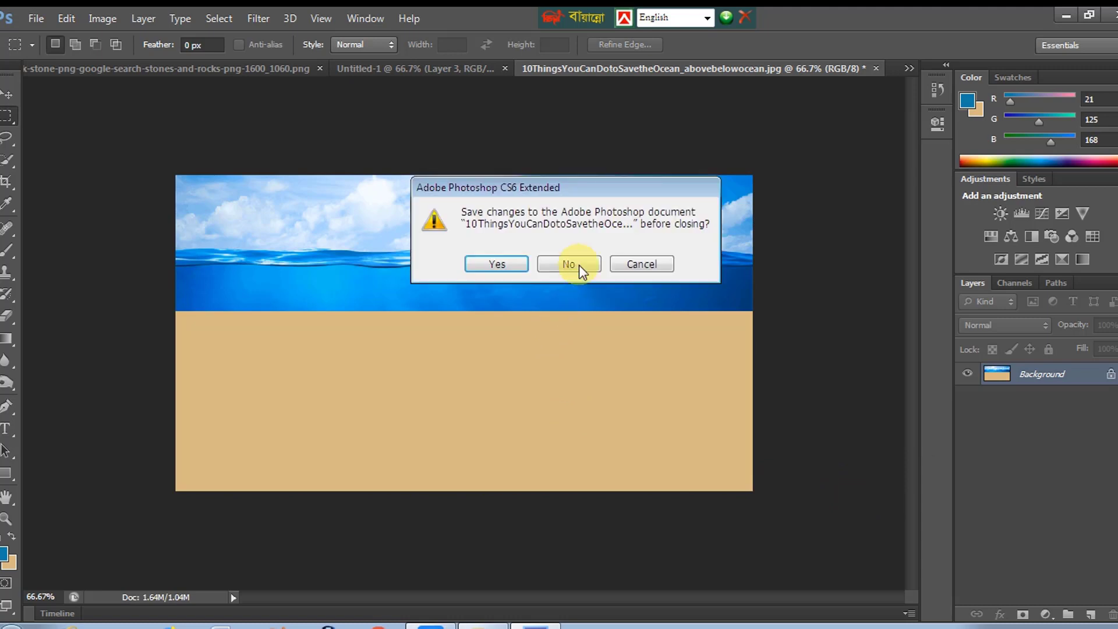
pyautogui.click(577, 265)
# Paste the underwater reef piece into the composite, place it below the waterline and bring it to the front of the layer stack
pyautogui.hotkey('ctrl', 'v')
pyautogui.moveTo(615, 289); pyautogui.dragTo(620, 417)
pyautogui.moveTo(1069, 462); pyautogui.dragTo(1068, 368)
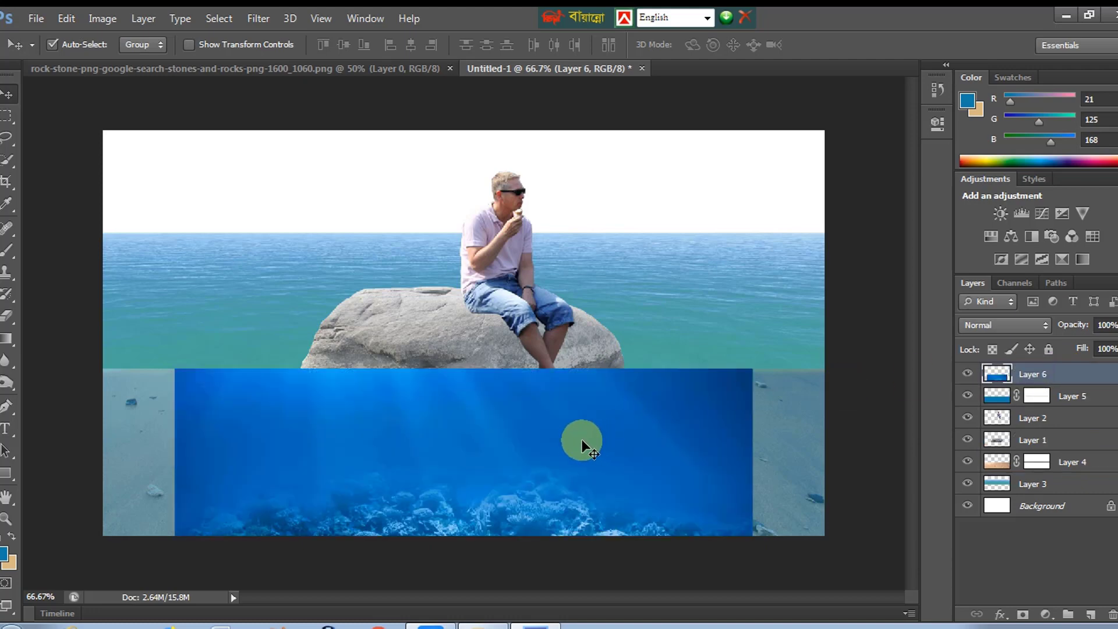
# Scale the reef layer to 125% width and 96.55% height so it fills the canvas below the waterline
pyautogui.hotkey('ctrl', 't')
pyautogui.moveTo(568, 439); pyautogui.dragTo(493, 442)
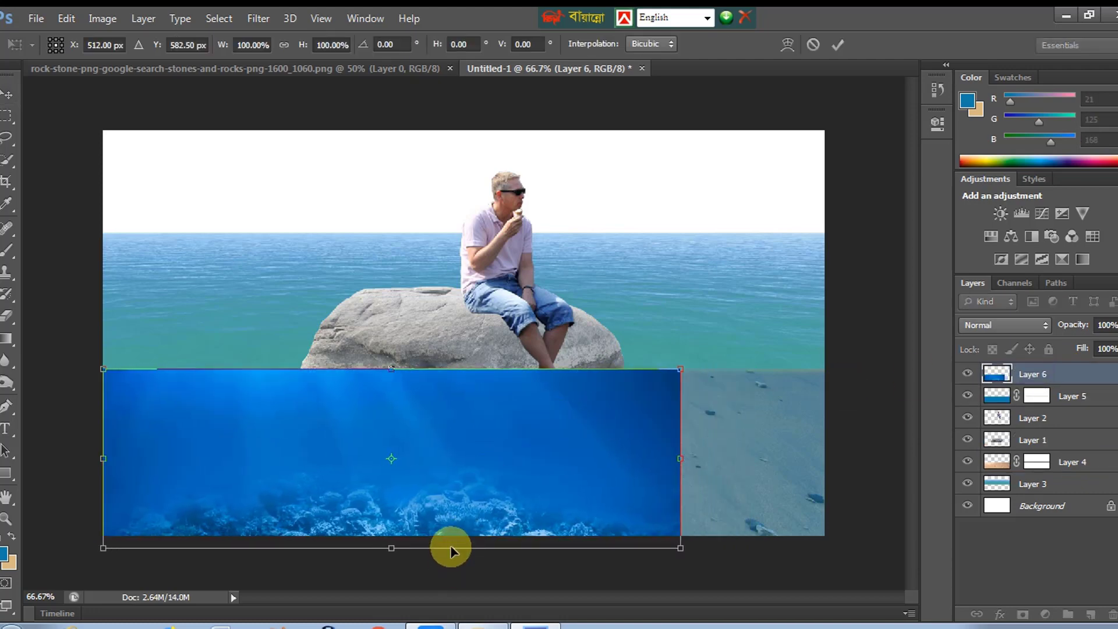
pyautogui.moveTo(449, 545); pyautogui.dragTo(453, 535)
pyautogui.moveTo(400, 365)
pyautogui.mouseDown()
pyautogui.moveTo(400, 380)
pyautogui.moveTo(399, 368)
pyautogui.mouseUp()
pyautogui.moveTo(677, 452); pyautogui.dragTo(824, 443)
pyautogui.moveTo(498, 539)
pyautogui.mouseDown()
pyautogui.moveTo(507, 528)
pyautogui.moveTo(486, 524)
pyautogui.moveTo(498, 527)
pyautogui.mouseUp()
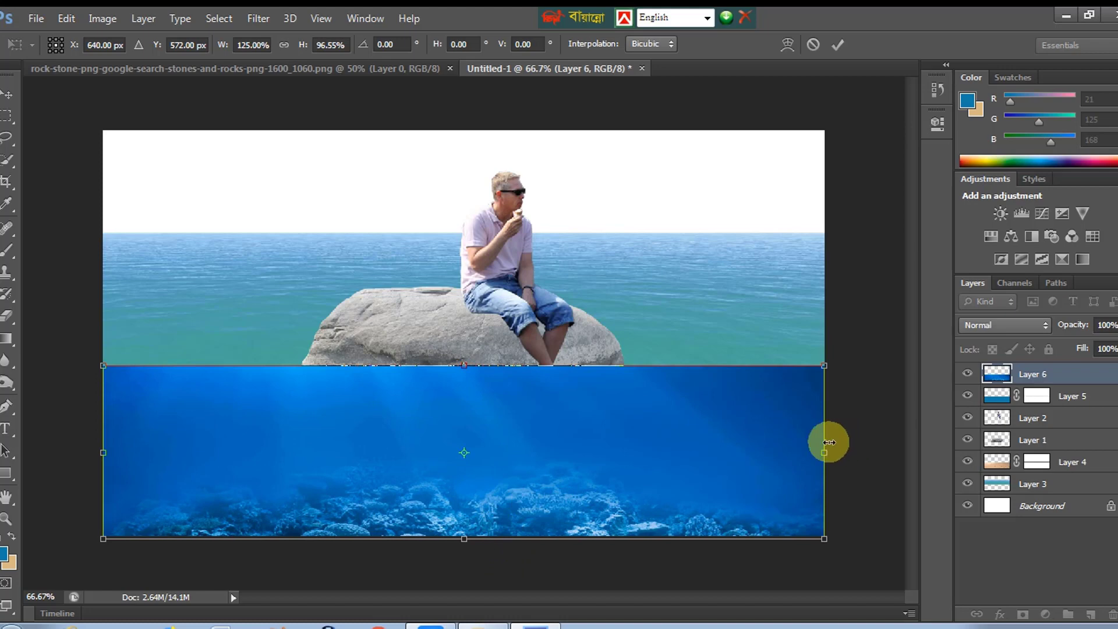
pyautogui.press('Return')
# Keep the reef layer in front, hide the masked blue layer and set the reef layer's opacity to 75%
pyautogui.hotkey('ctrl', '[')
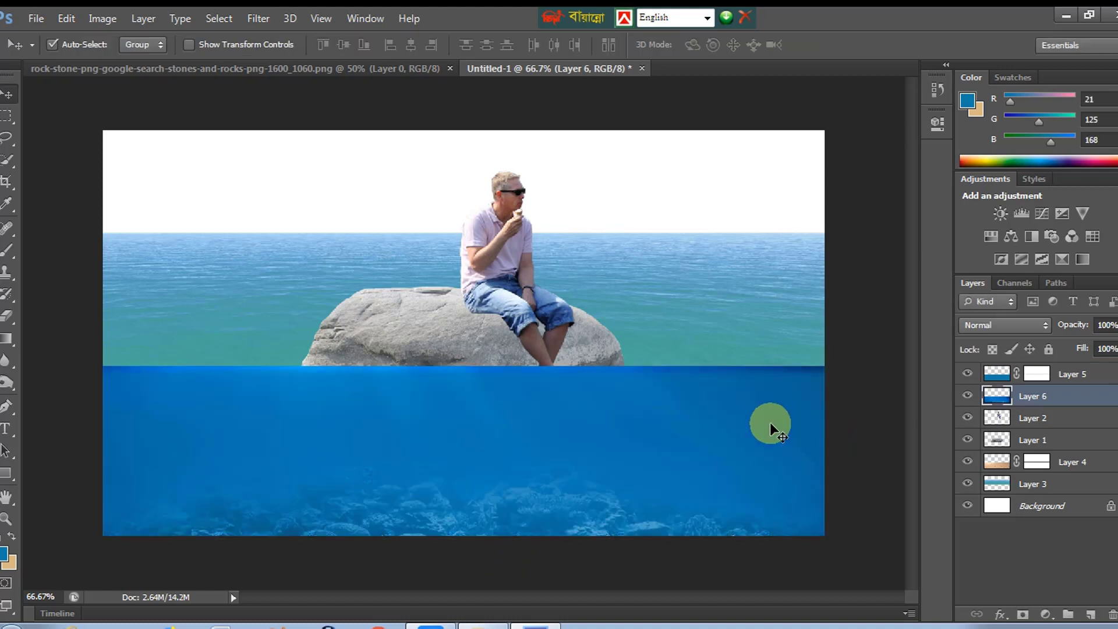
pyautogui.hotkey('ctrl', ']')
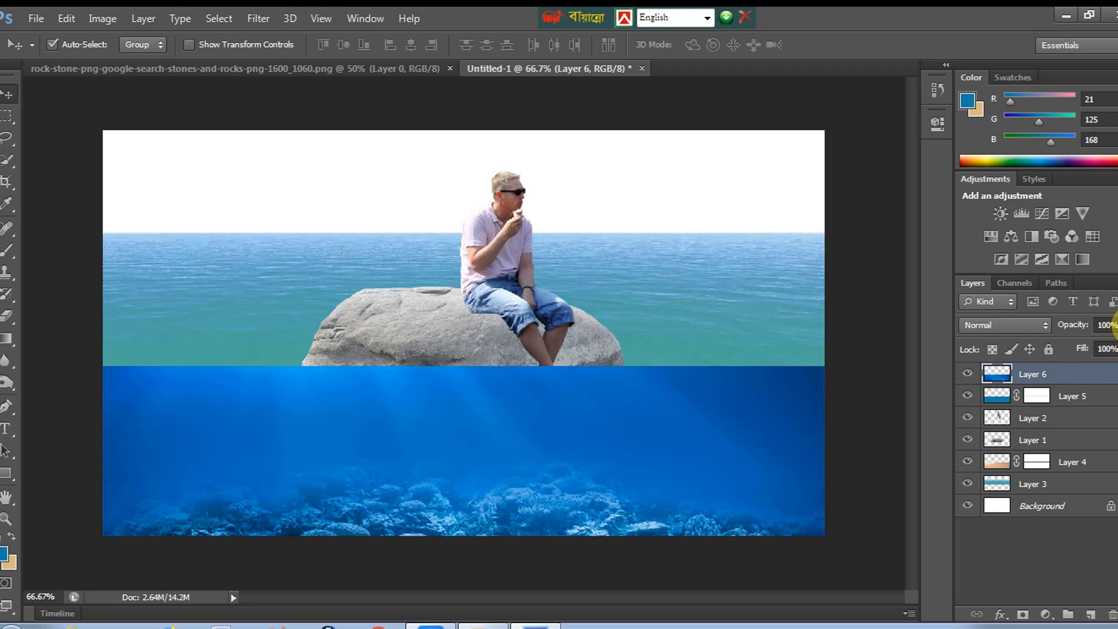
pyautogui.click(966, 483)
pyautogui.click(967, 483)
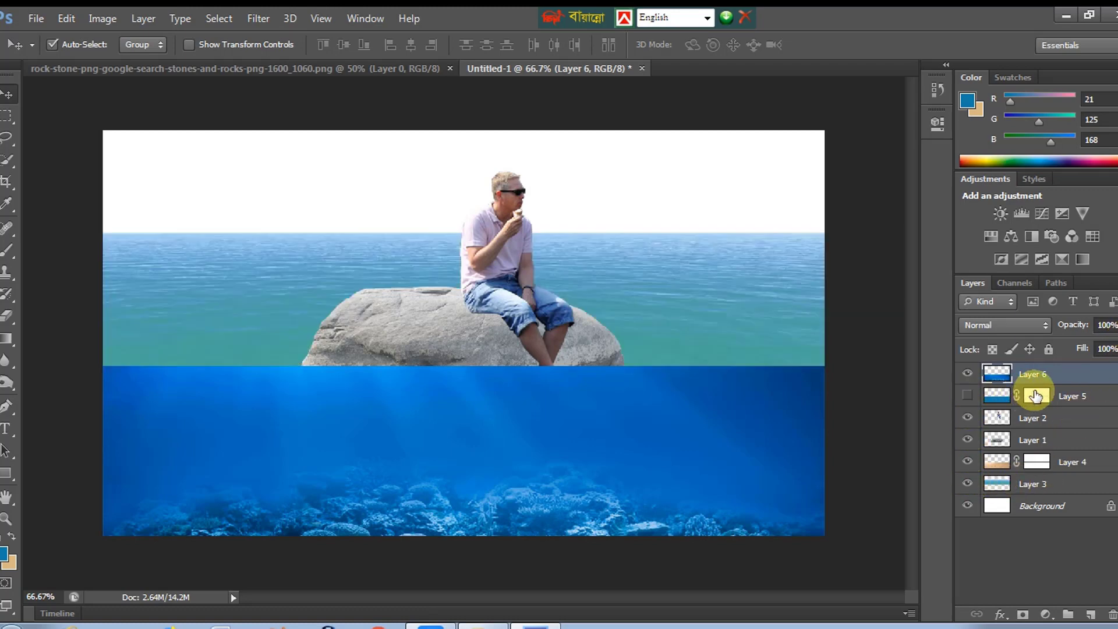
pyautogui.moveTo(1106, 344)
pyautogui.mouseDown()
pyautogui.moveTo(1094, 349)
pyautogui.moveTo(1104, 349)
pyautogui.mouseUp()
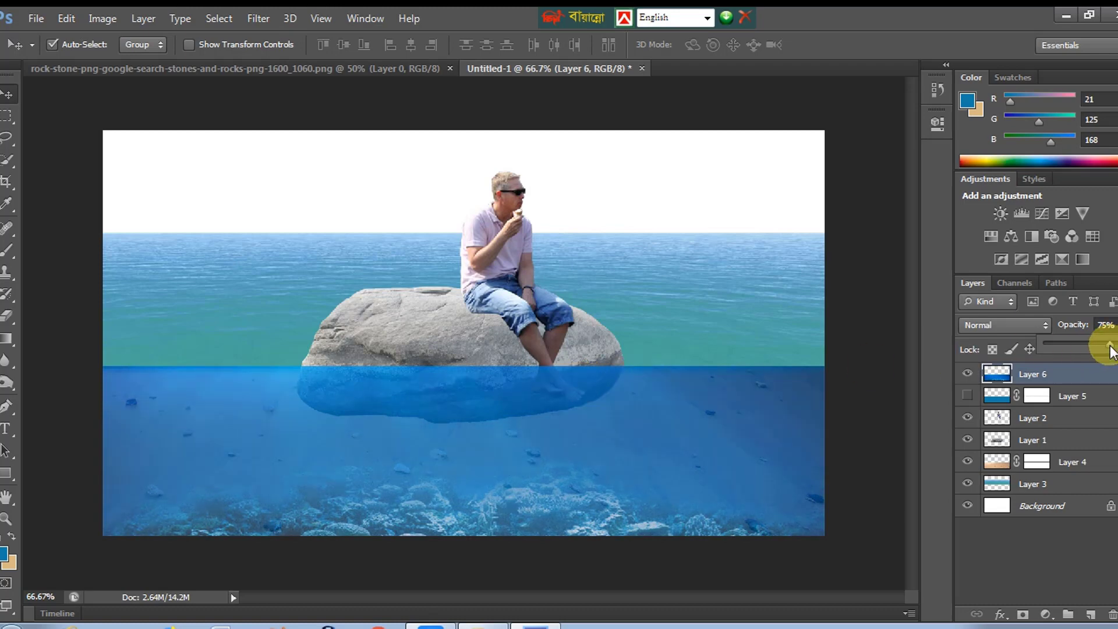
pyautogui.keyDown('ctrl'); pyautogui.click(609, 388); pyautogui.keyUp('ctrl')
pyautogui.keyDown('ctrl'); pyautogui.click(610, 387); pyautogui.keyUp('ctrl')
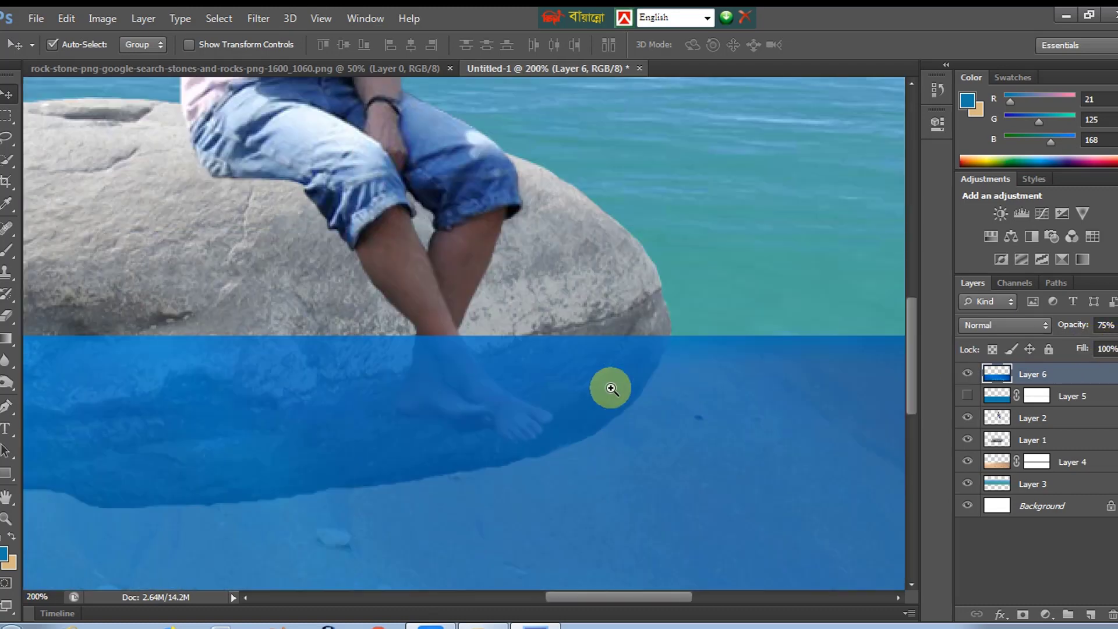
pyautogui.keyDown('alt'); pyautogui.click(610, 388); pyautogui.keyUp('alt')
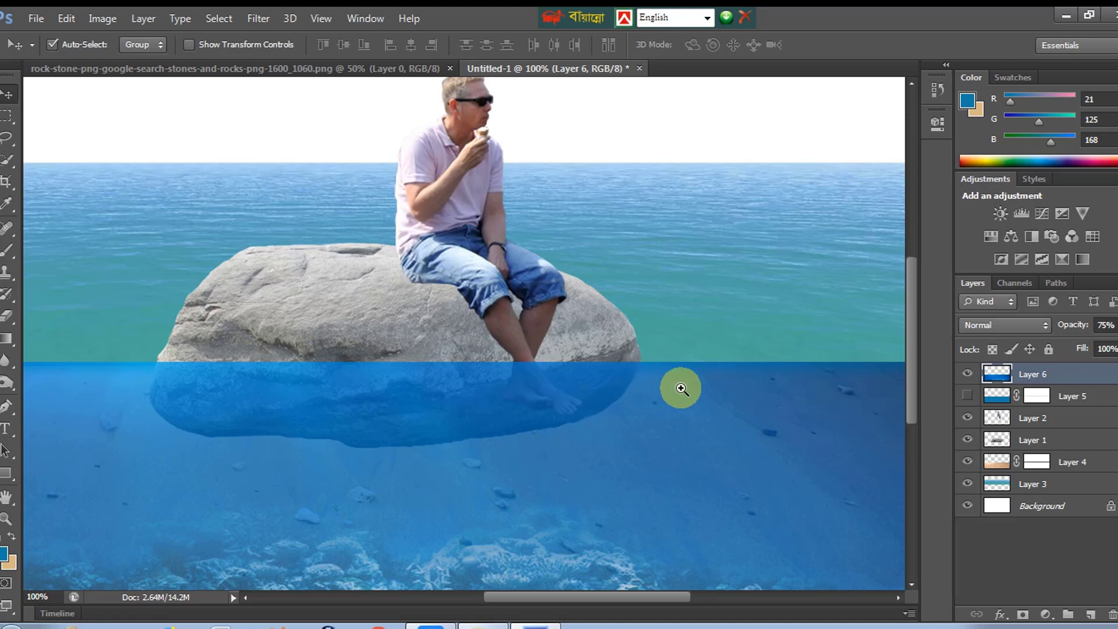
# Toggle the masked blue layer's visibility to compare the underwater tint, ending with the layer shown
pyautogui.click(966, 396)
pyautogui.click(967, 396)
pyautogui.click(967, 397)
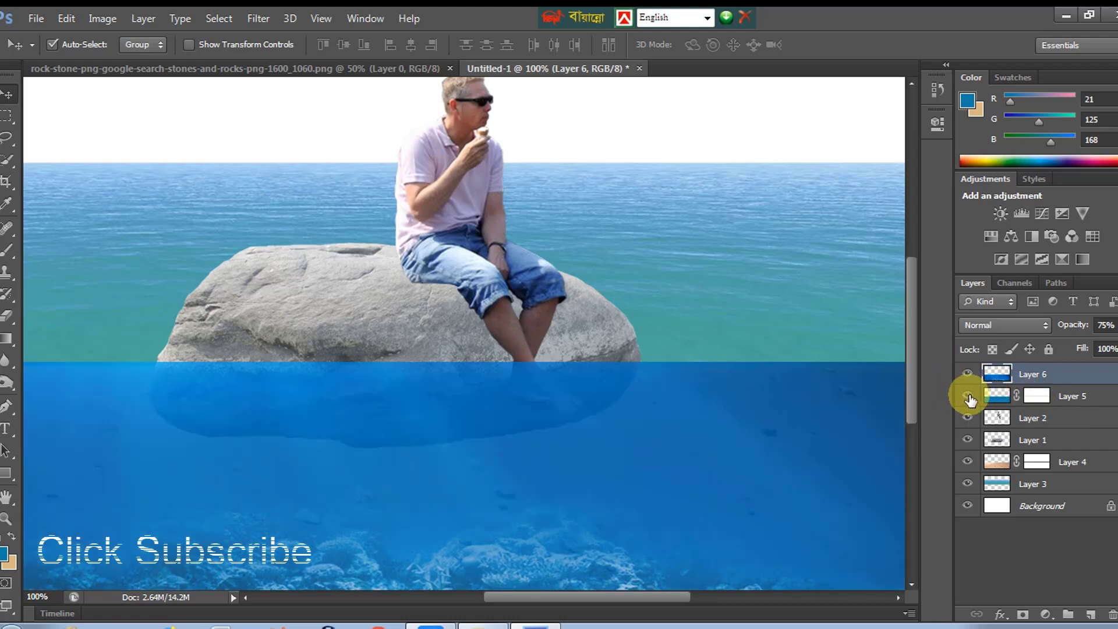
pyautogui.click(996, 397)
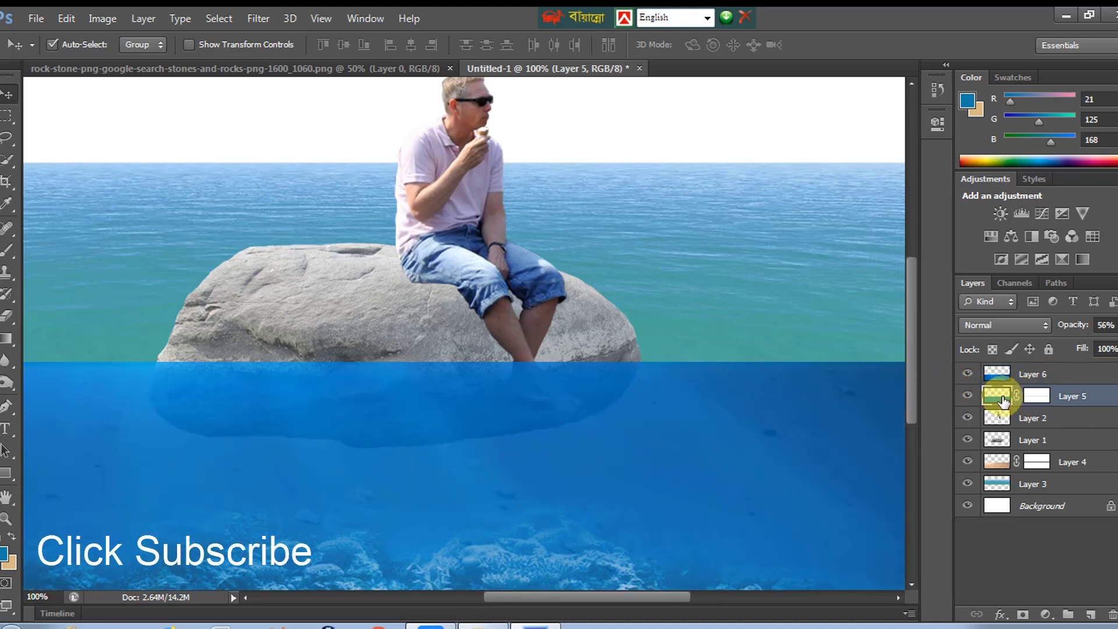
pyautogui.doubleClick(999, 399)
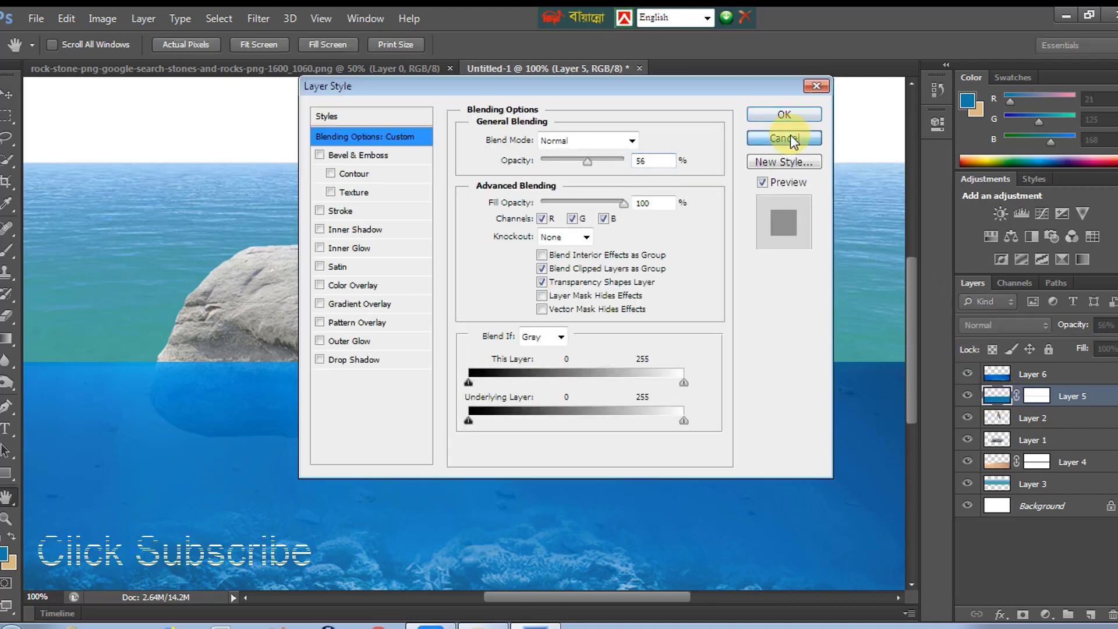
pyautogui.click(791, 139)
# Add a Color Overlay effect in dark blue to the masked blue water layer, with Normal blend mode and 100% opacity
pyautogui.doubleClick(997, 399)
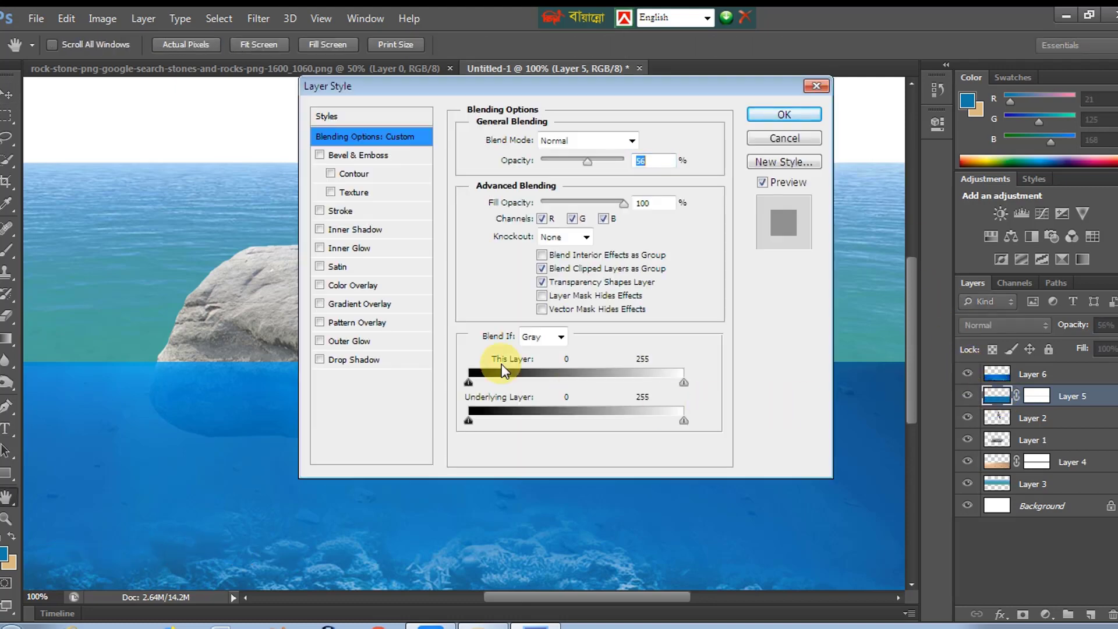
pyautogui.click(320, 285)
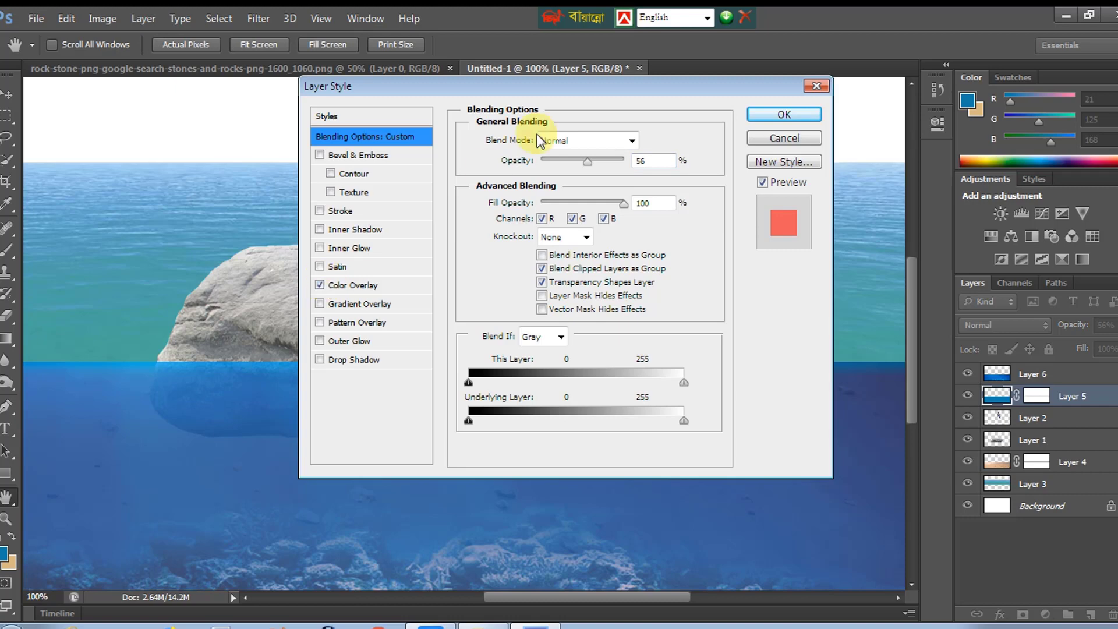
pyautogui.moveTo(592, 86); pyautogui.dragTo(959, 98)
pyautogui.click(722, 298)
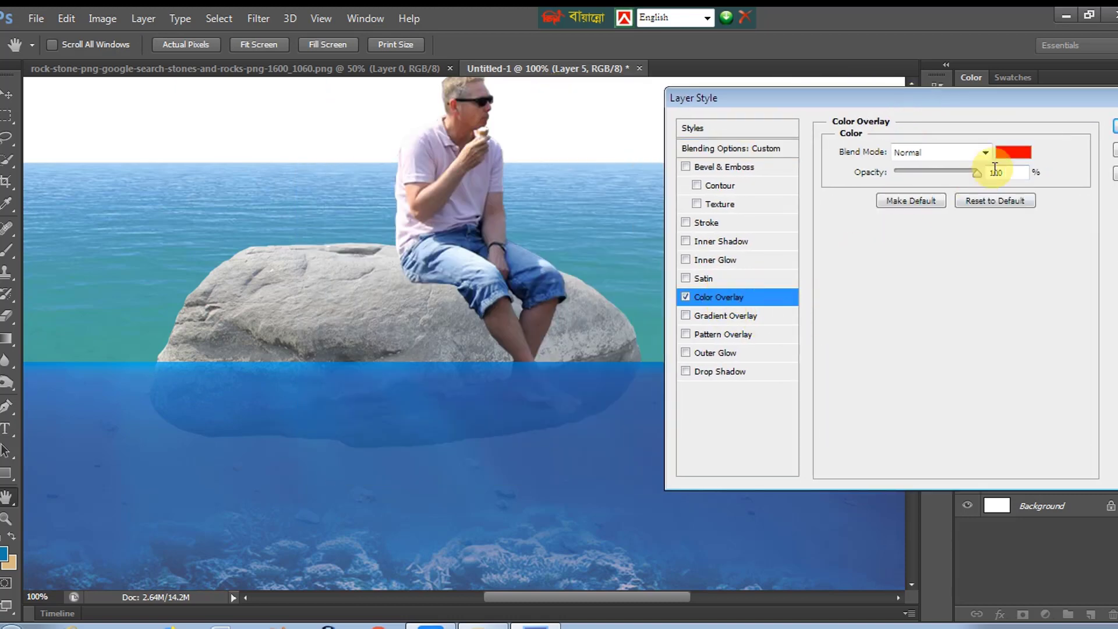
pyautogui.click(1004, 153)
pyautogui.click(823, 280)
pyautogui.moveTo(722, 198)
pyautogui.mouseDown()
pyautogui.moveTo(641, 238)
pyautogui.moveTo(629, 190)
pyautogui.moveTo(666, 237)
pyautogui.moveTo(676, 314)
pyautogui.moveTo(711, 359)
pyautogui.moveTo(774, 369)
pyautogui.moveTo(768, 351)
pyautogui.moveTo(753, 395)
pyautogui.moveTo(711, 354)
pyautogui.moveTo(750, 321)
pyautogui.mouseUp()
pyautogui.click(1034, 146)
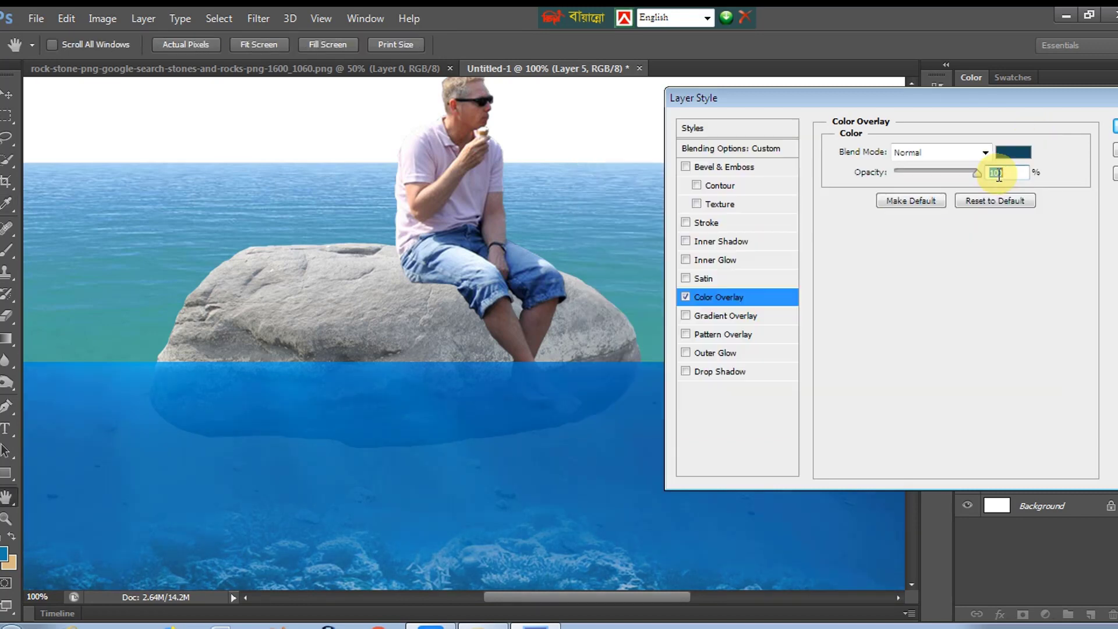
pyautogui.click(1106, 125)
pyautogui.keyDown('alt'); pyautogui.click(607, 391); pyautogui.keyUp('alt')
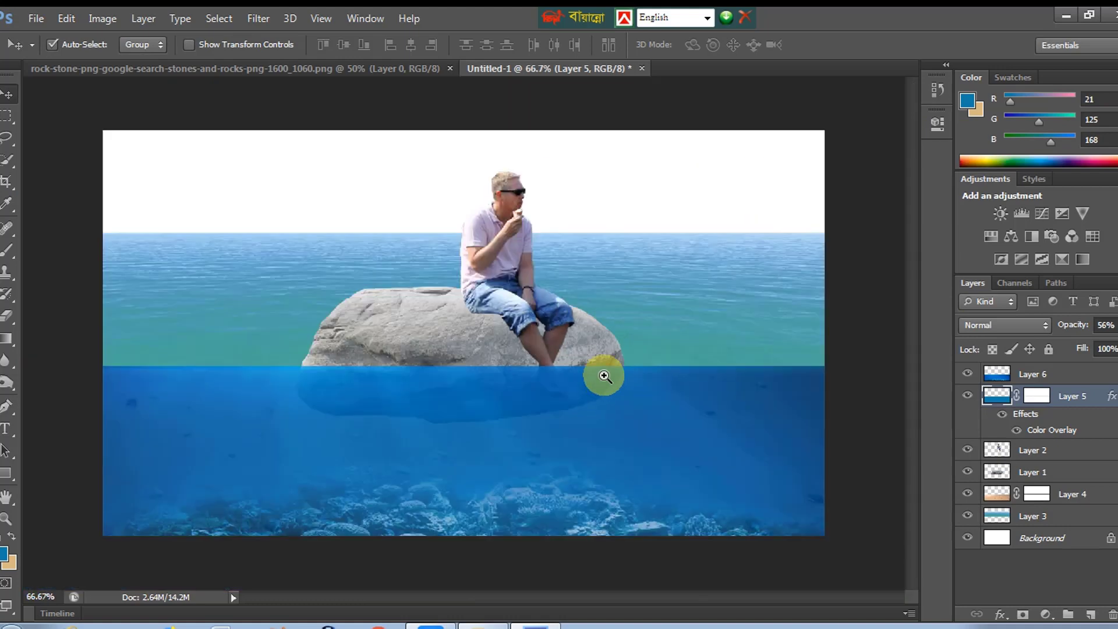
pyautogui.click(591, 364)
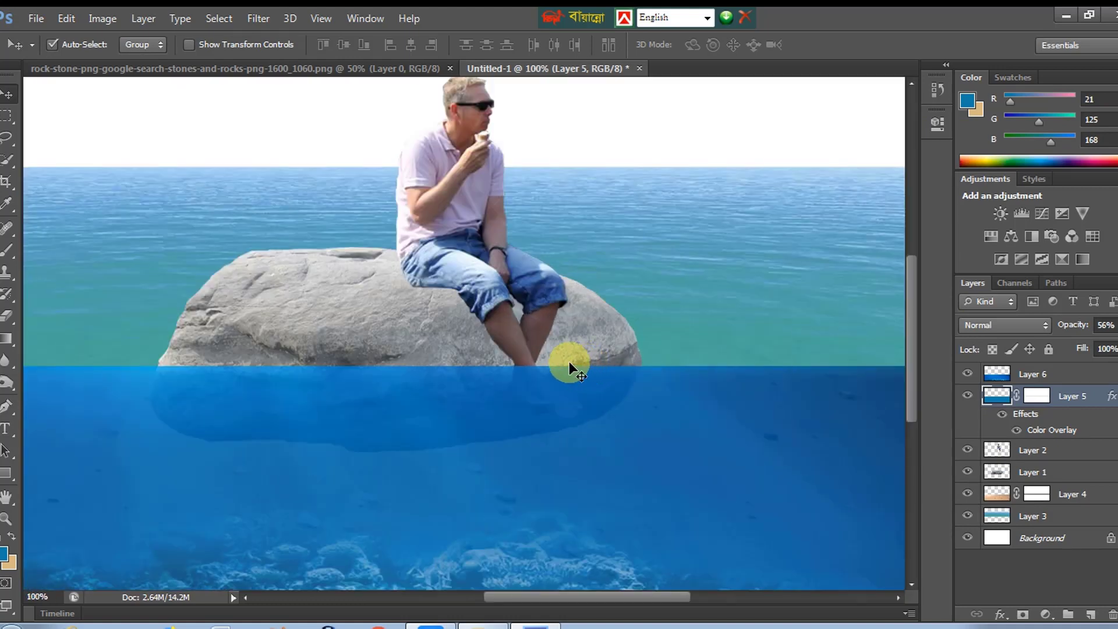
pyautogui.click(500, 321)
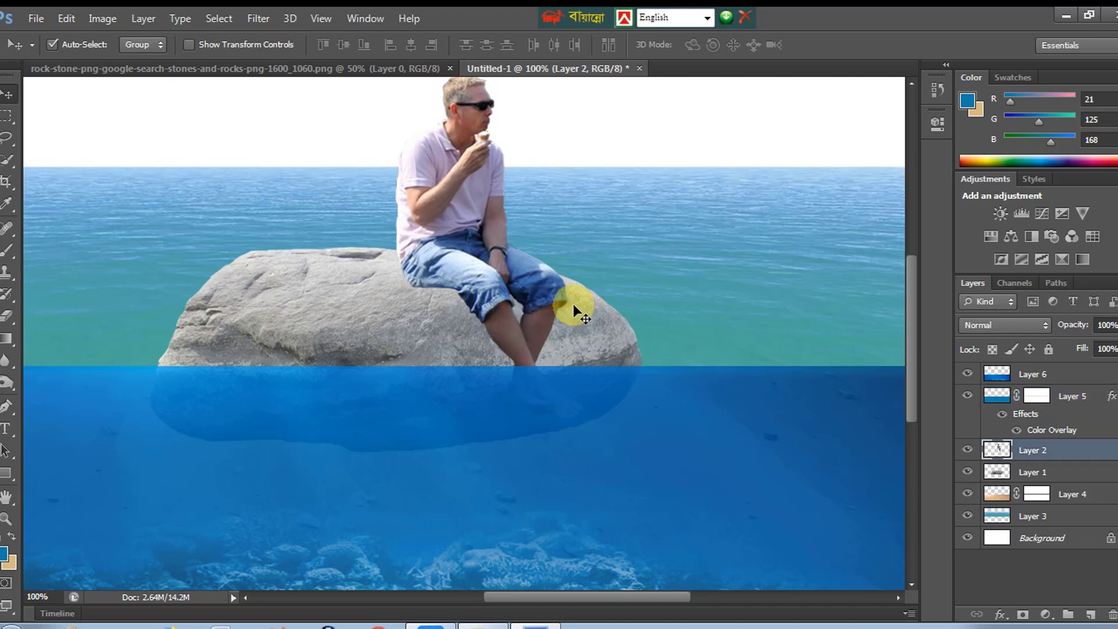
pyautogui.keyDown('alt'); pyautogui.click(565, 330); pyautogui.keyUp('alt')
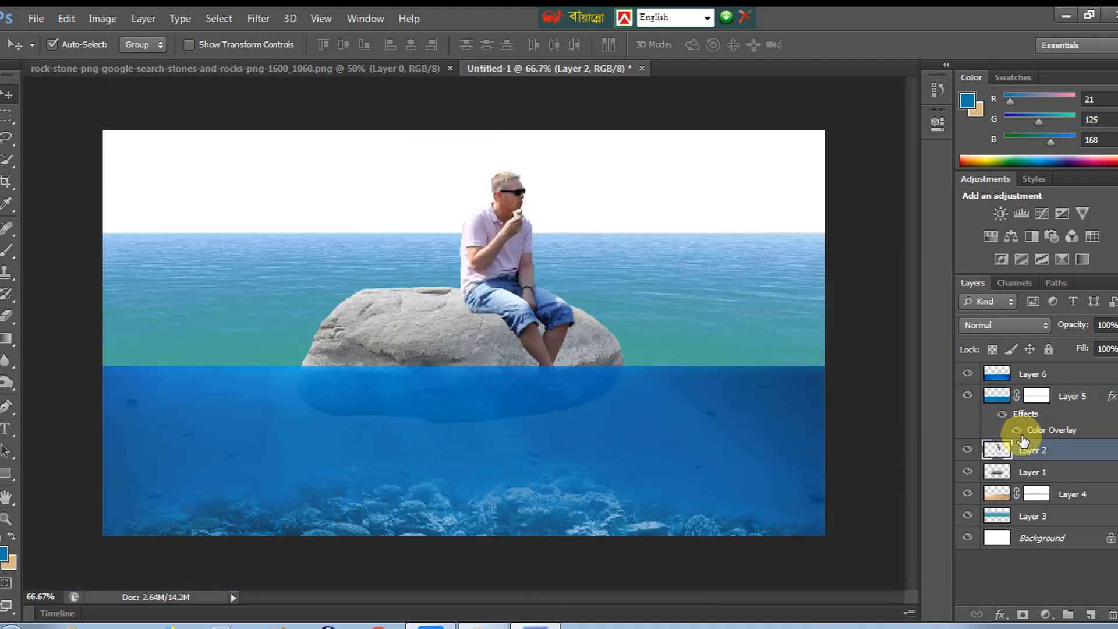
# Add a layer mask to the reef layer and paint black along the waterline with a size 45 brush to soften its upper edge
pyautogui.click(1036, 376)
pyautogui.click(1021, 612)
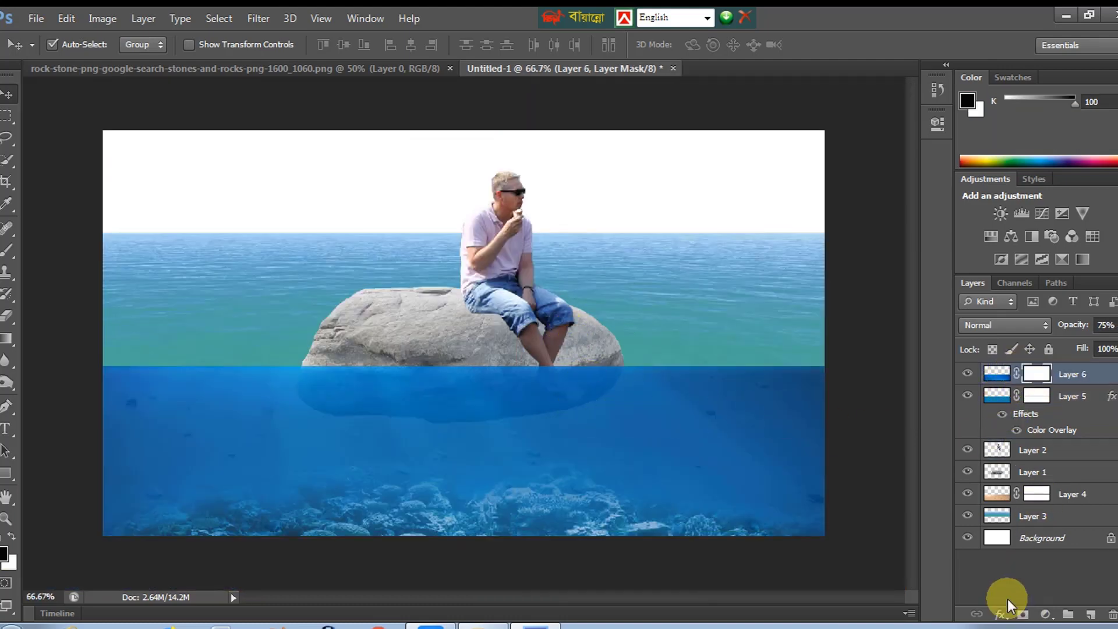
pyautogui.press('d')
pyautogui.press('b')
pyautogui.press(']')
pyautogui.press(']')
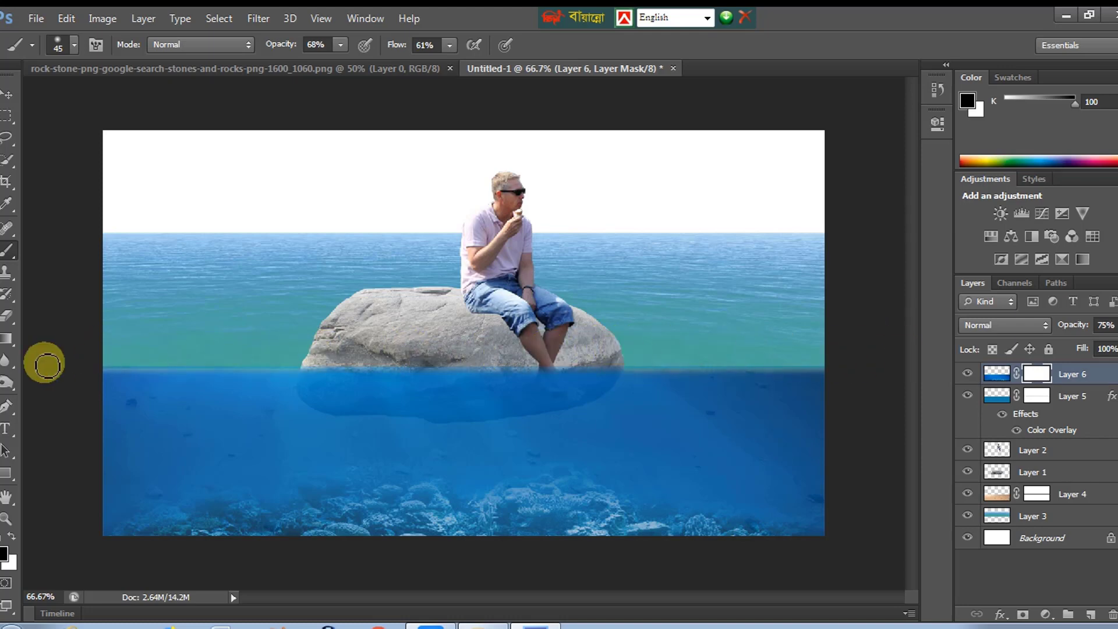
pyautogui.click(8, 93)
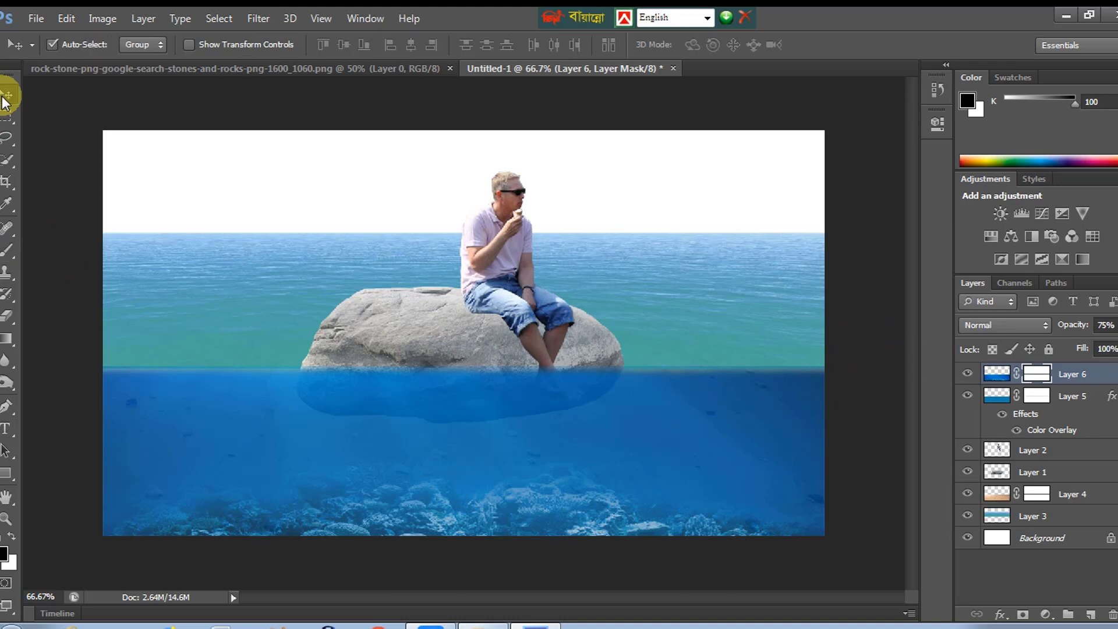
# Lower the opacity of the masked blue water layer to 9%
pyautogui.click(1075, 395)
pyautogui.moveTo(1091, 340); pyautogui.dragTo(1056, 346)
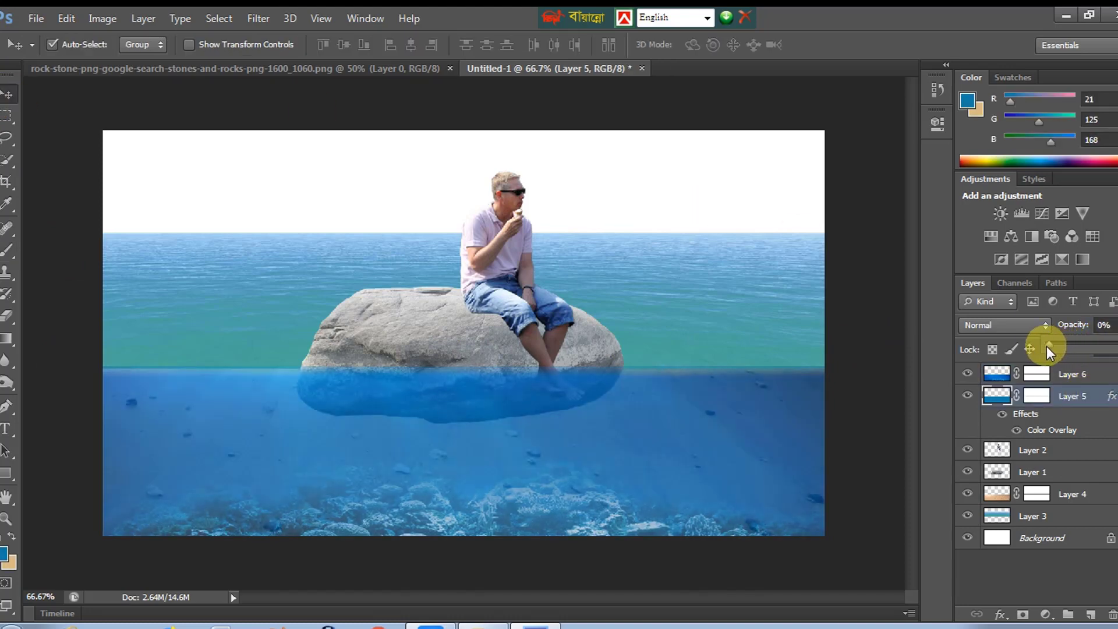
pyautogui.hotkey('ctrl', '-')
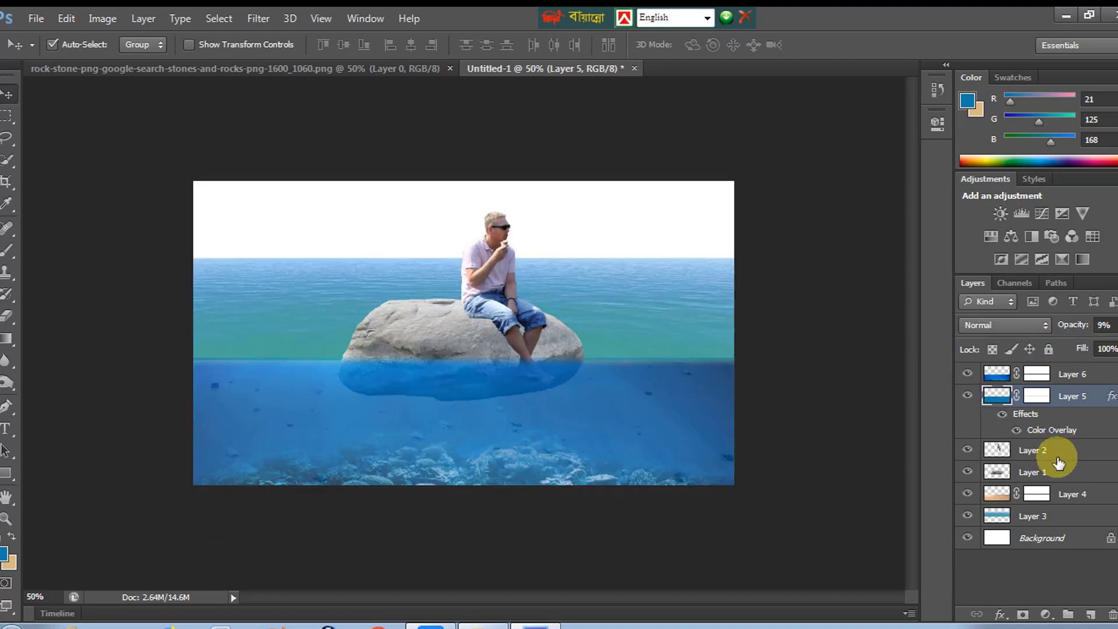
# Stretch the sand layer upward so its upper edge reaches slightly above the waterline
pyautogui.click(1015, 496)
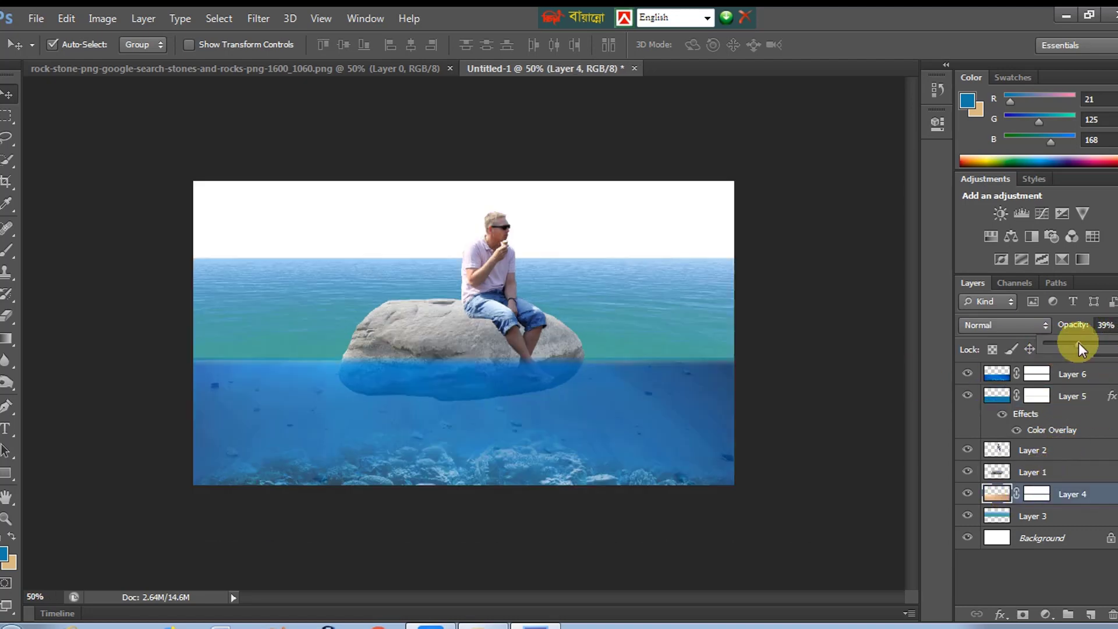
pyautogui.hotkey('ctrl', 't')
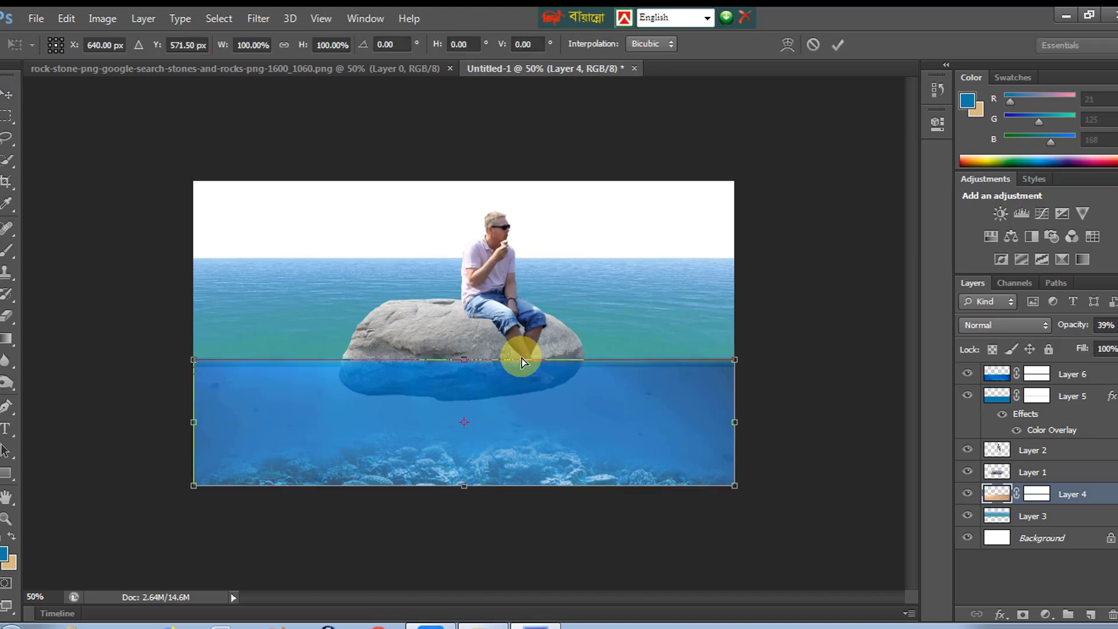
pyautogui.moveTo(522, 352); pyautogui.dragTo(521, 344)
pyautogui.press('Return')
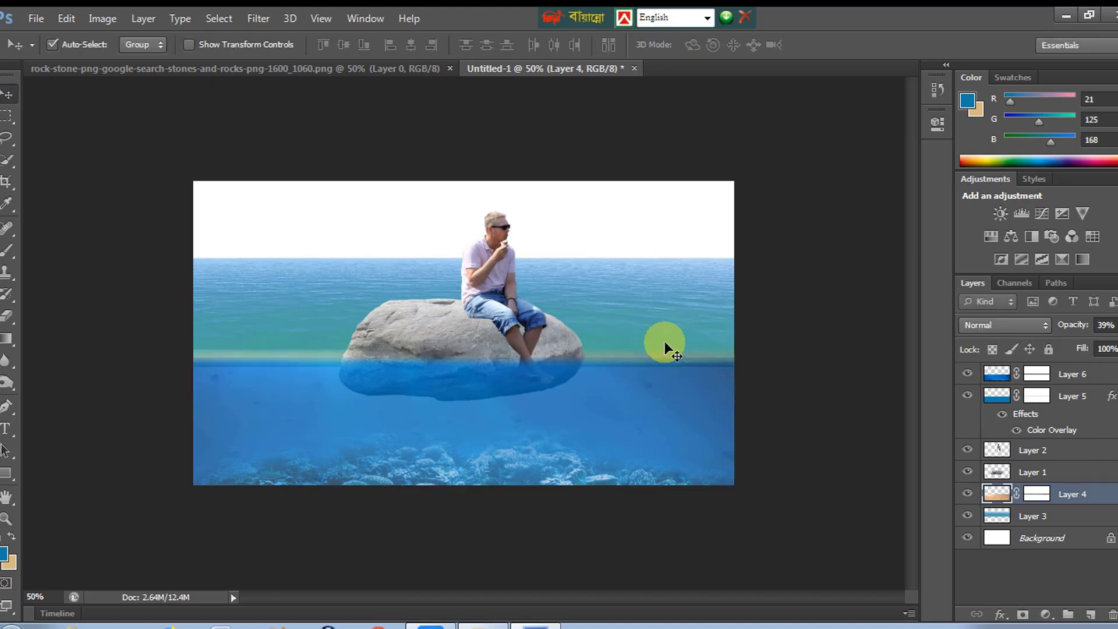
# Scale the masked blue water layer's height to 101.68% by extending its upper edge slightly above the waterline
pyautogui.click(1059, 400)
pyautogui.hotkey('ctrl', 't')
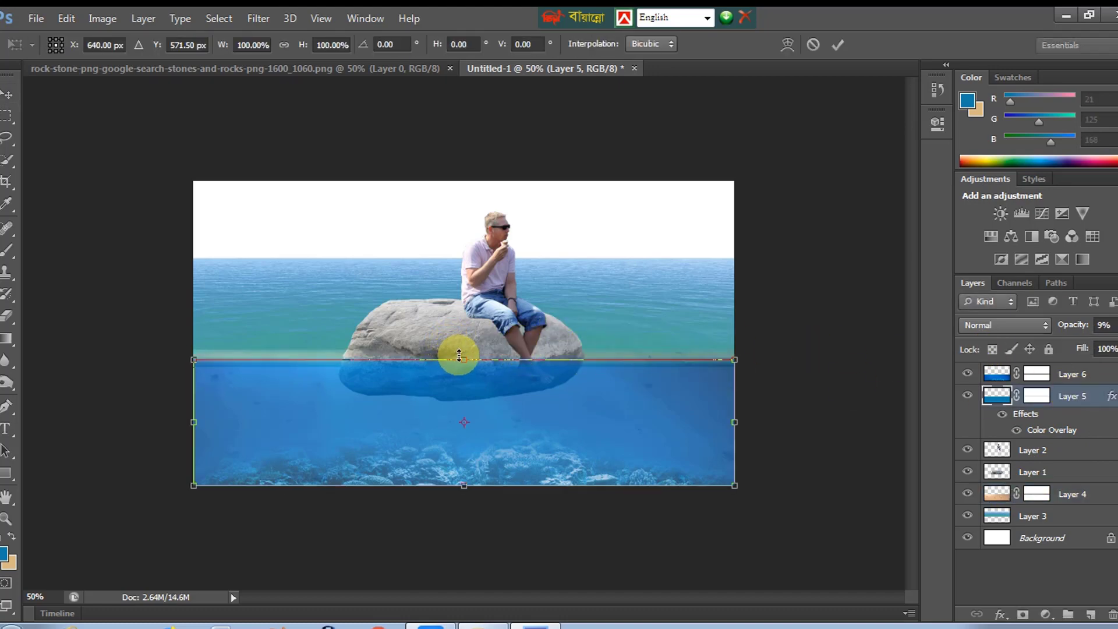
pyautogui.moveTo(459, 360); pyautogui.dragTo(455, 349)
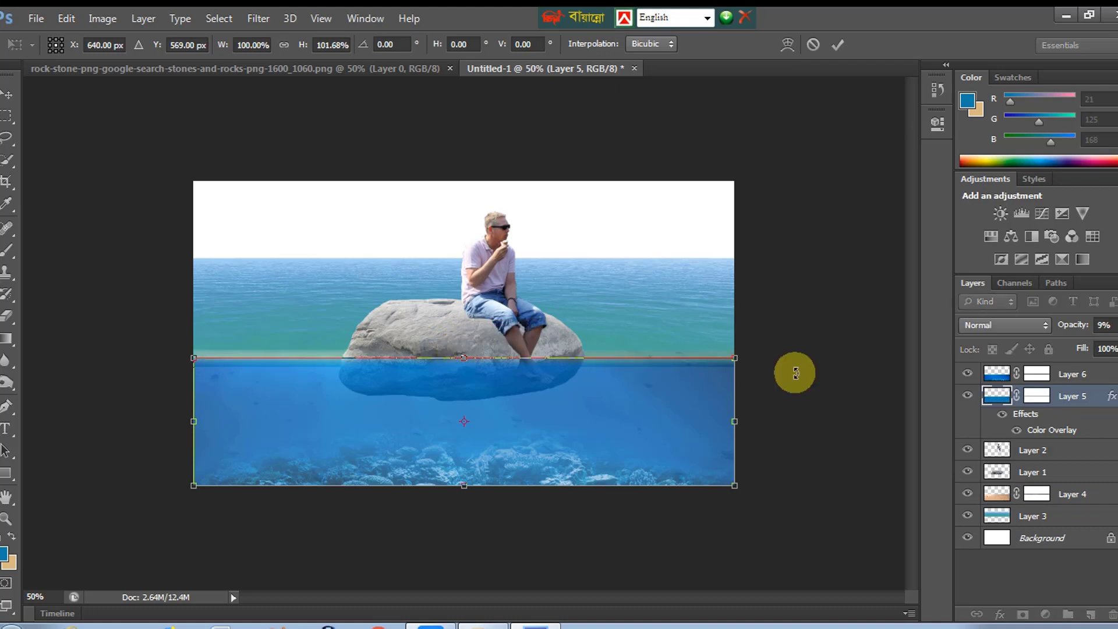
pyautogui.press('Return')
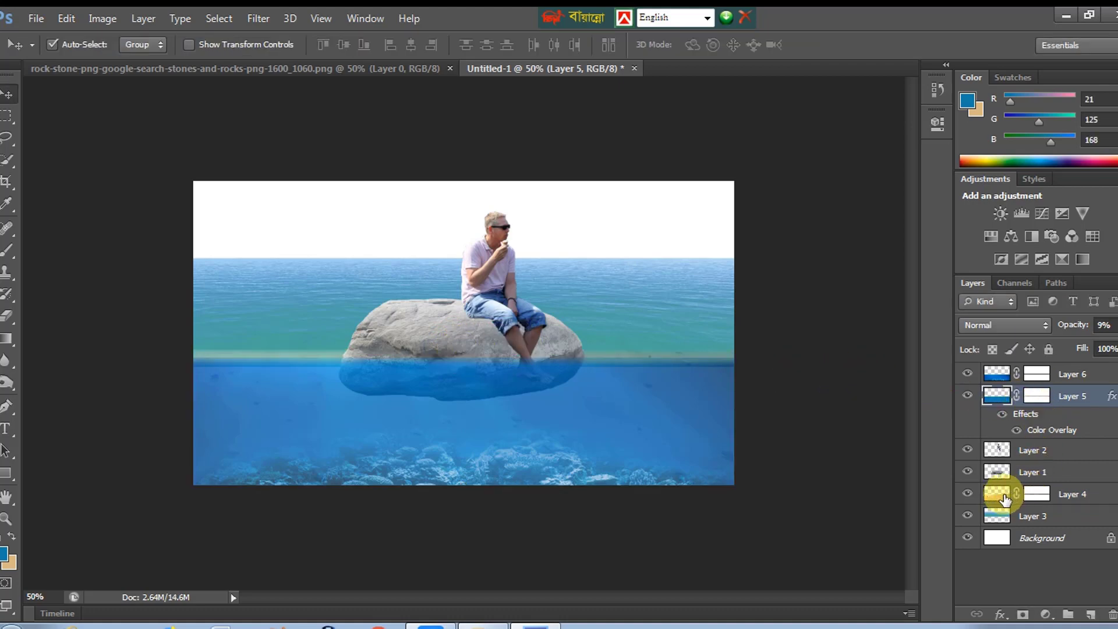
# Add a layer mask to the sea water layer and paint black along the waterline with a size 60 brush to soften its lower edge
pyautogui.click(1006, 515)
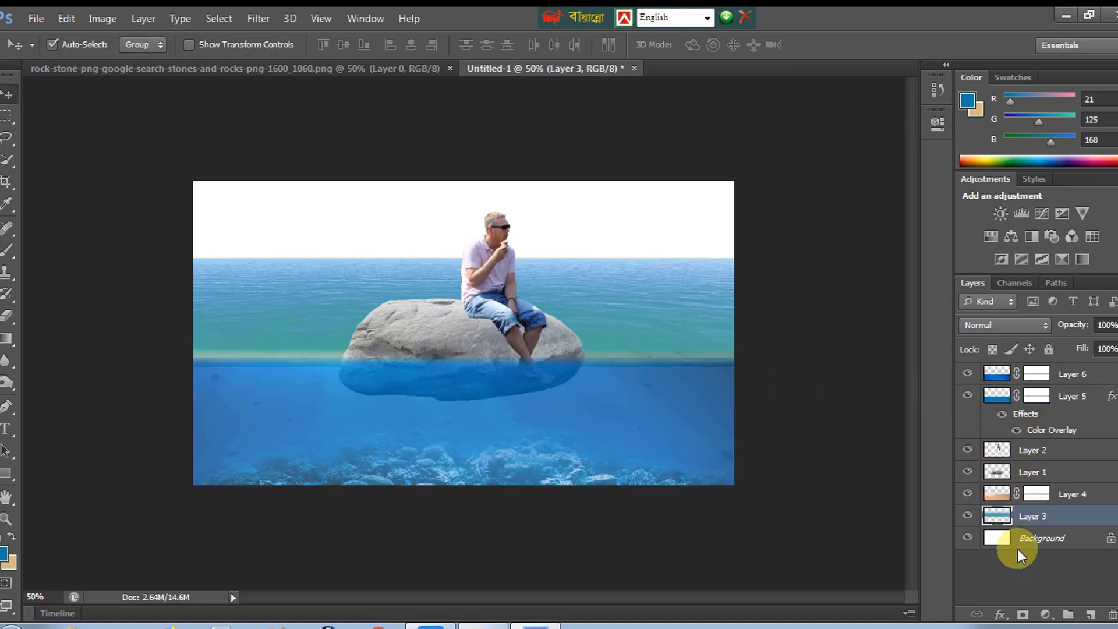
pyautogui.click(1023, 614)
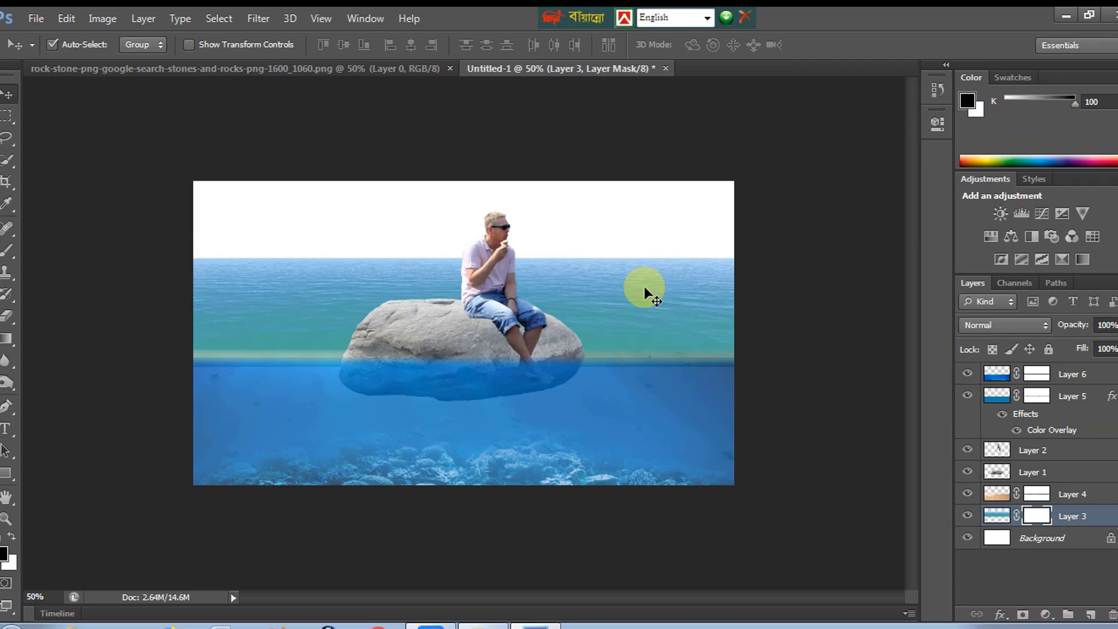
pyautogui.press('b')
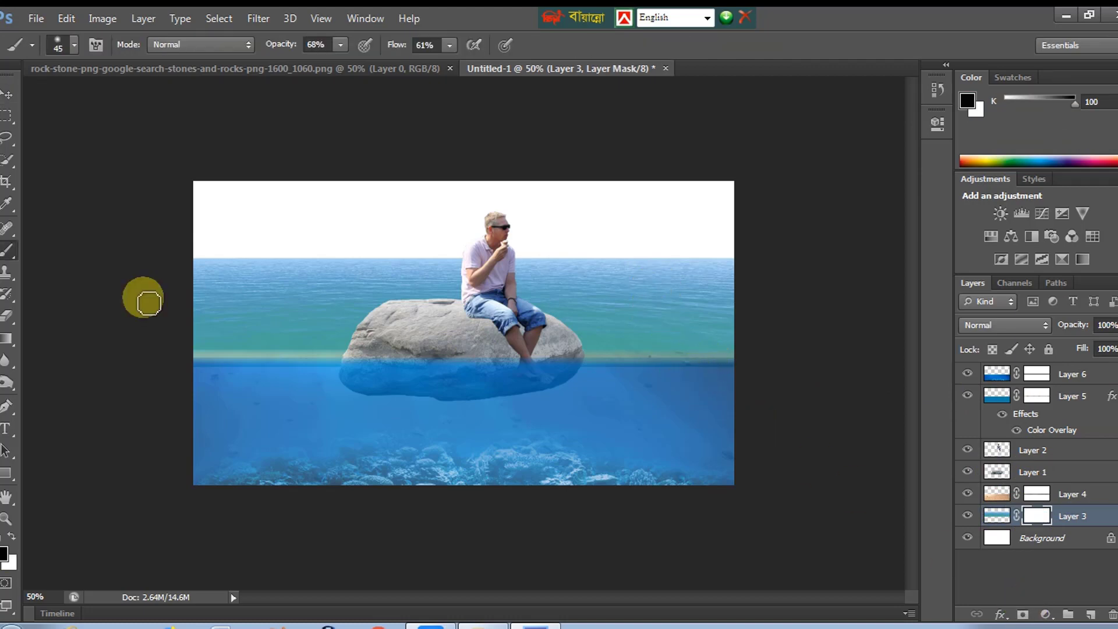
pyautogui.press(']')
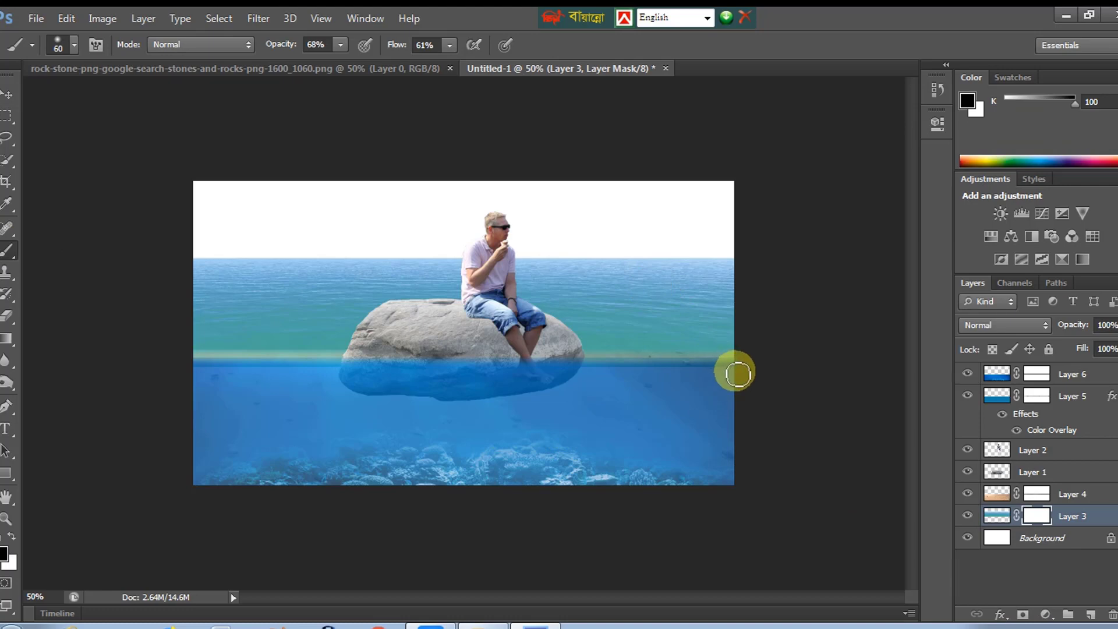
pyautogui.moveTo(726, 374)
pyautogui.mouseDown()
pyautogui.moveTo(639, 374)
pyautogui.moveTo(749, 375)
pyautogui.moveTo(622, 374)
pyautogui.mouseUp()
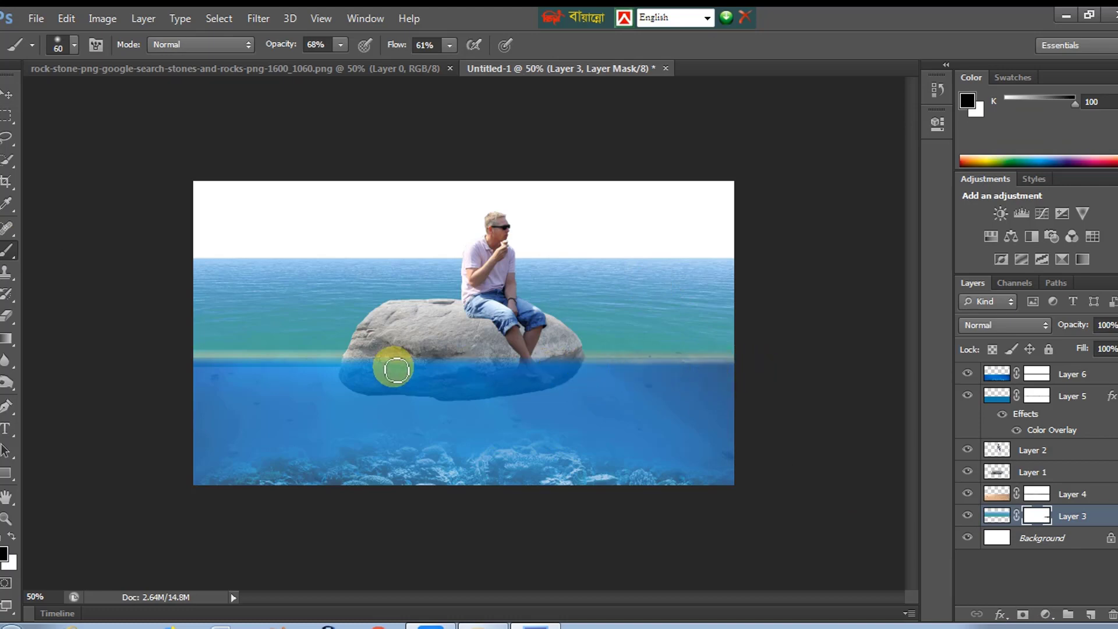
pyautogui.moveTo(382, 369); pyautogui.dragTo(181, 360)
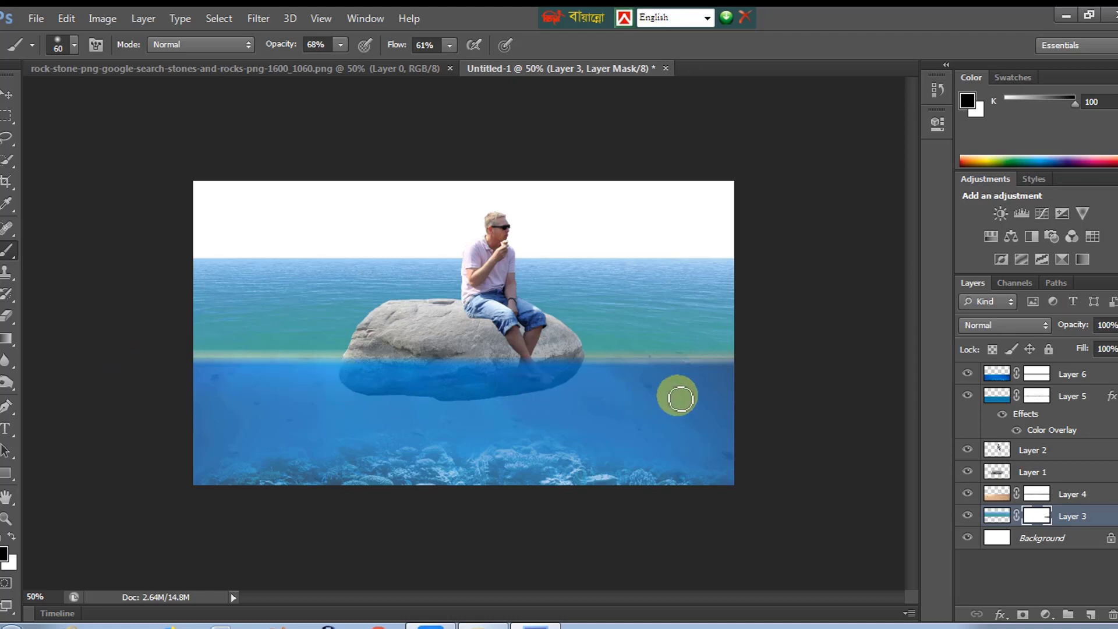
pyautogui.press('v')
pyautogui.hotkey('ctrl', '+')
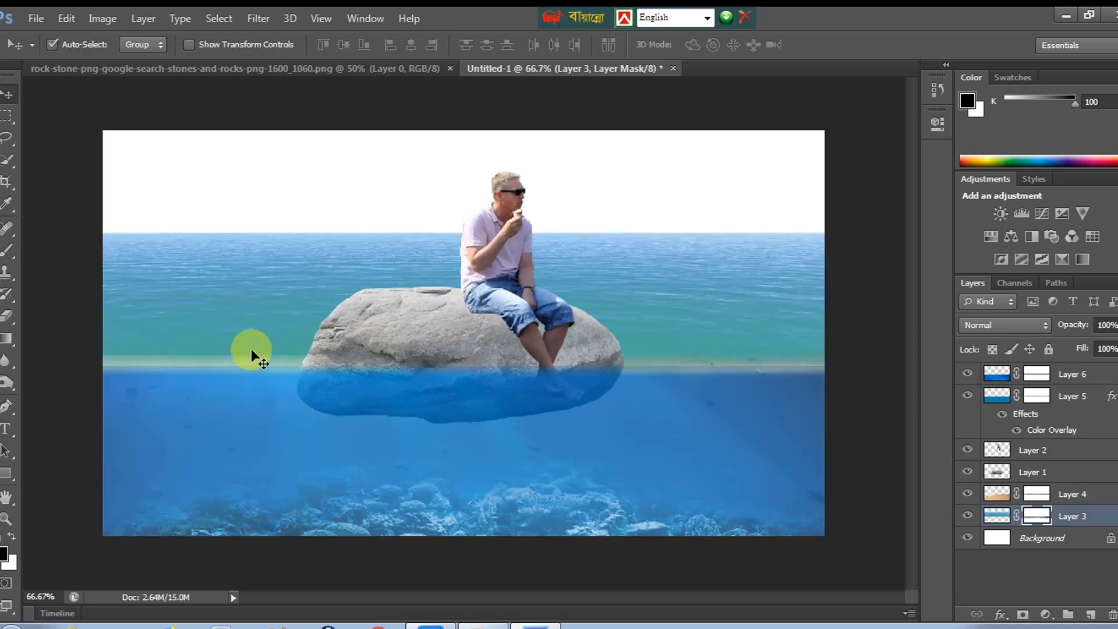
# Reduce the sea water layer's height slightly by raising its lower edge toward the waterline
pyautogui.hotkey('ctrl', 't')
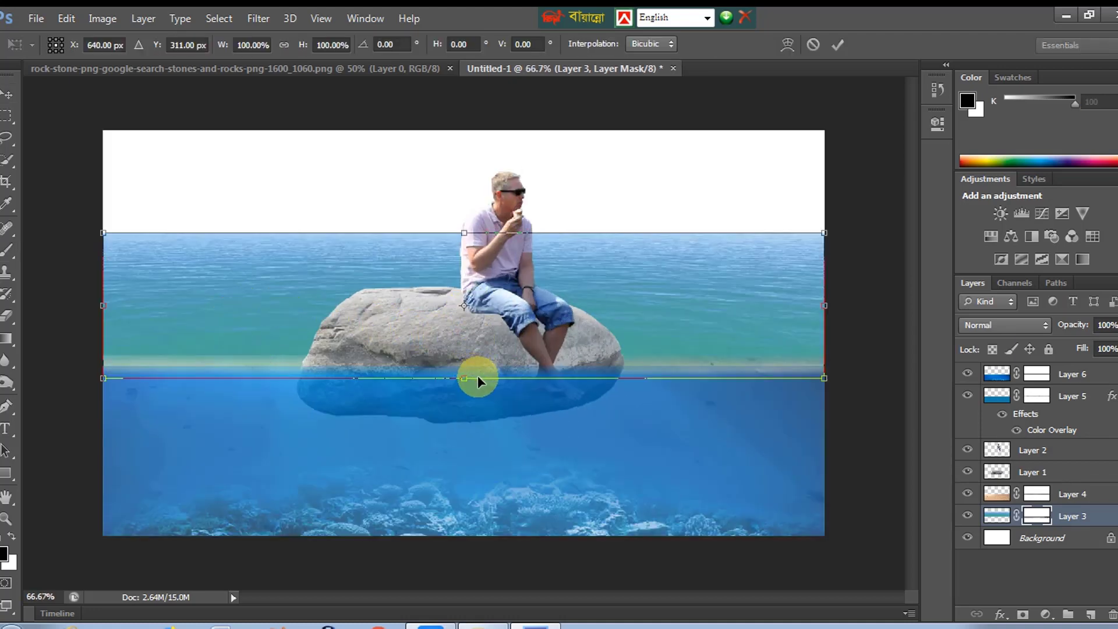
pyautogui.moveTo(478, 378); pyautogui.dragTo(477, 368)
pyautogui.press('Return')
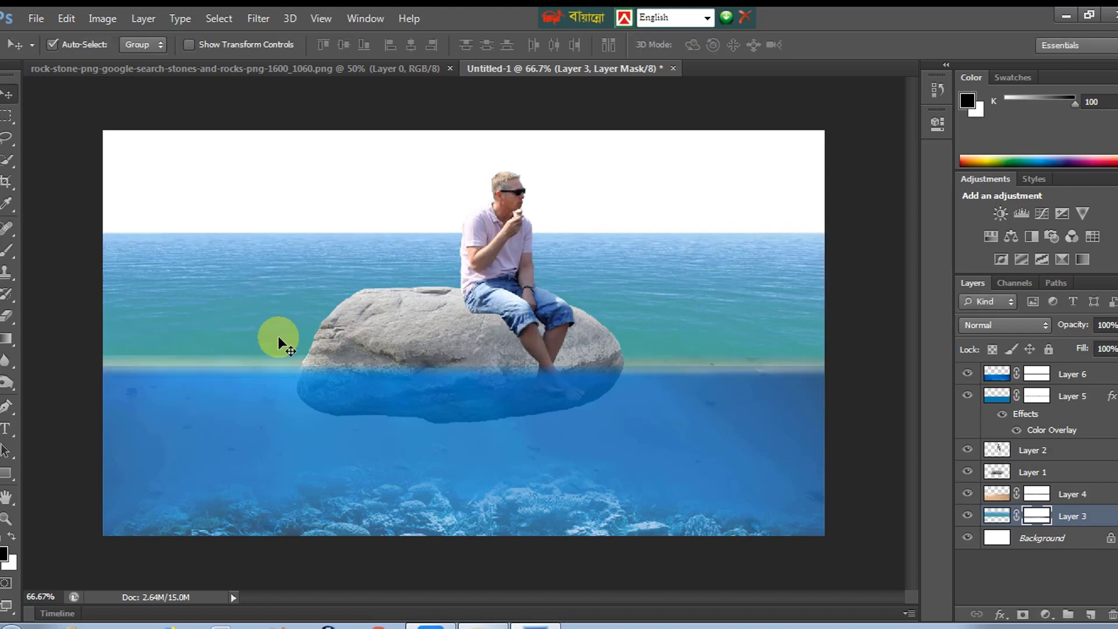
# Scale the sand layer's height to 94.10% so its upper edge drops back to the waterline
pyautogui.click(996, 493)
pyautogui.hotkey('ctrl', 't')
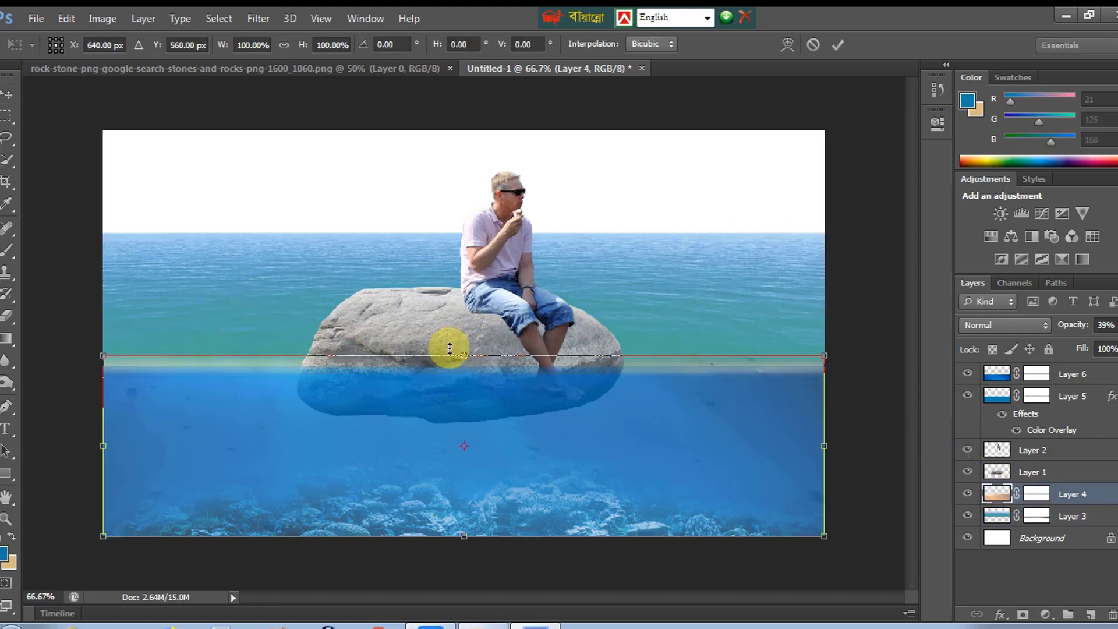
pyautogui.moveTo(466, 356); pyautogui.dragTo(468, 365)
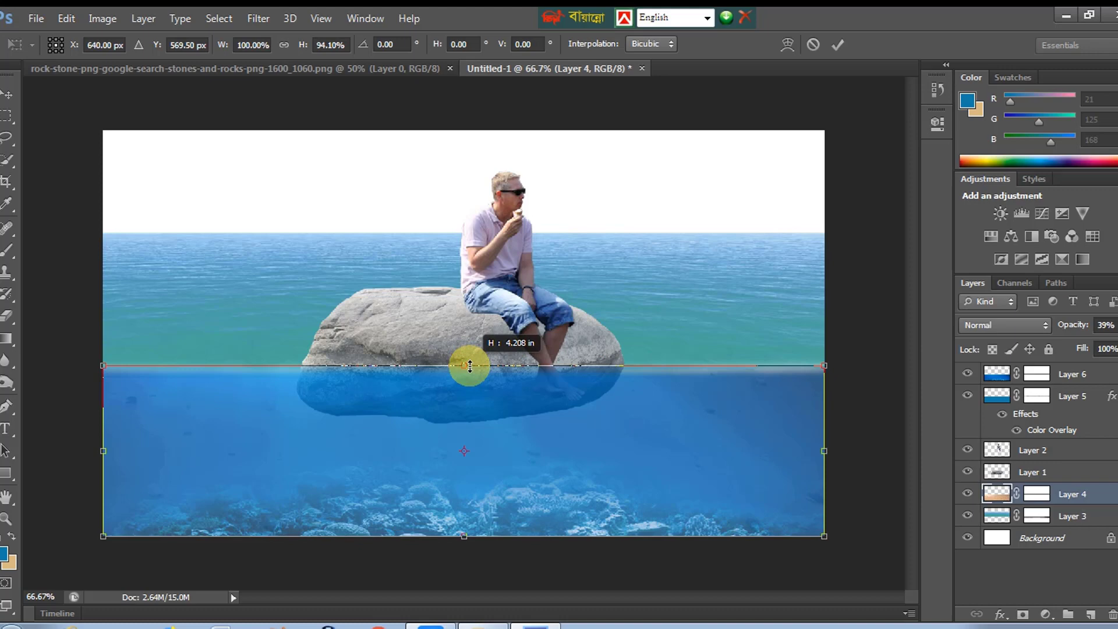
pyautogui.press('Return')
pyautogui.hotkey('ctrl', '-')
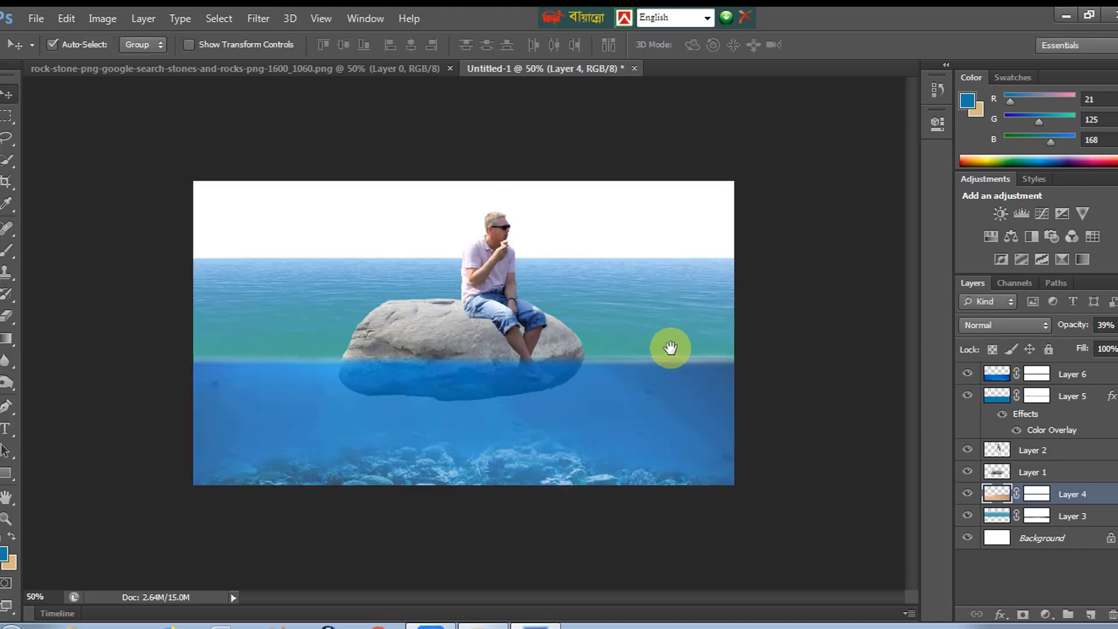
# Select the stone layer on the canvas
pyautogui.keyDown('ctrl'); pyautogui.click(476, 348); pyautogui.keyUp('ctrl')
pyautogui.keyDown('alt'); pyautogui.click(481, 347); pyautogui.keyUp('alt')
pyautogui.keyDown('ctrl'); pyautogui.click(527, 341); pyautogui.keyUp('ctrl')
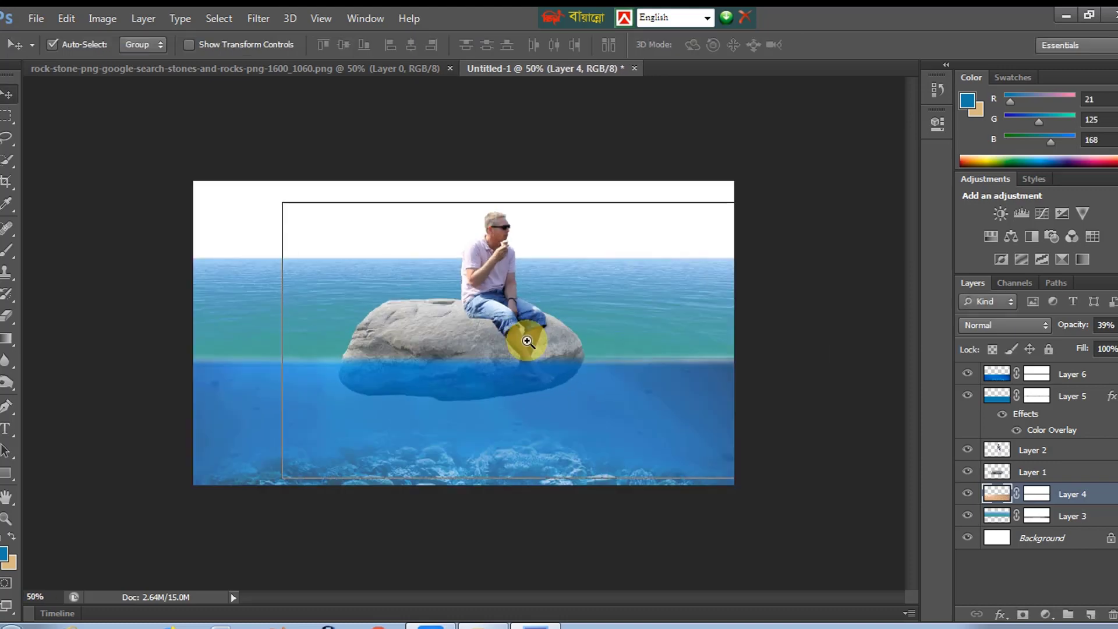
pyautogui.click(445, 334)
pyautogui.hotkey('ctrl', 'm')
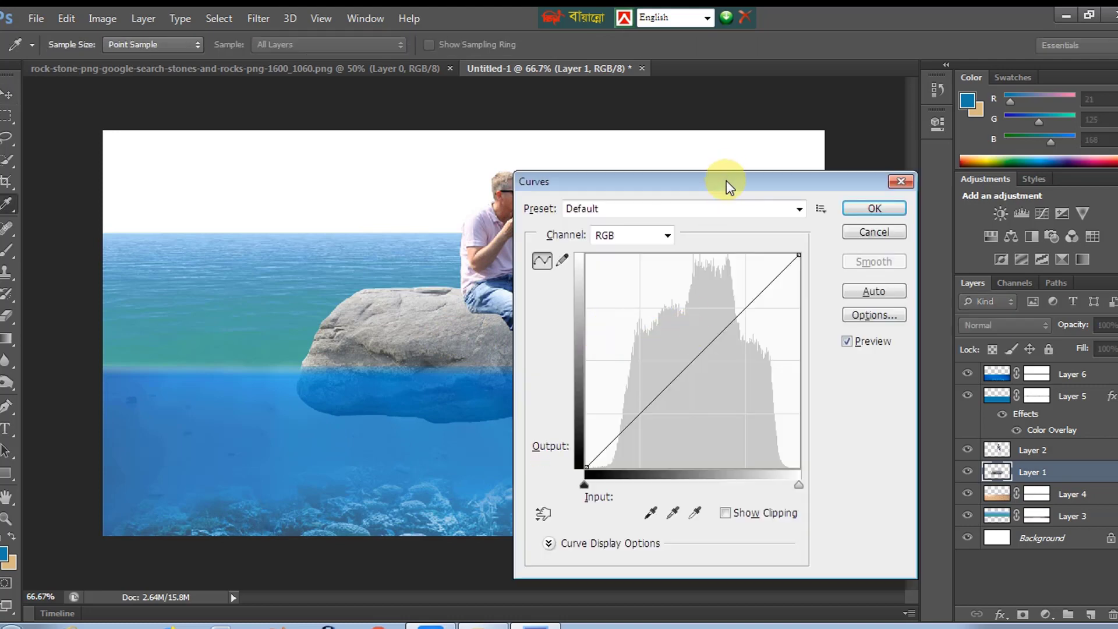
pyautogui.moveTo(725, 180); pyautogui.dragTo(895, 183)
pyautogui.moveTo(861, 365); pyautogui.dragTo(894, 386)
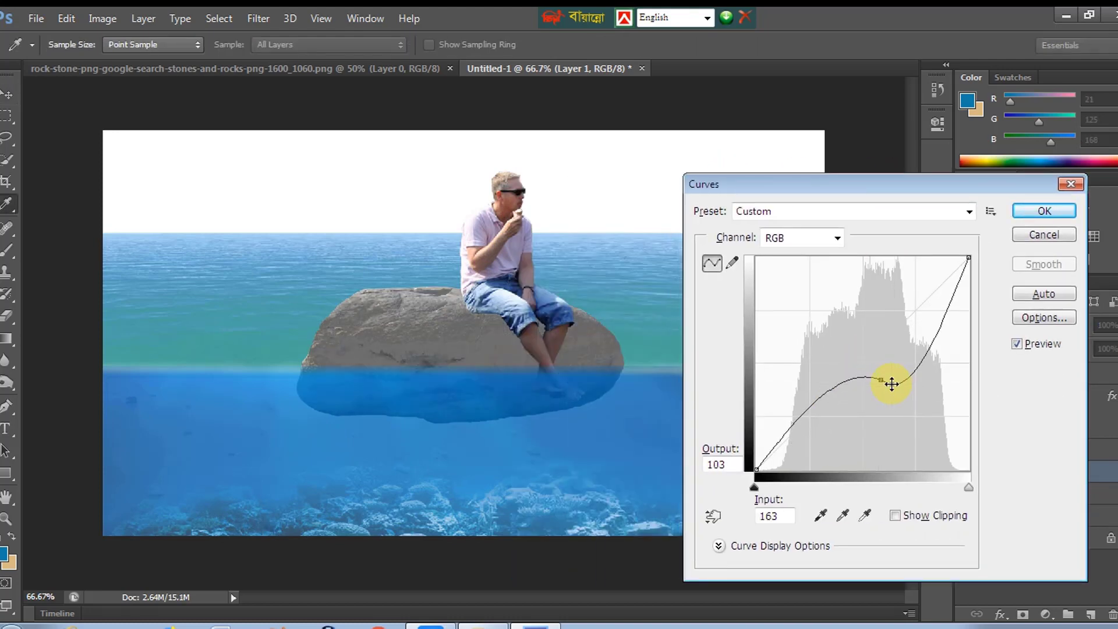
pyautogui.click(1040, 235)
# Darken the stone with a Curves adjustment, pulling one curve point down to input 161, output 103
pyautogui.hotkey('ctrl', 'm')
pyautogui.moveTo(867, 356); pyautogui.dragTo(883, 384)
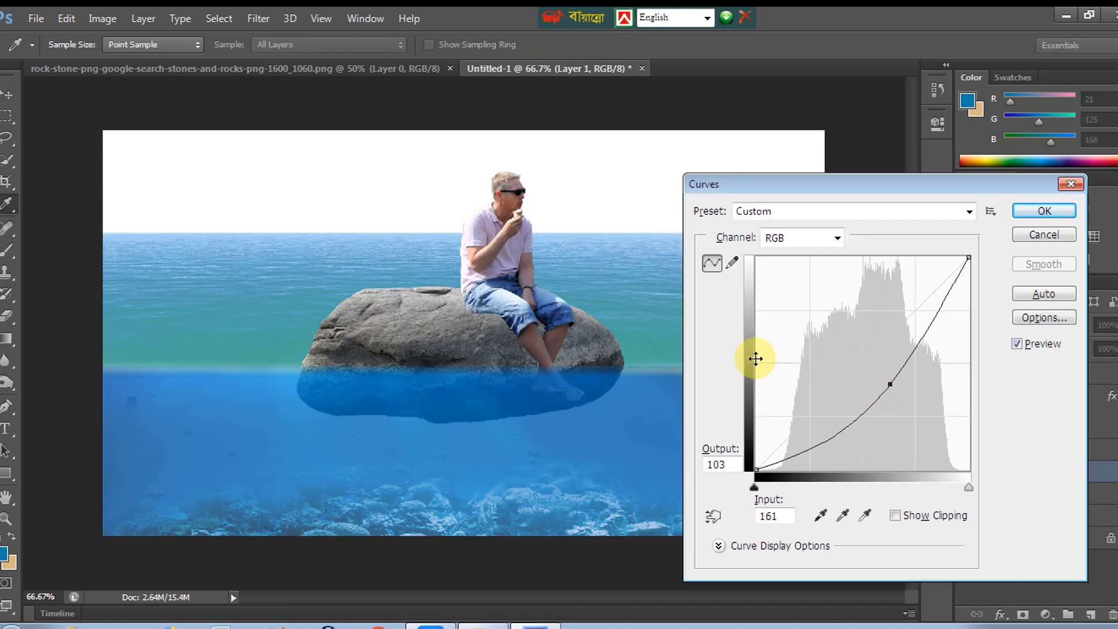
pyautogui.press('Return')
# Scale the man down around his centre to about 90% width and height
pyautogui.click(489, 280)
pyautogui.hotkey('ctrl', 't')
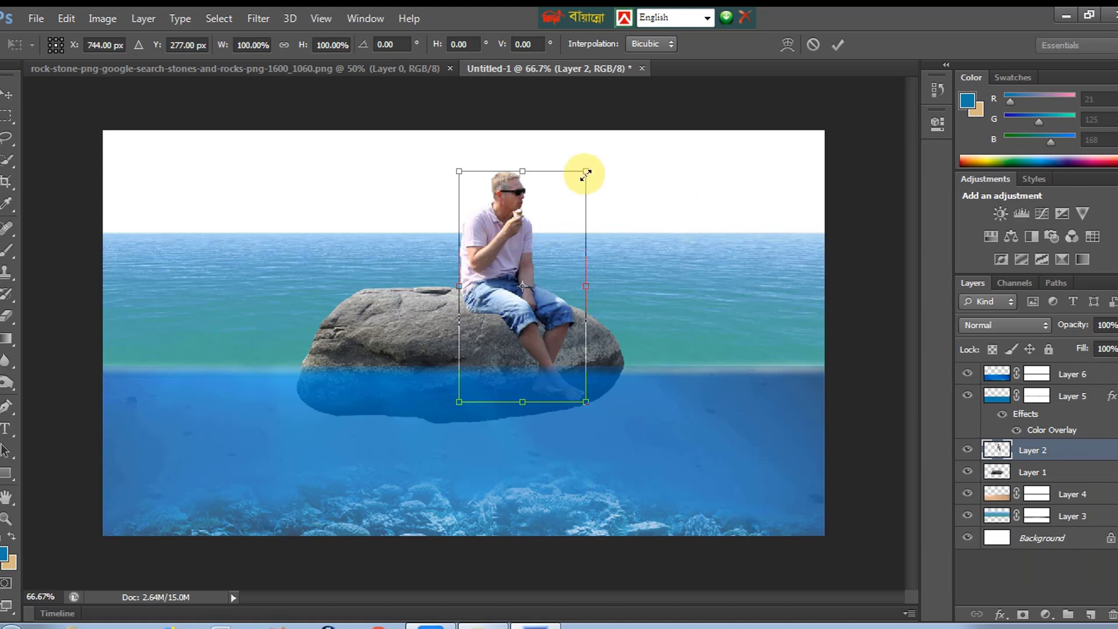
pyautogui.moveTo(585, 173); pyautogui.dragTo(579, 183)
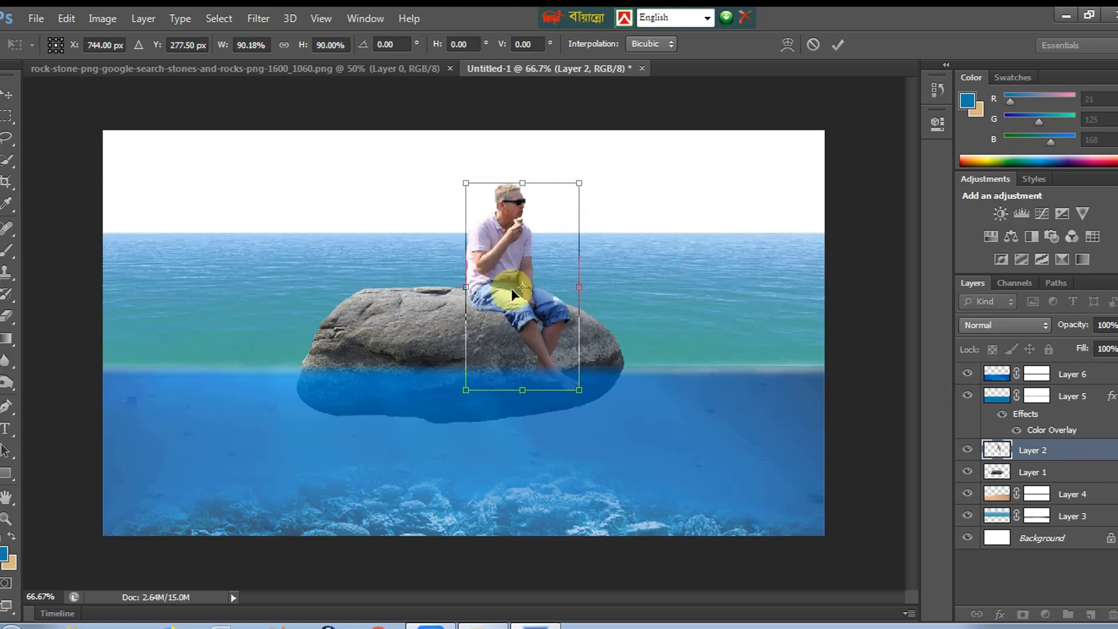
pyautogui.press('Return')
# Move the stone and the man down slightly so the stone sits deeper in the water
pyautogui.click(438, 313)
pyautogui.hotkey('ctrl', 't')
pyautogui.moveTo(480, 286); pyautogui.dragTo(502, 302)
pyautogui.press('Return')
# Enlarge the man slightly around his centre
pyautogui.hotkey('ctrl', 't')
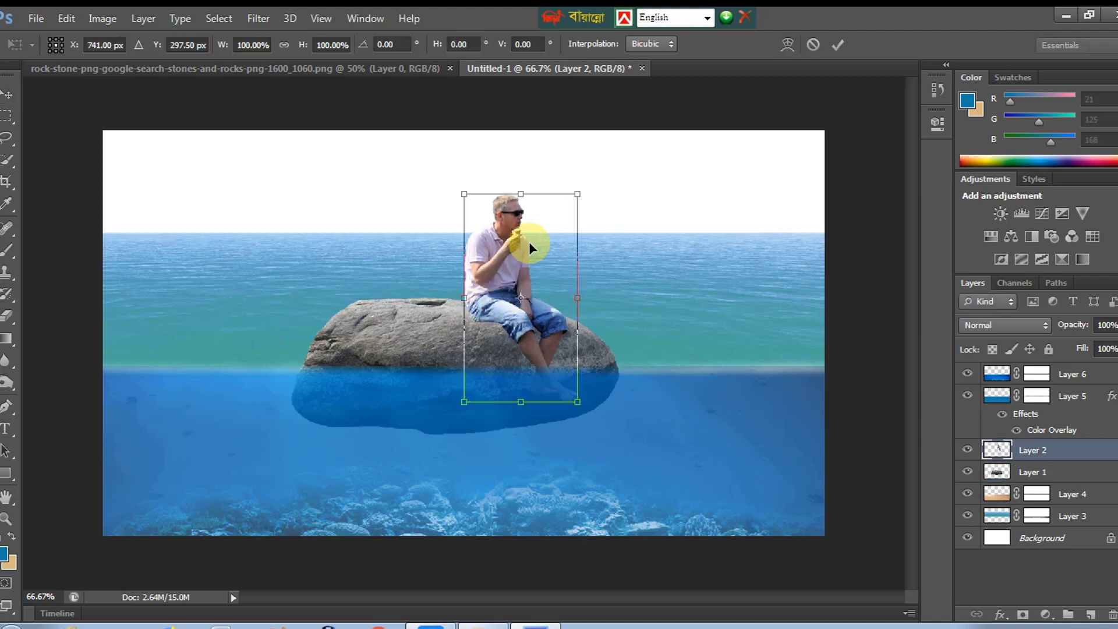
pyautogui.moveTo(575, 191); pyautogui.dragTo(581, 180)
pyautogui.press('Return')
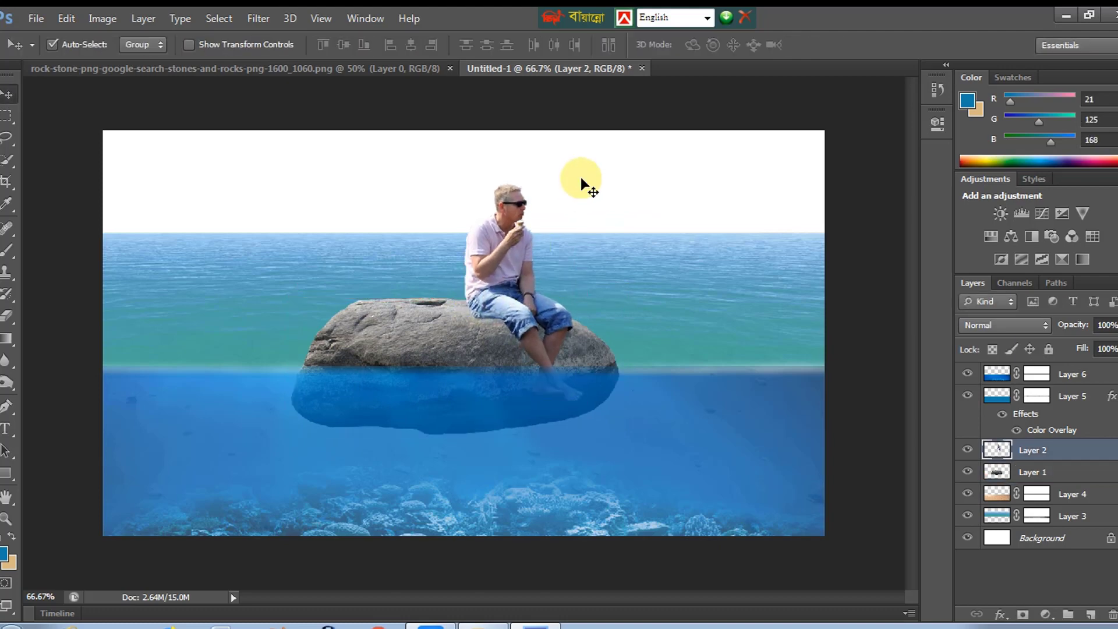
# Add a new layer above the top blue water layer and choose a near-black brush colour (R 2, G 4, B 5)
pyautogui.click(584, 251)
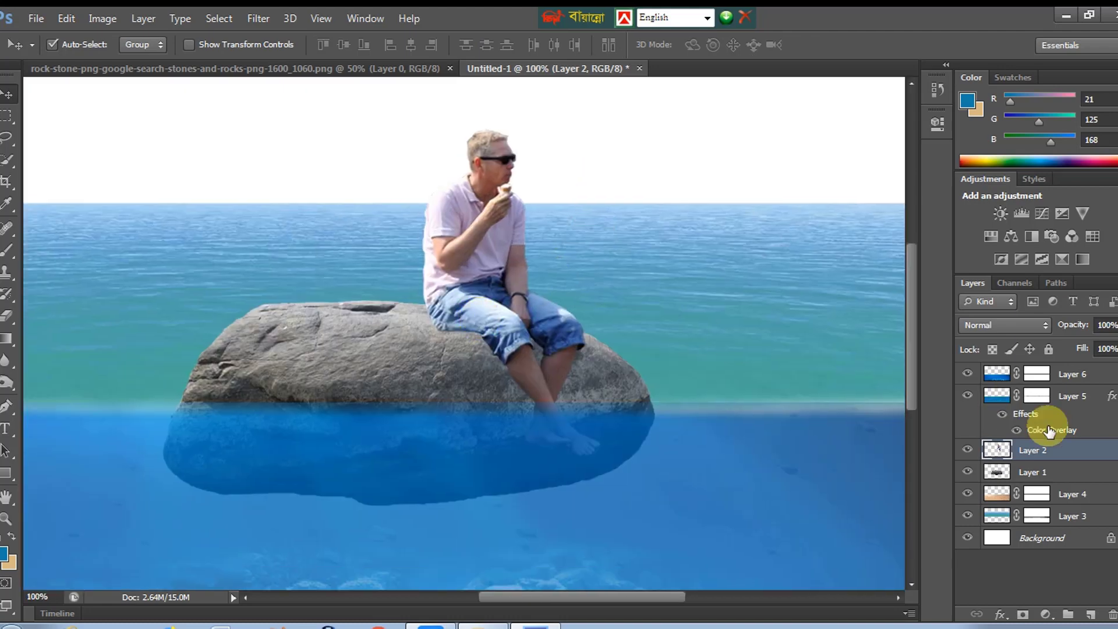
pyautogui.click(1076, 373)
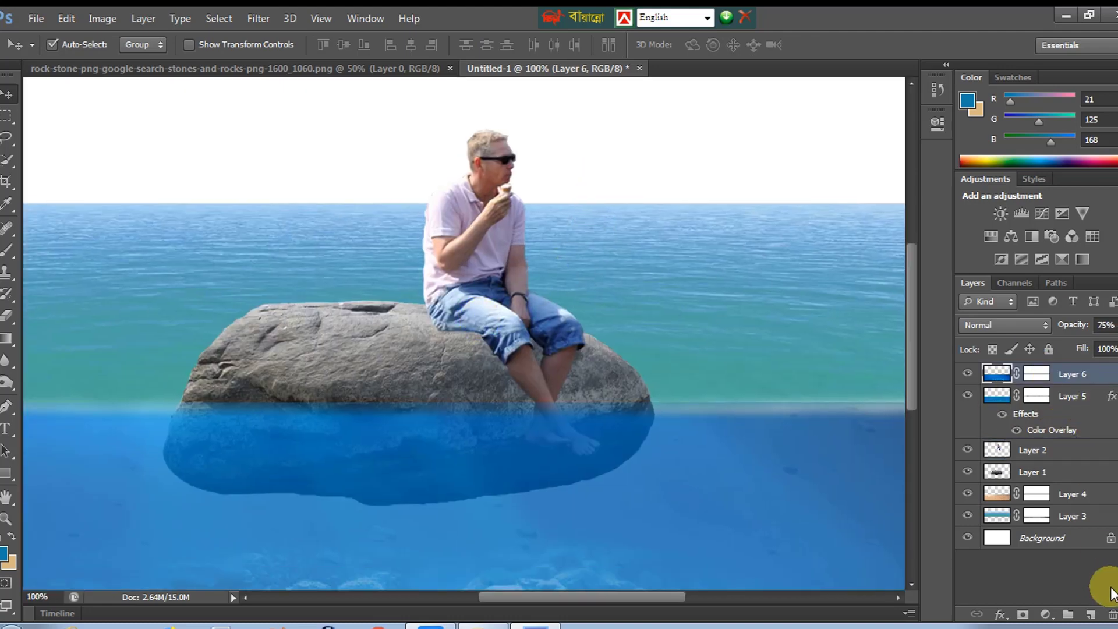
pyautogui.click(1090, 615)
pyautogui.press('b')
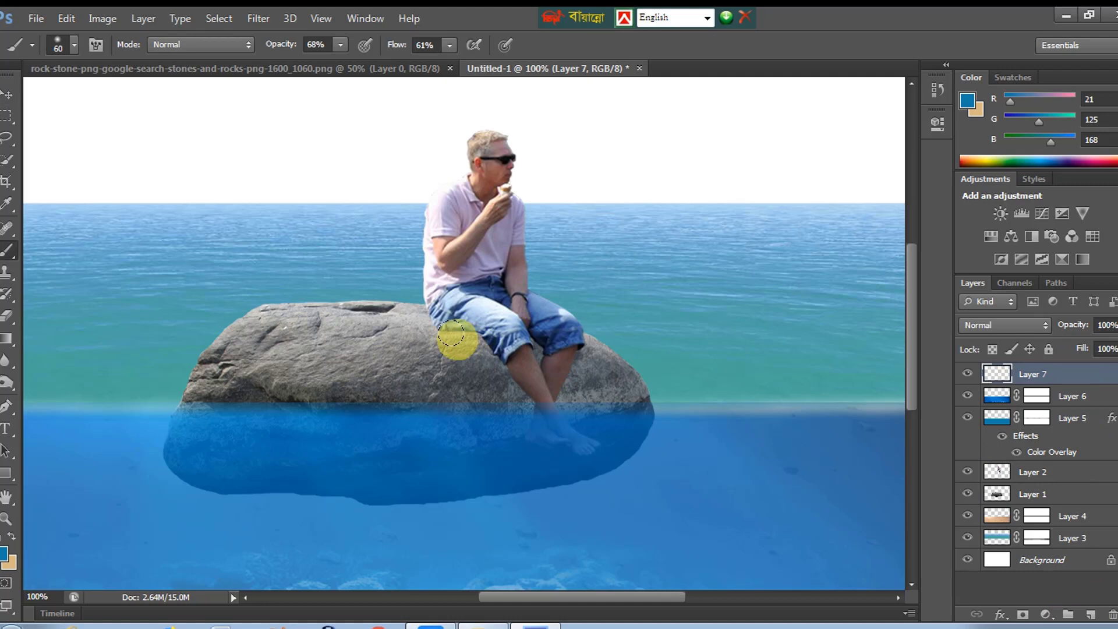
pyautogui.click(5, 552)
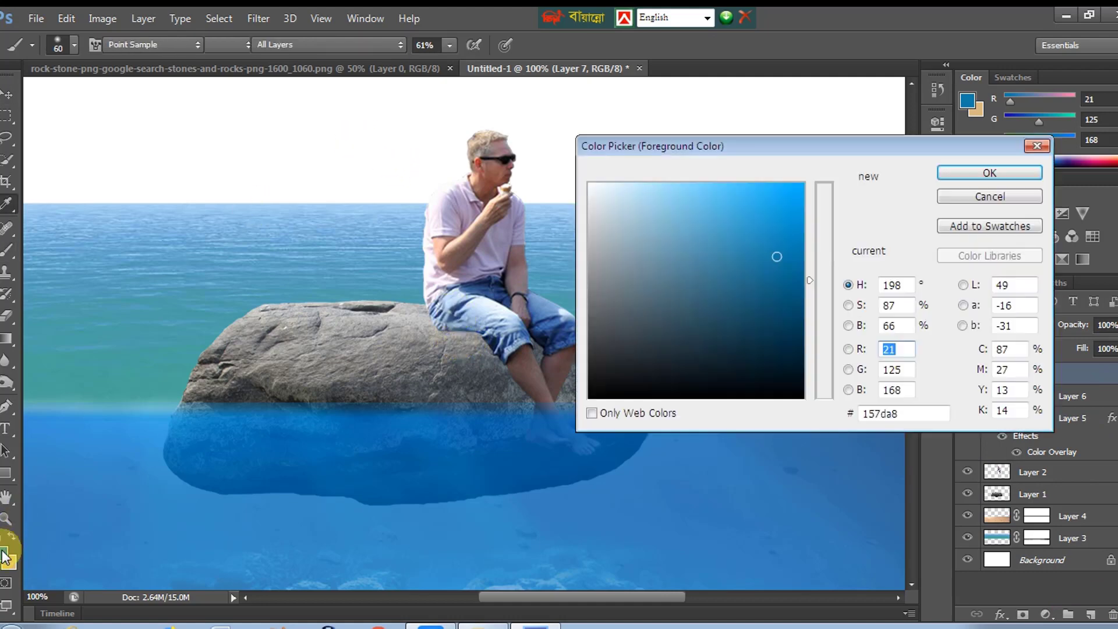
pyautogui.click(713, 394)
pyautogui.click(988, 173)
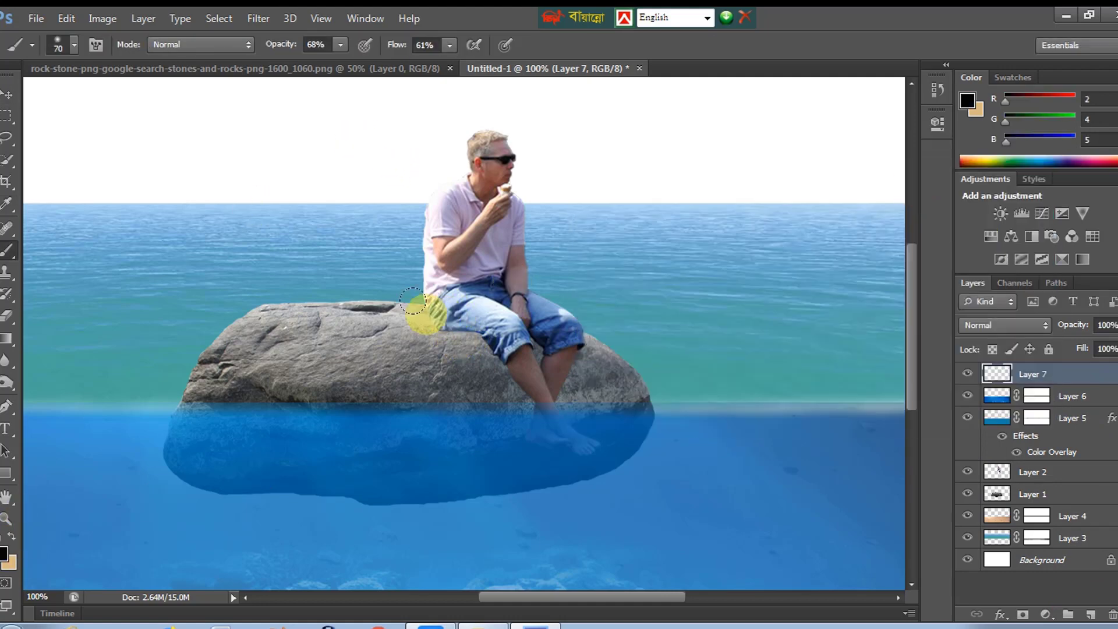
# Paint a soft dark shadow on the stone around the man's seat and legs with a size 60 brush
pyautogui.press('[')
pyautogui.moveTo(413, 301)
pyautogui.mouseDown()
pyautogui.moveTo(477, 354)
pyautogui.moveTo(499, 392)
pyautogui.moveTo(455, 354)
pyautogui.moveTo(474, 351)
pyautogui.moveTo(530, 426)
pyautogui.moveTo(577, 350)
pyautogui.moveTo(550, 415)
pyautogui.moveTo(548, 379)
pyautogui.moveTo(480, 348)
pyautogui.moveTo(525, 347)
pyautogui.moveTo(480, 375)
pyautogui.moveTo(494, 372)
pyautogui.moveTo(471, 339)
pyautogui.moveTo(410, 316)
pyautogui.moveTo(506, 317)
pyautogui.mouseUp()
pyautogui.hotkey('ctrl', 'alt', 'z')
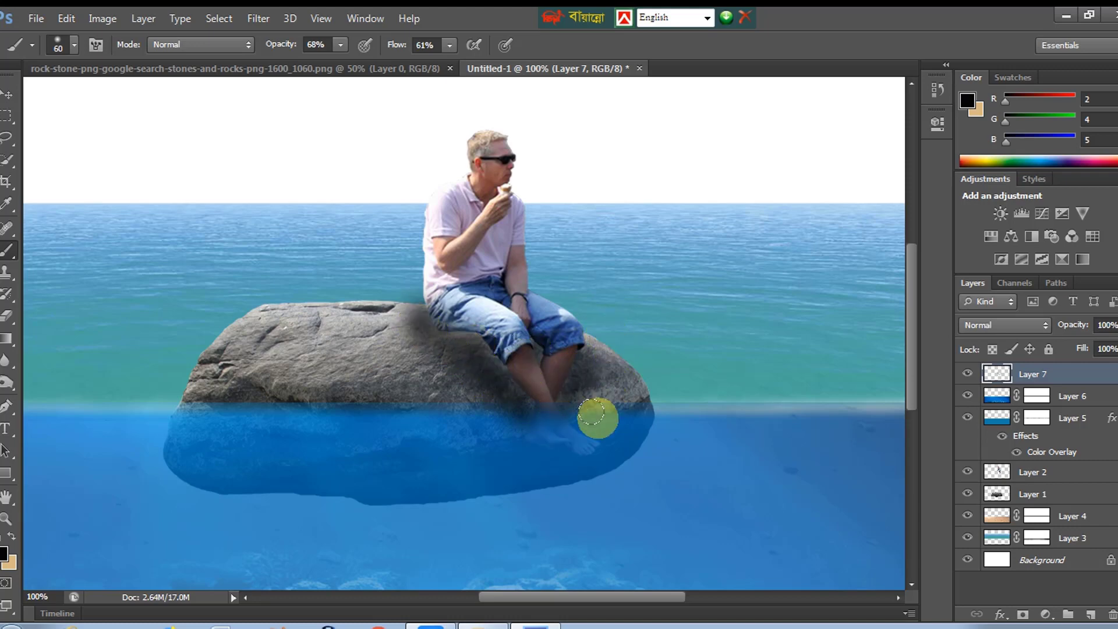
# Lower the shadow layer's opacity to 66%
pyautogui.hotkey('ctrl', '-')
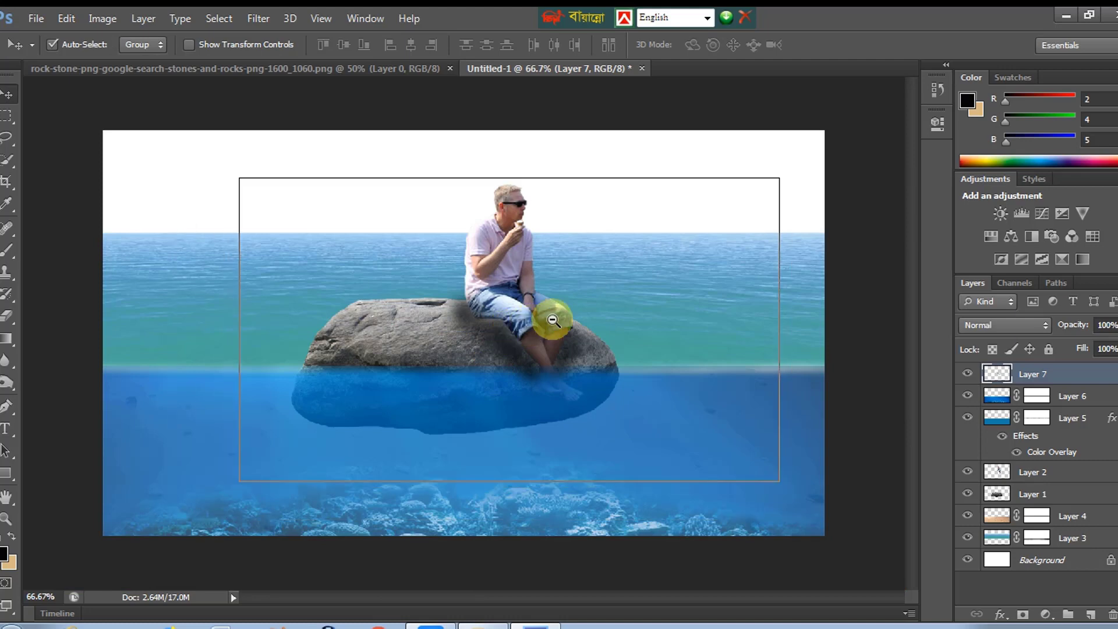
pyautogui.hotkey('ctrl', '-')
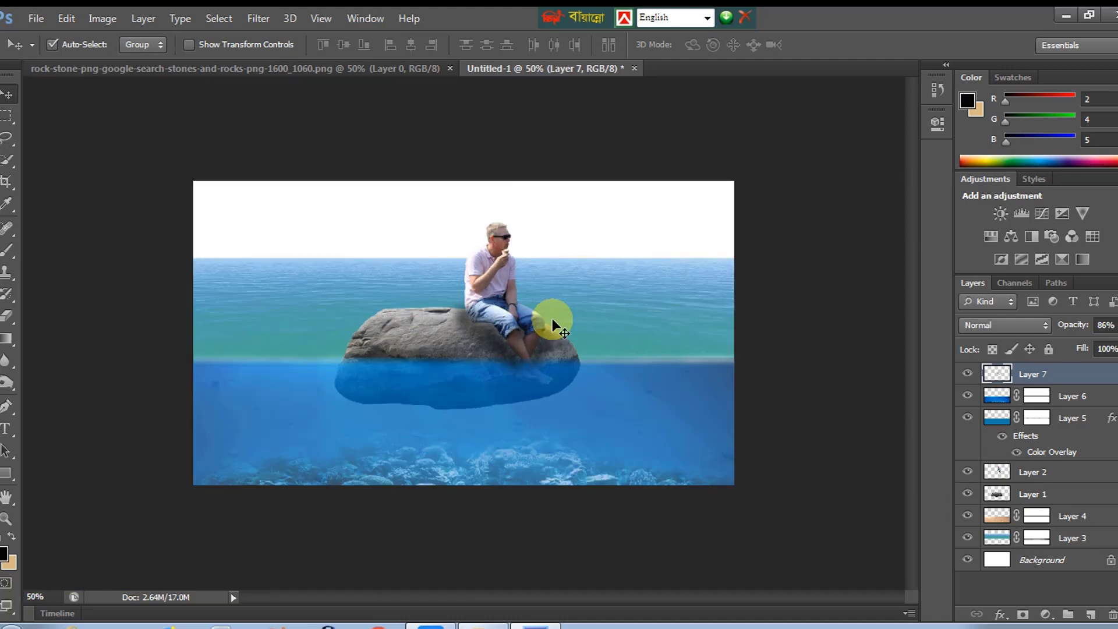
pyautogui.hotkey('ctrl', '+')
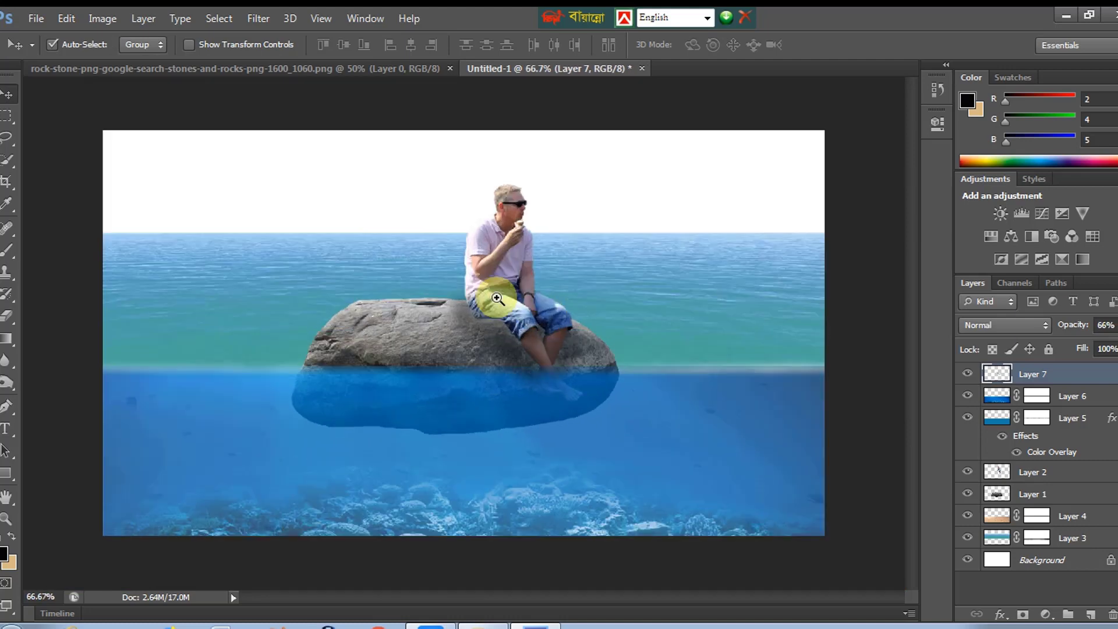
pyautogui.scroll(1, 516, 265)
pyautogui.scroll(-2, 515, 265)
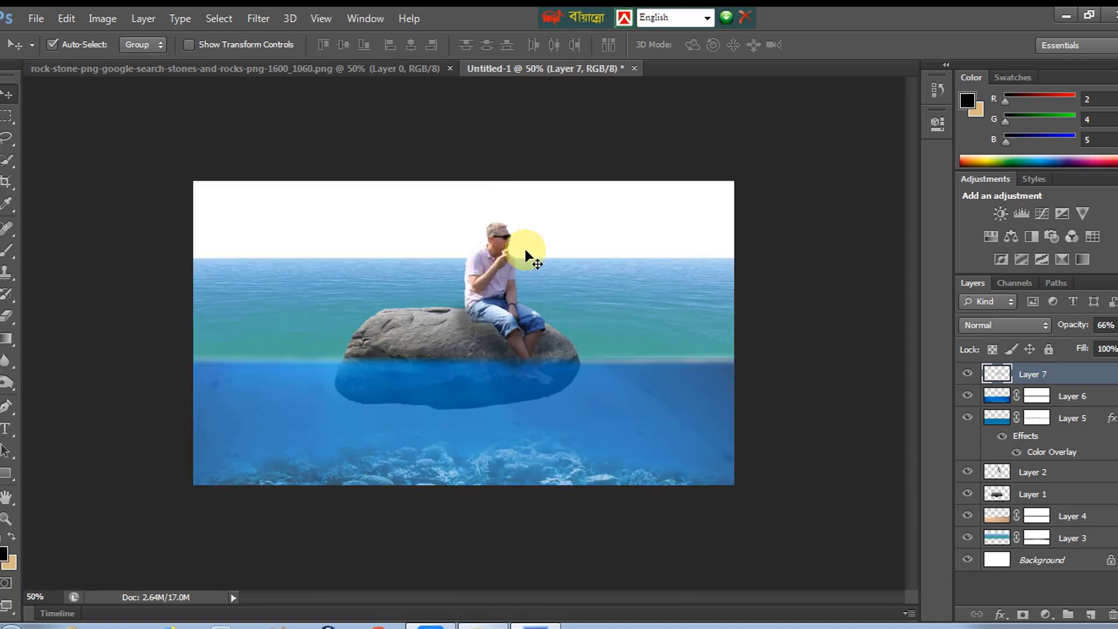
# Browse the images in the Main folder and open the rock-stone-png picture of piled rocks
pyautogui.click(32, 18)
pyautogui.click(133, 53)
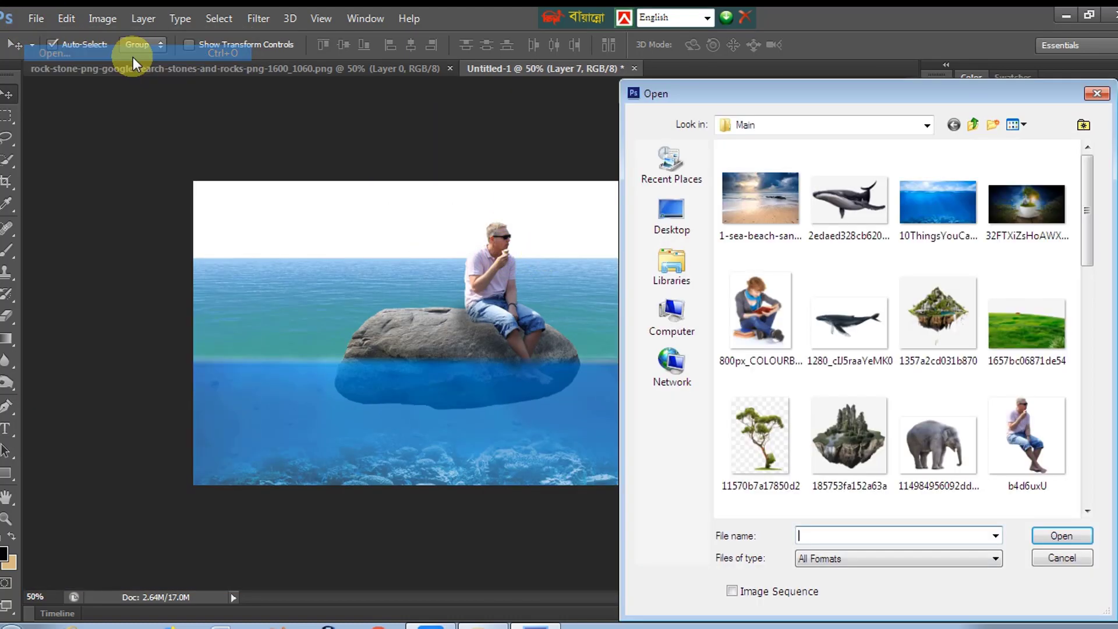
pyautogui.click(937, 203)
pyautogui.click(951, 303)
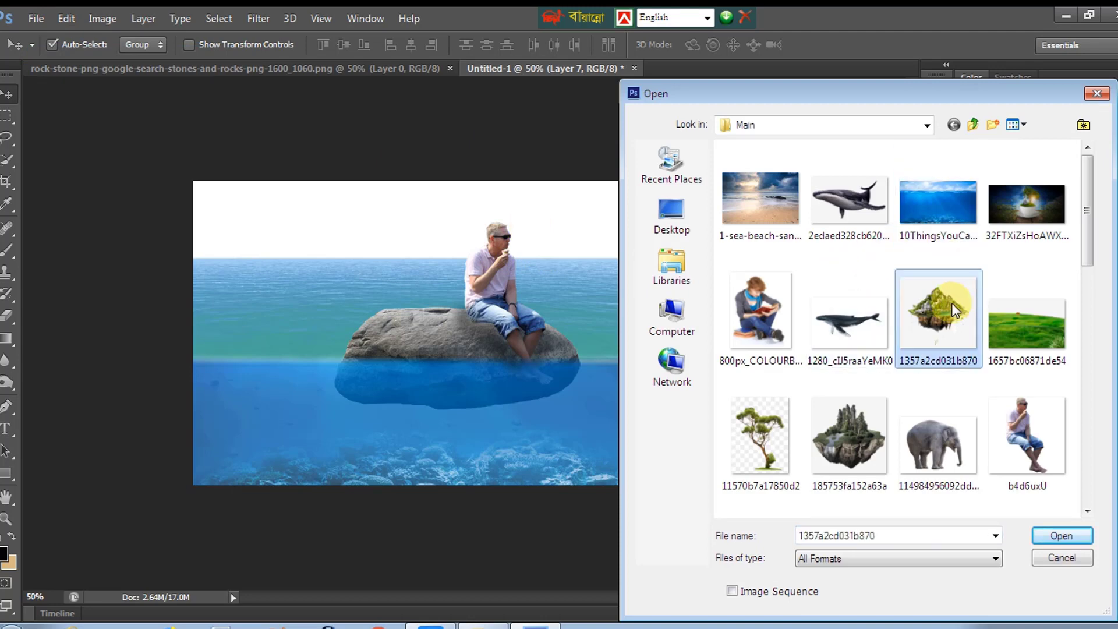
pyautogui.press('Down')
pyautogui.press('Down')
pyautogui.press('Down')
pyautogui.press('Down')
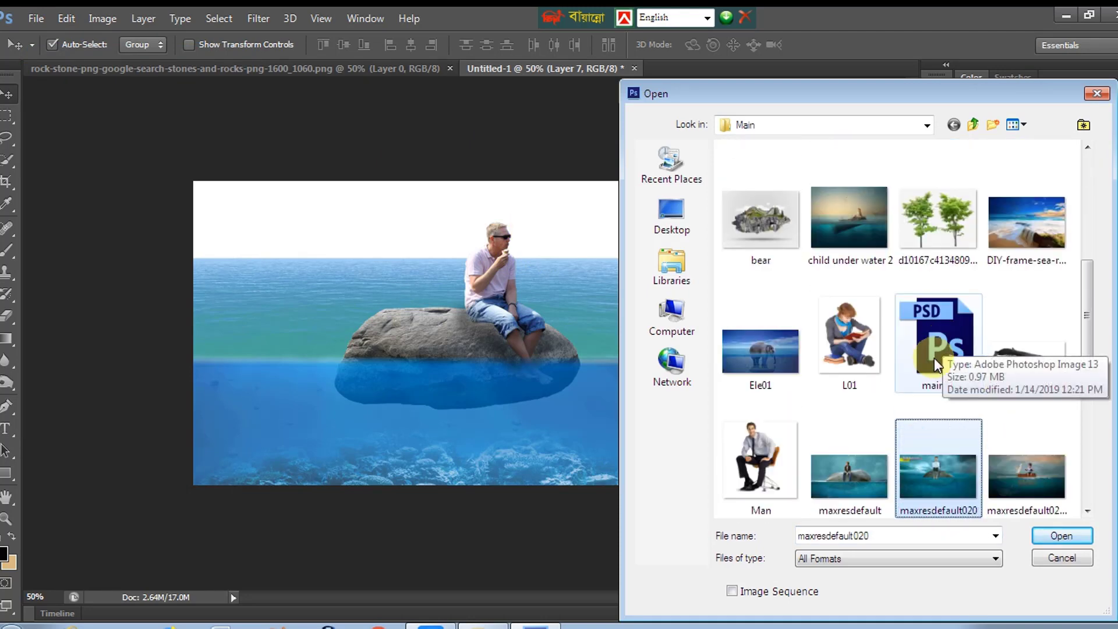
pyautogui.press('Down')
pyautogui.press('Down')
pyautogui.press('Down')
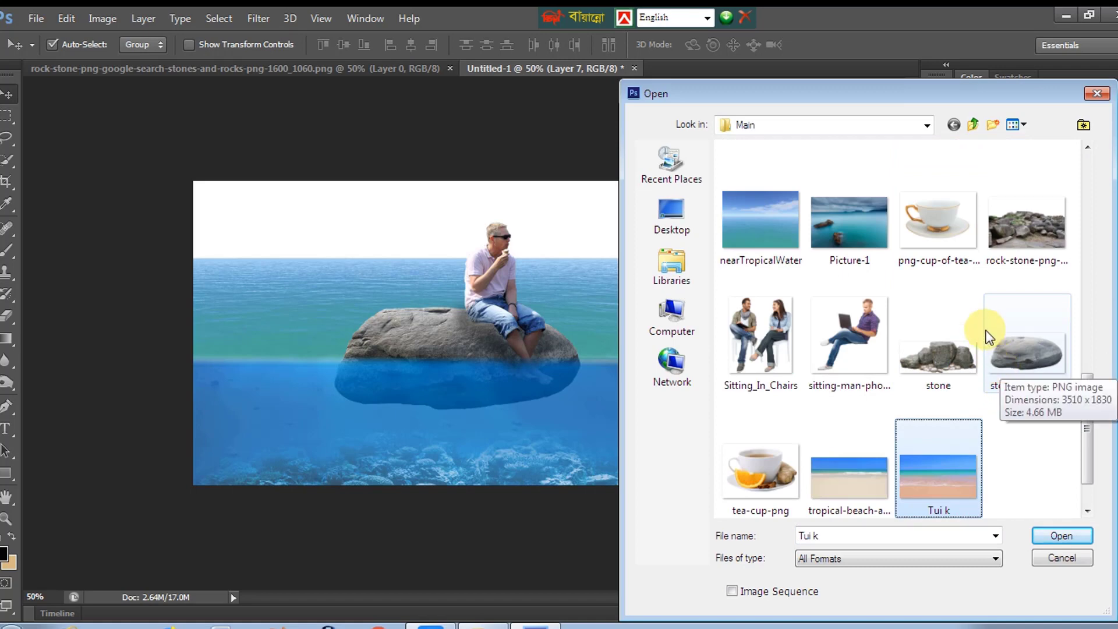
pyautogui.doubleClick(1025, 224)
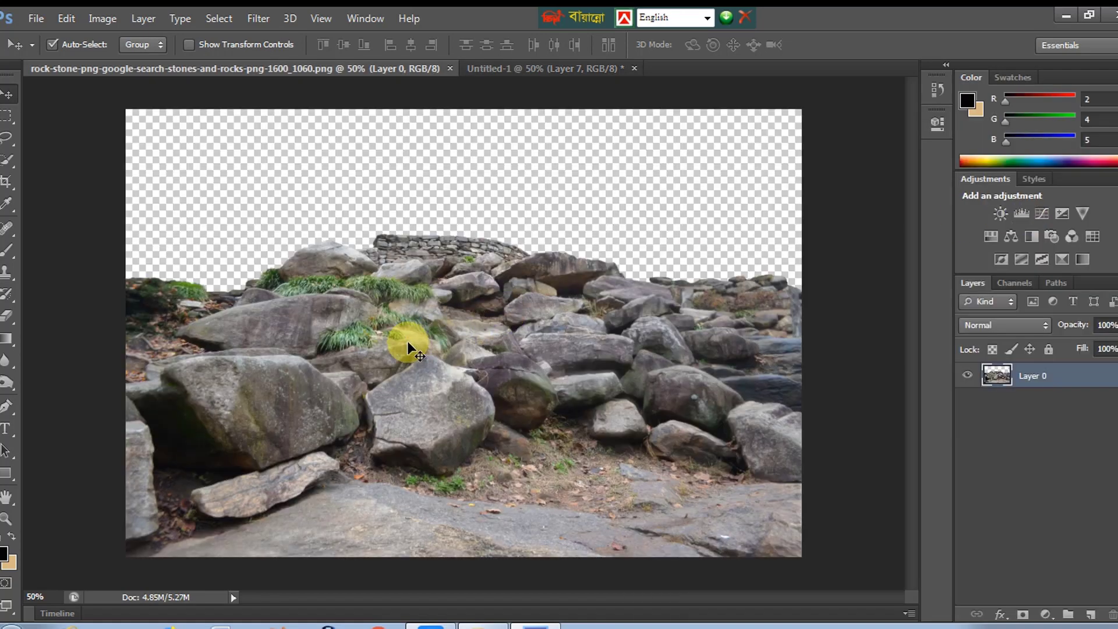
# Cut the whole rocks image, close its document and paste it into the composite as a new layer
pyautogui.hotkey('ctrl', 'a')
pyautogui.hotkey('ctrl', 'x')
pyautogui.hotkey('ctrl', 'w')
pyautogui.click(574, 256)
pyautogui.hotkey('ctrl', 'v')
# Scale the rocks layer to about 26.67% and place it in the lower-right corner of the picture
pyautogui.hotkey('ctrl', 't')
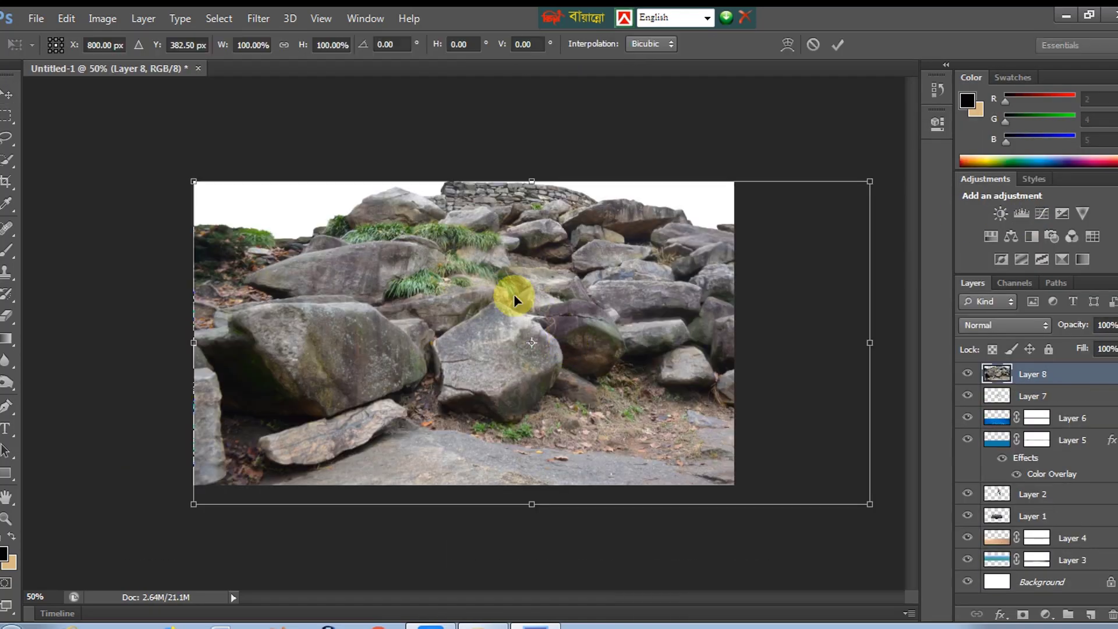
pyautogui.moveTo(869, 179); pyautogui.dragTo(622, 299)
pyautogui.moveTo(553, 324); pyautogui.dragTo(675, 450)
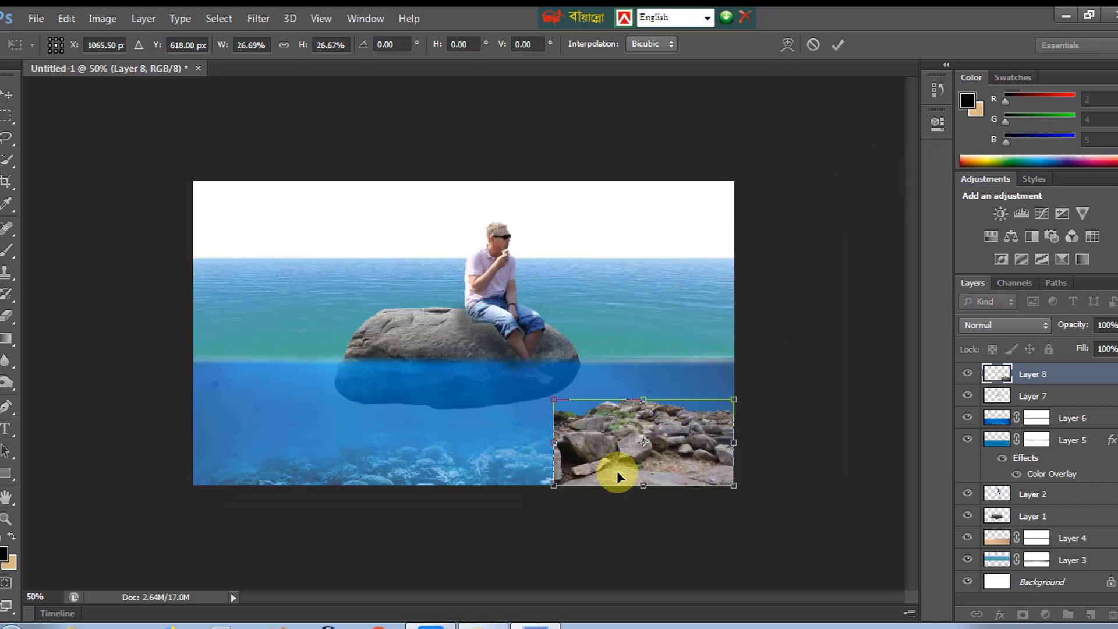
pyautogui.press('Return')
# Send the rocks layer two levels down so it lies beneath the top blue water layer
pyautogui.hotkey('ctrl', 't')
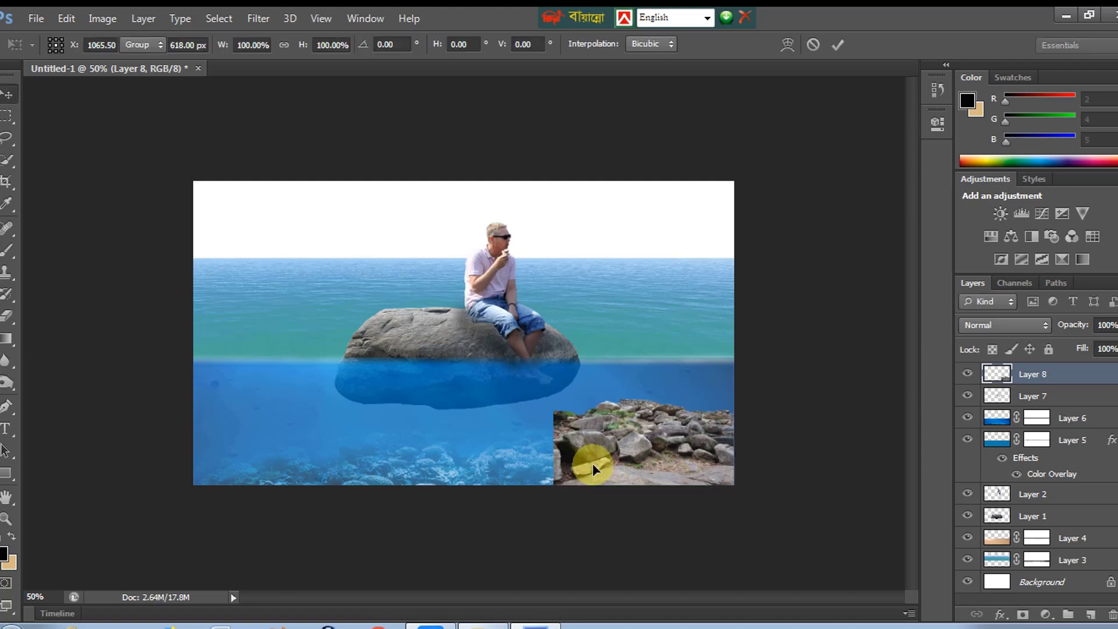
pyautogui.press('Return')
pyautogui.hotkey('ctrl', '[')
pyautogui.hotkey('ctrl', '[')
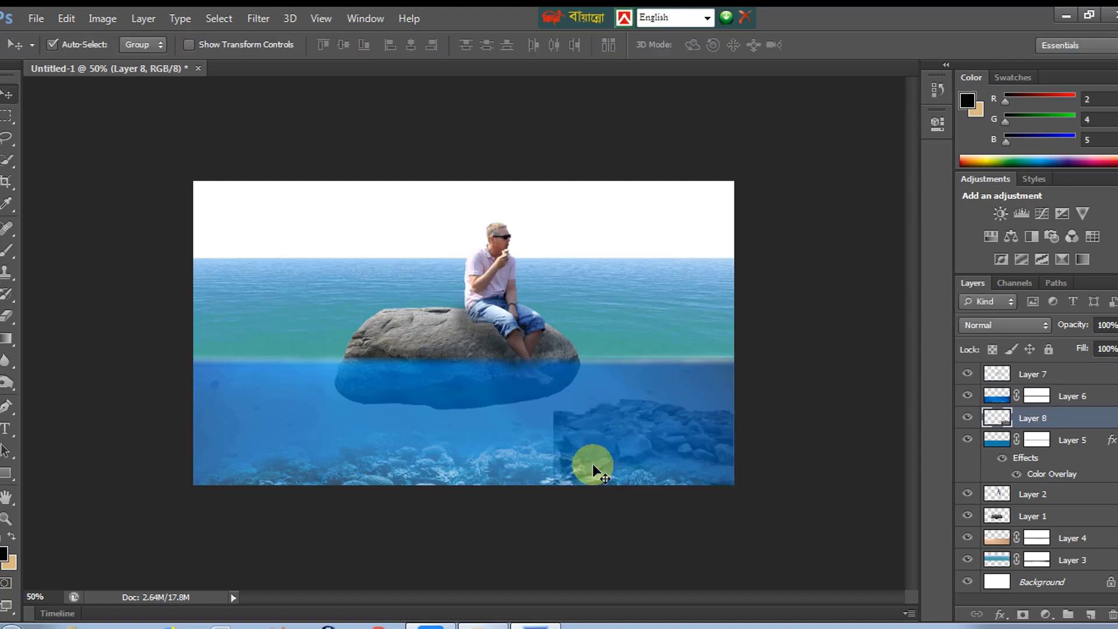
# Stretch the rocks layer to 338.88% width and 109.31% height and lay it across the seabed
pyautogui.hotkey('ctrl', 't')
pyautogui.moveTo(554, 484); pyautogui.dragTo(120, 489)
pyautogui.hotkey('ctrl', '-')
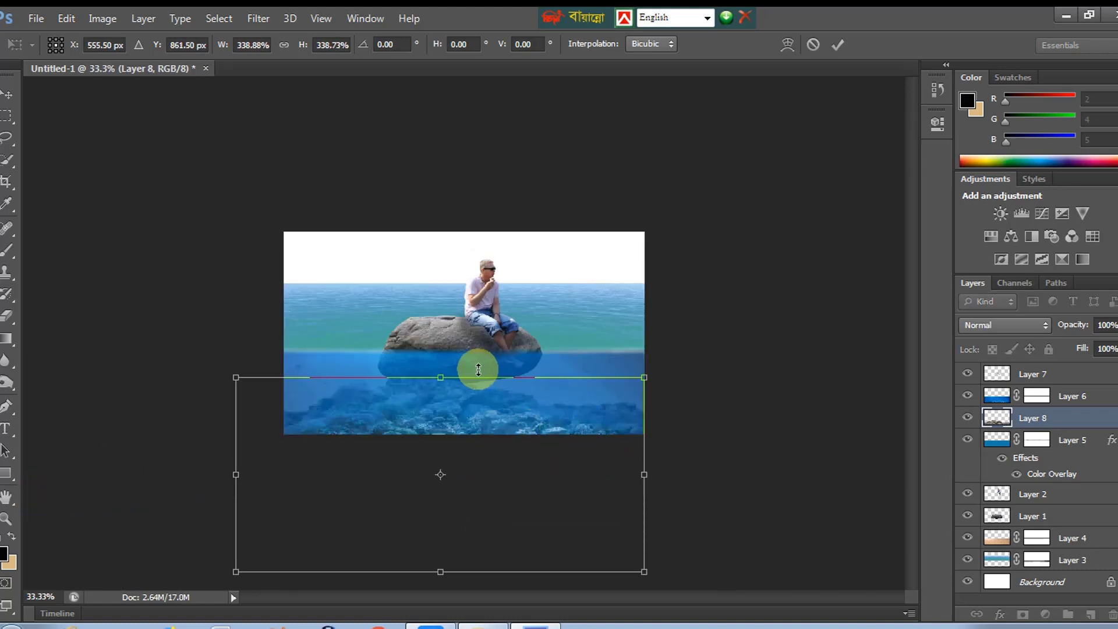
pyautogui.moveTo(478, 369); pyautogui.dragTo(489, 419)
pyautogui.moveTo(504, 490); pyautogui.dragTo(506, 452)
pyautogui.moveTo(462, 488); pyautogui.dragTo(463, 459)
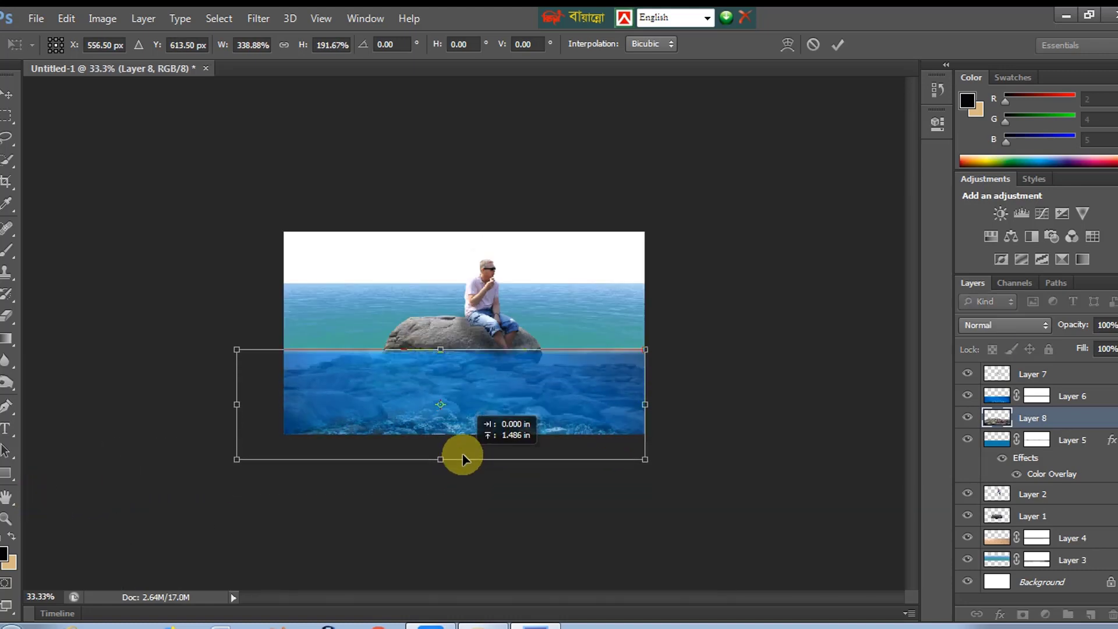
pyautogui.moveTo(462, 386)
pyautogui.mouseDown()
pyautogui.moveTo(470, 373)
pyautogui.moveTo(456, 369)
pyautogui.moveTo(456, 384)
pyautogui.mouseUp()
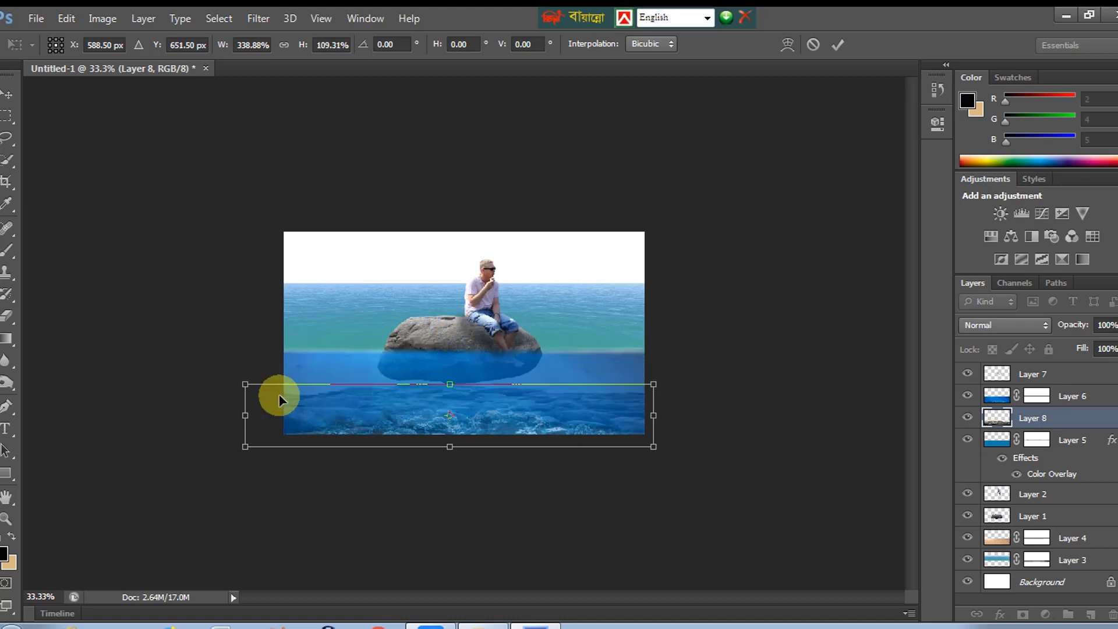
# Narrow the rocks layer to 299.77% width to match the canvas and raise it to the picture's bottom edge
pyautogui.moveTo(240, 405); pyautogui.dragTo(283, 403)
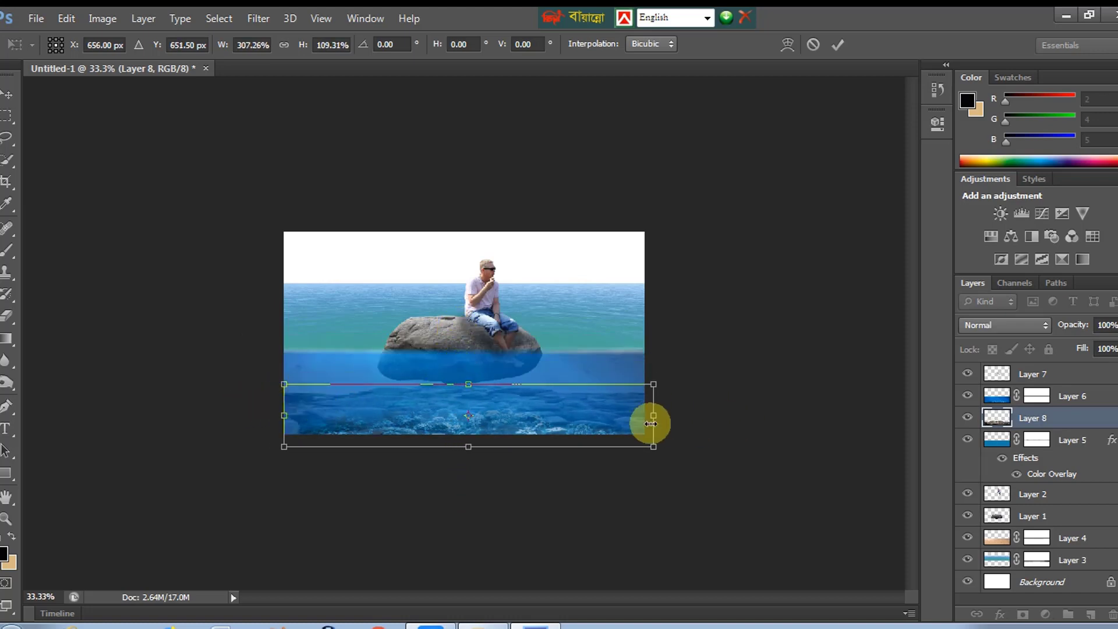
pyautogui.moveTo(649, 418); pyautogui.dragTo(646, 423)
pyautogui.moveTo(484, 447); pyautogui.dragTo(483, 431)
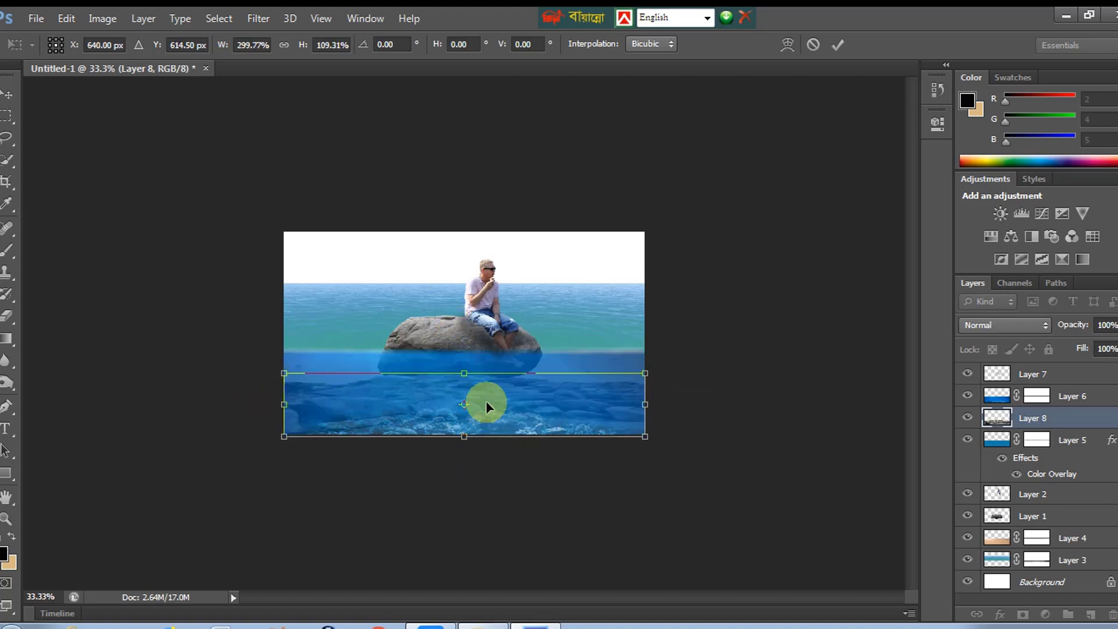
pyautogui.press('Return')
# Lower the rocks layer's opacity to 46%
pyautogui.hotkey('ctrl', '+')
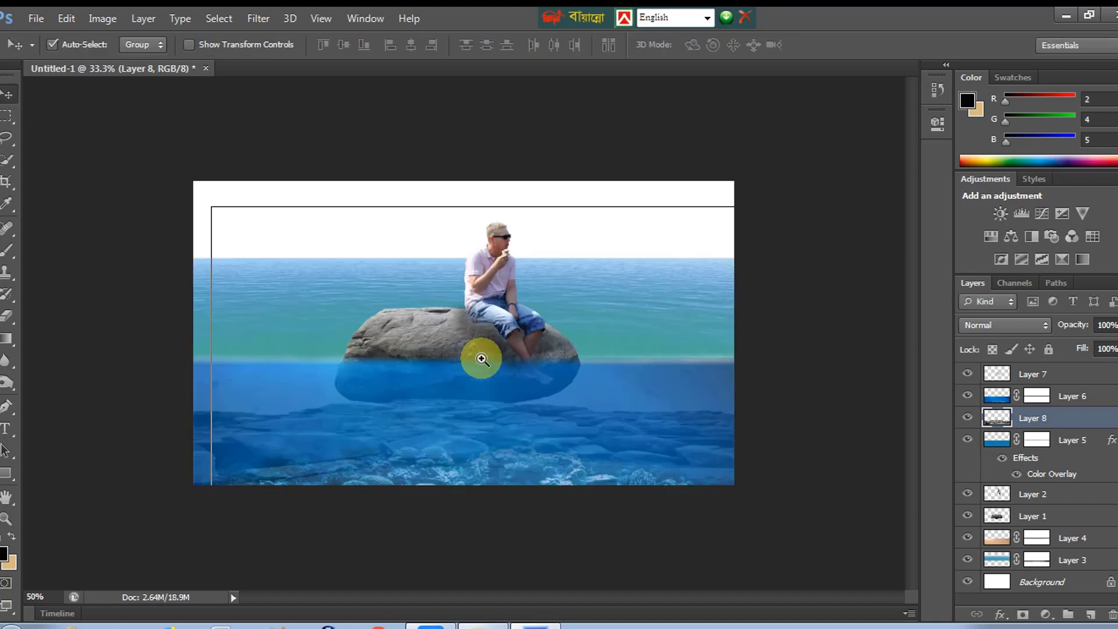
pyautogui.hotkey('ctrl', '+')
pyautogui.click(1084, 344)
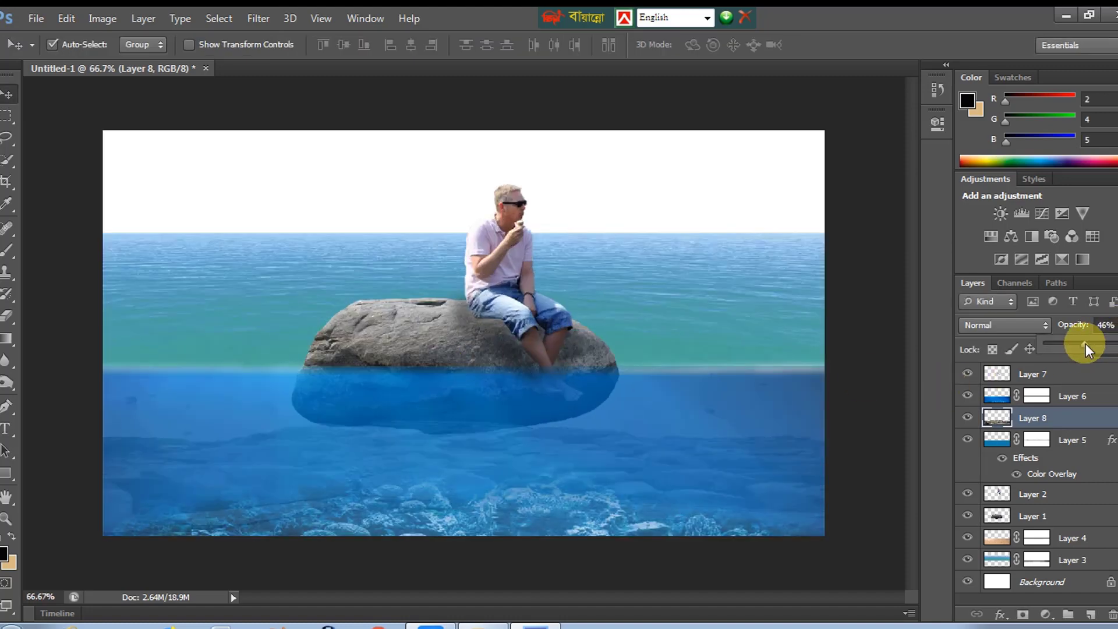
# Squash the rocks layer to 72.99% height, keeping its lower edge at the bottom of the picture
pyautogui.hotkey('ctrl', 't')
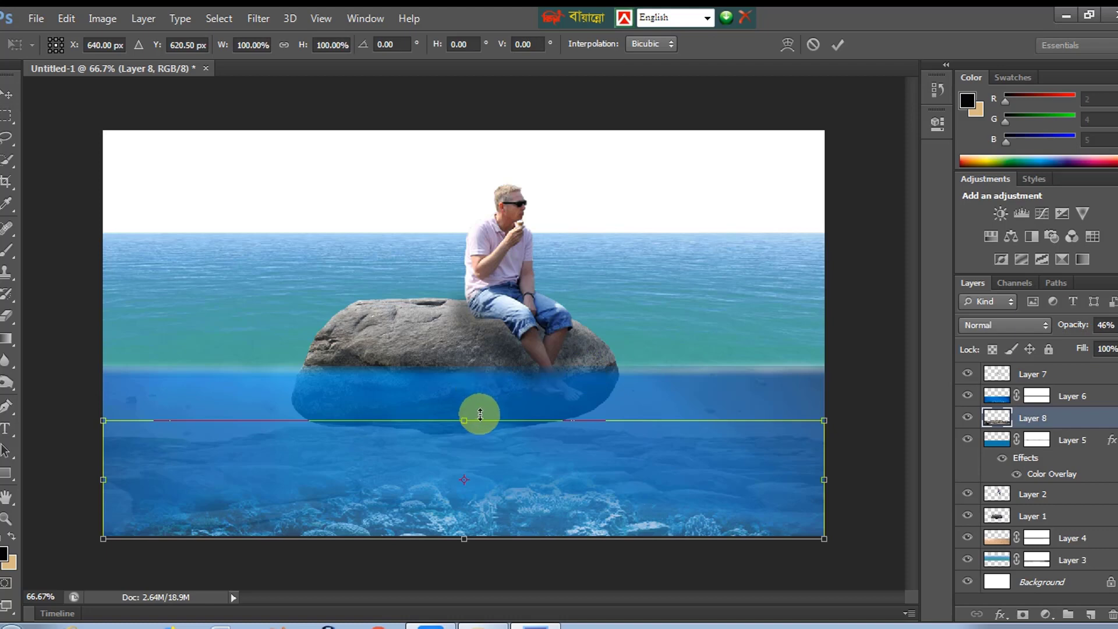
pyautogui.moveTo(477, 414); pyautogui.dragTo(466, 451)
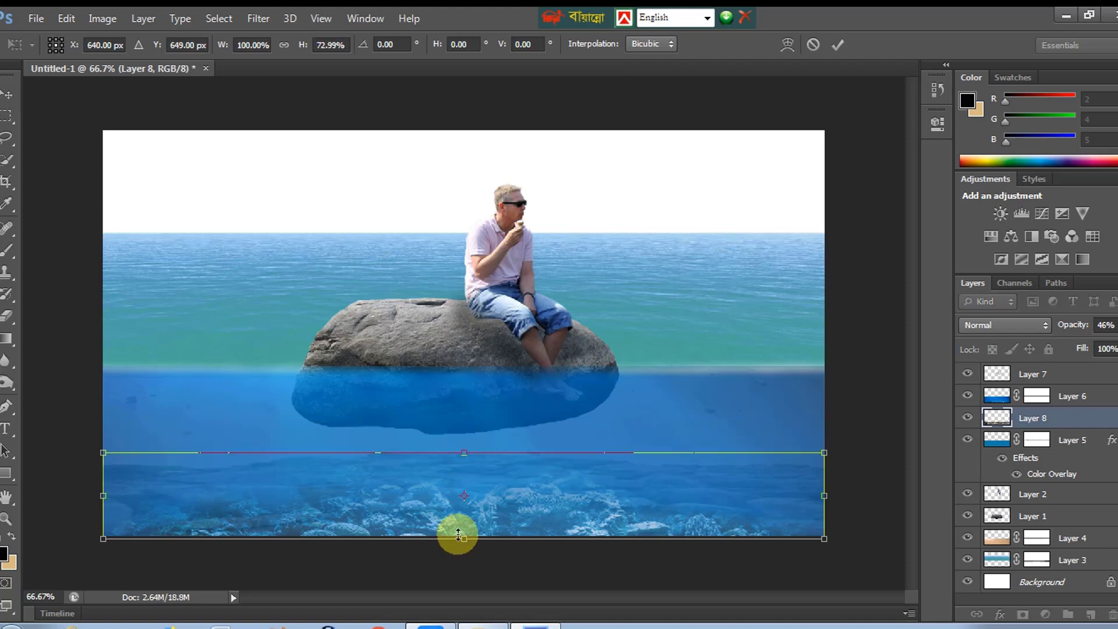
pyautogui.press('Return')
# Apply Color Balance to the sea water layer's midtones with levels -30, 0 and +85
pyautogui.hotkey('ctrl', '-')
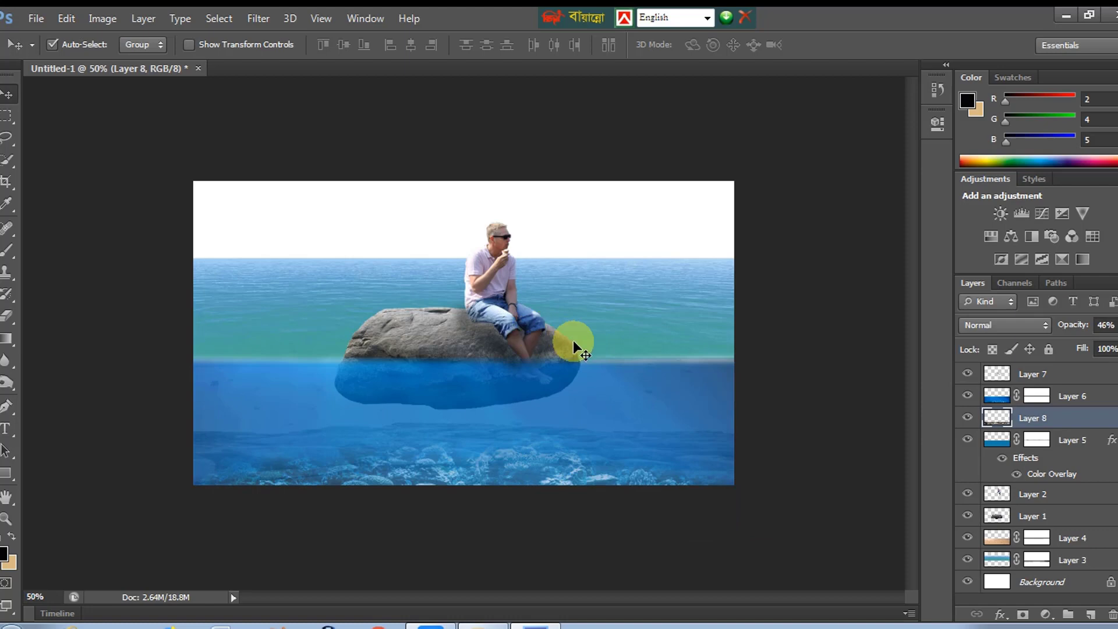
pyautogui.click(610, 312)
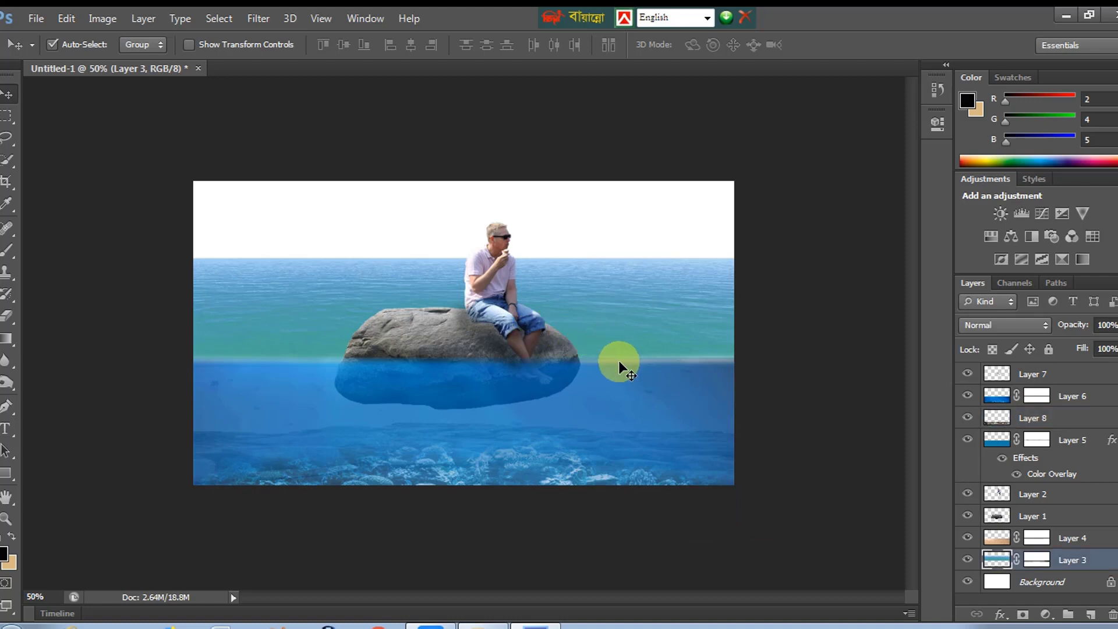
pyautogui.hotkey('ctrl', 'b')
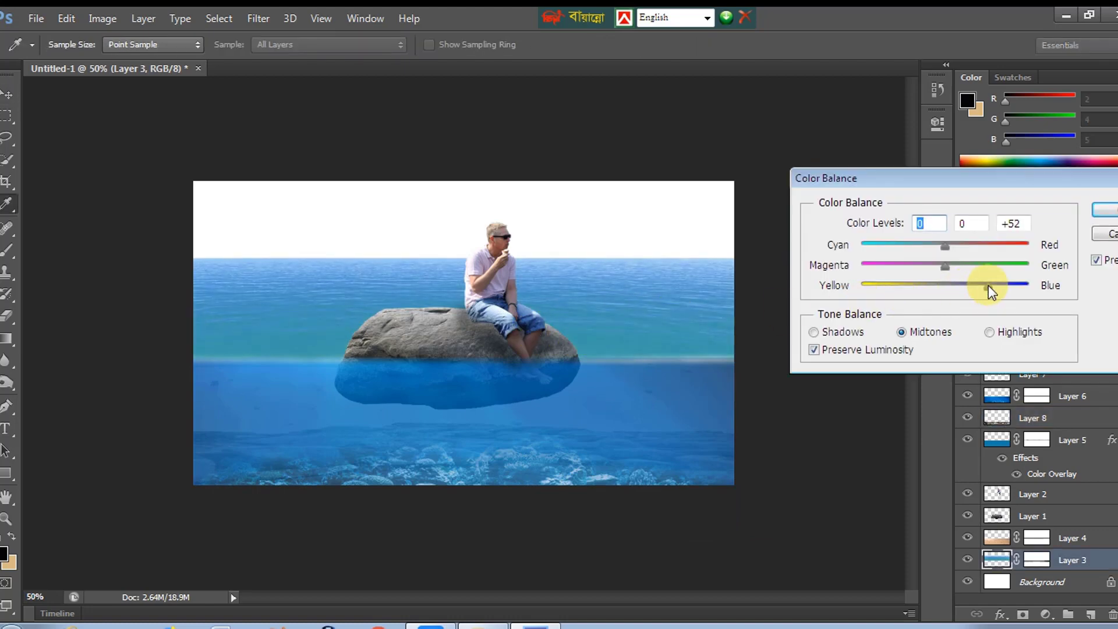
pyautogui.moveTo(990, 289); pyautogui.dragTo(1016, 280)
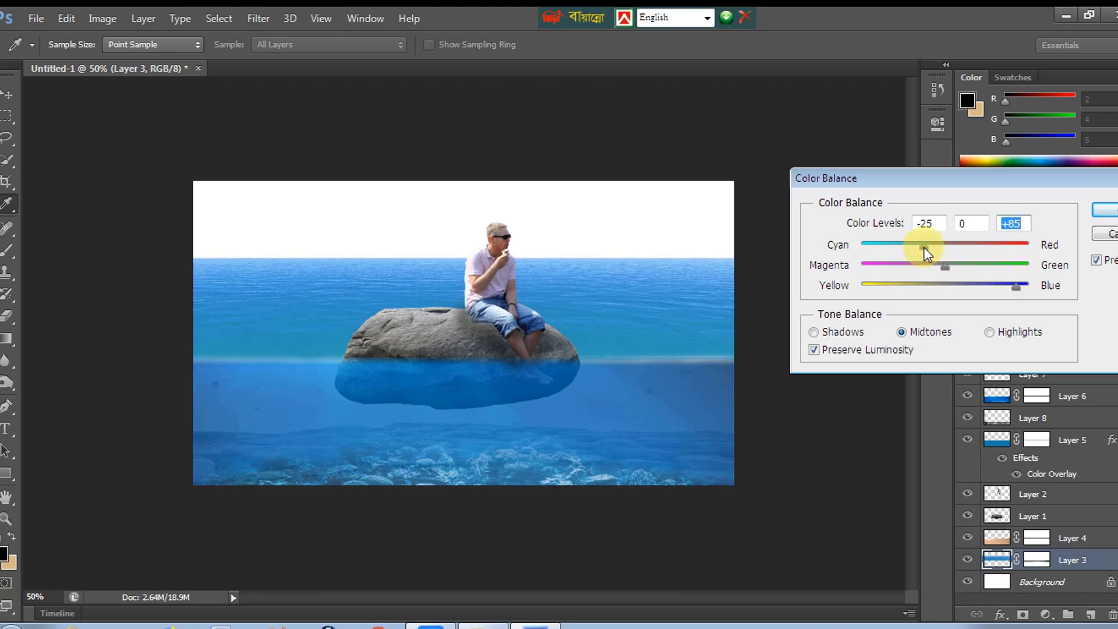
pyautogui.moveTo(924, 248); pyautogui.dragTo(919, 247)
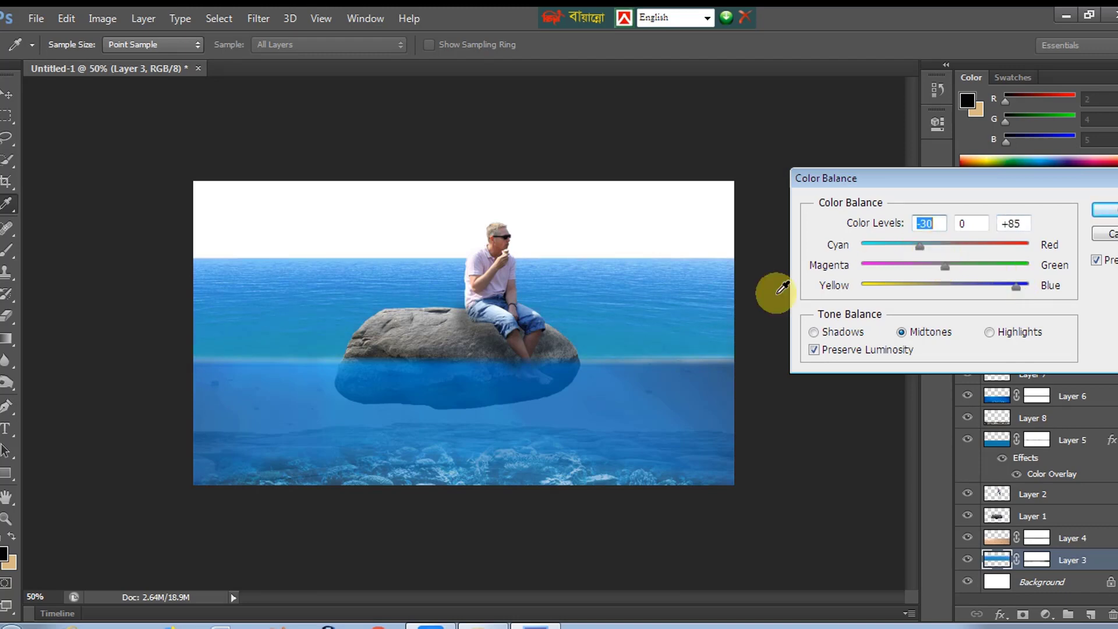
pyautogui.press('Return')
# Shift the midtone Color Balance of the top blue water layer towards yellow
pyautogui.click(998, 401)
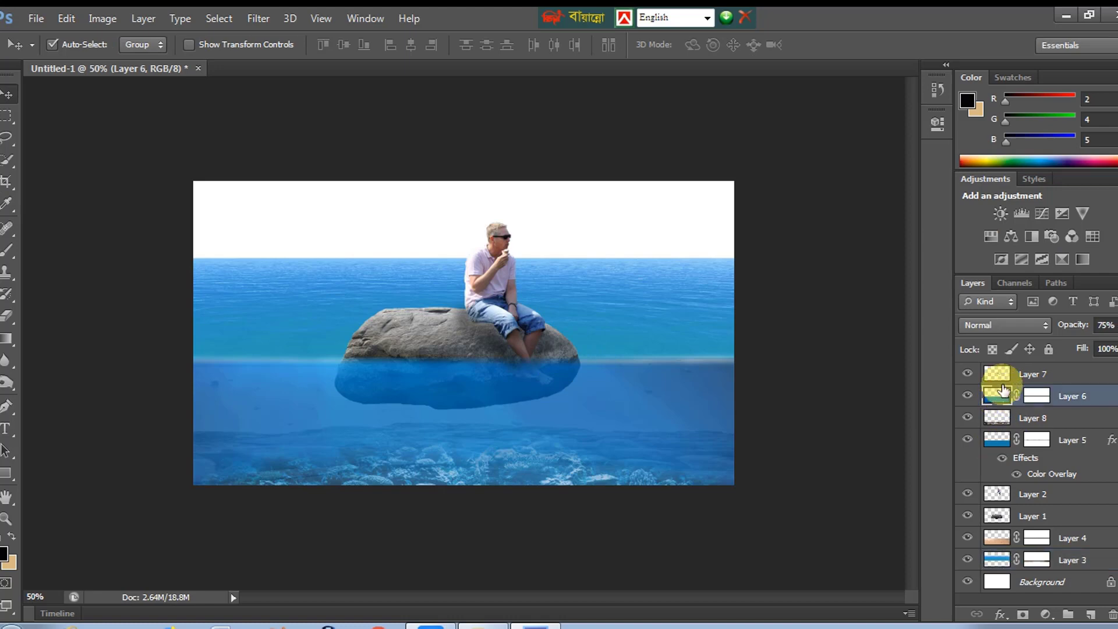
pyautogui.hotkey('ctrl', 'b')
pyautogui.moveTo(962, 288); pyautogui.dragTo(912, 290)
pyautogui.press('Return')
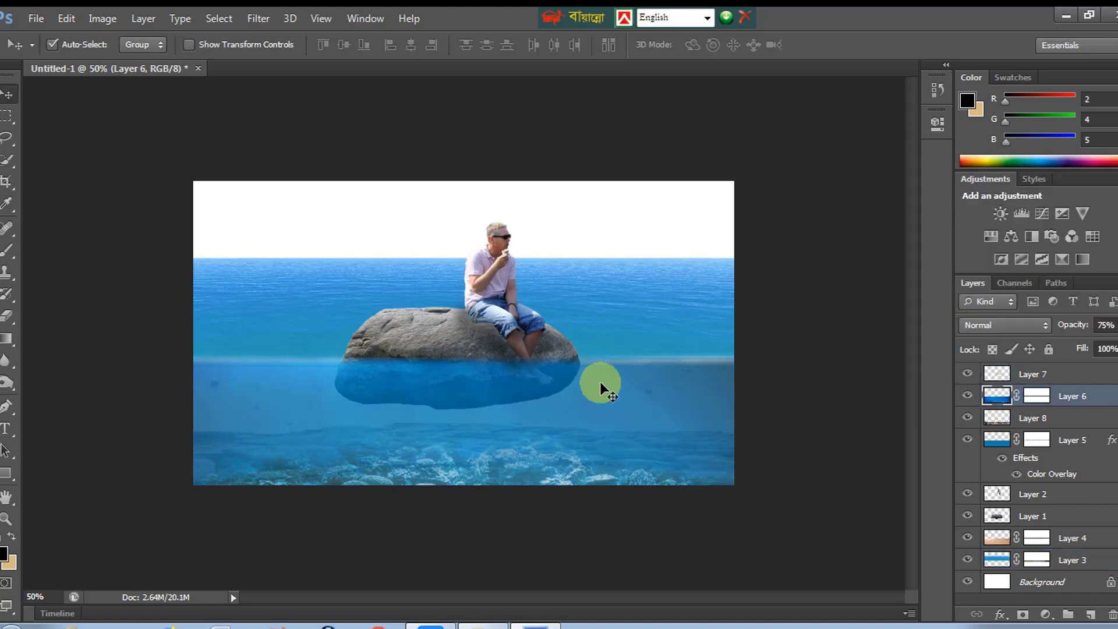
# Soften the stone layer's outer edges with the Blur tool at 50% strength, enlarging the brush up to 60 px
pyautogui.keyDown('ctrl'); pyautogui.click(492, 377); pyautogui.keyUp('ctrl')
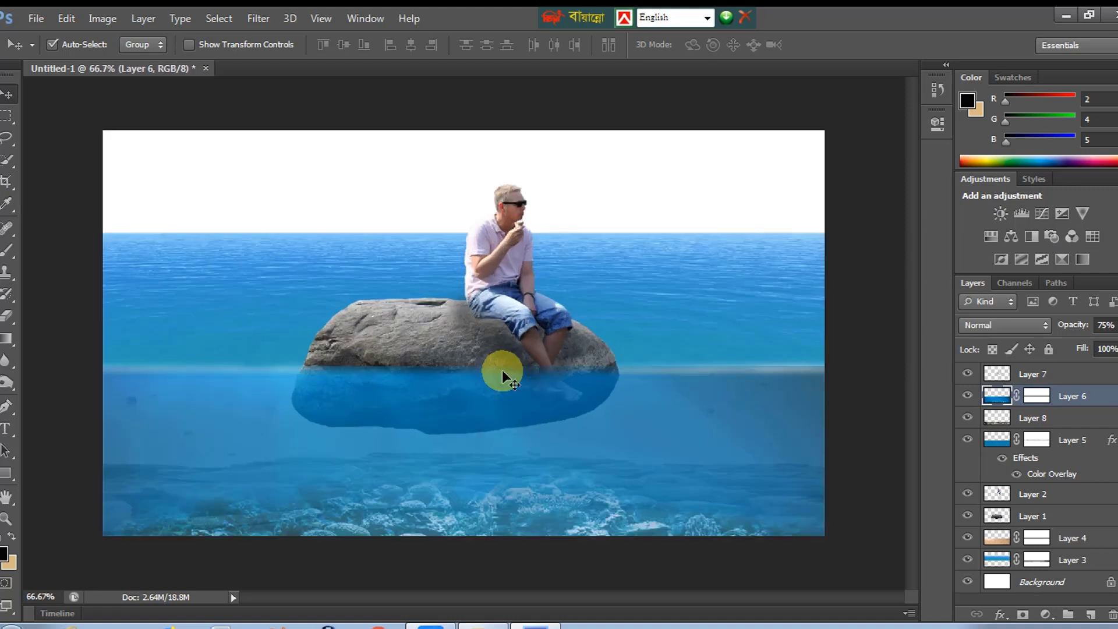
pyautogui.click(395, 322)
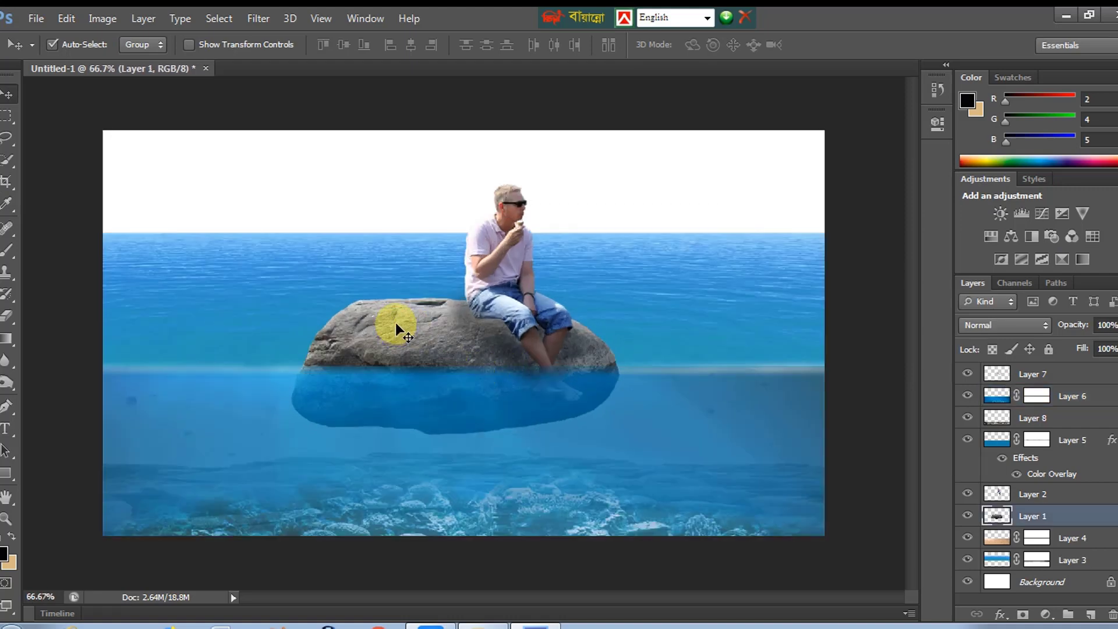
pyautogui.keyDown('ctrl'); pyautogui.click(395, 322); pyautogui.keyUp('ctrl')
pyautogui.press('r')
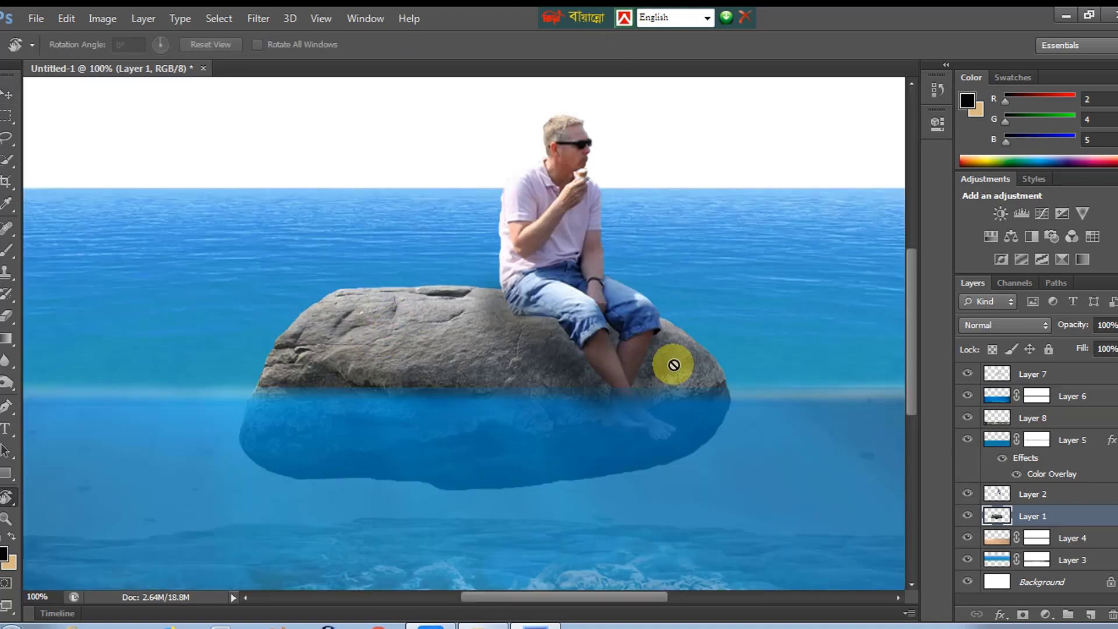
pyautogui.moveTo(996, 522); pyautogui.dragTo(27, 355)
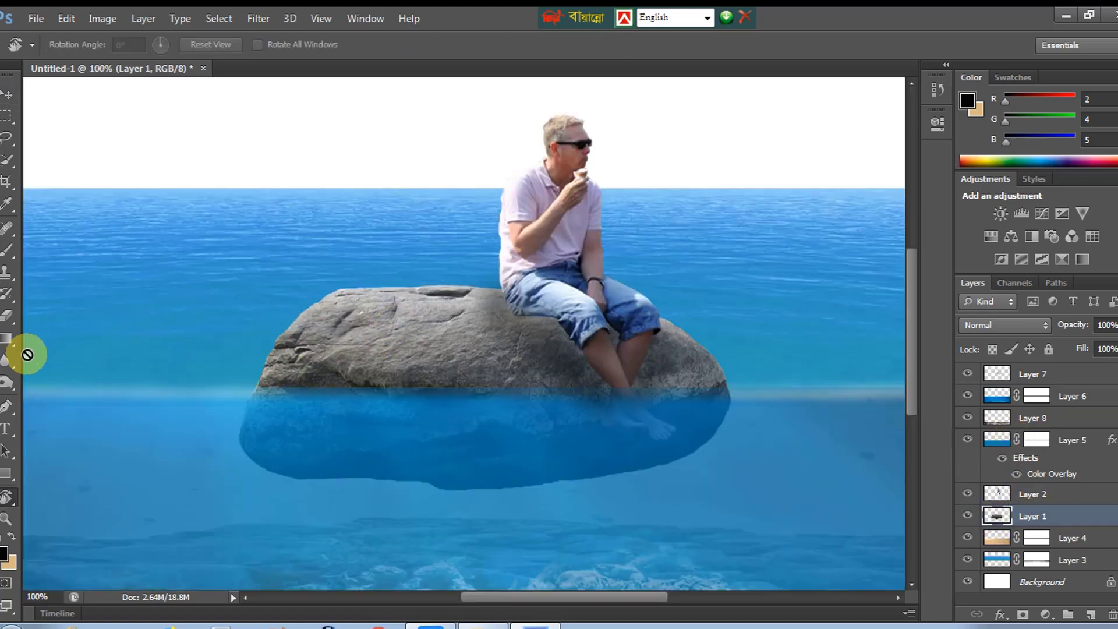
pyautogui.click(7, 382)
pyautogui.click(7, 362)
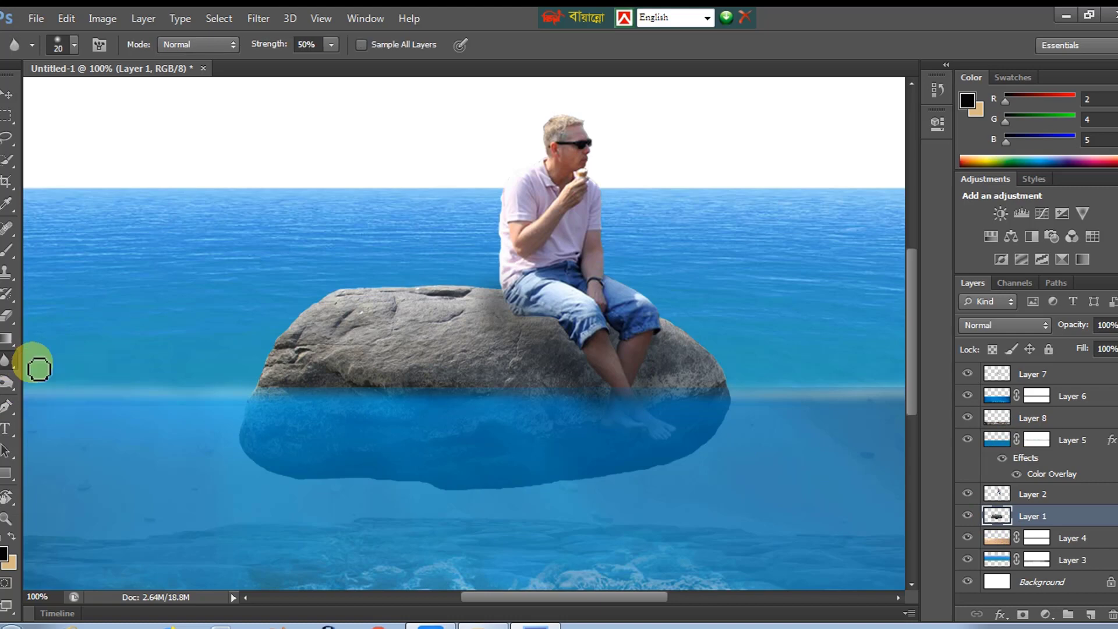
pyautogui.press(']')
pyautogui.moveTo(260, 383)
pyautogui.mouseDown()
pyautogui.moveTo(290, 321)
pyautogui.moveTo(280, 328)
pyautogui.moveTo(323, 286)
pyautogui.moveTo(307, 298)
pyautogui.moveTo(384, 273)
pyautogui.moveTo(642, 283)
pyautogui.moveTo(732, 384)
pyautogui.mouseUp()
pyautogui.press(']')
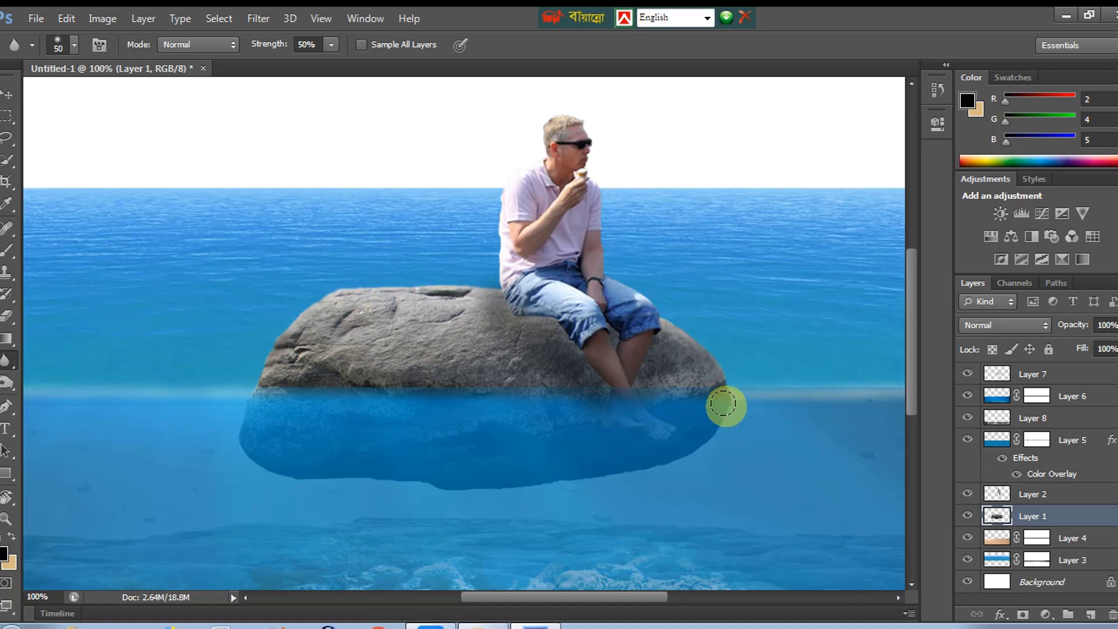
pyautogui.press(']')
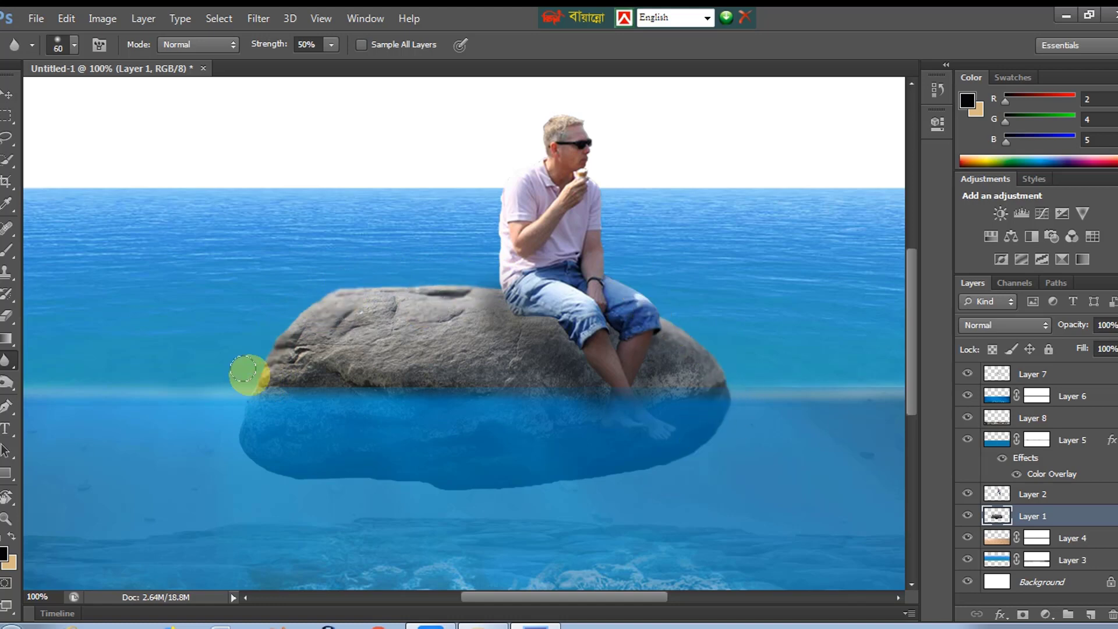
pyautogui.keyDown('alt'); pyautogui.click(551, 302); pyautogui.keyUp('alt')
pyautogui.press('v')
# Look through the pictures in the Main folder for a suitable sky image
pyautogui.hotkey('ctrl', '-')
pyautogui.hotkey('ctrl', '-')
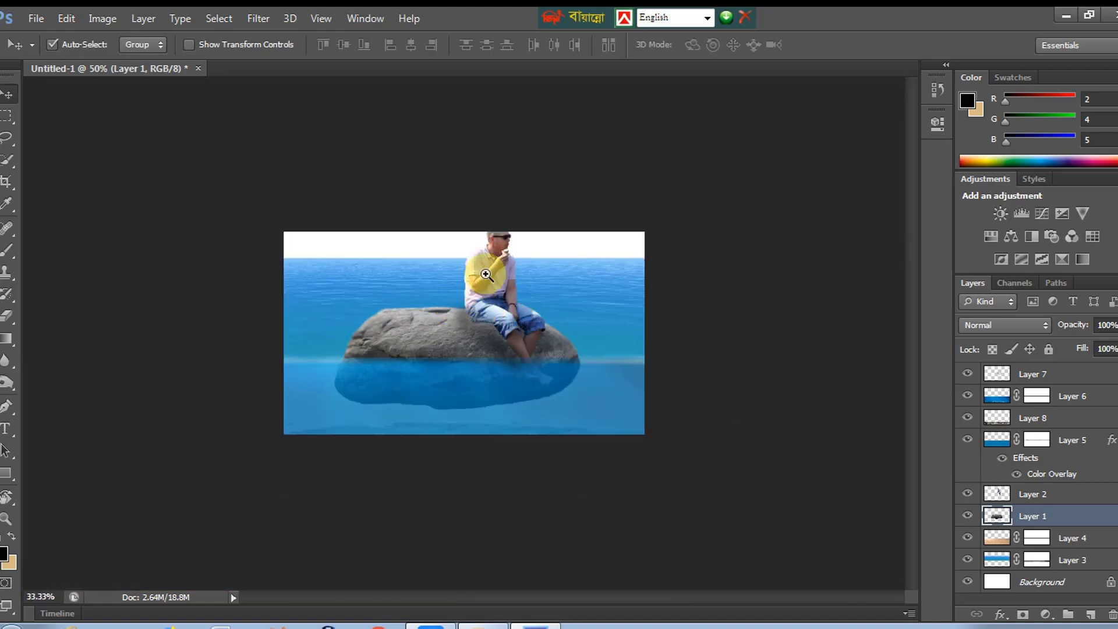
pyautogui.hotkey('ctrl', '+')
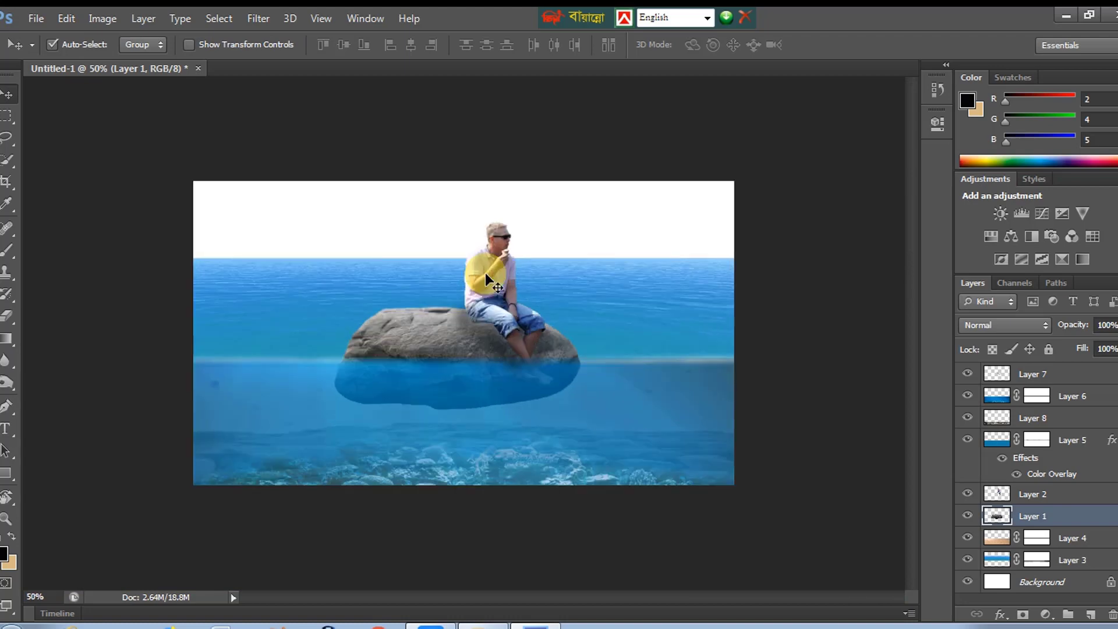
pyautogui.hotkey('ctrl', 'o')
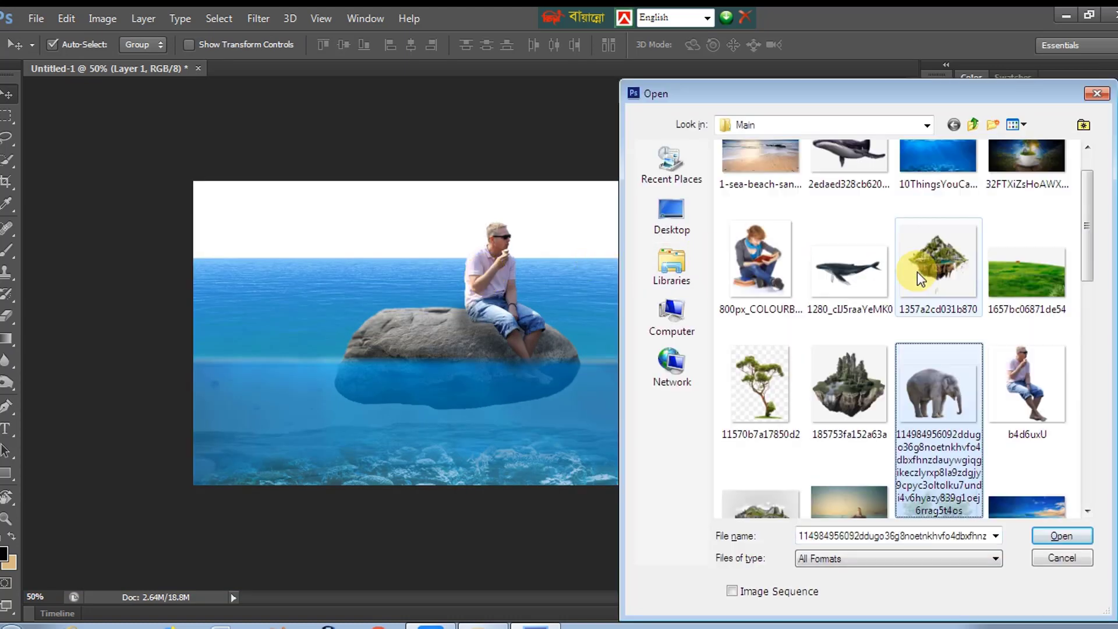
pyautogui.press('Down')
pyautogui.press('Down')
pyautogui.press('Down')
pyautogui.press('Down')
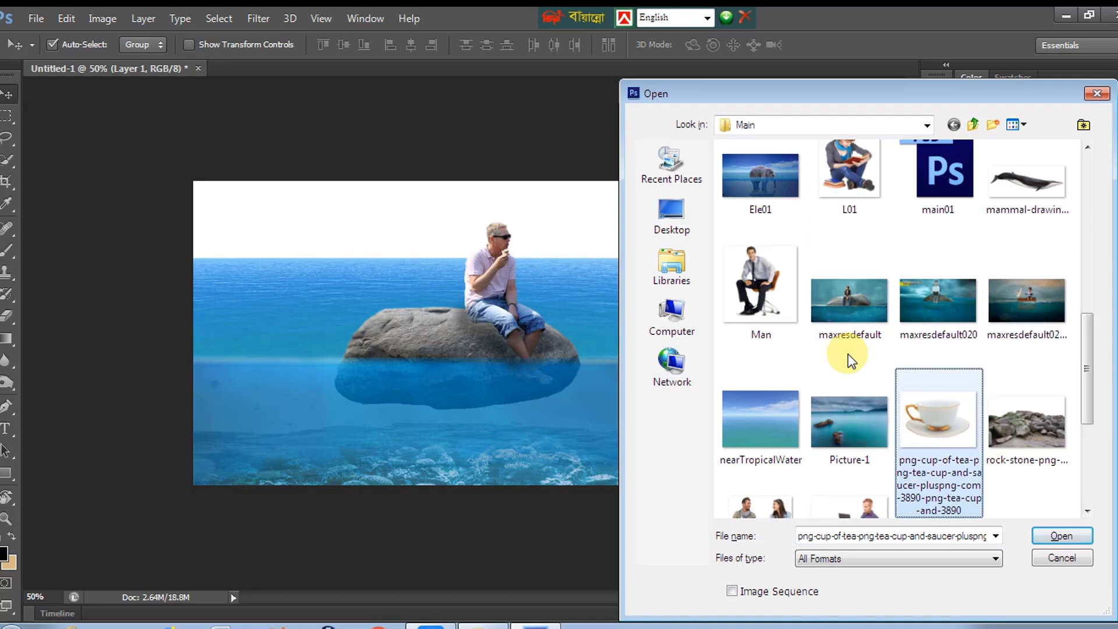
pyautogui.write('stone')
pyautogui.scroll(10, 894, 396)
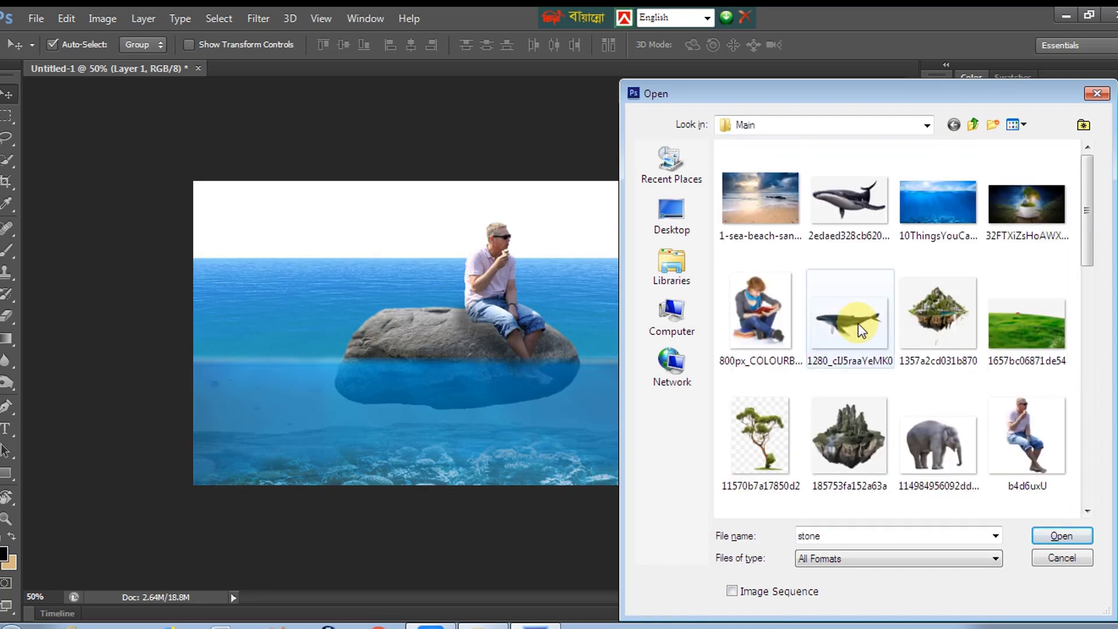
# Open the storm-cloud image puchtv6kob1l7idsjob4.jpg from the Desktop
pyautogui.click(672, 213)
pyautogui.click(890, 394)
pyautogui.scroll(-10, 889, 396)
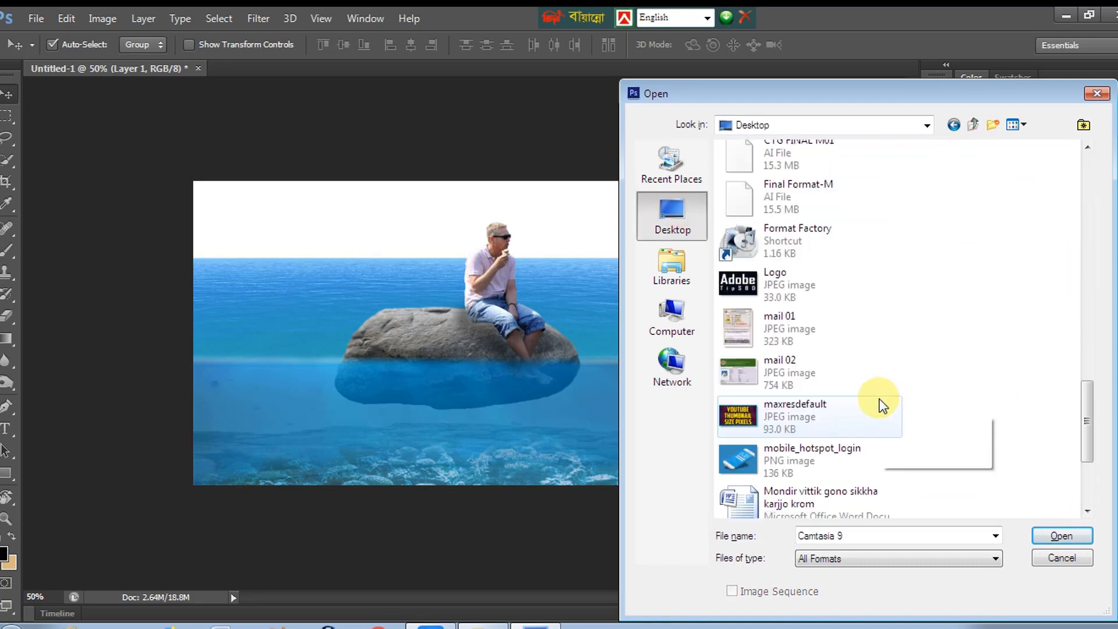
pyautogui.scroll(-3, 862, 407)
pyautogui.doubleClick(858, 476)
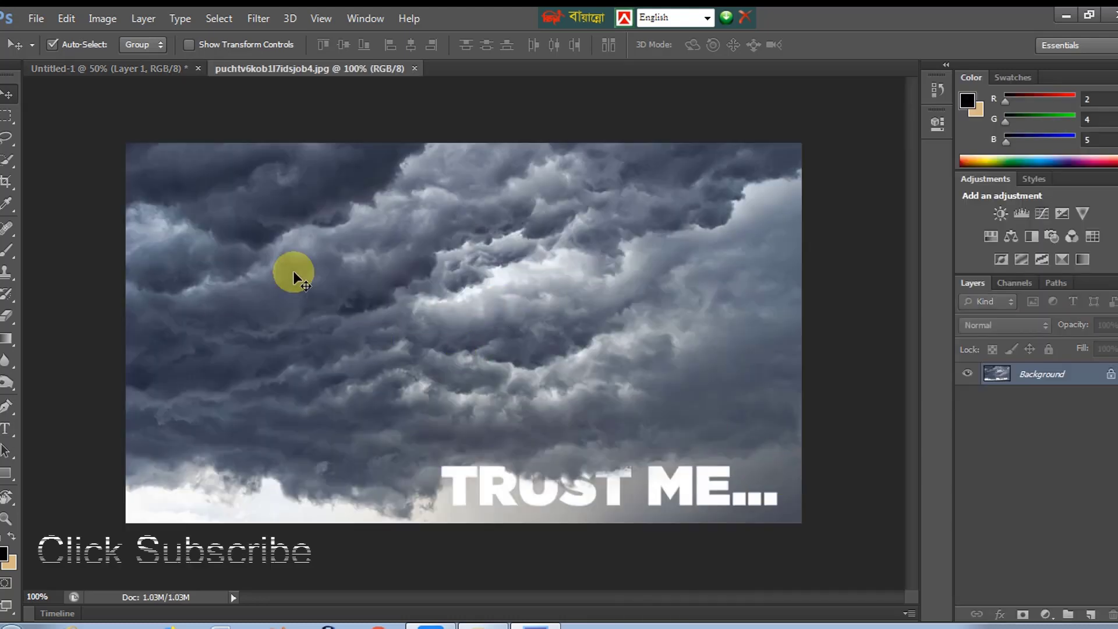
# Select the cloud area above the "TRUST ME..." lettering with a rectangular marquee and bring it into the composite
pyautogui.press('m')
pyautogui.moveTo(155, 150); pyautogui.dragTo(819, 379)
pyautogui.hotkey('ctrl', 'BackSpace')
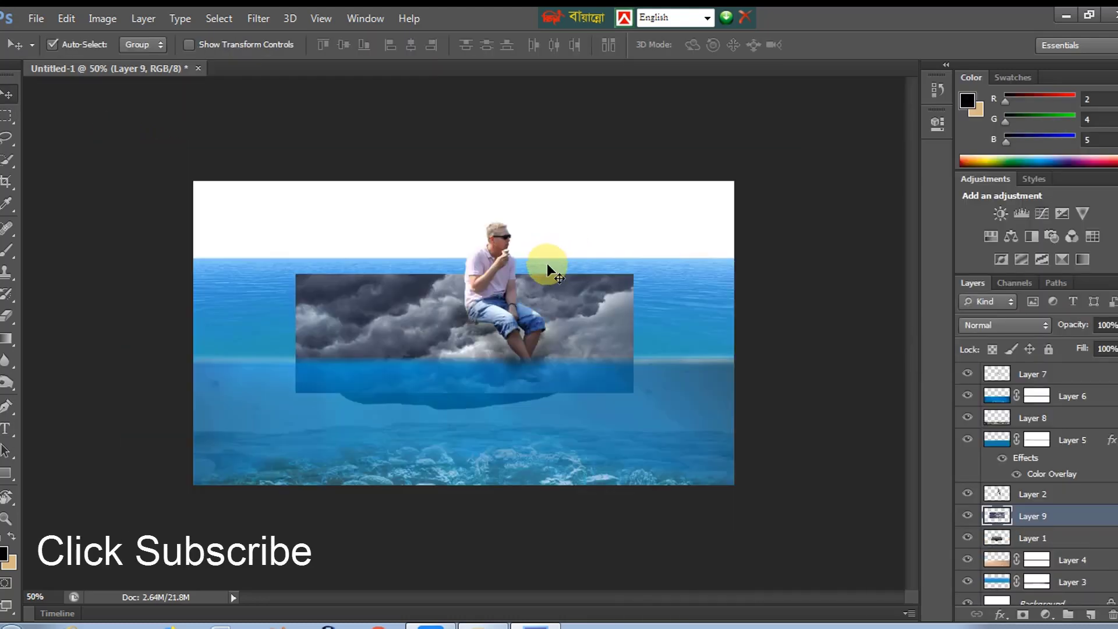
# Align the clouds with the canvas's upper-left corner and stretch them across the full width of the sky
pyautogui.moveTo(547, 263); pyautogui.dragTo(463, 229)
pyautogui.hotkey('ctrl', 't')
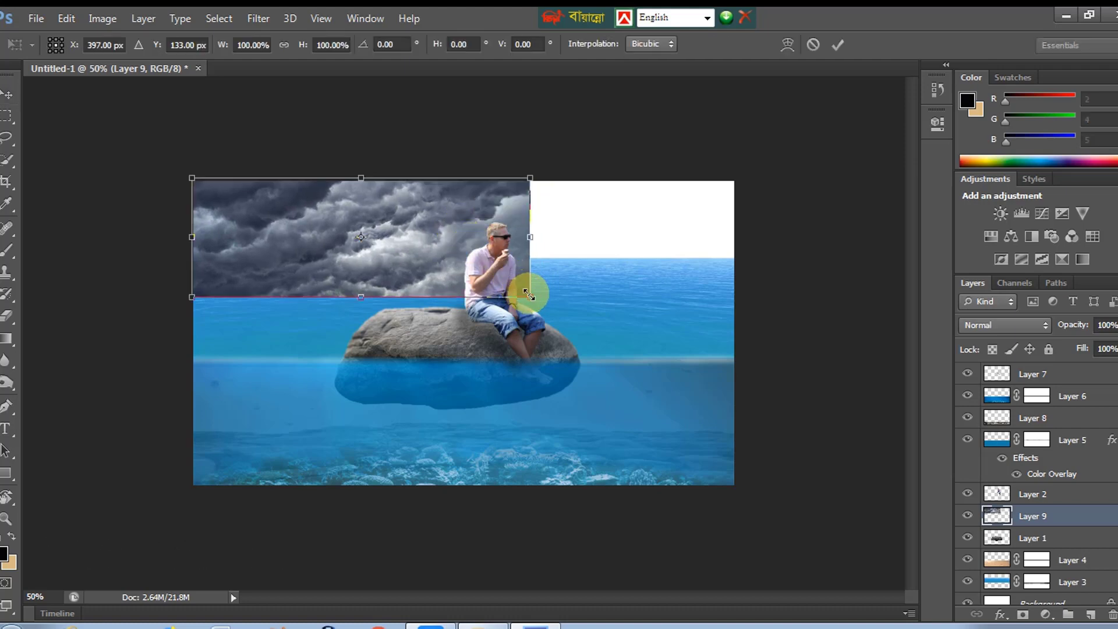
pyautogui.moveTo(528, 295); pyautogui.dragTo(726, 276)
pyautogui.press('Return')
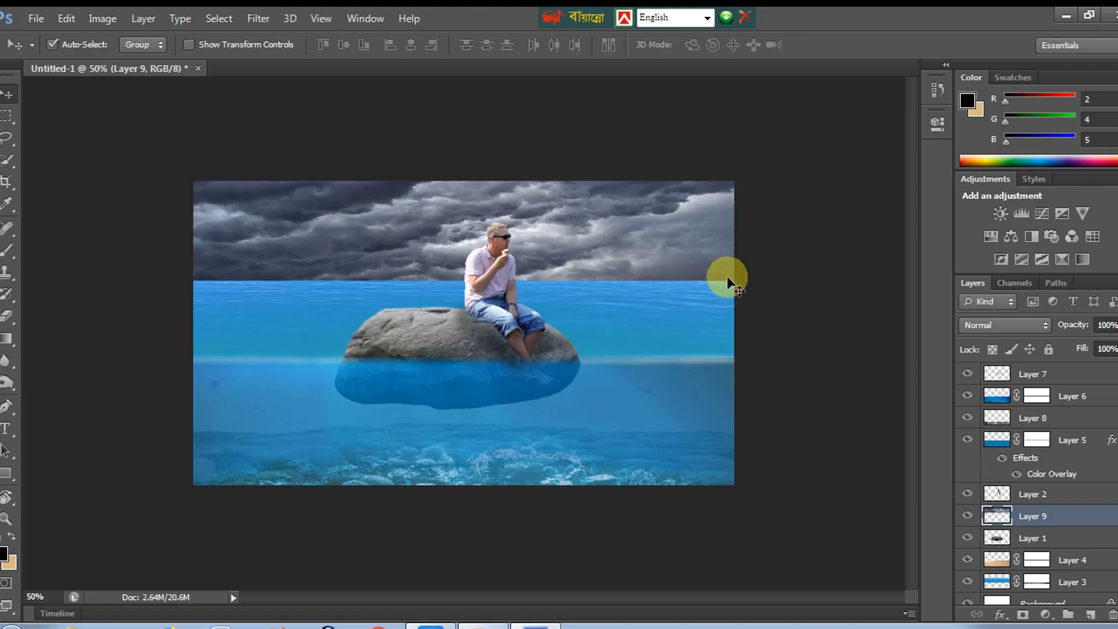
# Send the clouds layer three levels down so it lies behind the sea, directly above the background
pyautogui.hotkey('ctrl', '[')
pyautogui.hotkey('ctrl', '[')
pyautogui.hotkey('ctrl', '[')
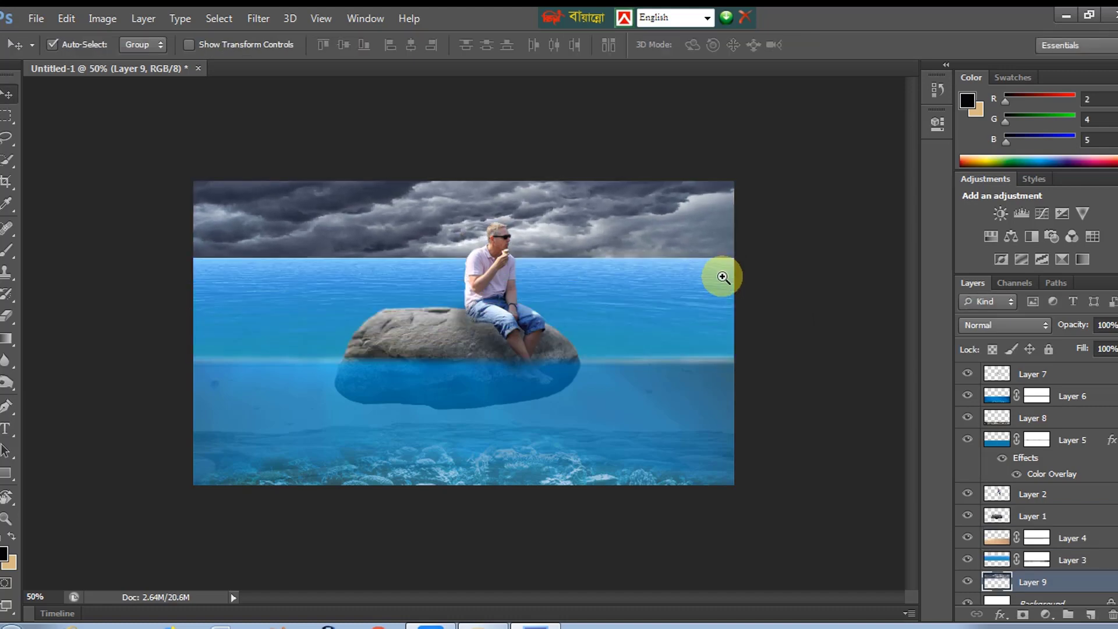
# Paint black along the horizon on the sea layer's mask with a 90 px brush to blend the water into the clouds
pyautogui.keyDown('ctrl'); pyautogui.click(723, 277); pyautogui.keyUp('ctrl')
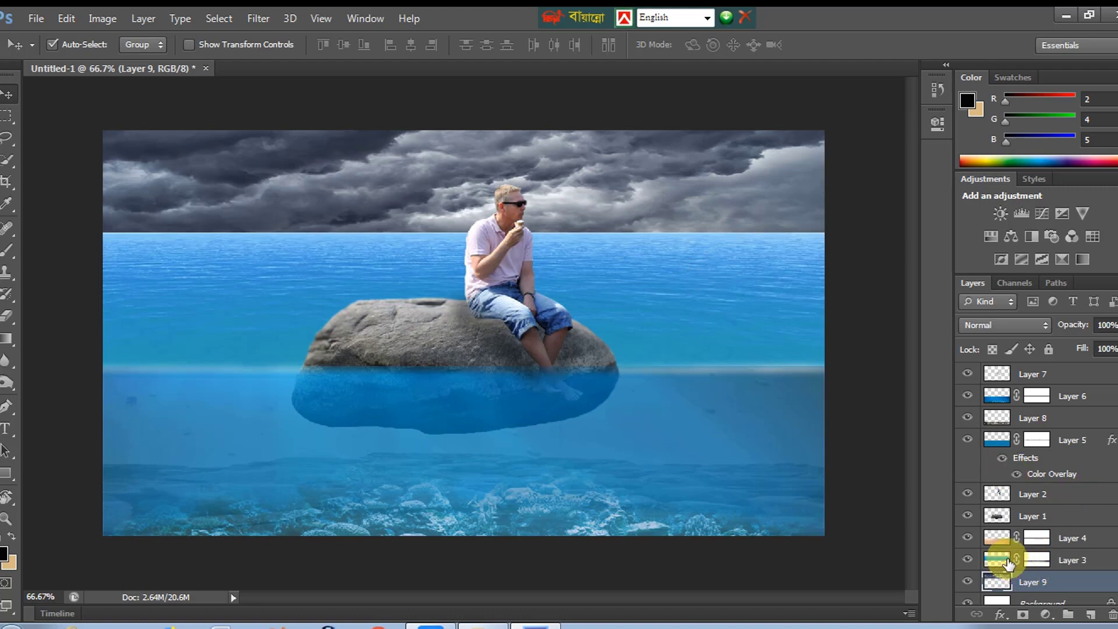
pyautogui.click(1031, 560)
pyautogui.press('b')
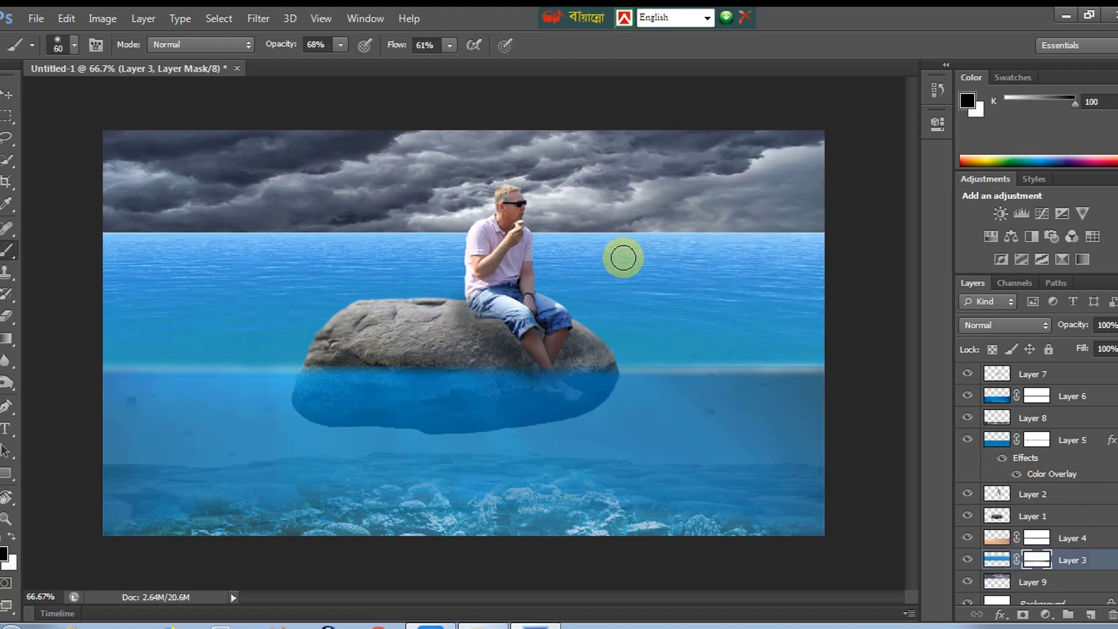
pyautogui.press(']')
pyautogui.press(']')
pyautogui.moveTo(807, 216)
pyautogui.mouseDown()
pyautogui.moveTo(442, 200)
pyautogui.moveTo(126, 213)
pyautogui.moveTo(670, 216)
pyautogui.moveTo(132, 199)
pyautogui.moveTo(178, 205)
pyautogui.moveTo(56, 214)
pyautogui.moveTo(797, 202)
pyautogui.moveTo(498, 231)
pyautogui.moveTo(156, 234)
pyautogui.moveTo(770, 230)
pyautogui.mouseUp()
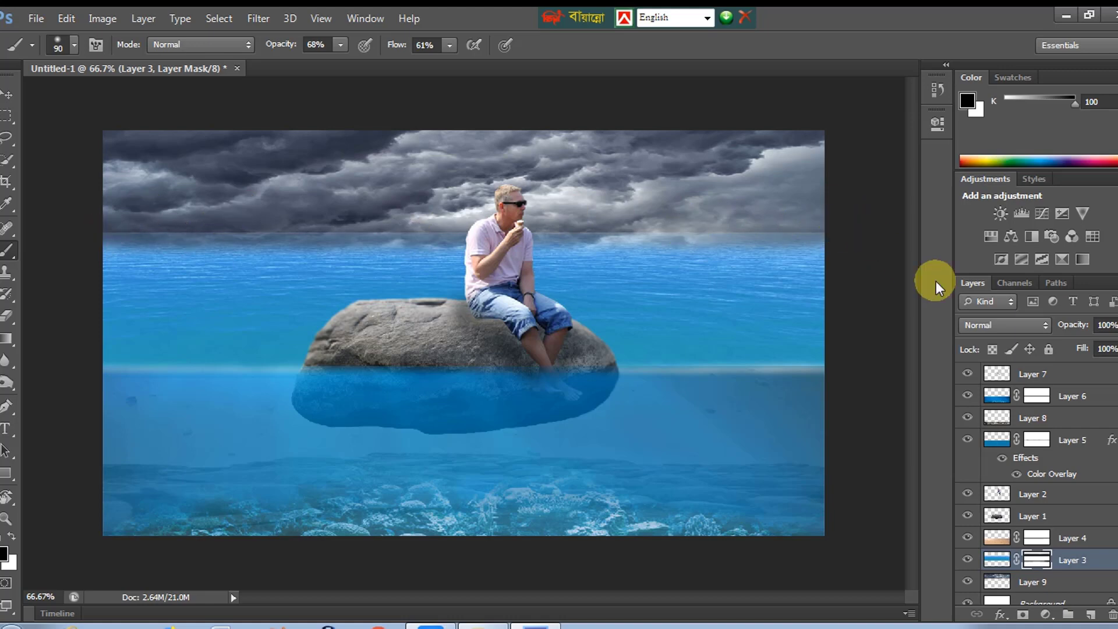
pyautogui.moveTo(321, 233)
pyautogui.mouseDown()
pyautogui.moveTo(56, 227)
pyautogui.moveTo(870, 237)
pyautogui.moveTo(133, 217)
pyautogui.mouseUp()
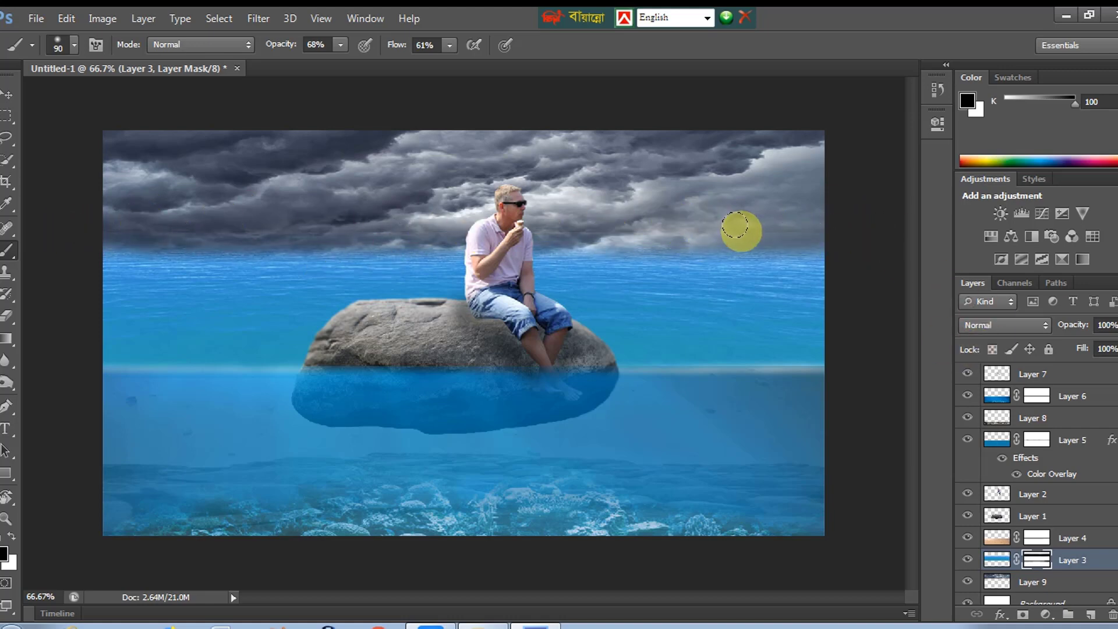
pyautogui.press('v')
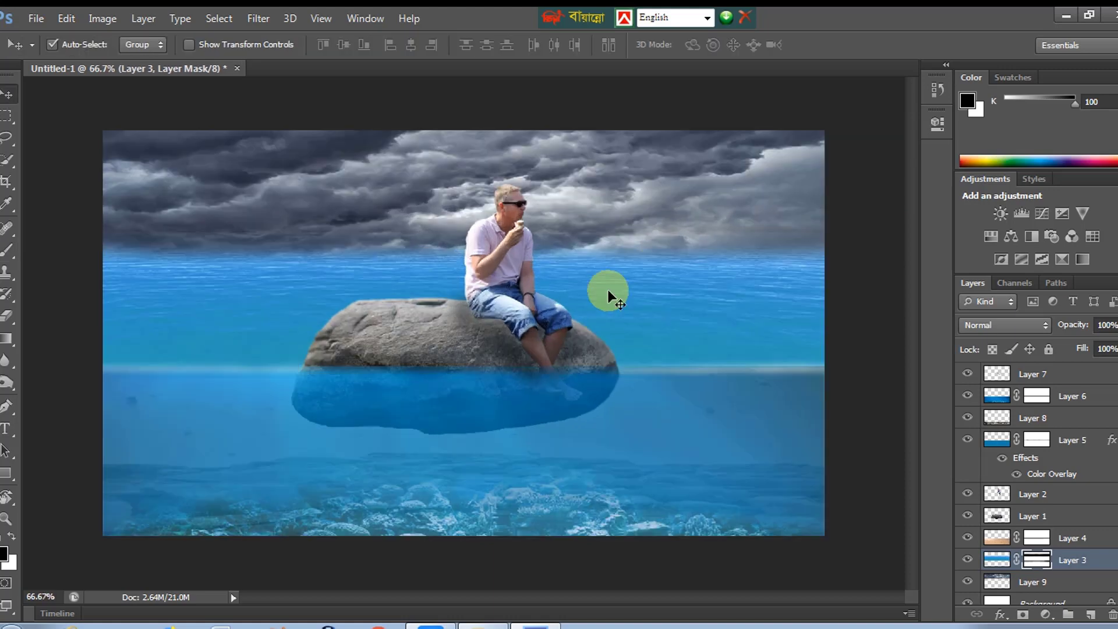
# Open the whale image 2edaed328cb620452ec3f95556982938.jpg from the Main folder inside Youtube Video on the All Backup (G:) drive
pyautogui.hotkey('ctrl', '-')
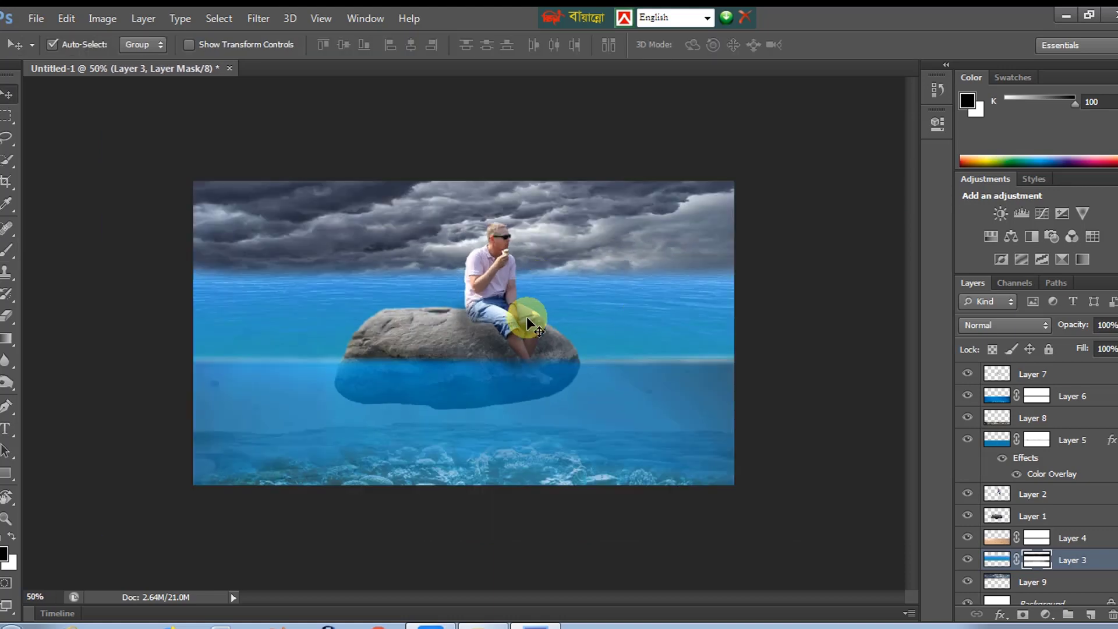
pyautogui.hotkey('ctrl', 'o')
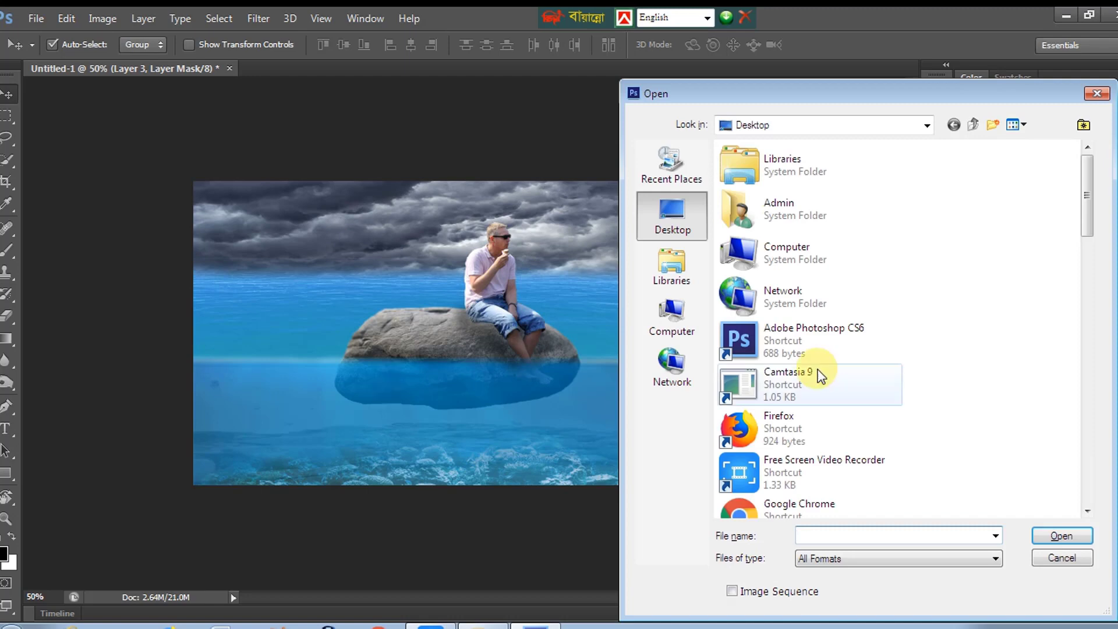
pyautogui.doubleClick(811, 252)
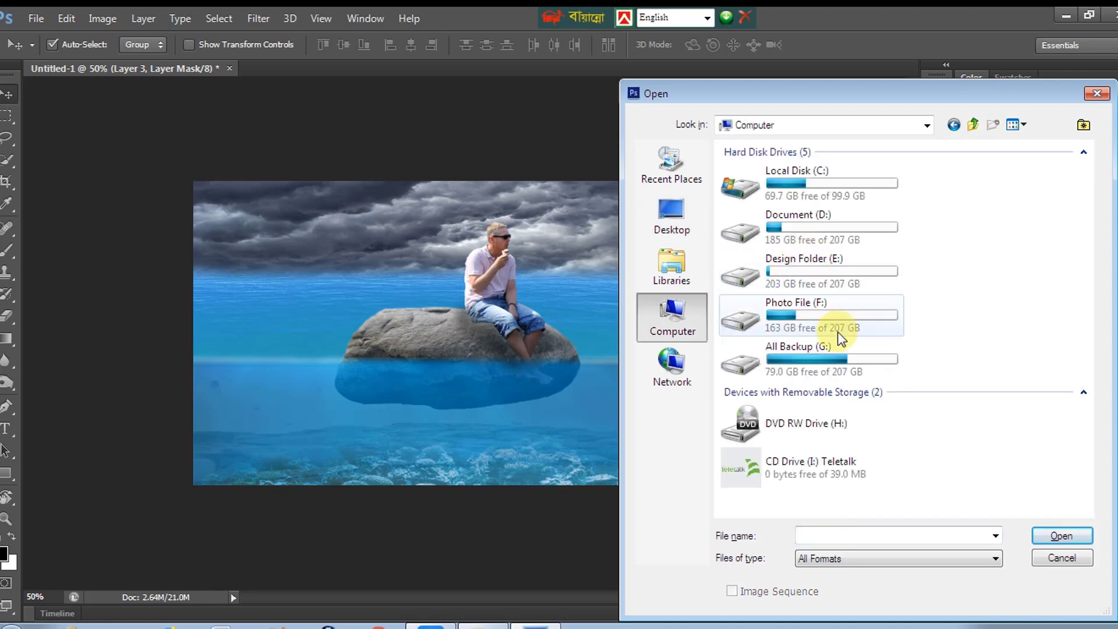
pyautogui.doubleClick(789, 345)
pyautogui.scroll(-7, 826, 362)
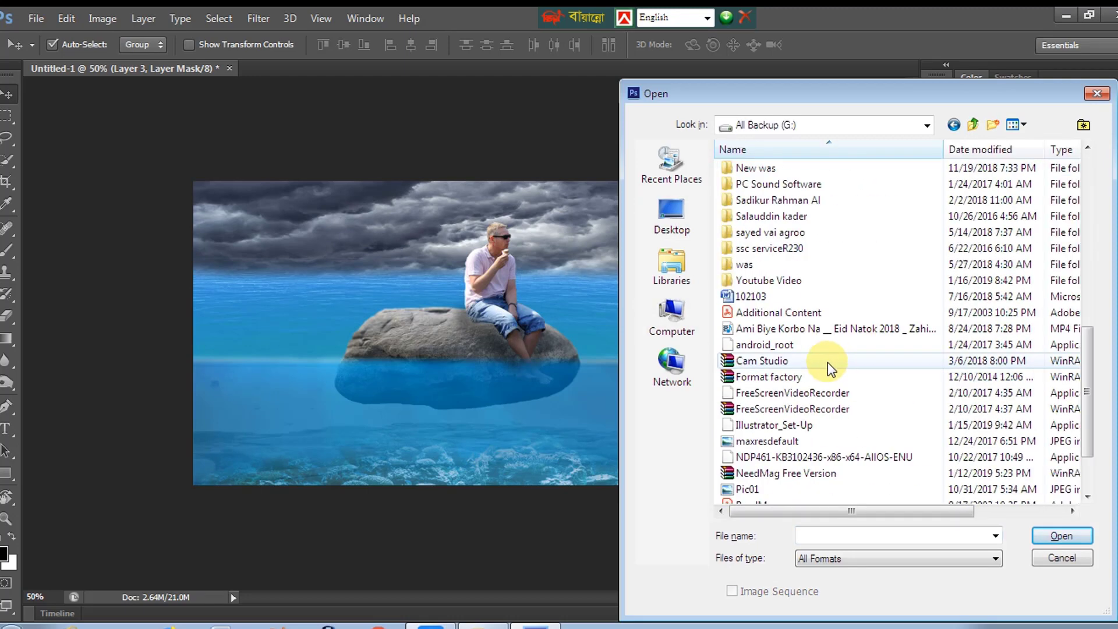
pyautogui.doubleClick(764, 282)
pyautogui.scroll(-5, 832, 370)
pyautogui.scroll(5, 827, 361)
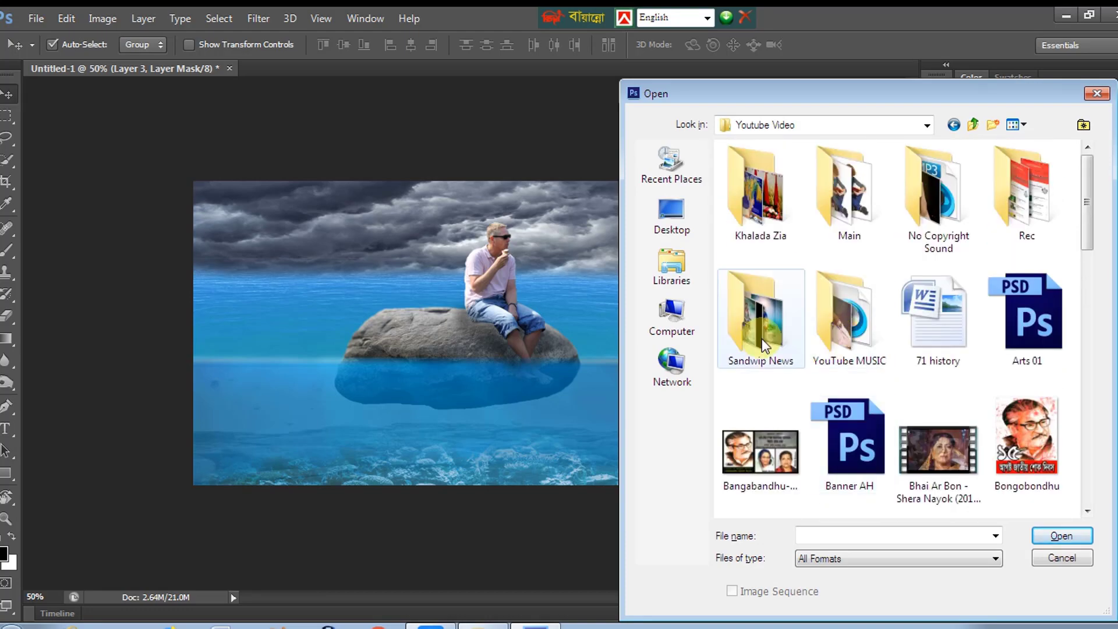
pyautogui.doubleClick(844, 192)
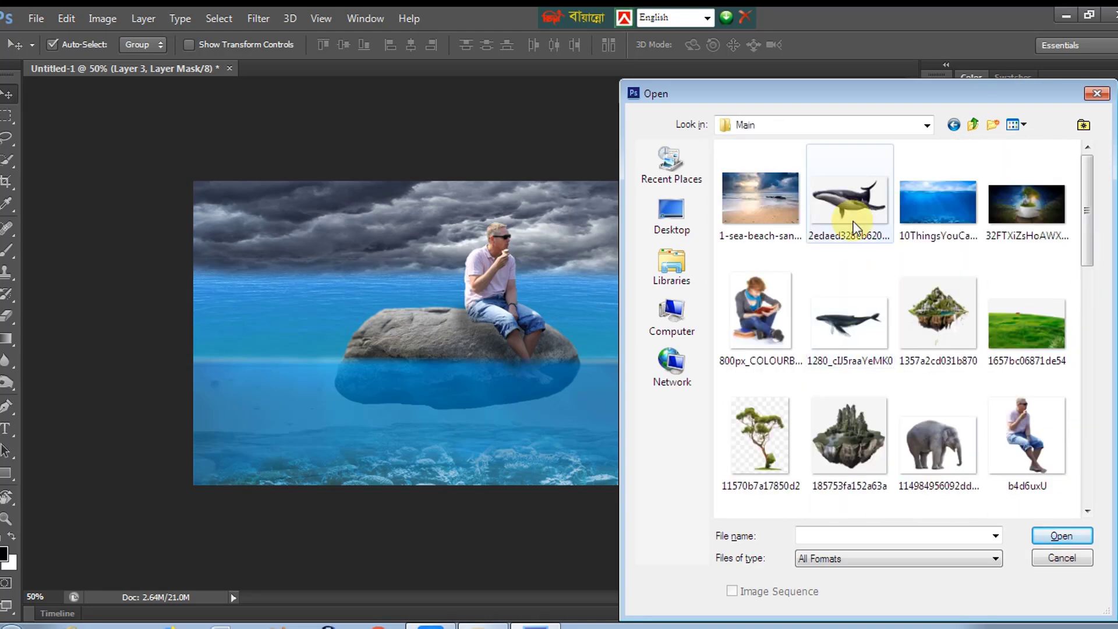
pyautogui.doubleClick(849, 200)
# Cut out the whale using an inverted Quick Selection of its white background feathered 2 px, and close the photo without saving
pyautogui.press('w')
pyautogui.moveTo(374, 241)
pyautogui.mouseDown()
pyautogui.moveTo(351, 236)
pyautogui.moveTo(691, 190)
pyautogui.moveTo(704, 274)
pyautogui.moveTo(681, 320)
pyautogui.moveTo(665, 428)
pyautogui.moveTo(616, 448)
pyautogui.moveTo(358, 462)
pyautogui.moveTo(237, 377)
pyautogui.mouseUp()
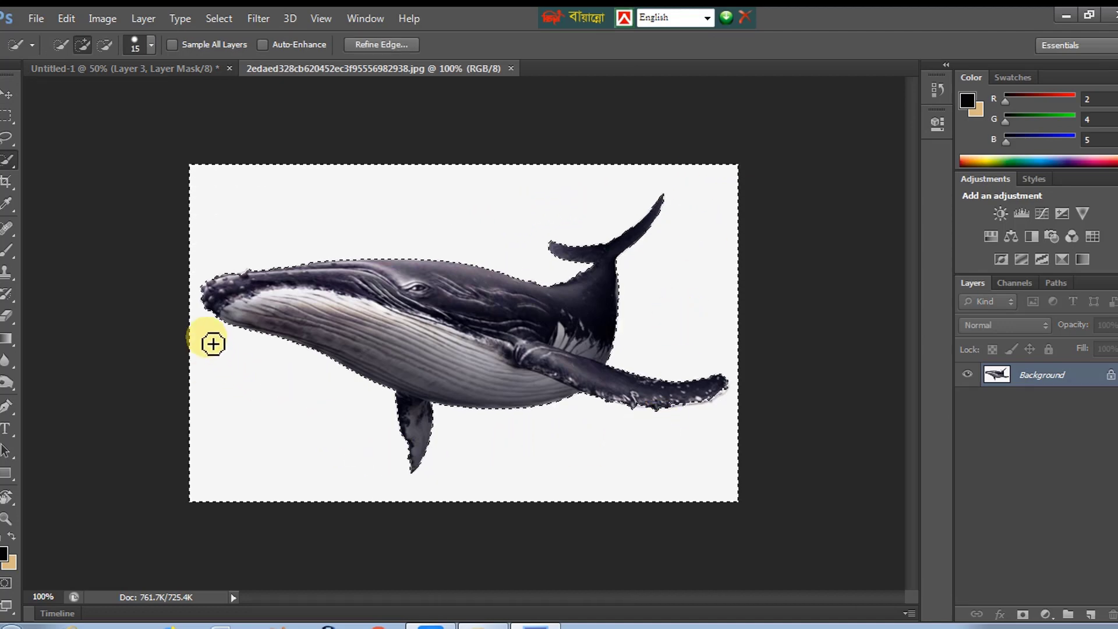
pyautogui.hotkey('shift', 'F6')
pyautogui.write('2')
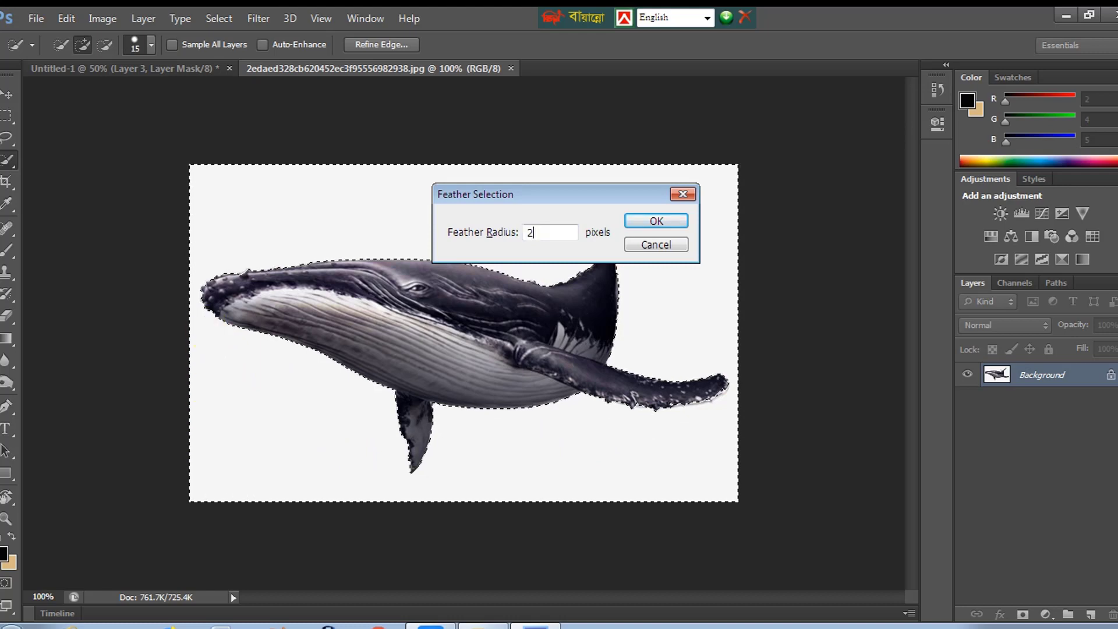
pyautogui.press('Return')
pyautogui.hotkey('ctrl', 'shift', 'i')
pyautogui.hotkey('ctrl', 'x')
pyautogui.hotkey('ctrl', 'w')
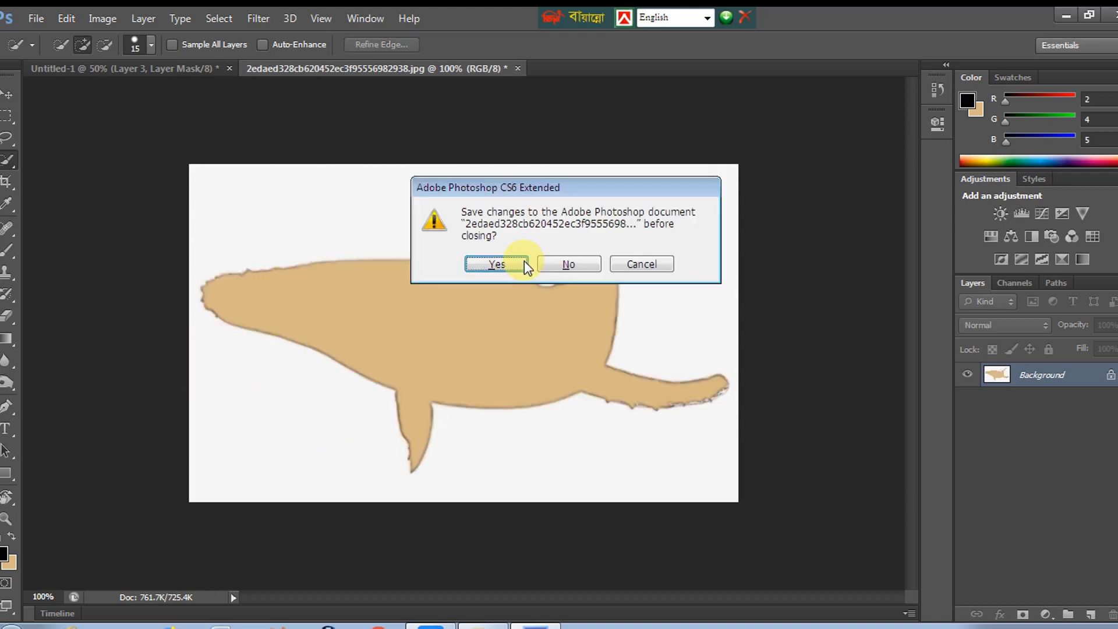
pyautogui.click(568, 264)
# Paste the whale into the composite, scale it to about 52% and place it in the sea at the stone's left
pyautogui.hotkey('ctrl', 'v')
pyautogui.hotkey('ctrl', 't')
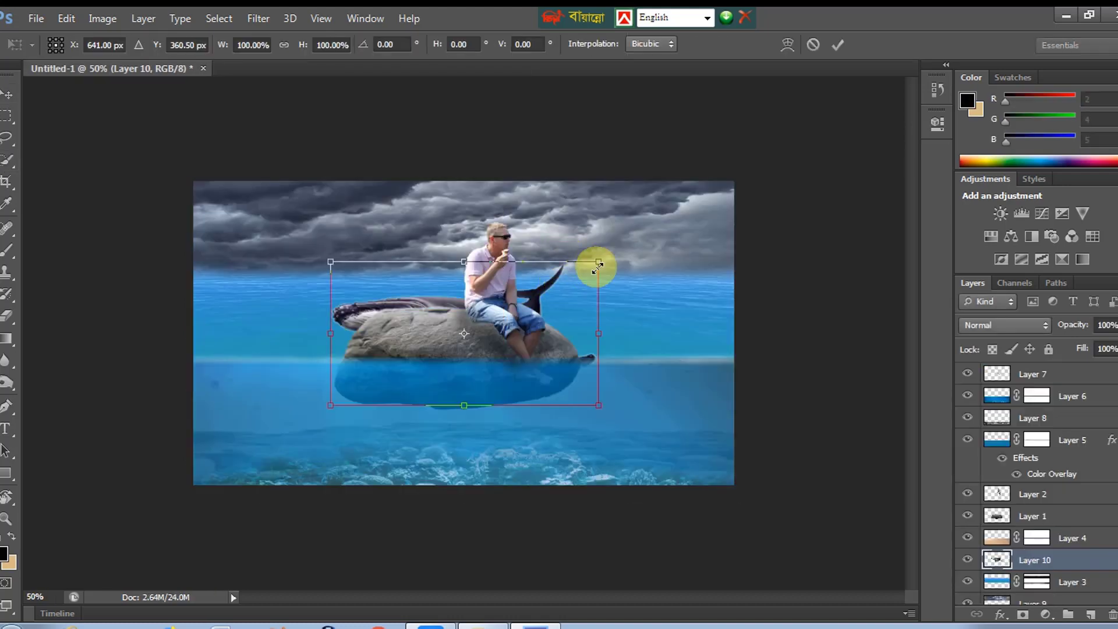
pyautogui.moveTo(608, 261); pyautogui.dragTo(571, 281)
pyautogui.moveTo(491, 328); pyautogui.dragTo(344, 322)
pyautogui.moveTo(417, 272); pyautogui.dragTo(390, 296)
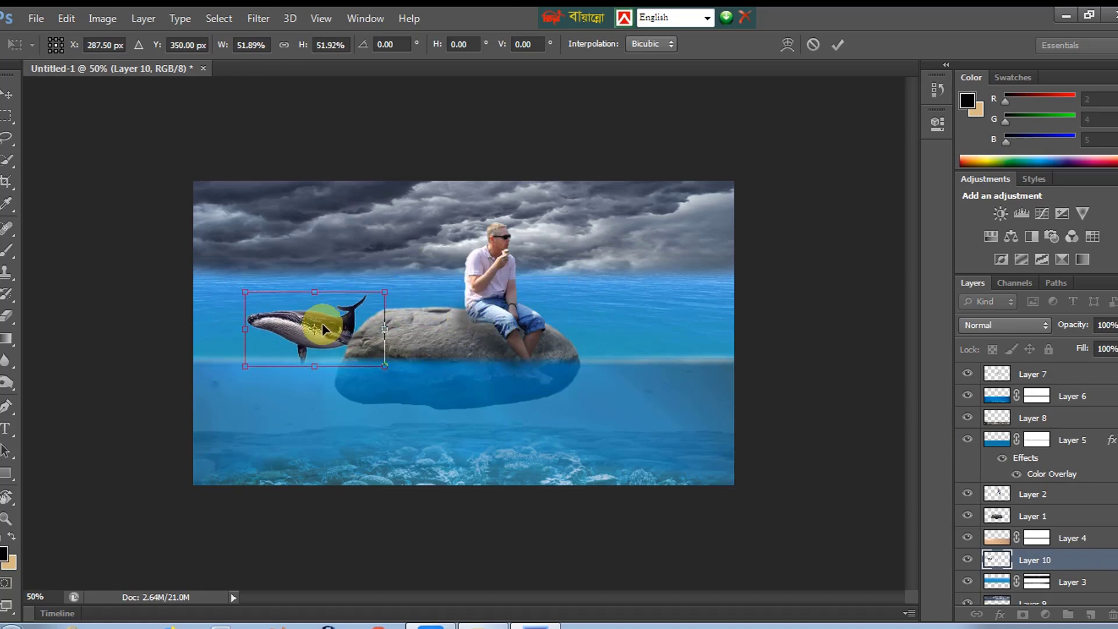
pyautogui.moveTo(323, 323)
pyautogui.mouseDown()
pyautogui.moveTo(312, 324)
pyautogui.moveTo(314, 305)
pyautogui.mouseUp()
pyautogui.press('Return')
# Shrink the pasted whale further to about 85% of its size
pyautogui.hotkey('ctrl', '+')
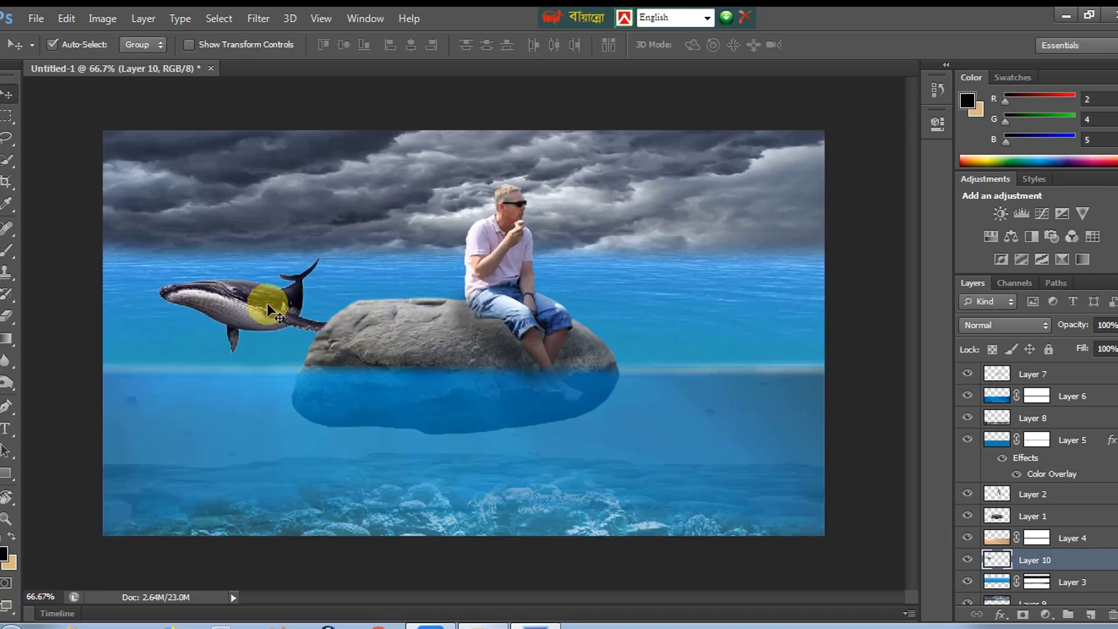
pyautogui.hotkey('ctrl', 't')
pyautogui.moveTo(333, 256); pyautogui.dragTo(320, 263)
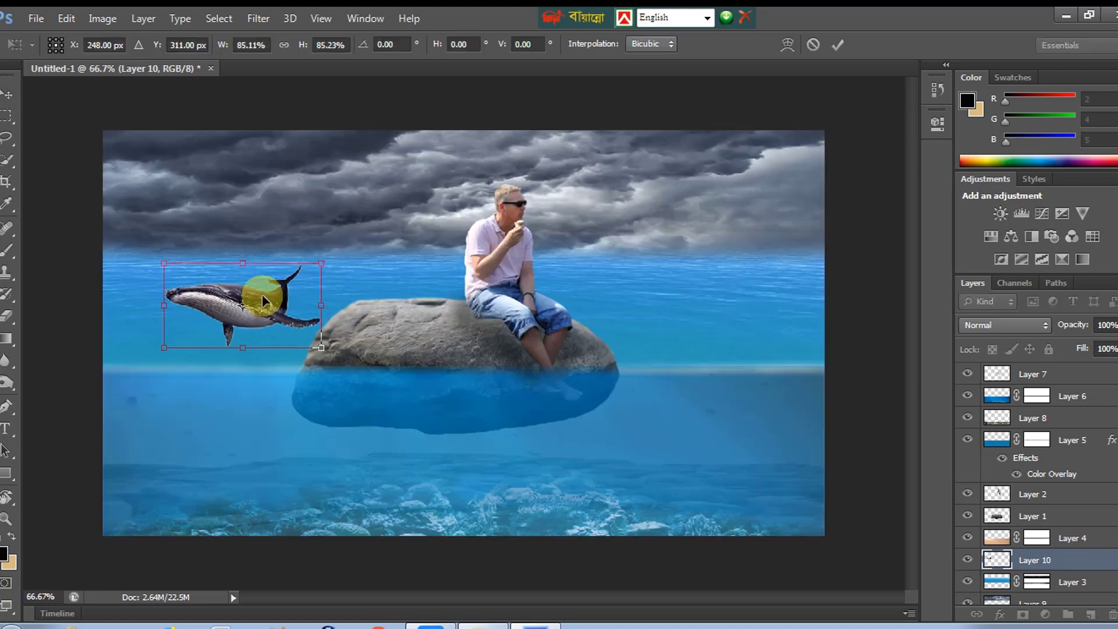
pyautogui.press('Return')
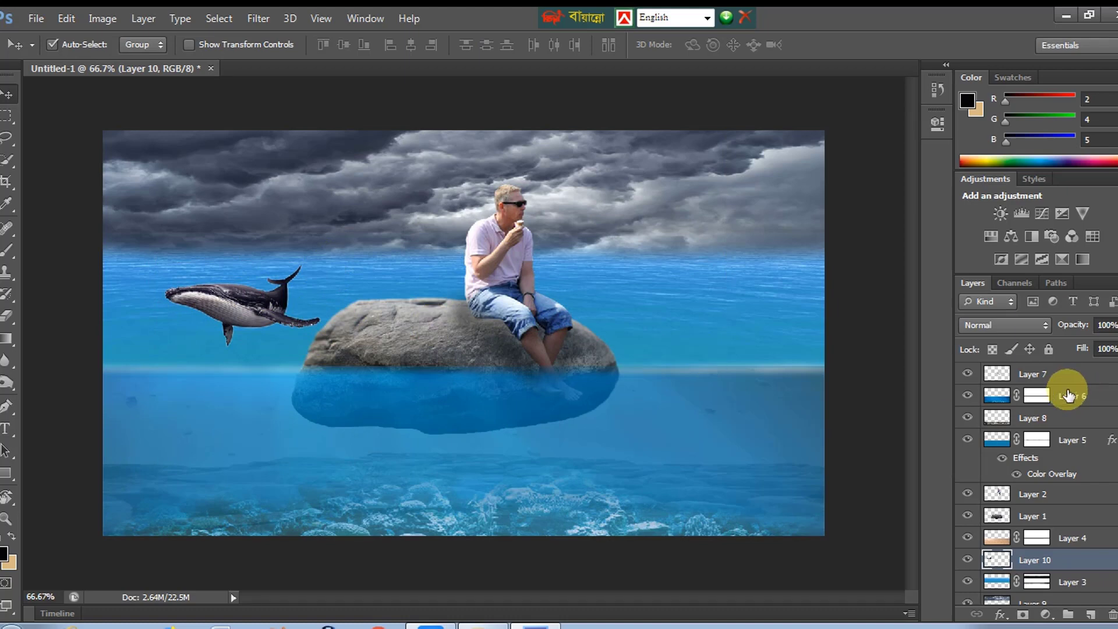
# Add a mask to the whale layer and paint its belly and fins black with a 60 px brush to submerge them
pyautogui.click(1023, 616)
pyautogui.press('b')
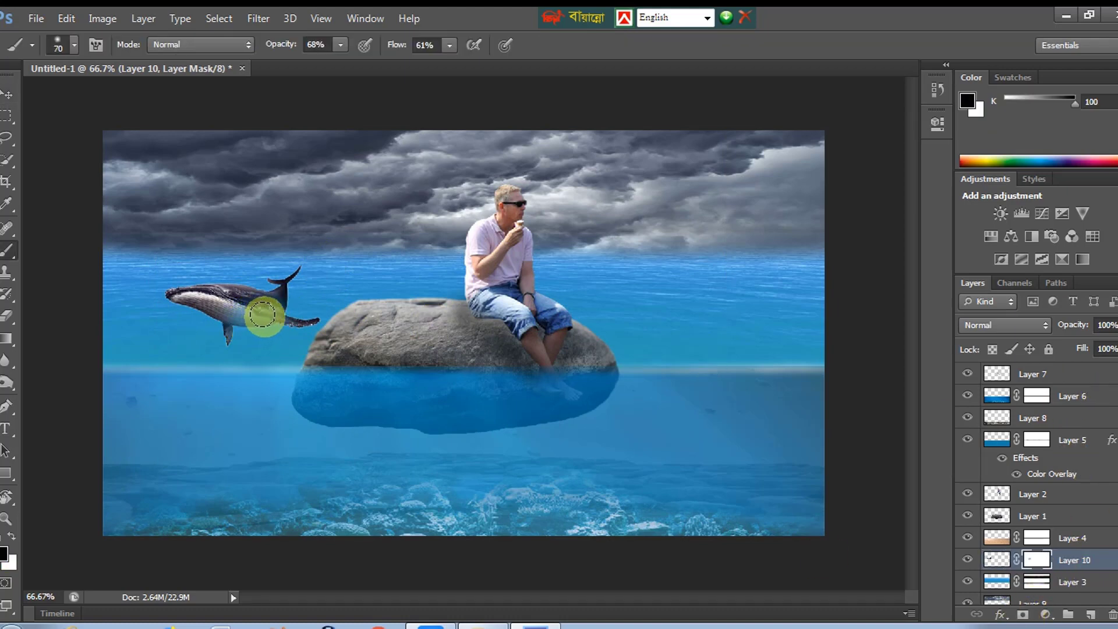
pyautogui.press('[')
pyautogui.moveTo(262, 315)
pyautogui.mouseDown()
pyautogui.moveTo(310, 321)
pyautogui.moveTo(248, 316)
pyautogui.moveTo(269, 318)
pyautogui.moveTo(200, 341)
pyautogui.moveTo(234, 331)
pyautogui.moveTo(219, 312)
pyautogui.moveTo(188, 318)
pyautogui.moveTo(293, 308)
pyautogui.moveTo(247, 330)
pyautogui.moveTo(315, 315)
pyautogui.moveTo(218, 332)
pyautogui.mouseUp()
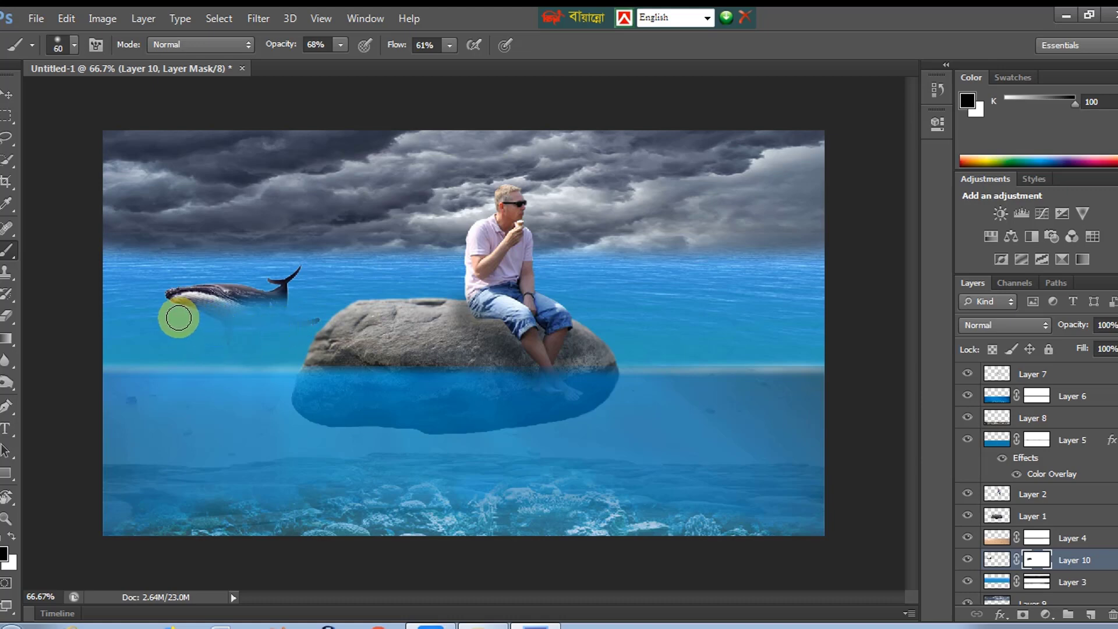
pyautogui.hotkey('ctrl', '-')
pyautogui.hotkey('ctrl', '-')
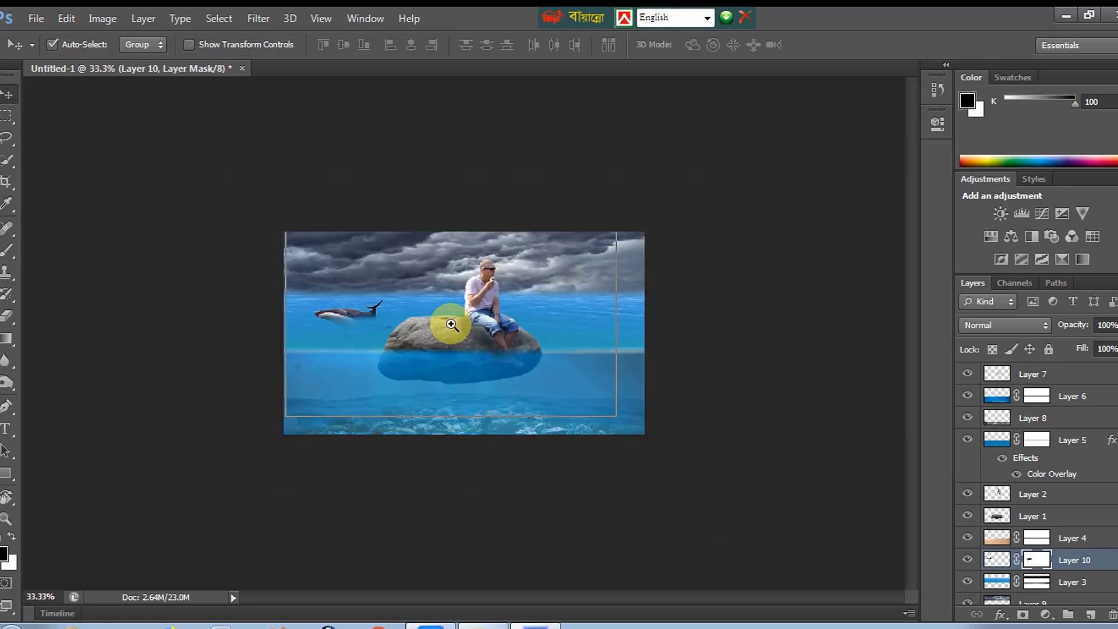
pyautogui.hotkey('ctrl', '+')
# Open the second whale image 1280_cIJ5raaYeMK0, cut its entire content and close the file without saving
pyautogui.hotkey('ctrl', 'o')
pyautogui.doubleClick(865, 319)
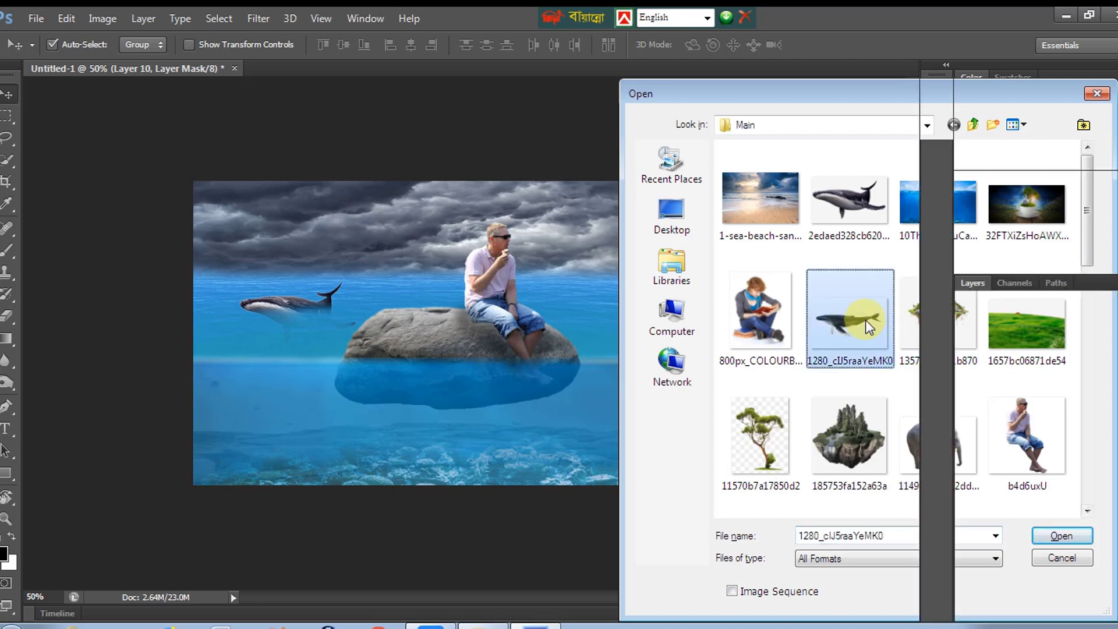
pyautogui.hotkey('ctrl', 'a')
pyautogui.hotkey('ctrl', 'x')
pyautogui.hotkey('ctrl', 'w')
pyautogui.click(565, 254)
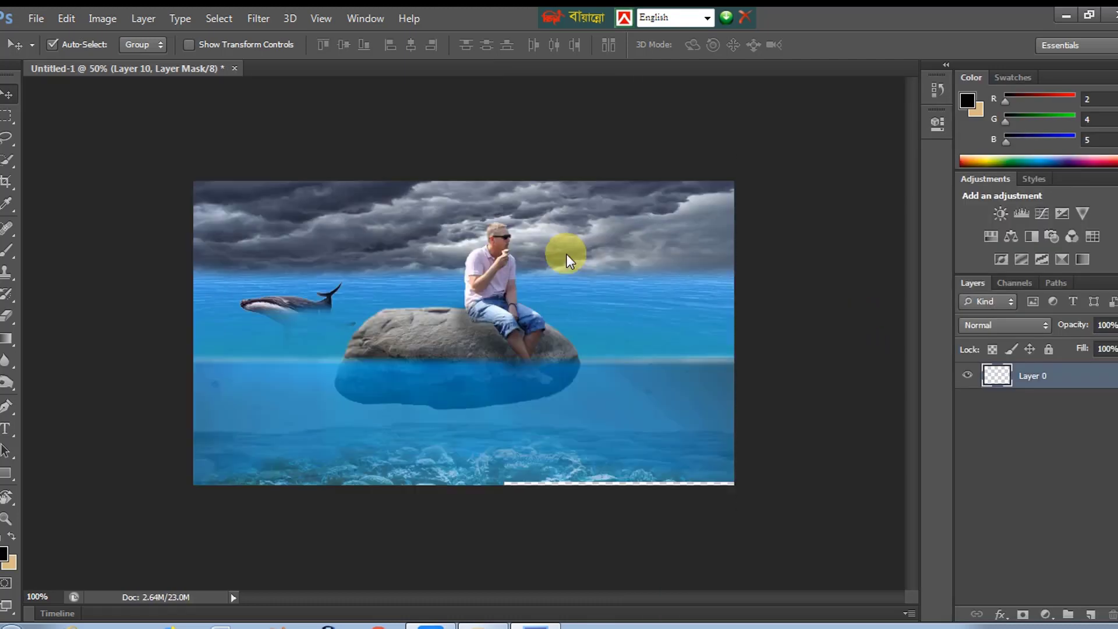
# Paste the second whale, scale it down and place it in the sea to the right of the man
pyautogui.hotkey('ctrl', 'v')
pyautogui.hotkey('ctrl', 't')
pyautogui.moveTo(505, 302); pyautogui.dragTo(684, 281)
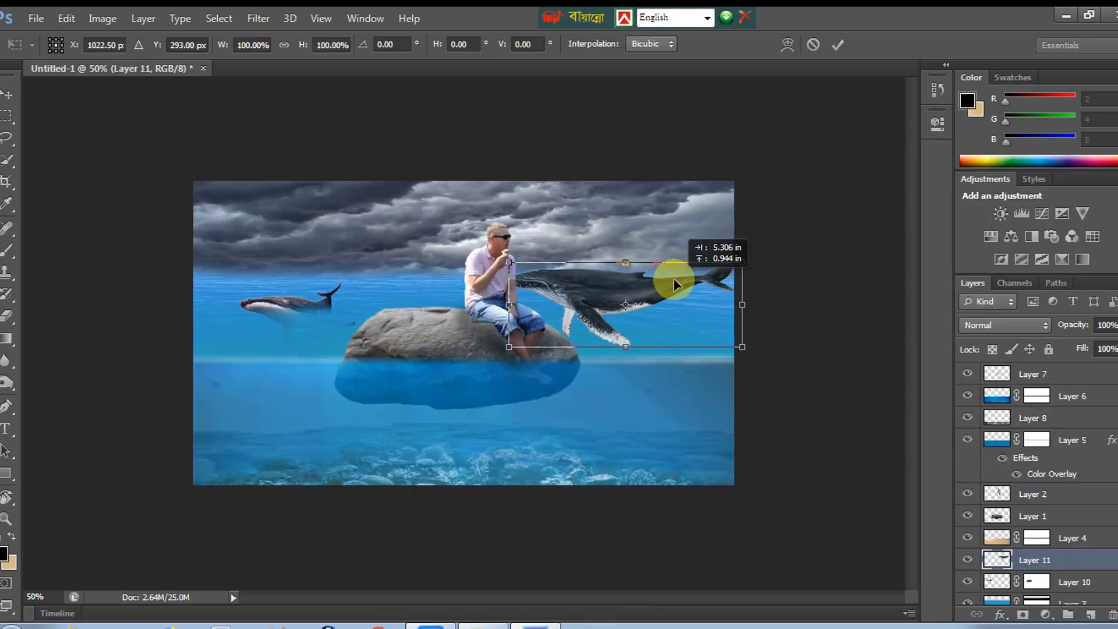
pyautogui.moveTo(757, 349); pyautogui.dragTo(685, 327)
pyautogui.moveTo(621, 305); pyautogui.dragTo(647, 319)
pyautogui.press('Return')
# Shrink the second whale slightly more with Free Transform
pyautogui.hotkey('ctrl', '+')
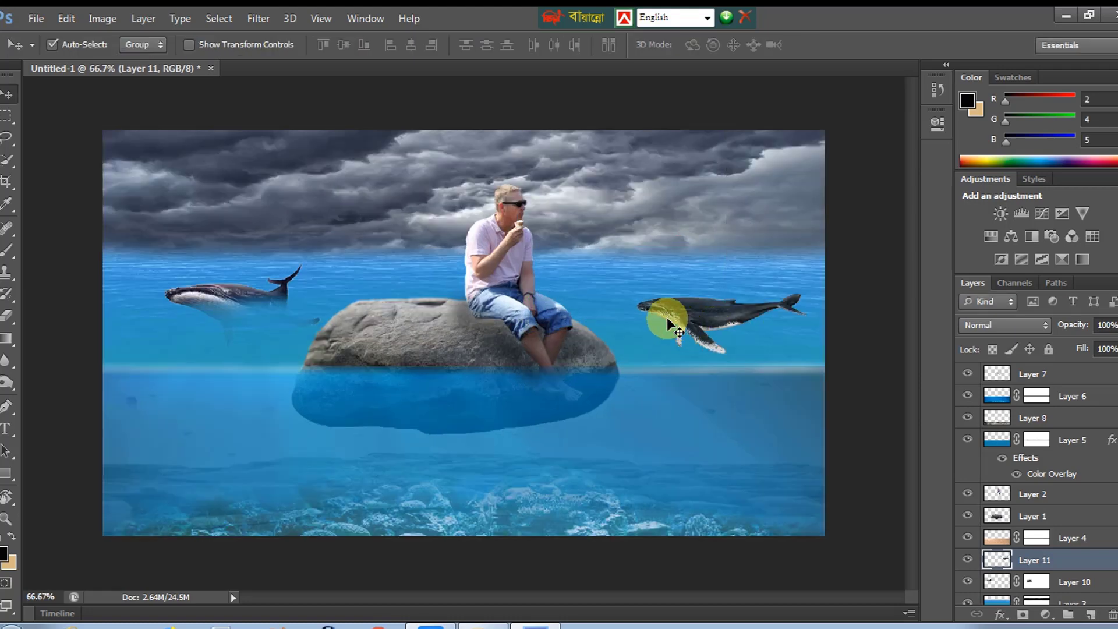
pyautogui.hotkey('ctrl', 't')
pyautogui.moveTo(817, 358); pyautogui.dragTo(795, 355)
pyautogui.press('Return')
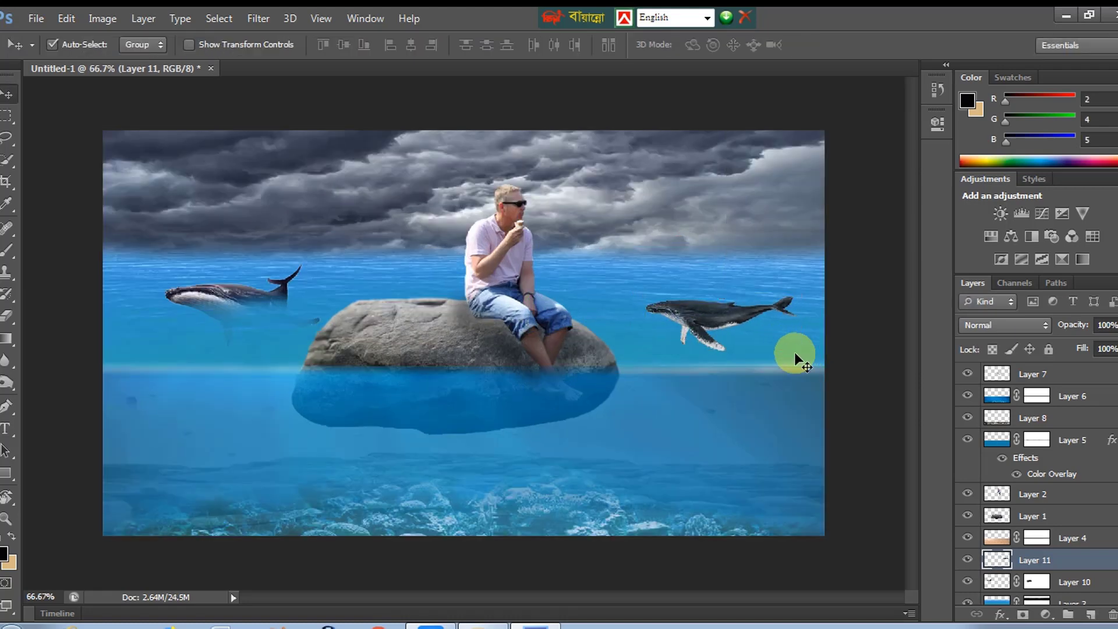
# Add a mask to the second whale's layer and paint black softly along its underside to fade it into the water
pyautogui.click(796, 353)
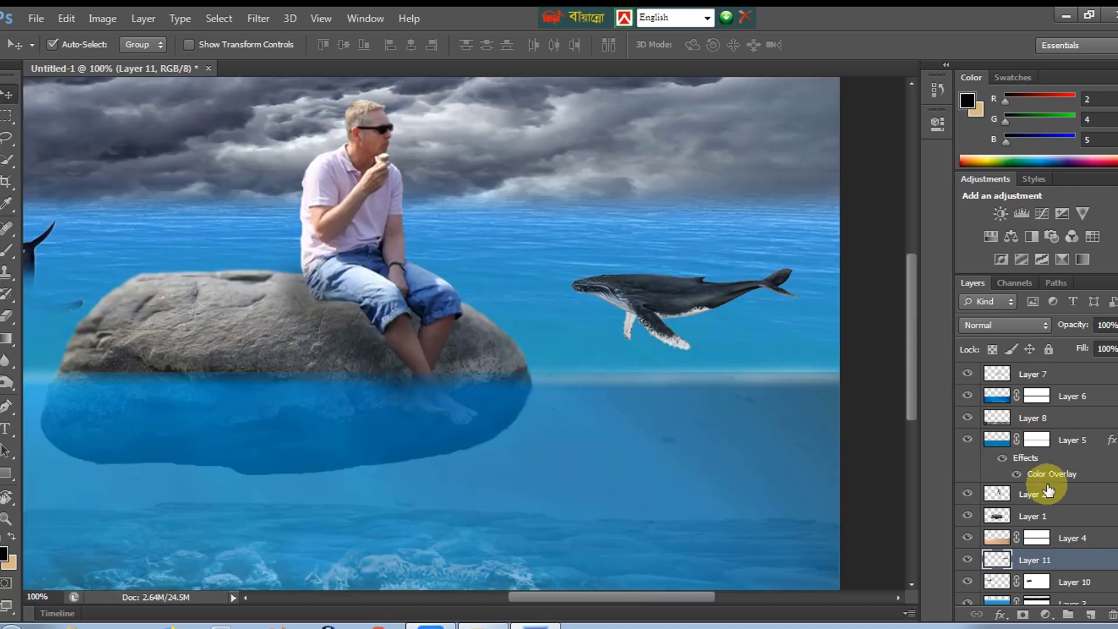
pyautogui.click(1021, 616)
pyautogui.press('b')
pyautogui.press('[')
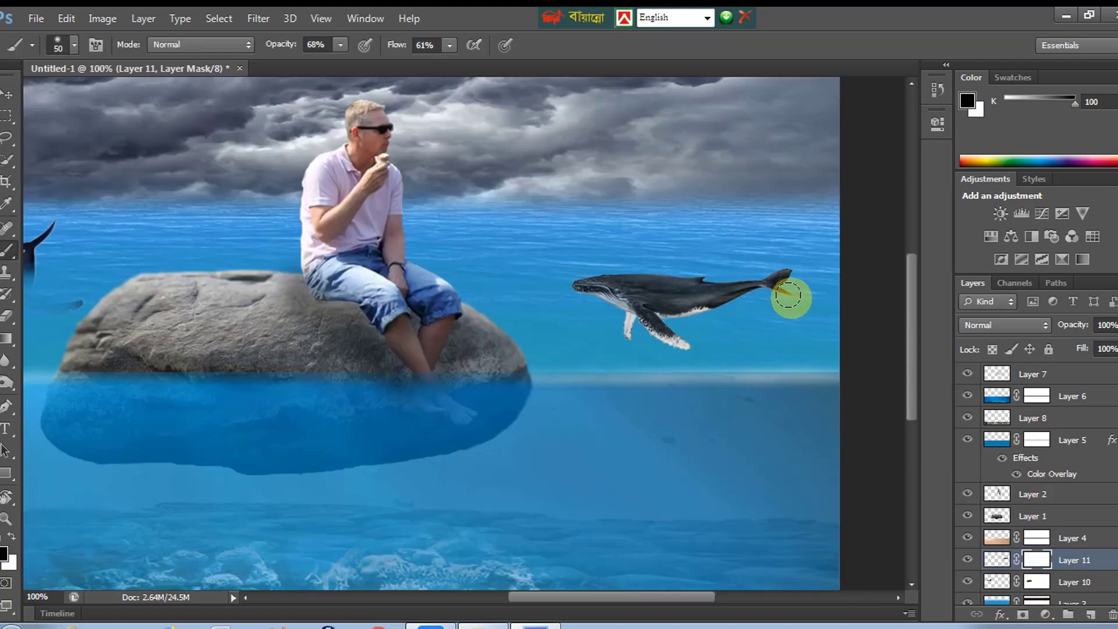
pyautogui.moveTo(783, 299)
pyautogui.mouseDown()
pyautogui.moveTo(686, 315)
pyautogui.moveTo(753, 314)
pyautogui.moveTo(618, 324)
pyautogui.moveTo(680, 318)
pyautogui.mouseUp()
pyautogui.hotkey('ctrl', 'z')
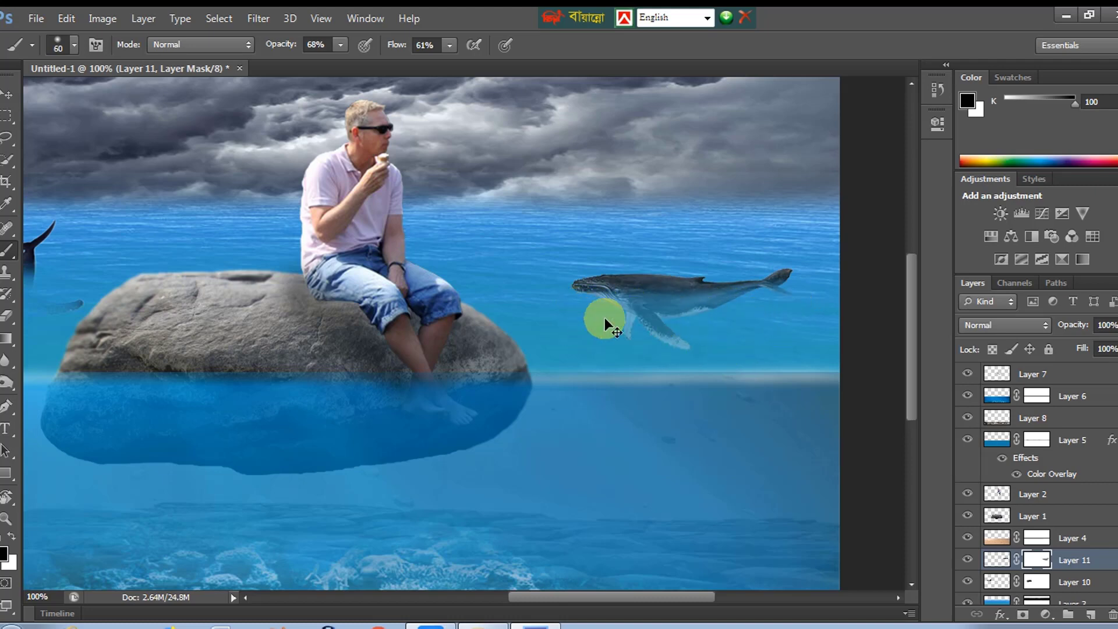
# Fade the second whale's tail and flippers further by painting black on its mask with a 60 px brush
pyautogui.hotkey('ctrl', '-')
pyautogui.press('v')
pyautogui.hotkey('ctrl', '-')
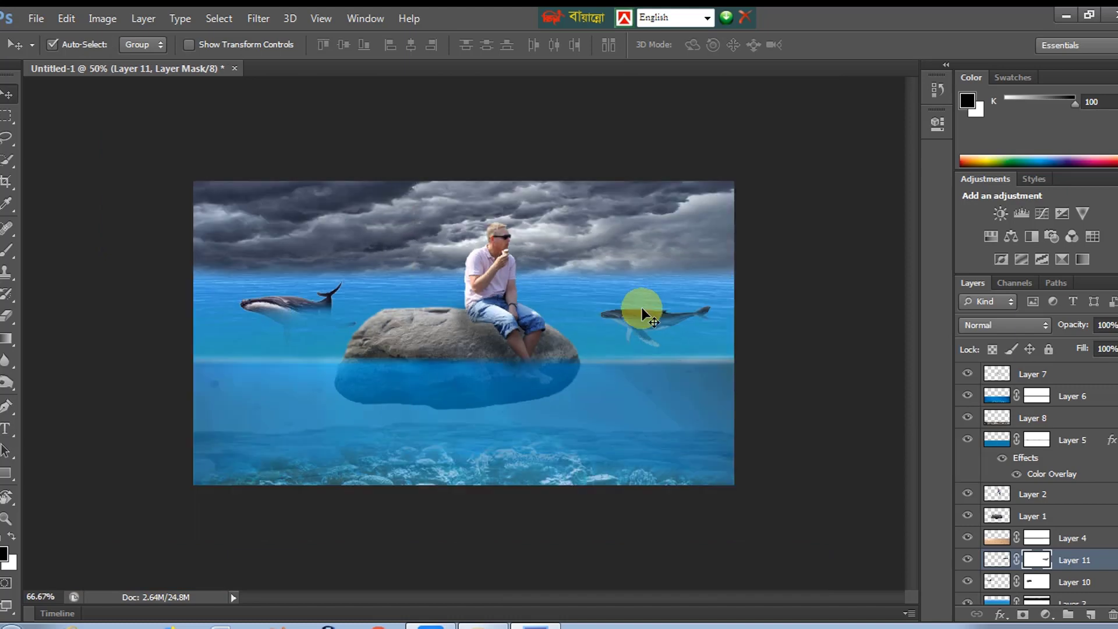
pyautogui.hotkey('ctrl', '+')
pyautogui.press('b')
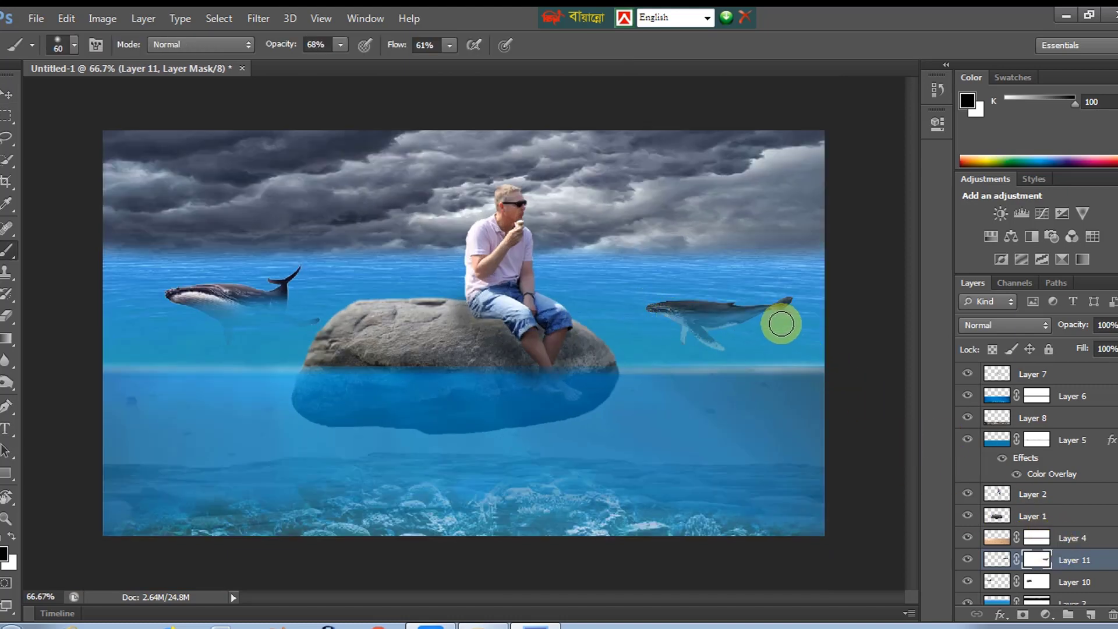
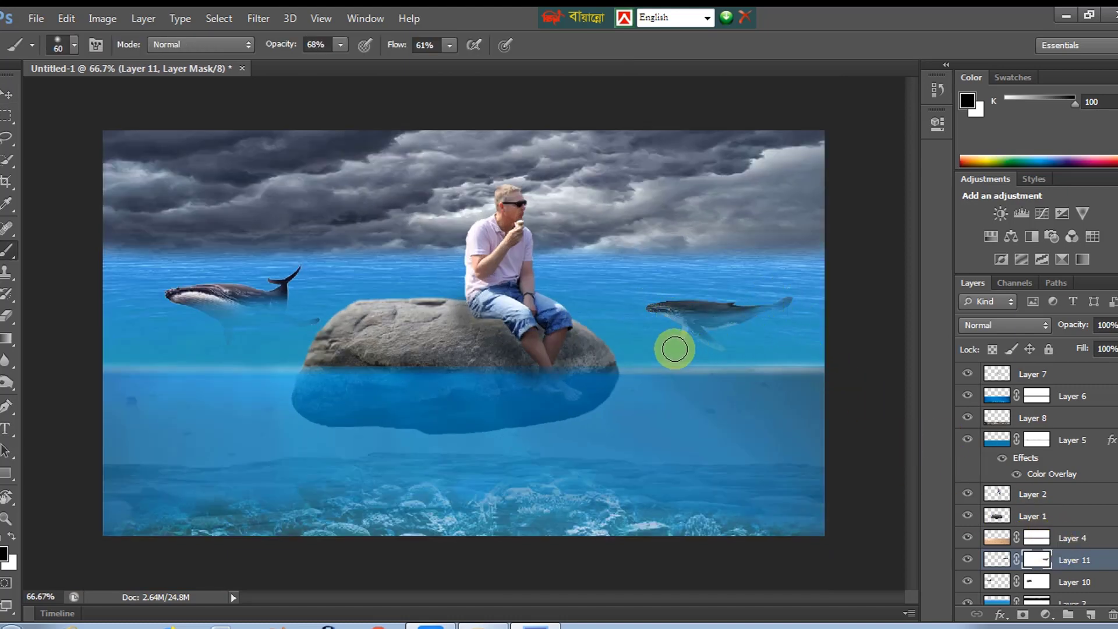
pyautogui.hotkey('ctrl', '-')
pyautogui.hotkey('ctrl', '+')
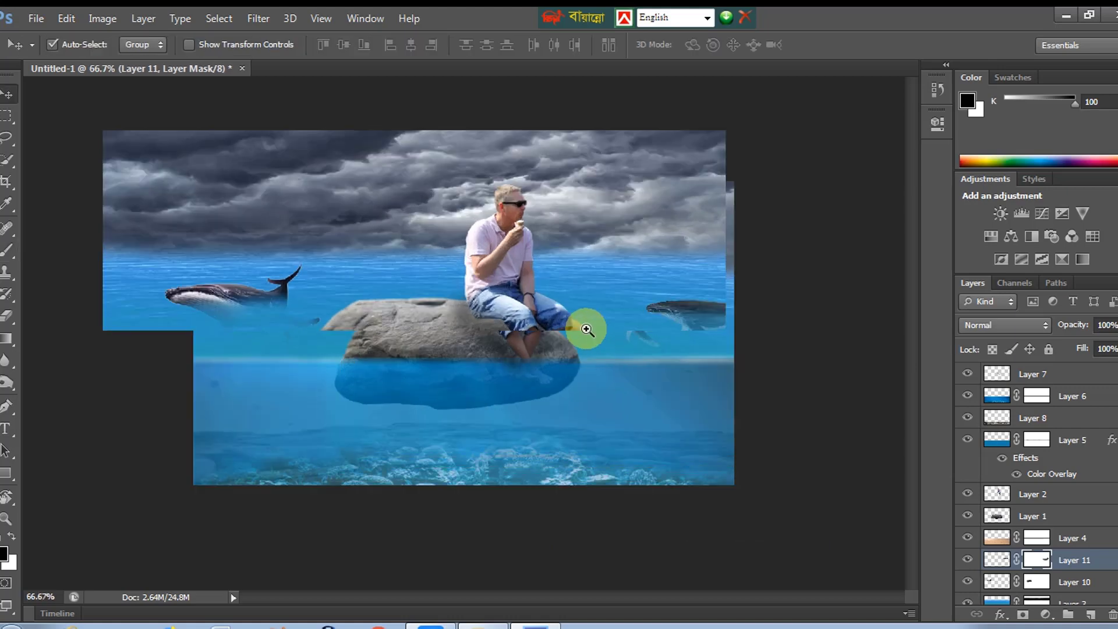
pyautogui.hotkey('ctrl', '-')
# Browse the images in the Main folder for another element to add, and leave without opening one
pyautogui.hotkey('ctrl', 'o')
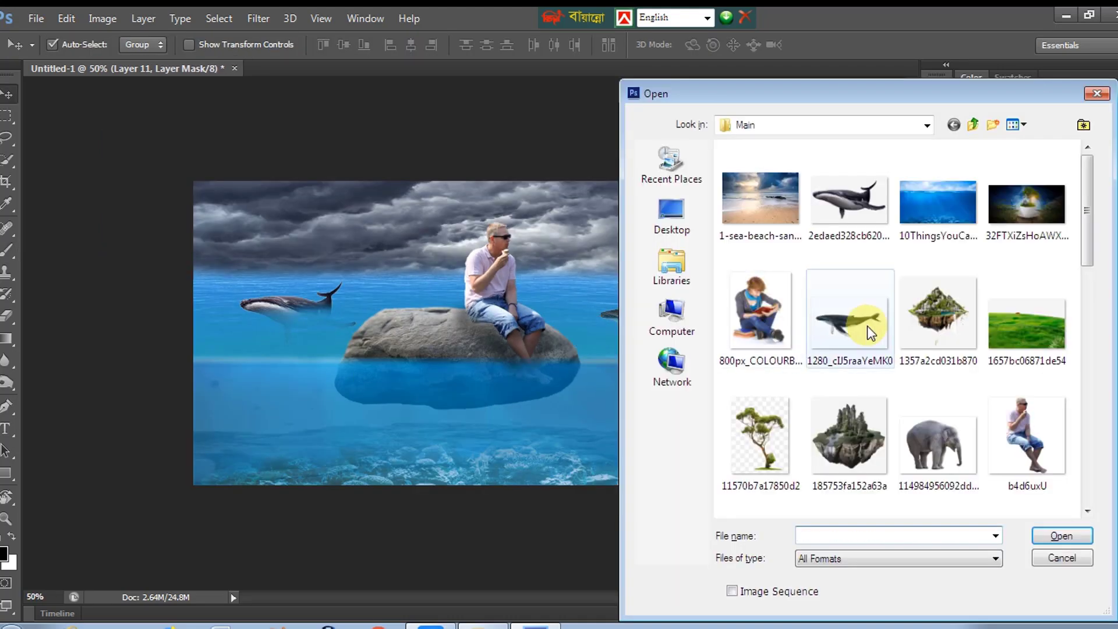
pyautogui.click(837, 475)
pyautogui.press('Down')
pyautogui.press('Down')
pyautogui.press('Down')
pyautogui.press('Down')
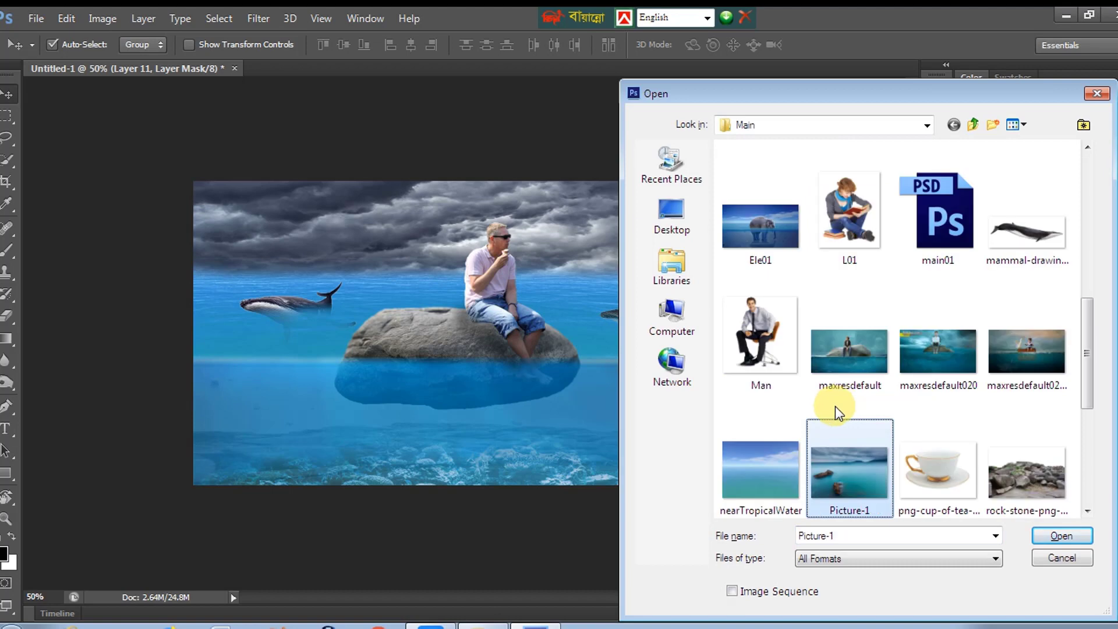
pyautogui.press('Down')
pyautogui.press('Down')
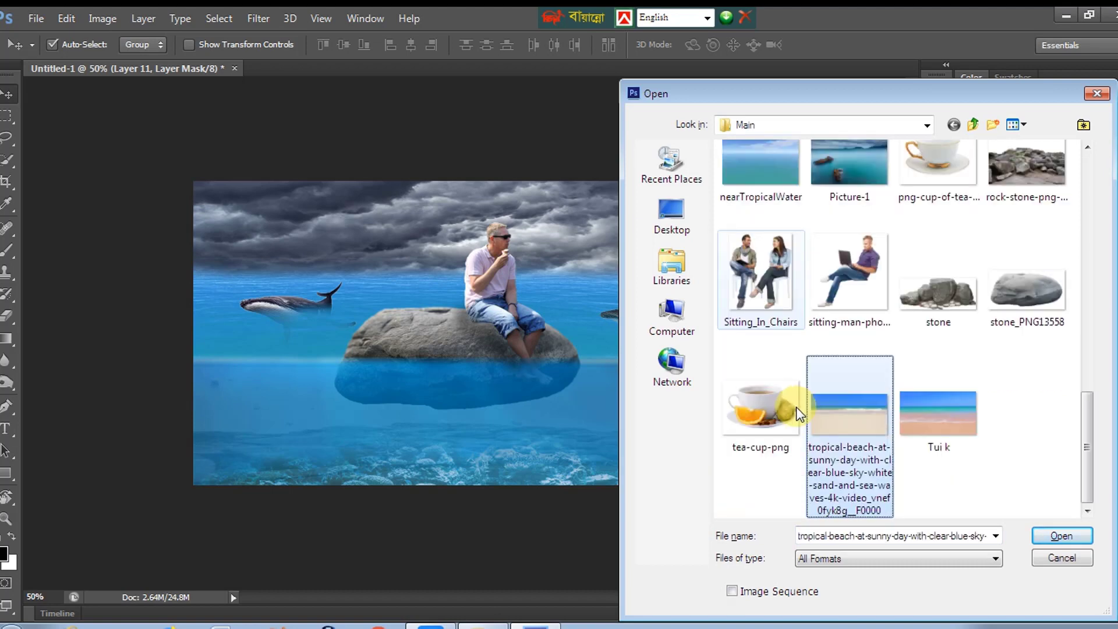
pyautogui.scroll(2, 807, 406)
pyautogui.click(1057, 558)
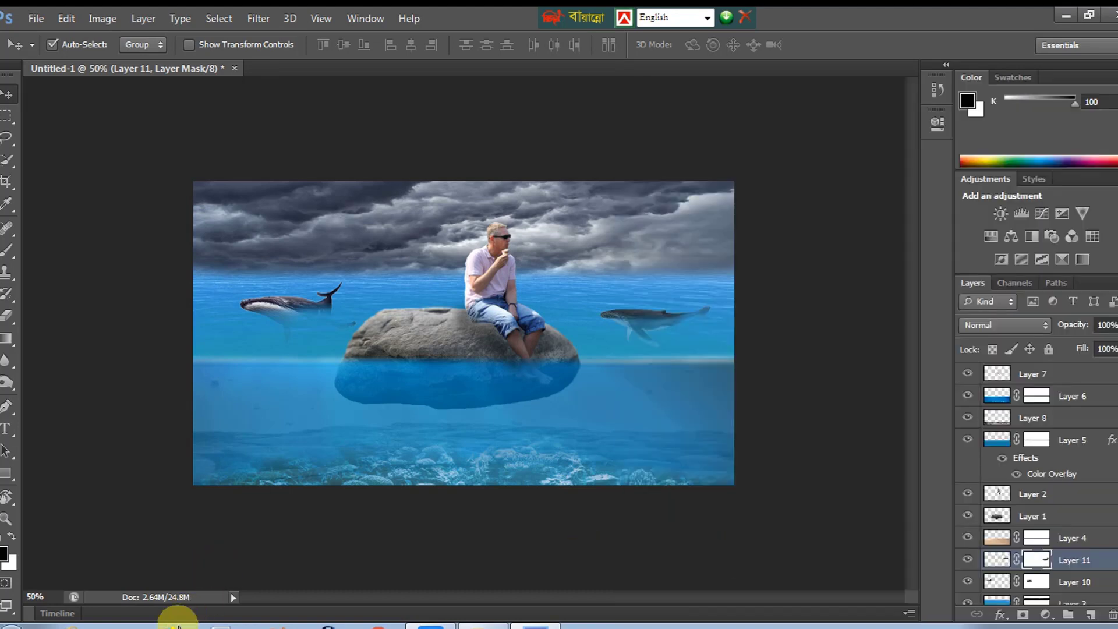
# Switch to Firefox and load google.com
pyautogui.click(169, 622)
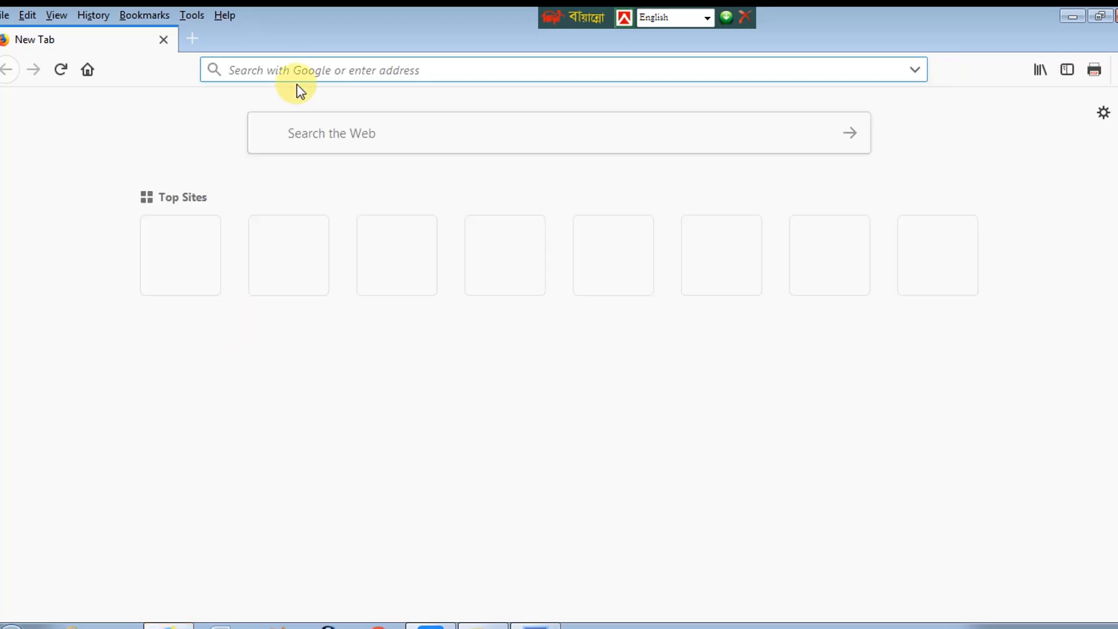
pyautogui.click(297, 69)
pyautogui.write('google.com')
pyautogui.press('Return')
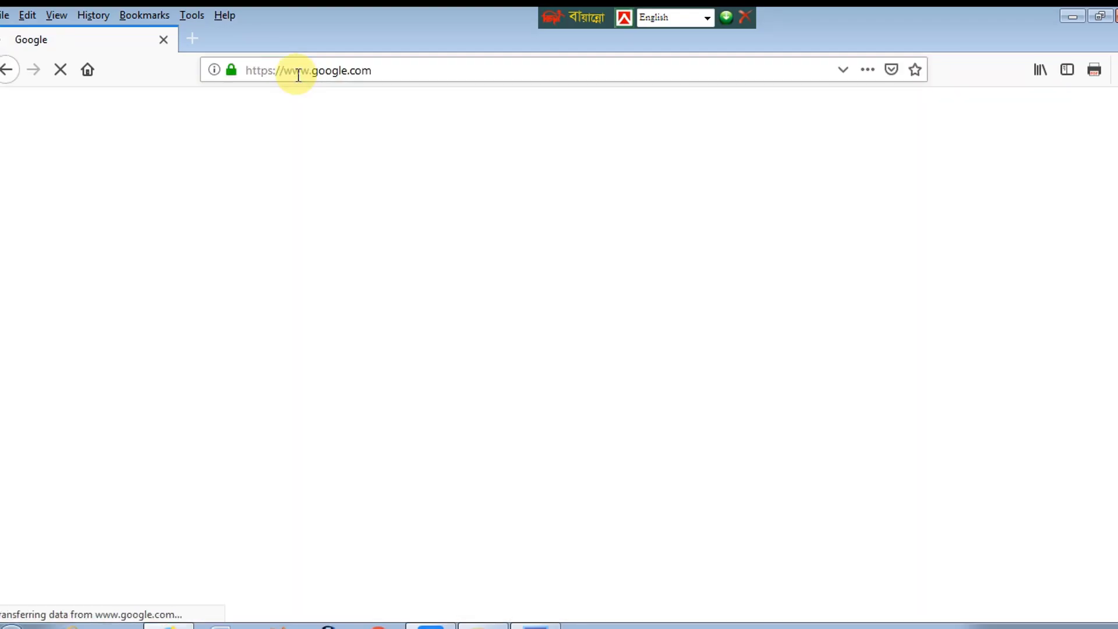
# Search Google Images for "Fish png" and preview the 1000 × 471 silver fish with orange fins
pyautogui.write('Fis')
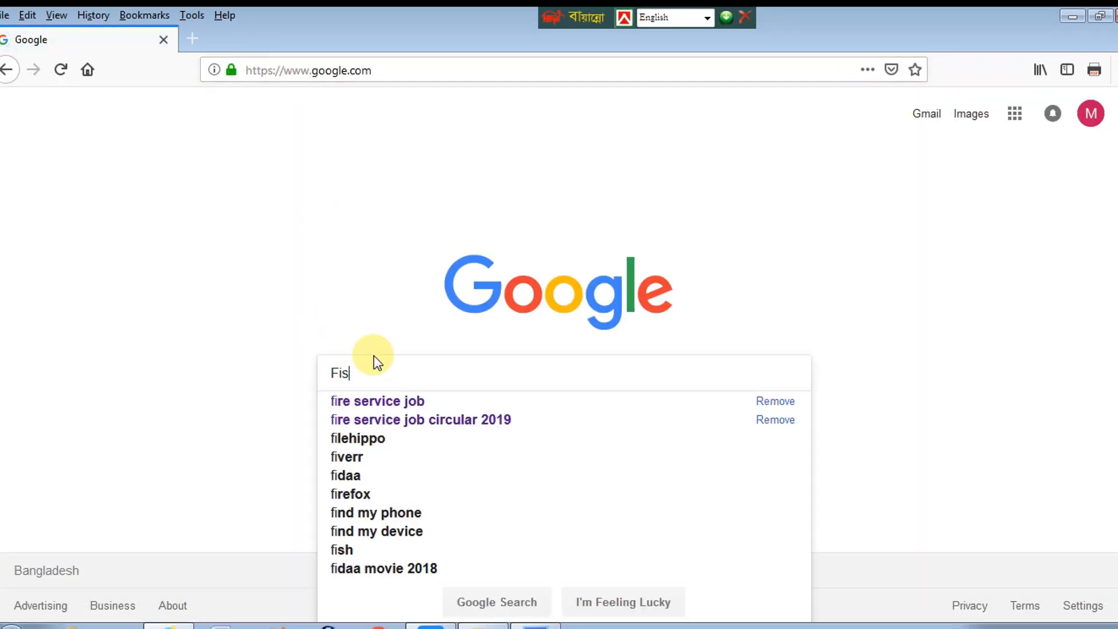
pyautogui.write('h png')
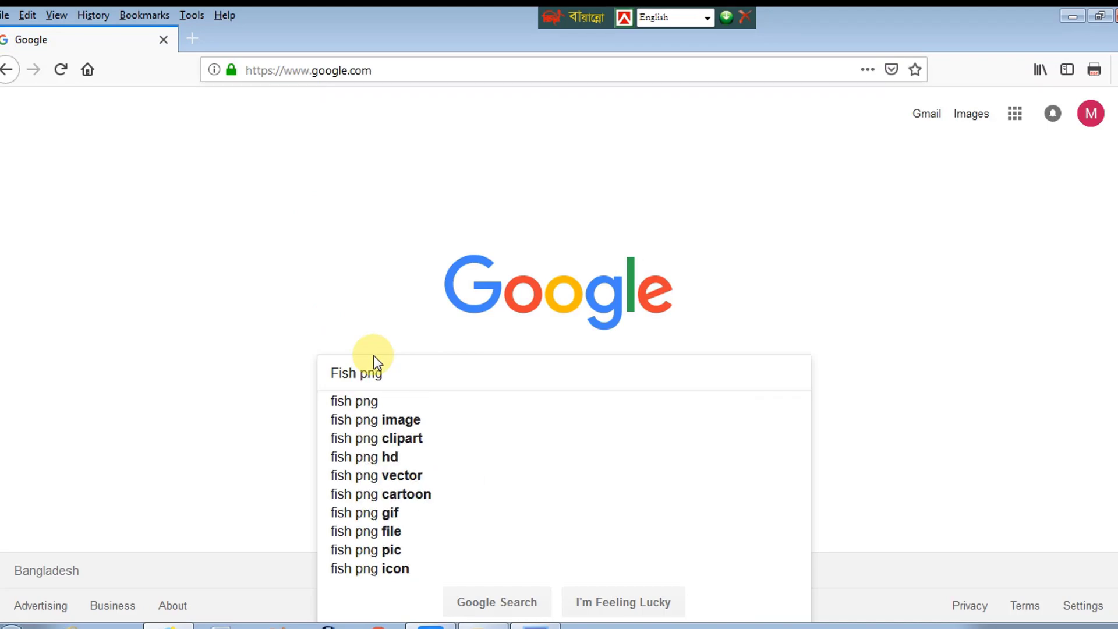
pyautogui.press('Return')
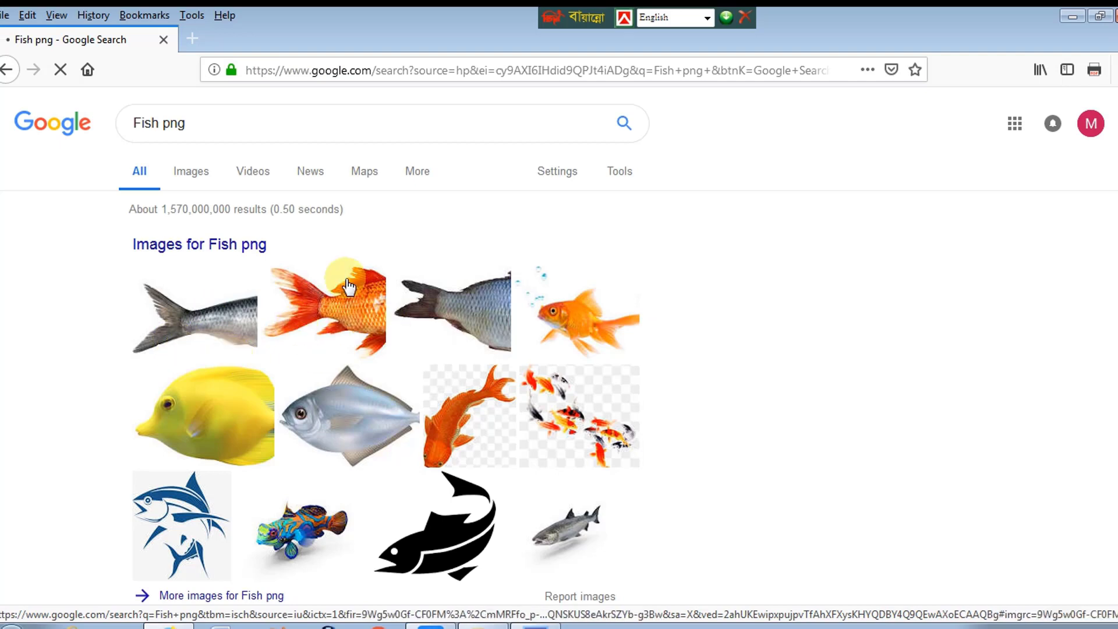
pyautogui.click(185, 175)
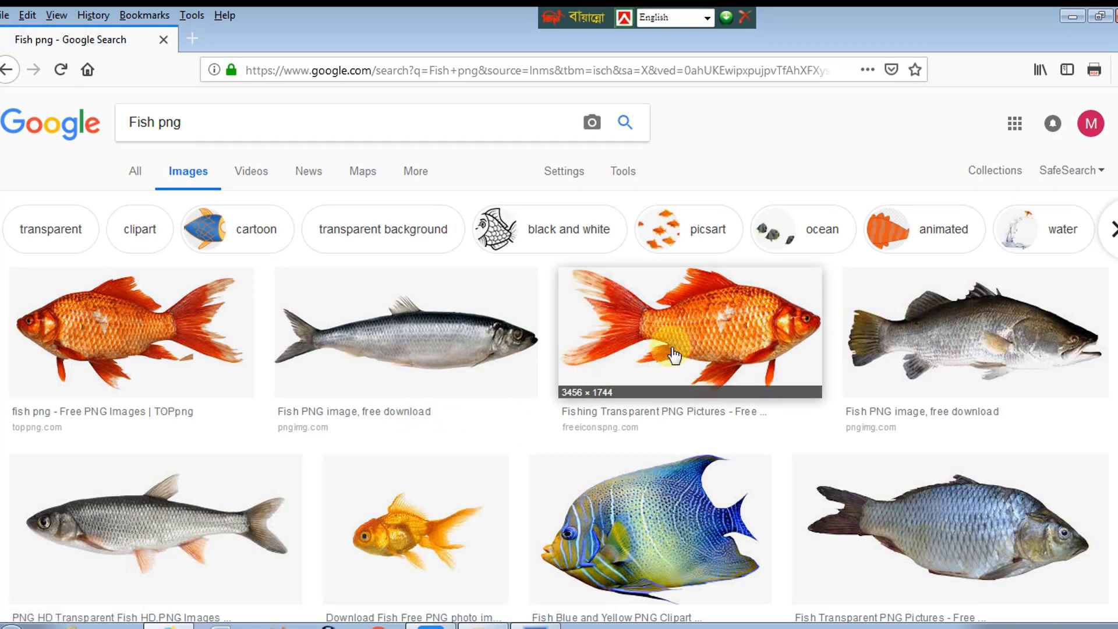
pyautogui.scroll(-3, 145, 439)
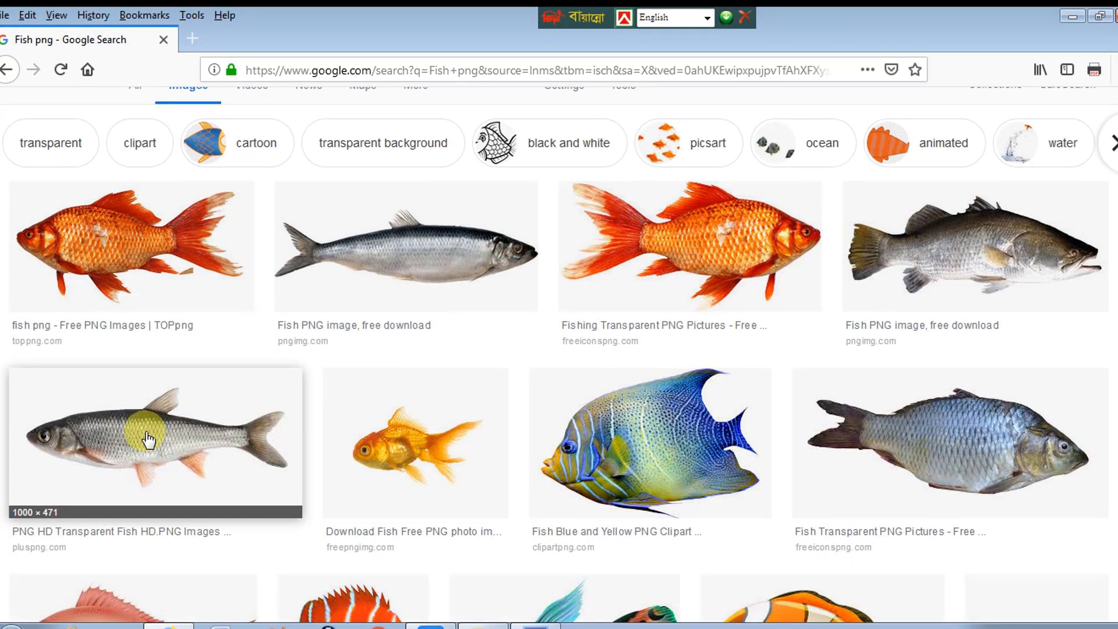
pyautogui.click(145, 439)
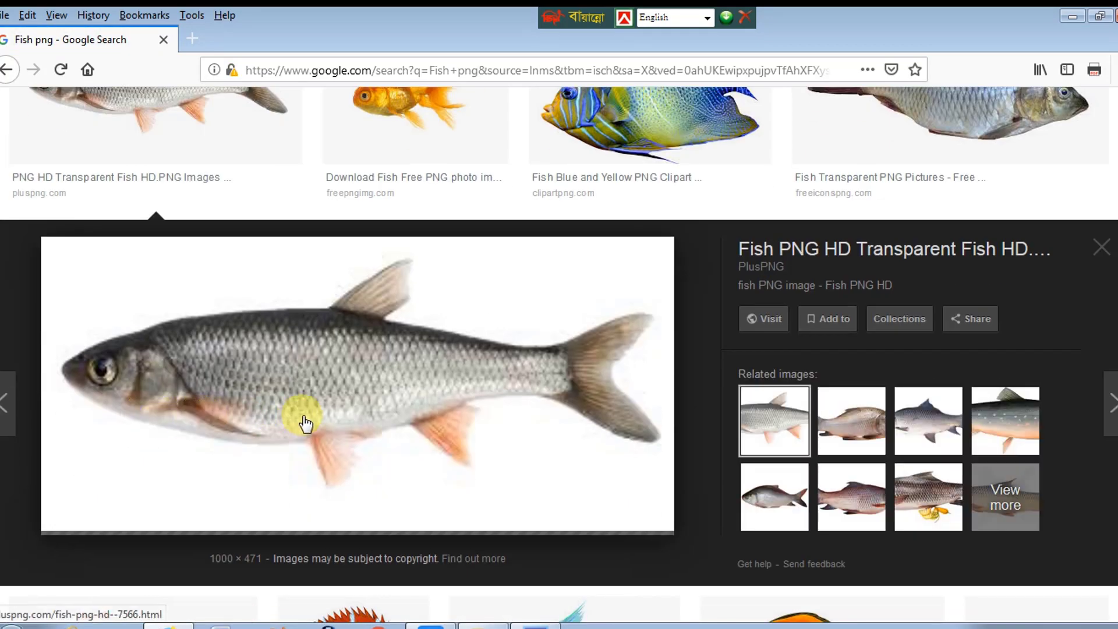
# Open the fish image on its own and save it to the Main folder as fish-png-hd-fish-png-image-1000
pyautogui.click(319, 423)
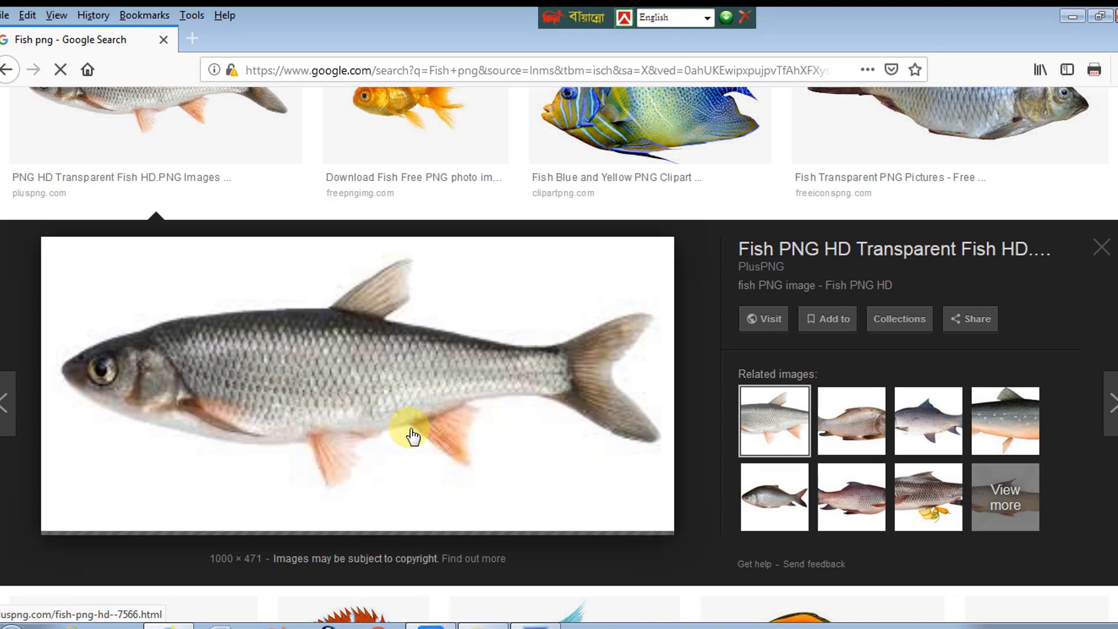
pyautogui.rightClick(392, 418)
pyautogui.click(459, 245)
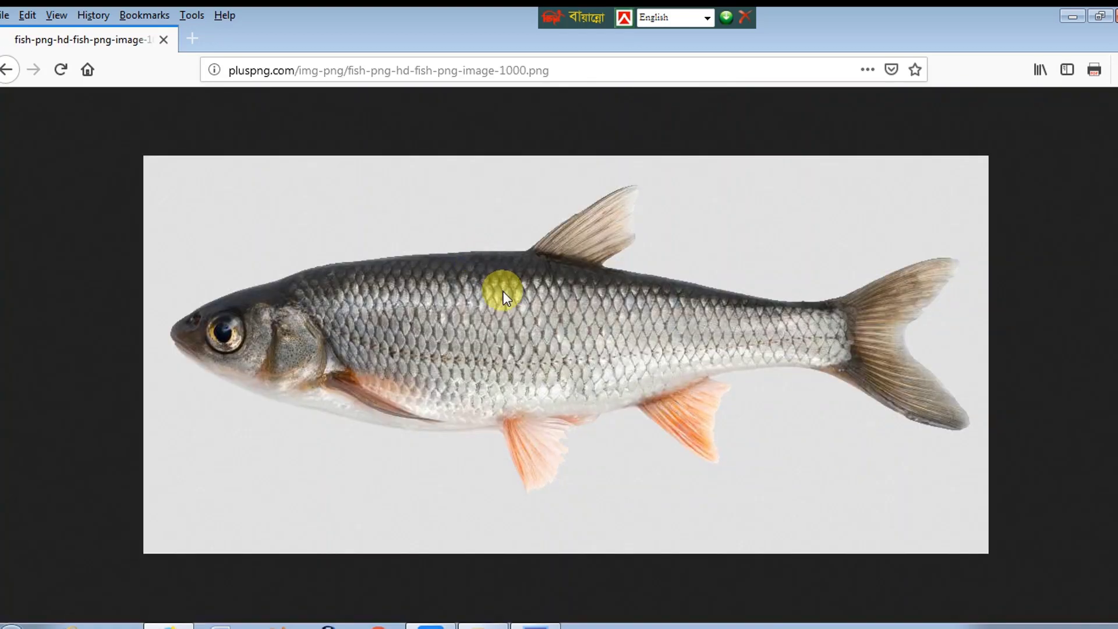
pyautogui.rightClick(526, 280)
pyautogui.click(617, 331)
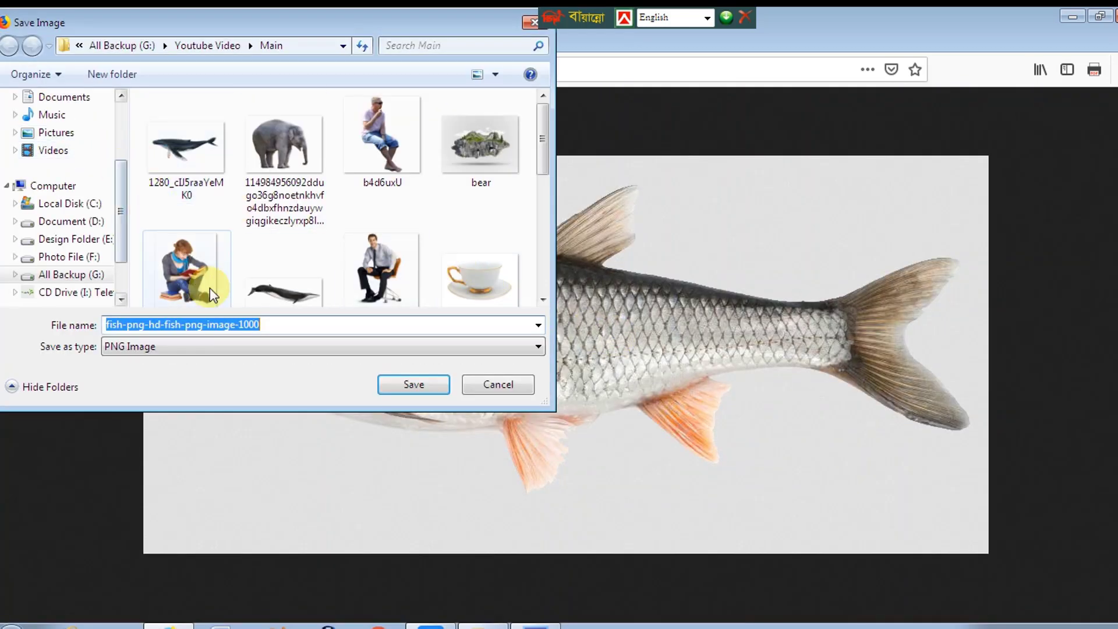
pyautogui.click(409, 381)
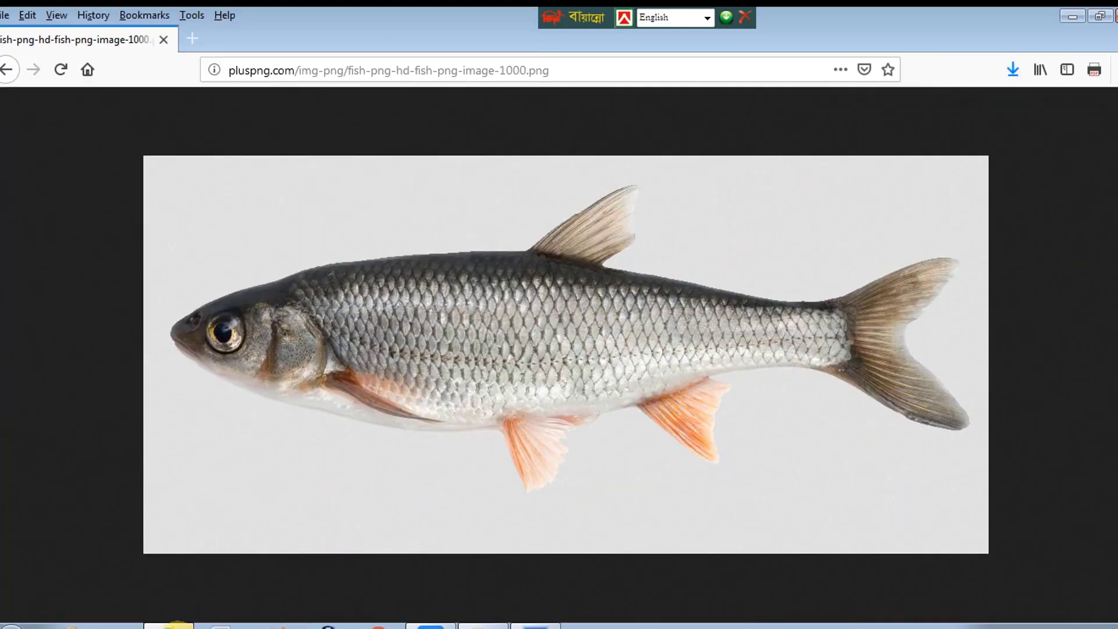
# Switch to Photoshop and open the downloaded fish PNG from the Main folder
pyautogui.click(177, 627)
pyautogui.hotkey('ctrl', 'o')
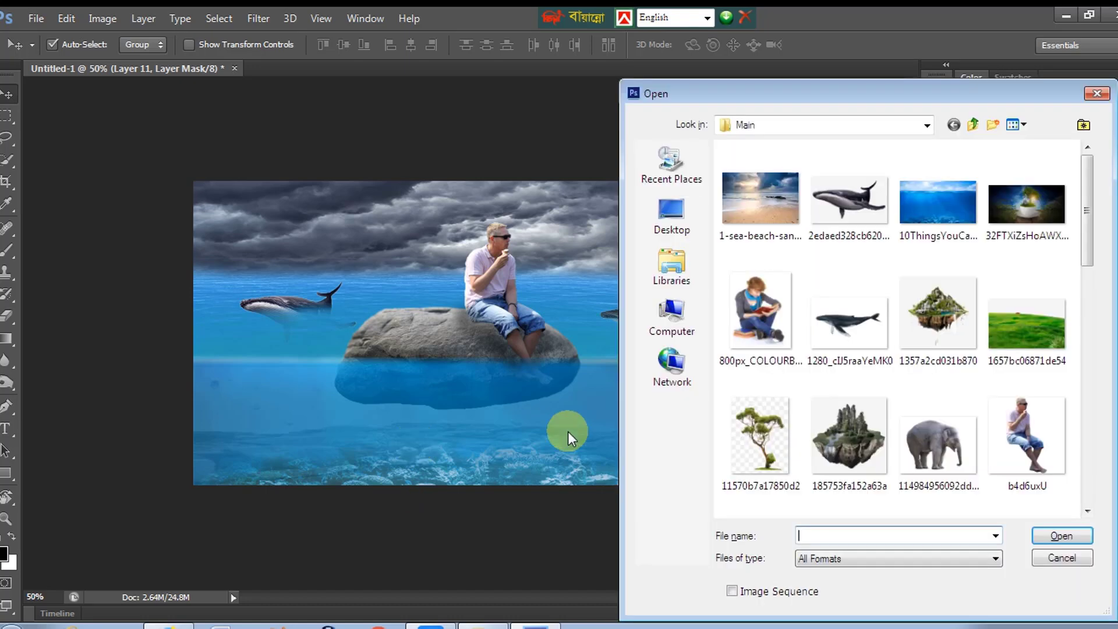
pyautogui.click(871, 312)
pyautogui.press('Down')
pyautogui.press('Down')
pyautogui.press('Down')
pyautogui.press('Down')
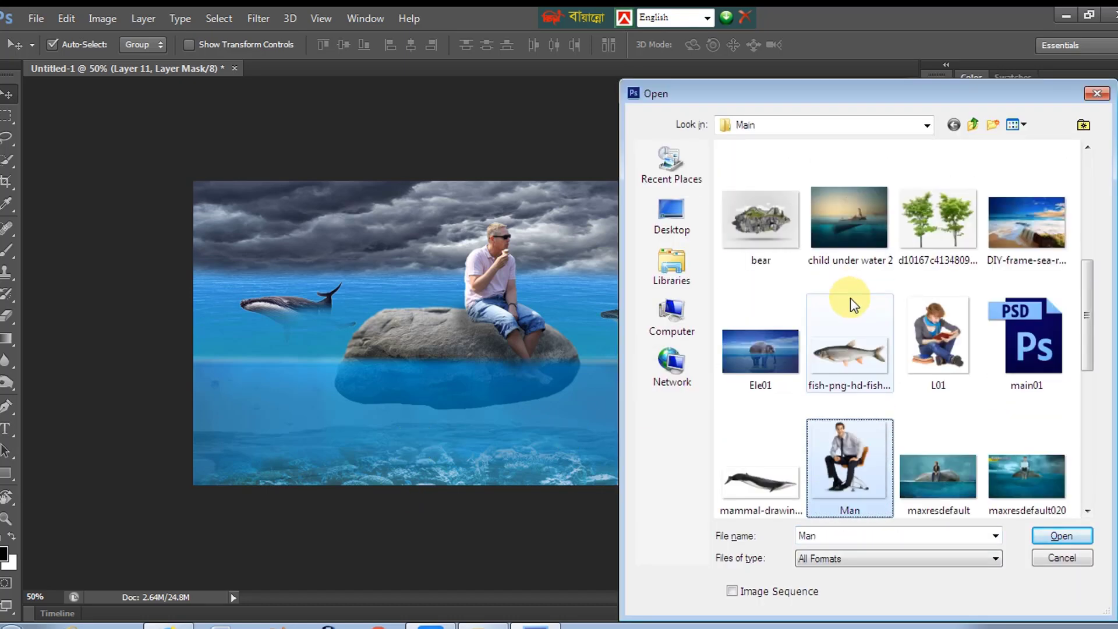
pyautogui.doubleClick(852, 353)
# Cut the whole fish, close its file without saving, and paste it into the underwater area of the composite
pyautogui.hotkey('ctrl', 'a')
pyautogui.hotkey('ctrl', 'x')
pyautogui.hotkey('ctrl', 'w')
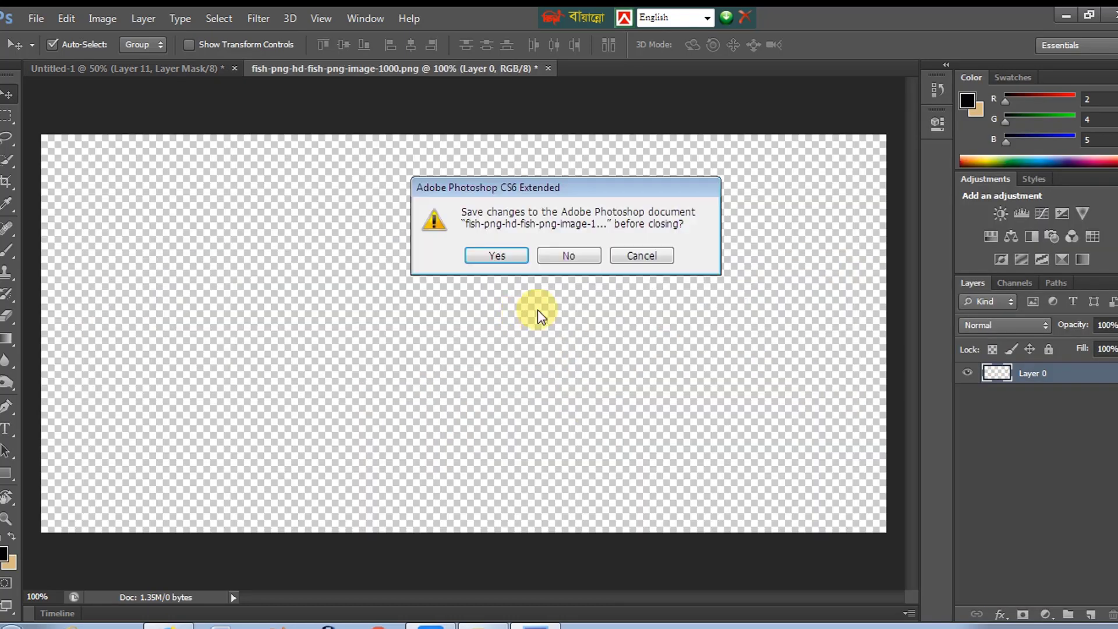
pyautogui.click(579, 256)
pyautogui.hotkey('ctrl', 'v')
pyautogui.hotkey('ctrl', 't')
pyautogui.moveTo(400, 312); pyautogui.dragTo(418, 403)
pyautogui.press('Return')
# Raise the fish layer in the stack until it sits between Layer 8 and Layer 6
pyautogui.hotkey('ctrl', ']')
pyautogui.hotkey('ctrl', ']')
pyautogui.hotkey('ctrl', ']')
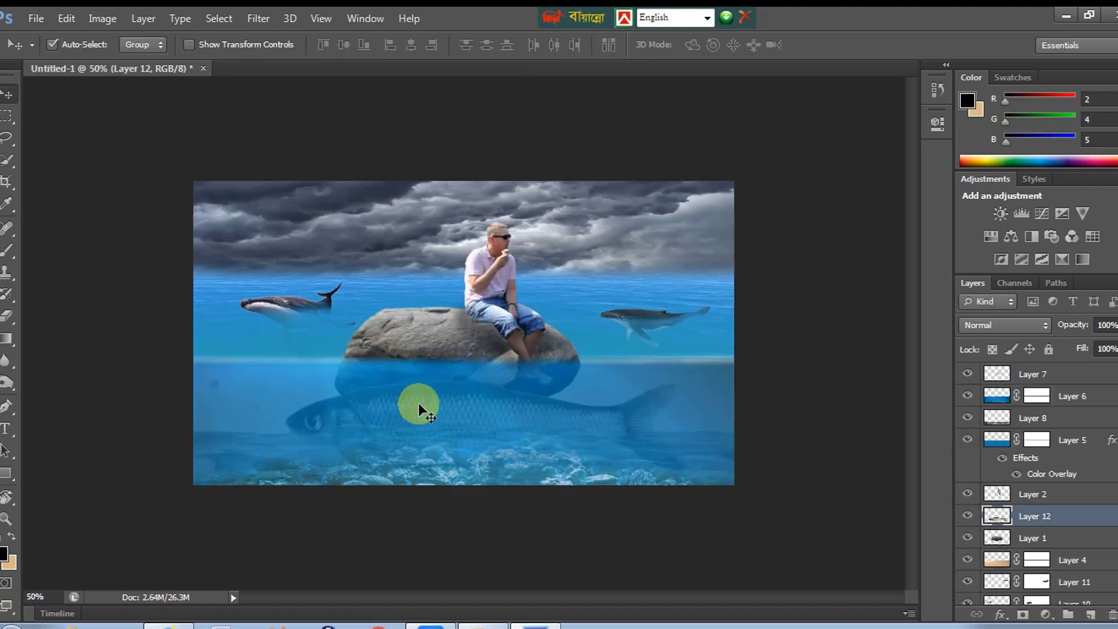
pyautogui.hotkey('ctrl', 't')
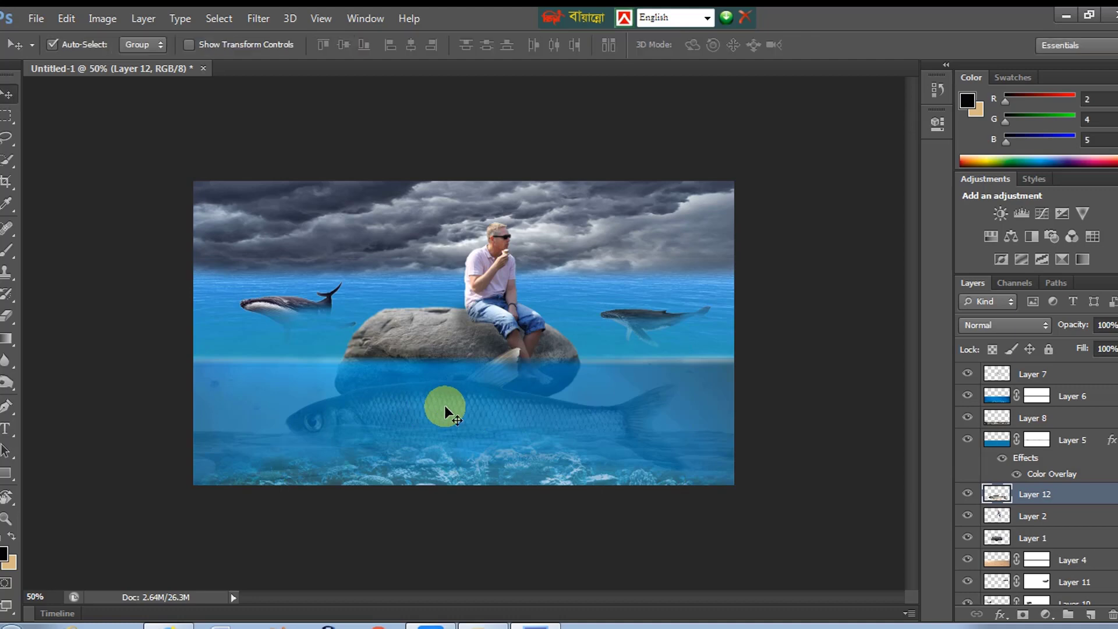
pyautogui.press('Return')
pyautogui.hotkey('ctrl', ']')
pyautogui.hotkey('ctrl', ']')
pyautogui.hotkey('ctrl', ']')
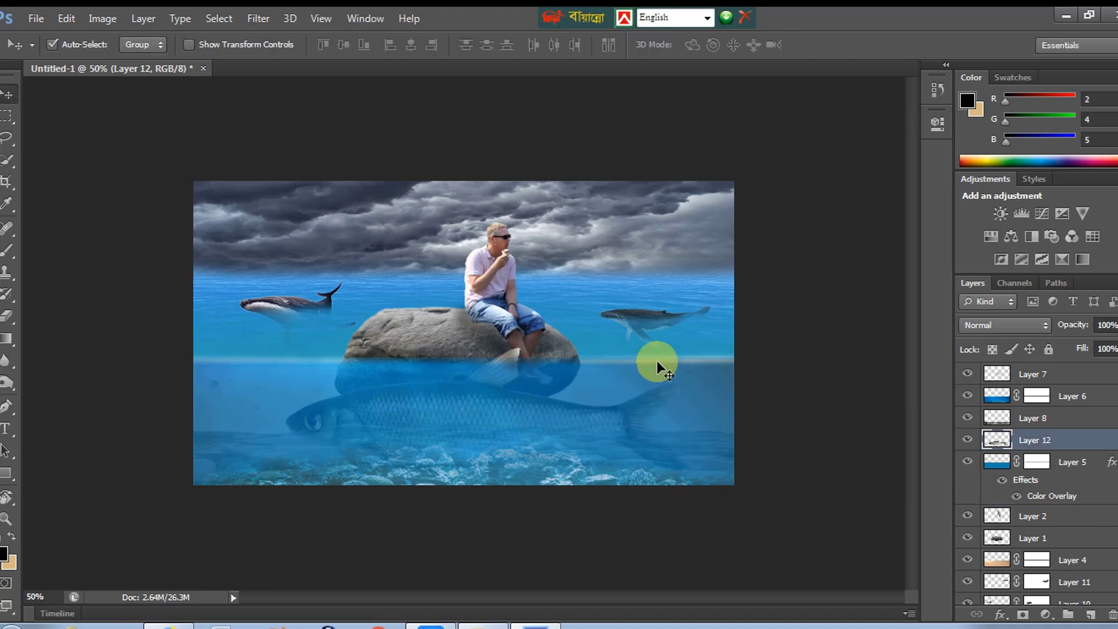
pyautogui.hotkey('ctrl', '[')
# Scale the fish to about 34%, rotate it about 9° and place it in the water below the distant whale on the stone's right
pyautogui.hotkey('ctrl', 't')
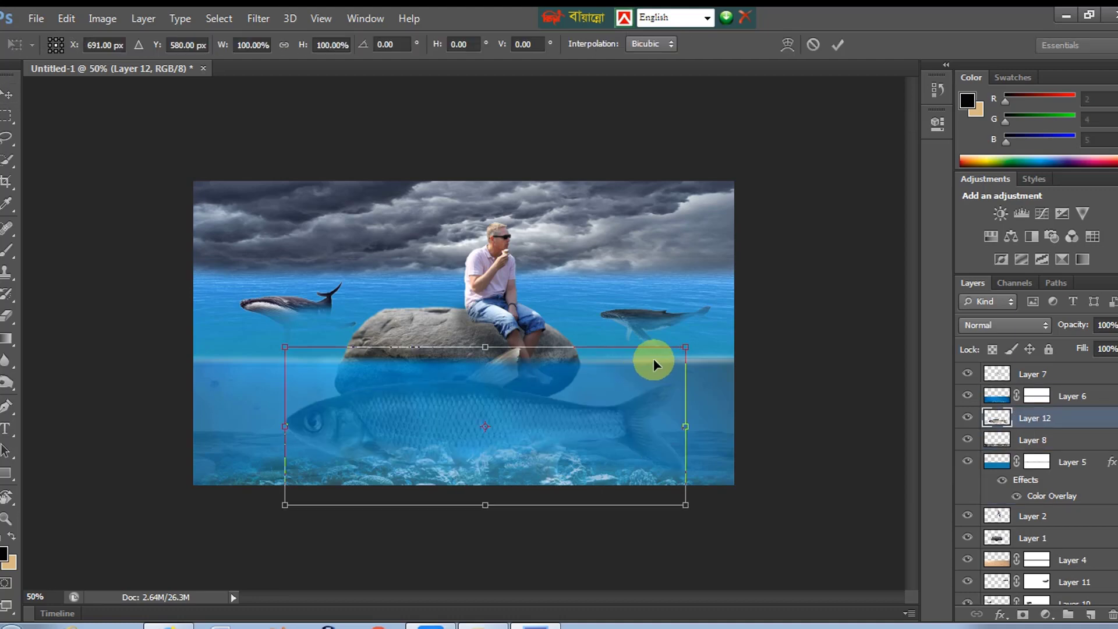
pyautogui.moveTo(690, 345); pyautogui.dragTo(661, 416)
pyautogui.moveTo(757, 429); pyautogui.dragTo(674, 431)
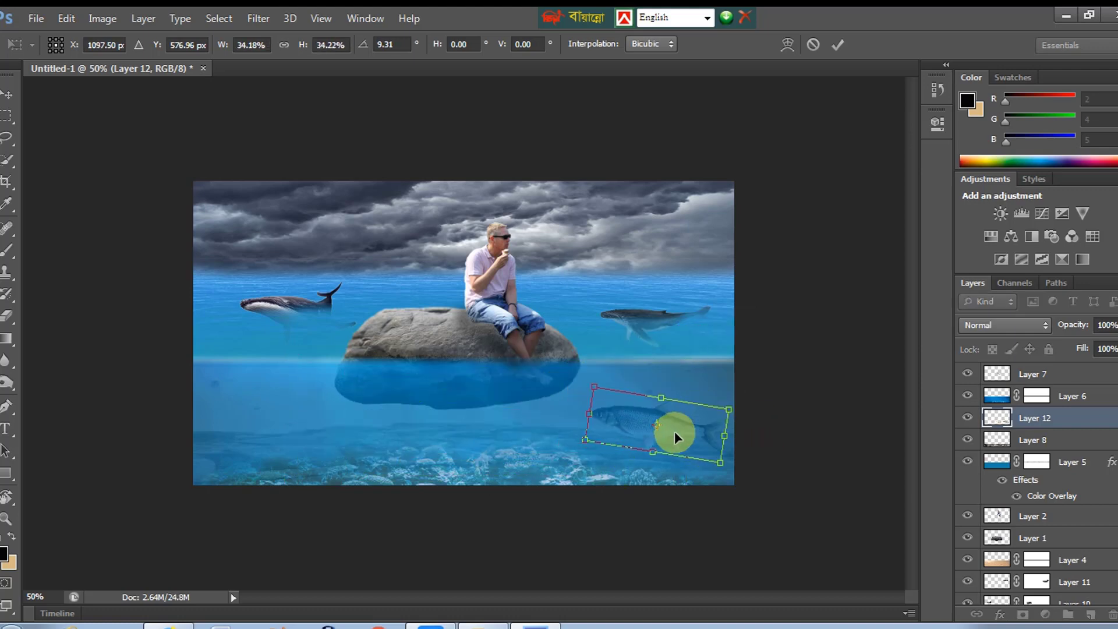
pyautogui.press('Return')
# Tilt the fish about 8° further and shrink it slightly
pyautogui.hotkey('ctrl', '+')
pyautogui.hotkey('ctrl', 't')
pyautogui.moveTo(838, 429); pyautogui.dragTo(865, 439)
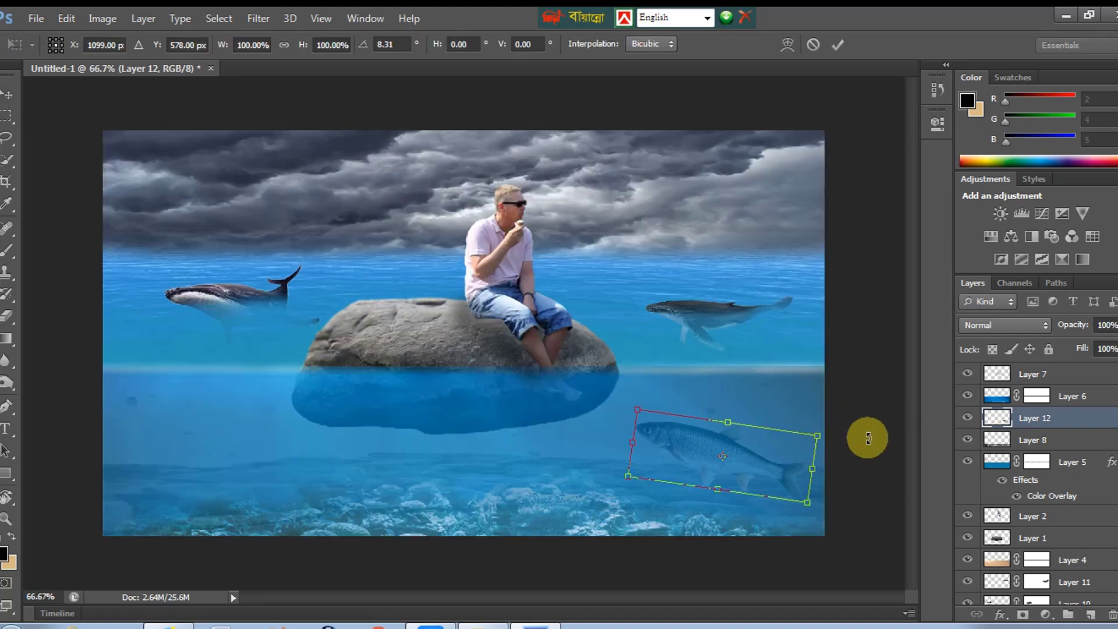
pyautogui.moveTo(801, 507)
pyautogui.mouseDown()
pyautogui.moveTo(813, 520)
pyautogui.moveTo(791, 499)
pyautogui.mouseUp()
pyautogui.press('Return')
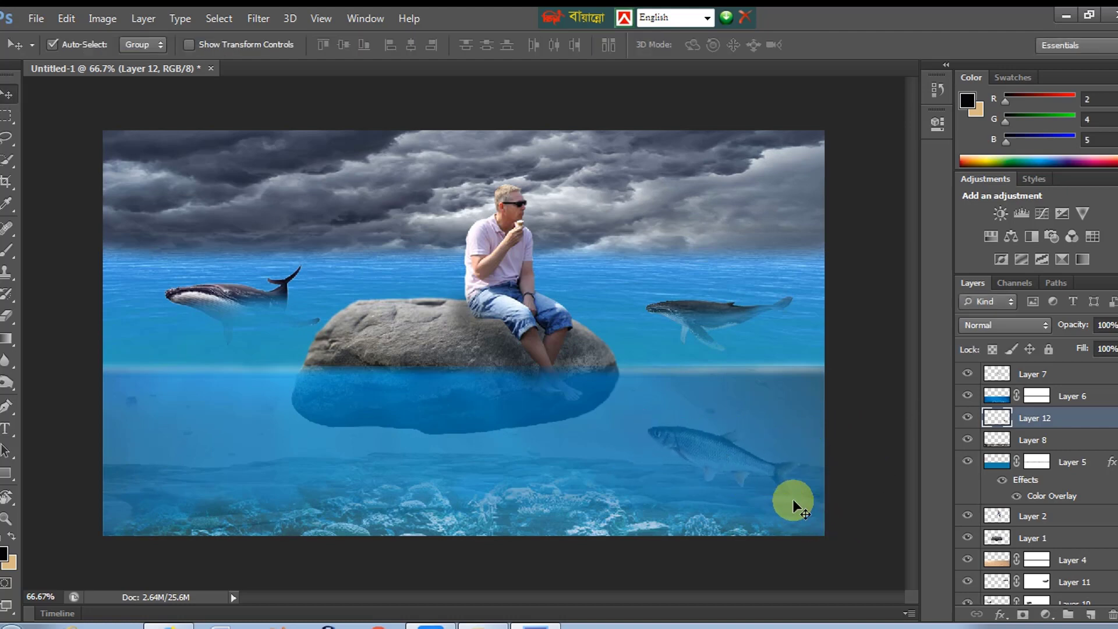
# Turn off Auto-Select, duplicate the fish to the waterline below the left whale, and scale the copy down slightly
pyautogui.click(70, 45)
pyautogui.hotkey('ctrl', 't')
pyautogui.press('Return')
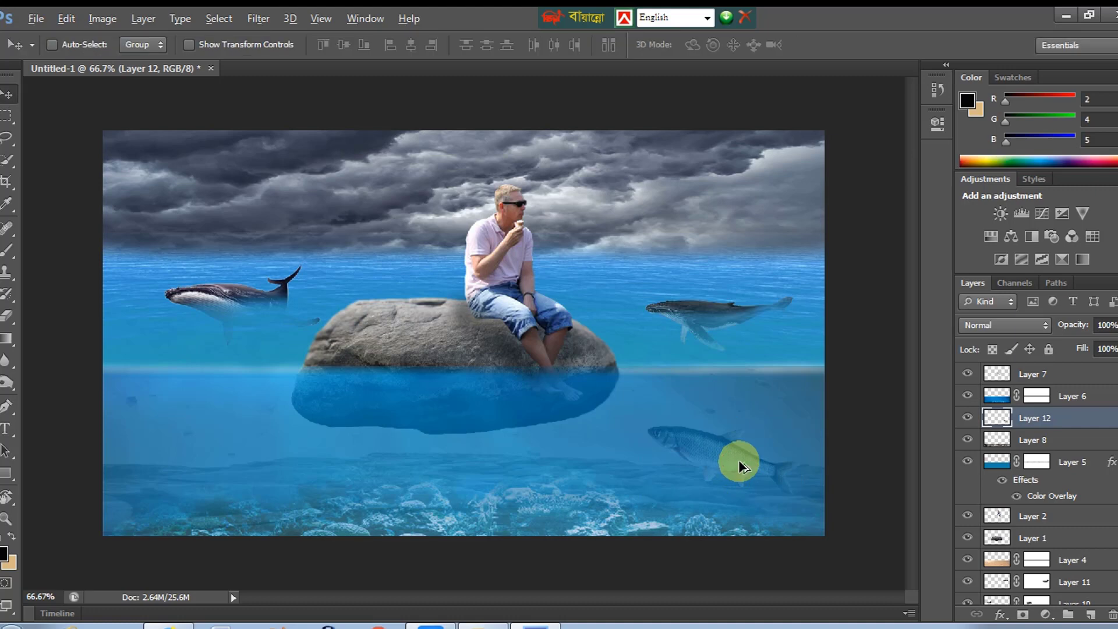
pyautogui.moveTo(739, 463); pyautogui.dragTo(223, 392)
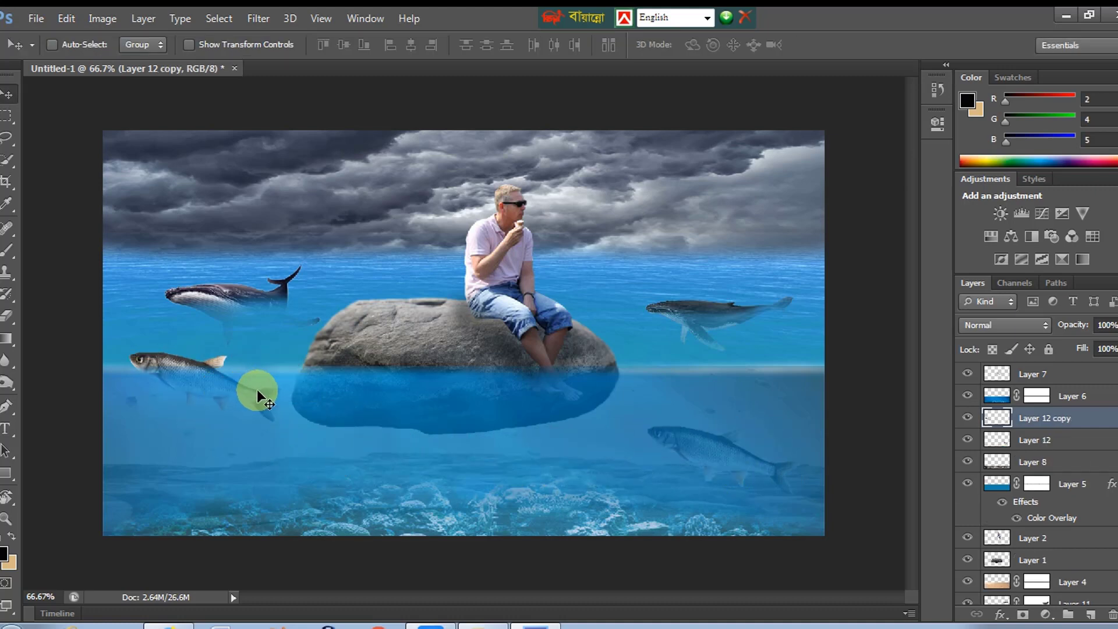
pyautogui.hotkey('ctrl', 't')
pyautogui.moveTo(281, 418); pyautogui.dragTo(267, 415)
# Place another fish copy near the reef left of the stone, make it smaller and flip it horizontally
pyautogui.moveTo(215, 388); pyautogui.dragTo(279, 485)
pyautogui.press('Return')
pyautogui.hotkey('ctrl', 't')
pyautogui.rightClick(193, 434)
pyautogui.click(250, 403)
pyautogui.press('Return')
# Duplicate the flipped fish repeatedly to form a school along the reef, from the left edge to below the stone
pyautogui.keyDown('alt'); pyautogui.moveTo(280, 486); pyautogui.dragTo(296, 489); pyautogui.keyUp('alt')
pyautogui.keyDown('alt'); pyautogui.moveTo(297, 488); pyautogui.dragTo(334, 493); pyautogui.keyUp('alt')
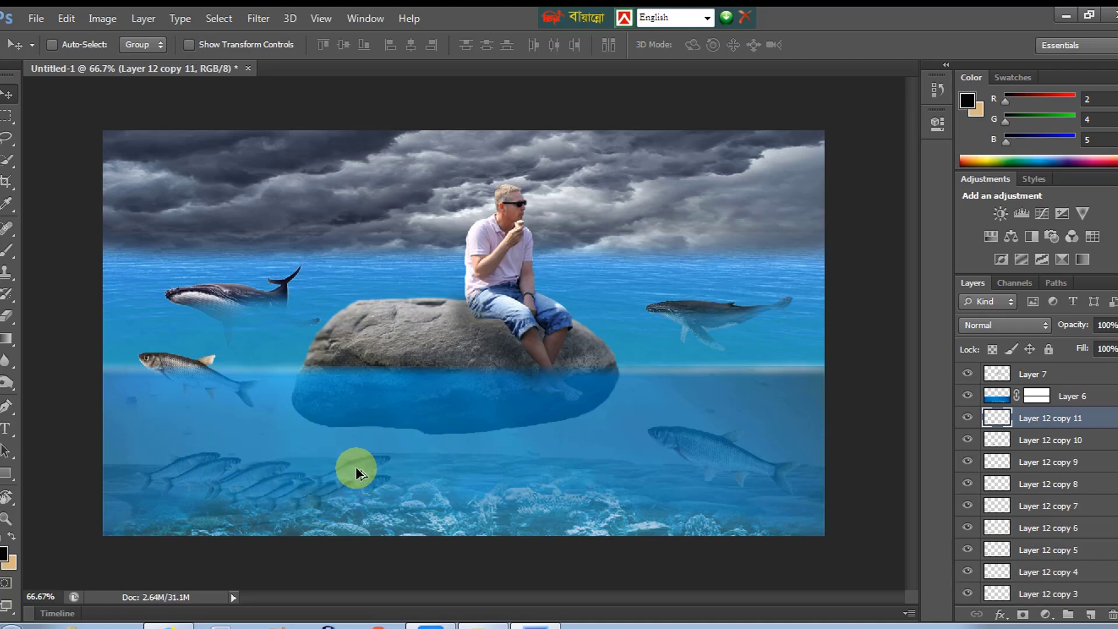
pyautogui.keyDown('alt'); pyautogui.moveTo(463, 476); pyautogui.dragTo(477, 478); pyautogui.keyUp('alt')
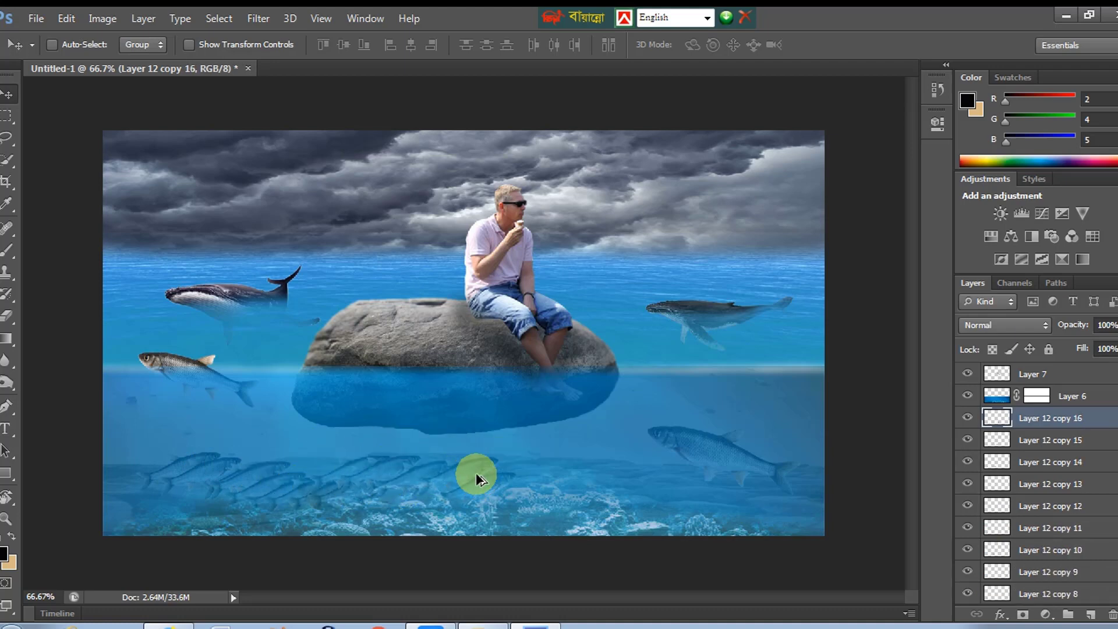
pyautogui.keyDown('alt'); pyautogui.moveTo(254, 436); pyautogui.dragTo(243, 431); pyautogui.keyUp('alt')
pyautogui.keyDown('alt'); pyautogui.moveTo(243, 431); pyautogui.dragTo(212, 427); pyautogui.keyUp('alt')
# Extend the school with more copies across the water below and to the right of the stone
pyautogui.keyDown('alt'); pyautogui.moveTo(204, 422); pyautogui.dragTo(603, 491); pyautogui.keyUp('alt')
pyautogui.keyDown('alt'); pyautogui.moveTo(600, 489); pyautogui.dragTo(610, 461); pyautogui.keyUp('alt')
pyautogui.keyDown('alt'); pyautogui.moveTo(605, 463); pyautogui.dragTo(600, 443); pyautogui.keyUp('alt')
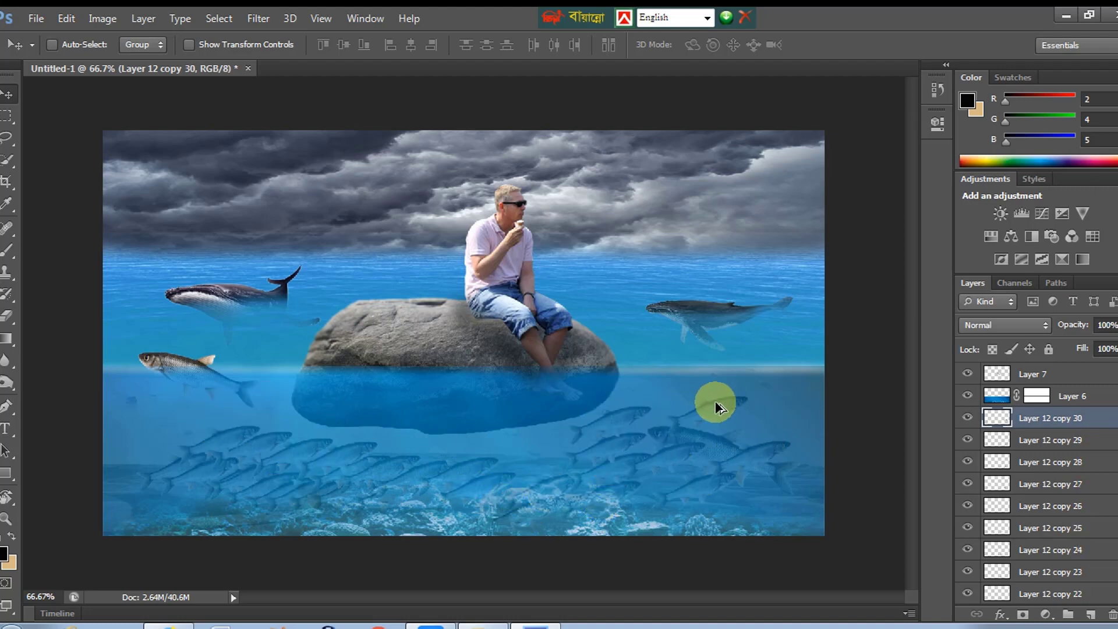
pyautogui.keyDown('alt'); pyautogui.moveTo(715, 401); pyautogui.dragTo(767, 448); pyautogui.keyUp('alt')
pyautogui.keyDown('alt'); pyautogui.moveTo(780, 449); pyautogui.dragTo(784, 498); pyautogui.keyUp('alt')
# Fill the gaps in the school with further fish copies at the left edge and beneath the stone
pyautogui.keyDown('alt'); pyautogui.moveTo(783, 497); pyautogui.dragTo(369, 439); pyautogui.keyUp('alt')
pyautogui.keyDown('alt'); pyautogui.moveTo(369, 439); pyautogui.dragTo(152, 417); pyautogui.keyUp('alt')
pyautogui.keyDown('alt'); pyautogui.moveTo(152, 418); pyautogui.dragTo(173, 488); pyautogui.keyUp('alt')
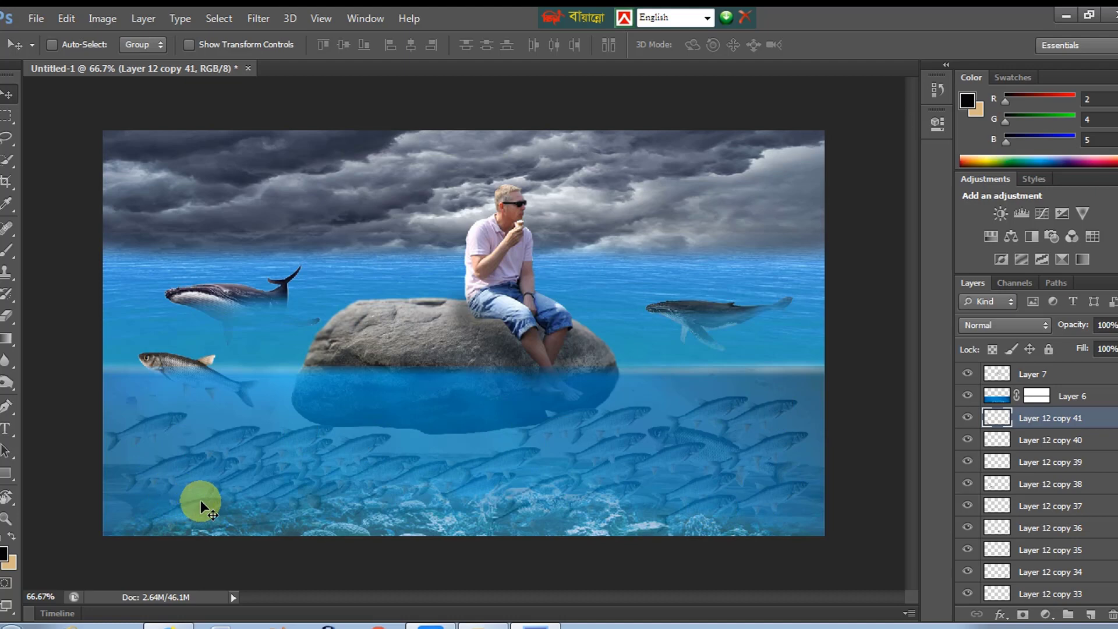
pyautogui.keyDown('alt'); pyautogui.moveTo(712, 447); pyautogui.dragTo(690, 442); pyautogui.keyUp('alt')
# Add a few copies of the unflipped fish under the stone and along the bottom edge of the image
pyautogui.moveTo(168, 355); pyautogui.dragTo(601, 520)
pyautogui.hotkey('ctrl', 'z')
pyautogui.keyDown('alt'); pyautogui.moveTo(601, 519); pyautogui.dragTo(227, 529); pyautogui.keyUp('alt')
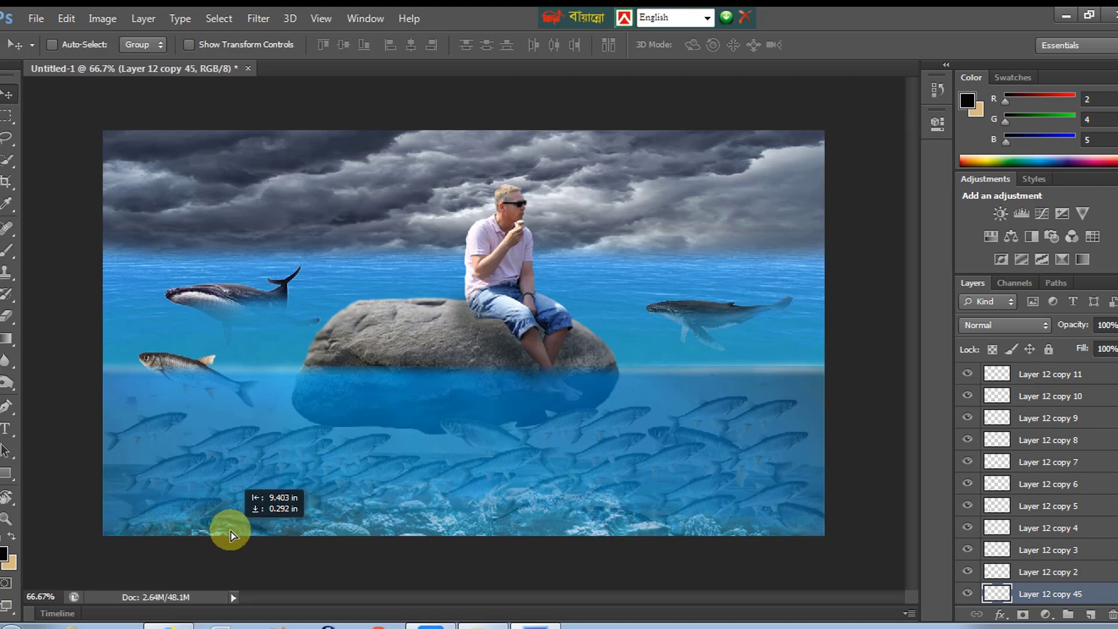
pyautogui.hotkey('ctrl', '-')
pyautogui.hotkey('ctrl', '+')
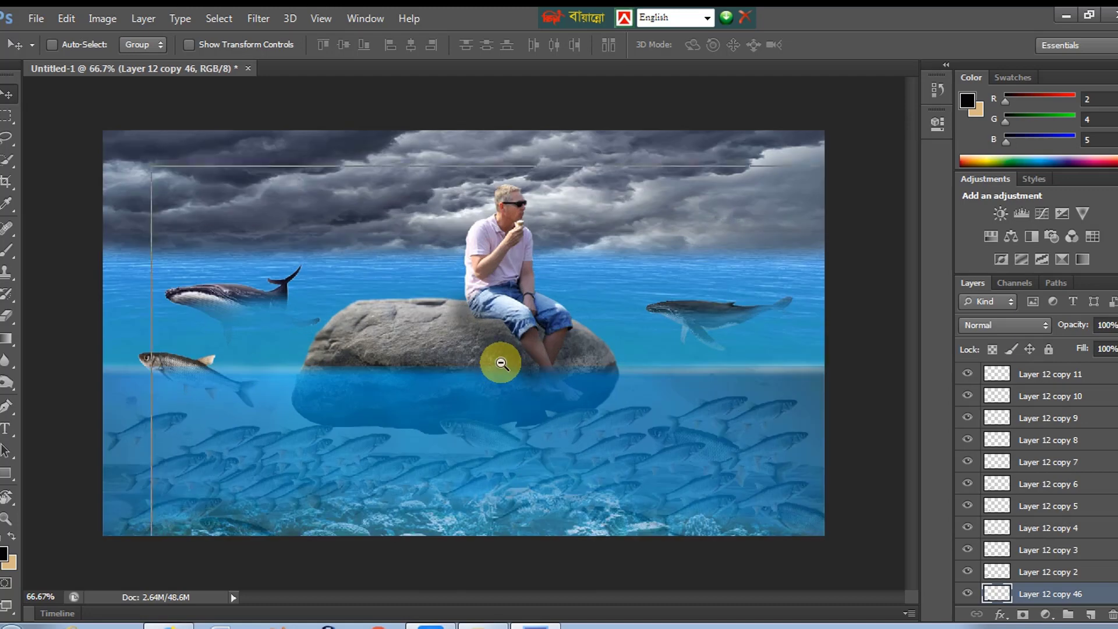
# Apply Color Balance to the newest fish copy with midtone levels 0, +13, -38
pyautogui.hotkey('ctrl', '-')
pyautogui.hotkey('ctrl', 'b')
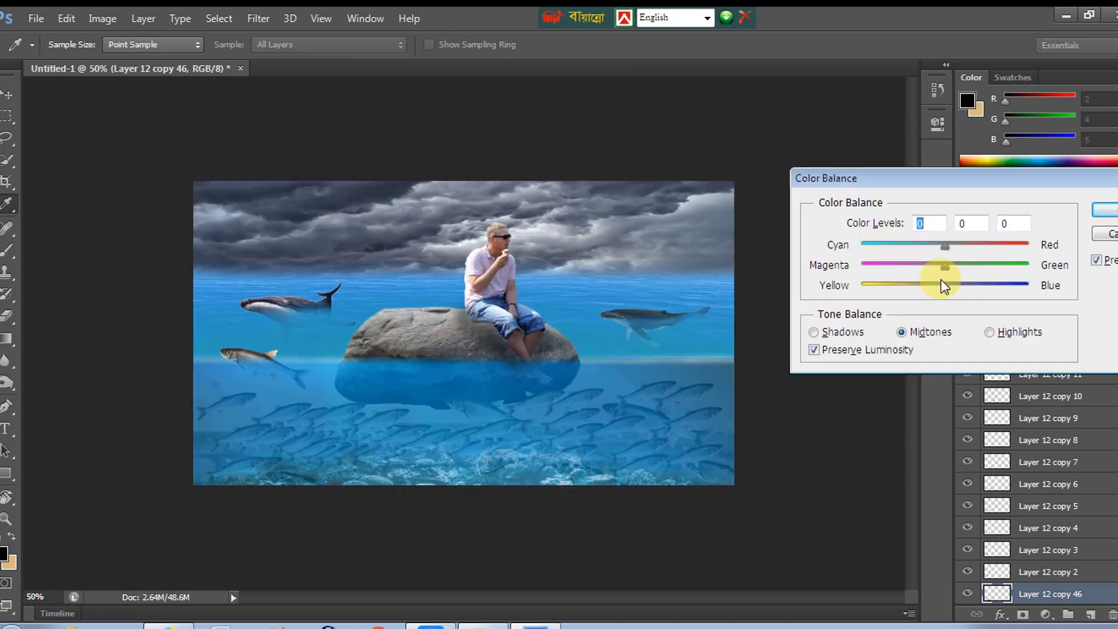
pyautogui.moveTo(914, 285); pyautogui.dragTo(918, 285)
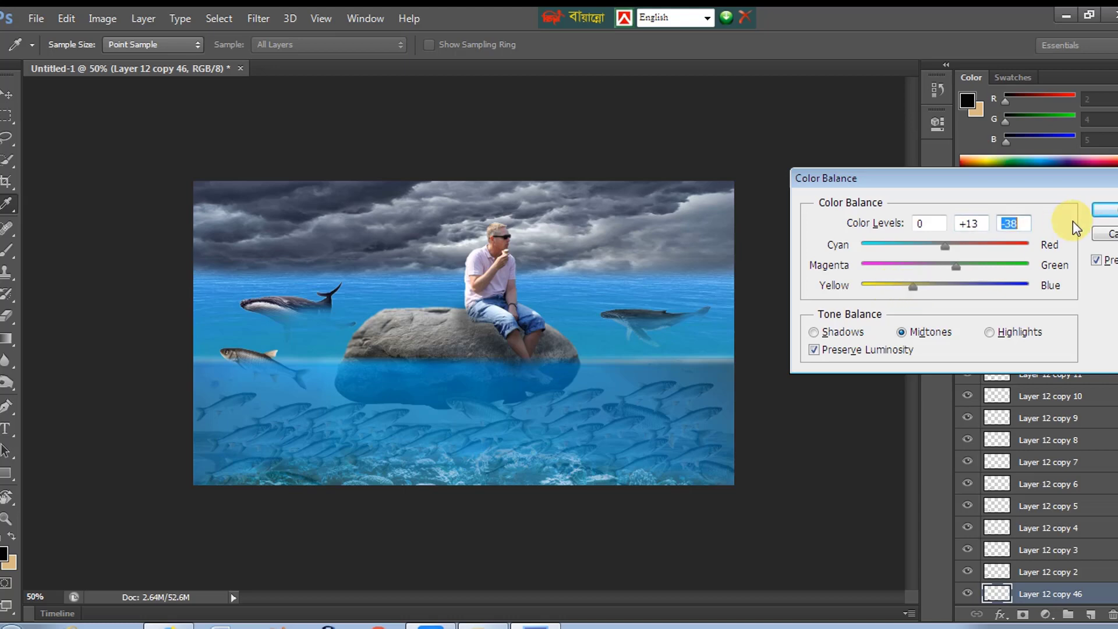
pyautogui.click(1103, 210)
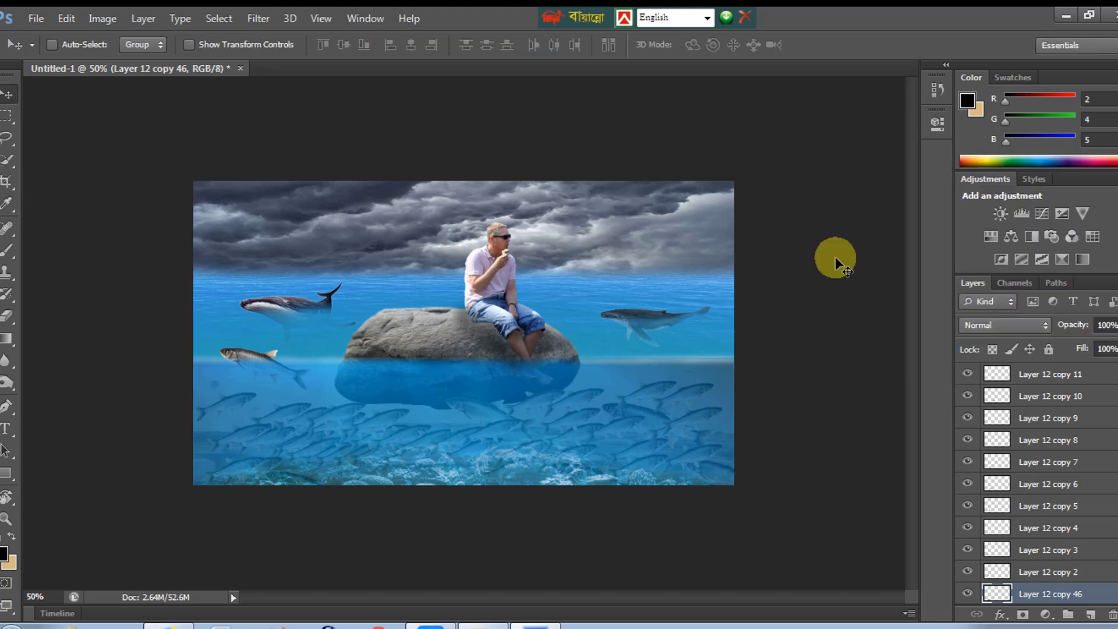
# Shift the midtones of Layer 7 toward yellow with Color Balance
pyautogui.click(453, 323)
pyautogui.hotkey('ctrl', 'b')
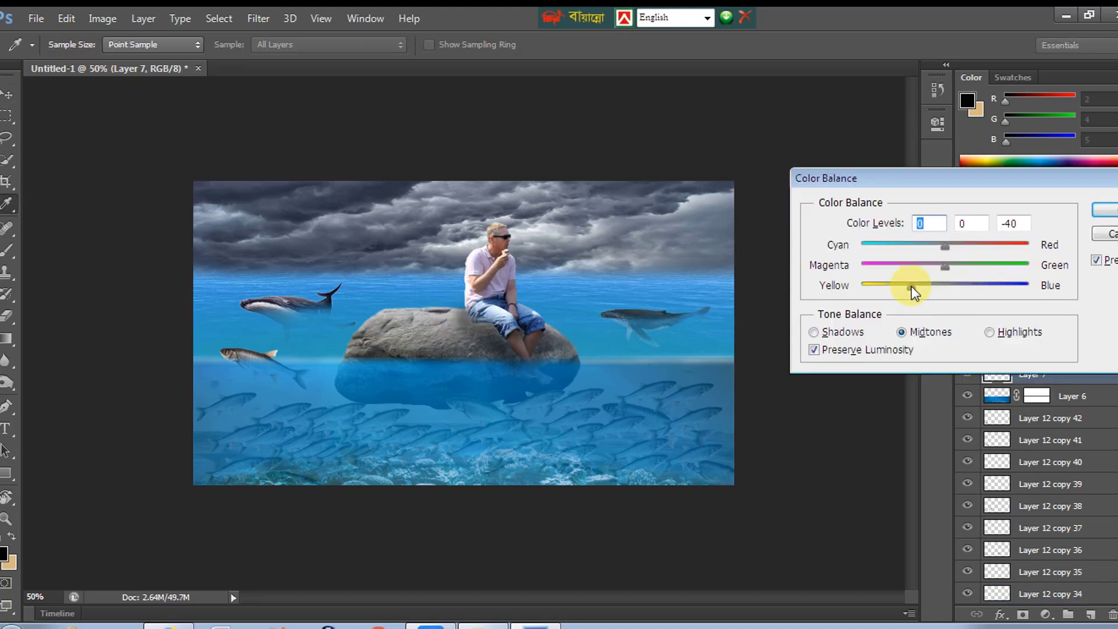
pyautogui.click(921, 287)
pyautogui.press('Return')
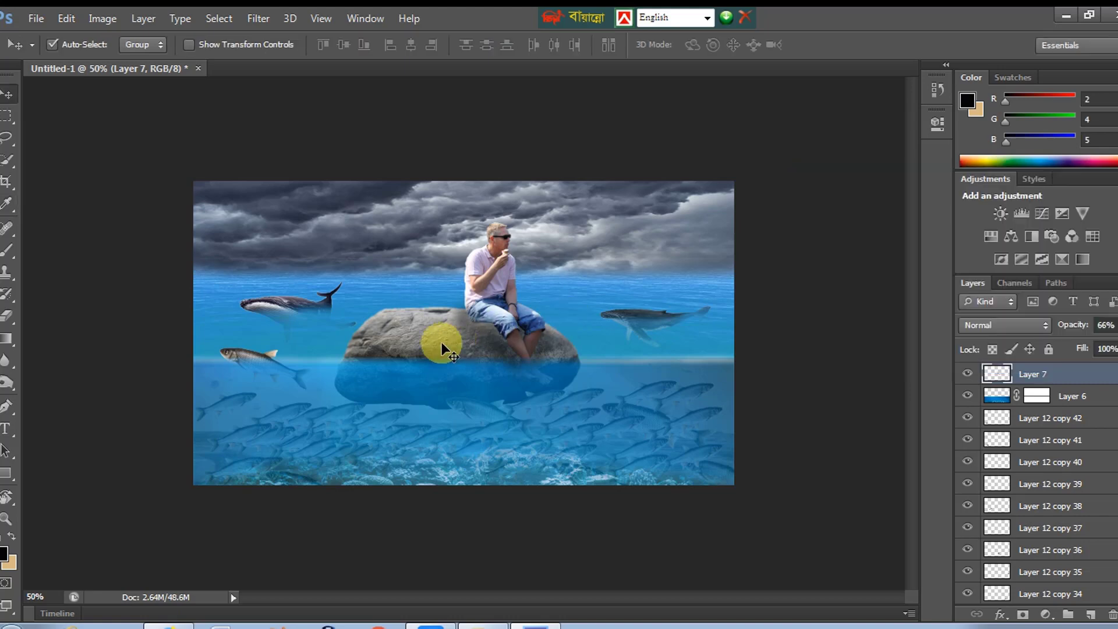
# Apply Color Balance to the stone layer with midtone levels -15, 0, +43
pyautogui.click(432, 330)
pyautogui.hotkey('ctrl', 'b')
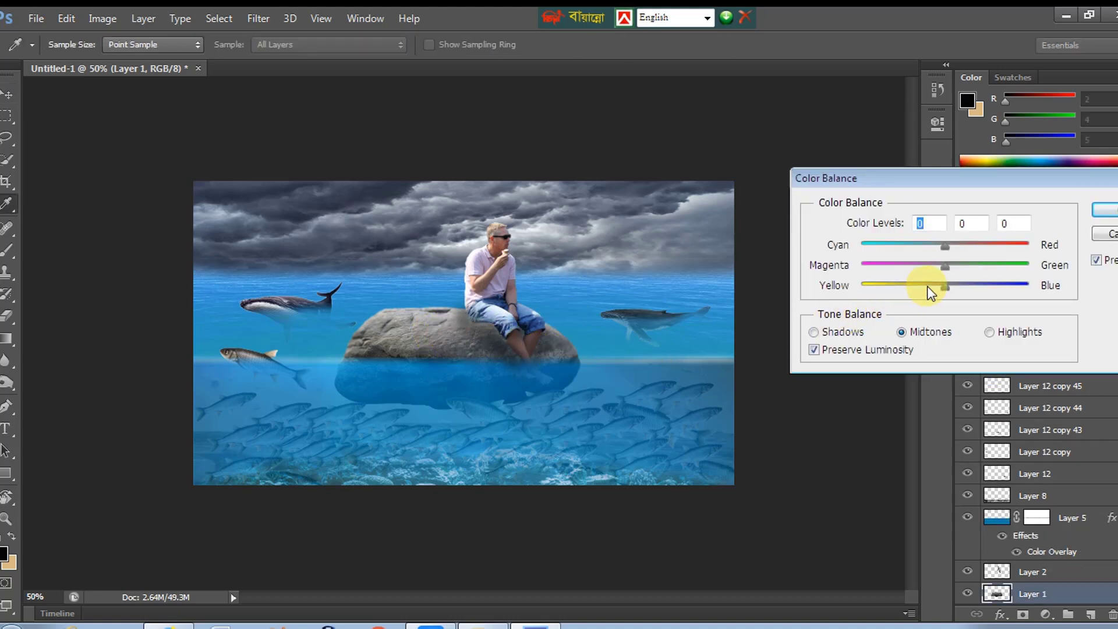
pyautogui.moveTo(907, 285); pyautogui.dragTo(954, 285)
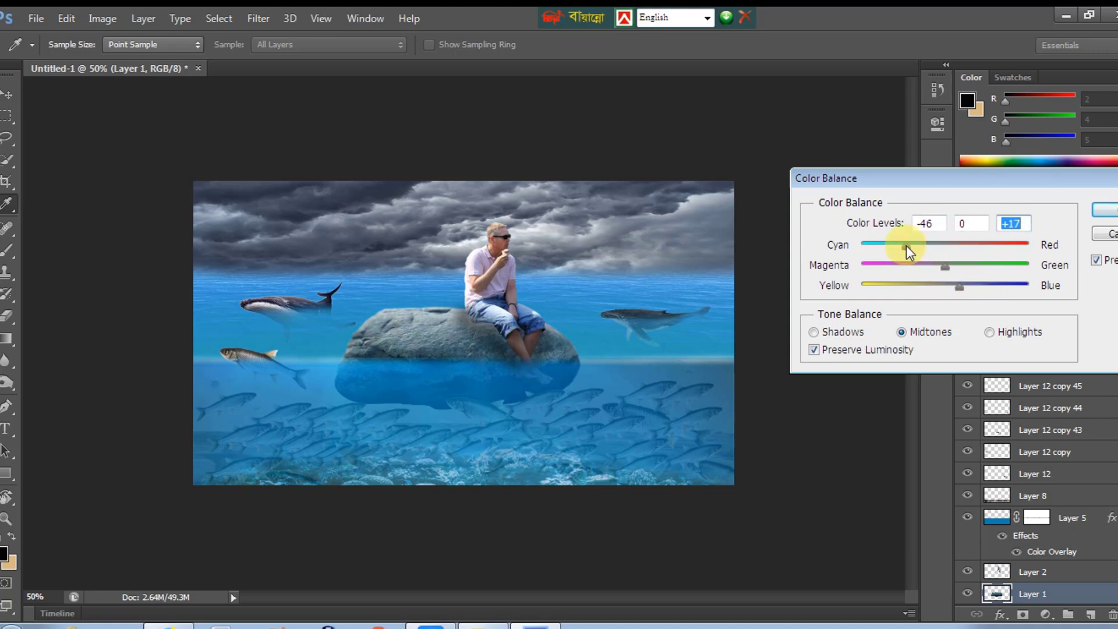
pyautogui.moveTo(968, 285); pyautogui.dragTo(980, 282)
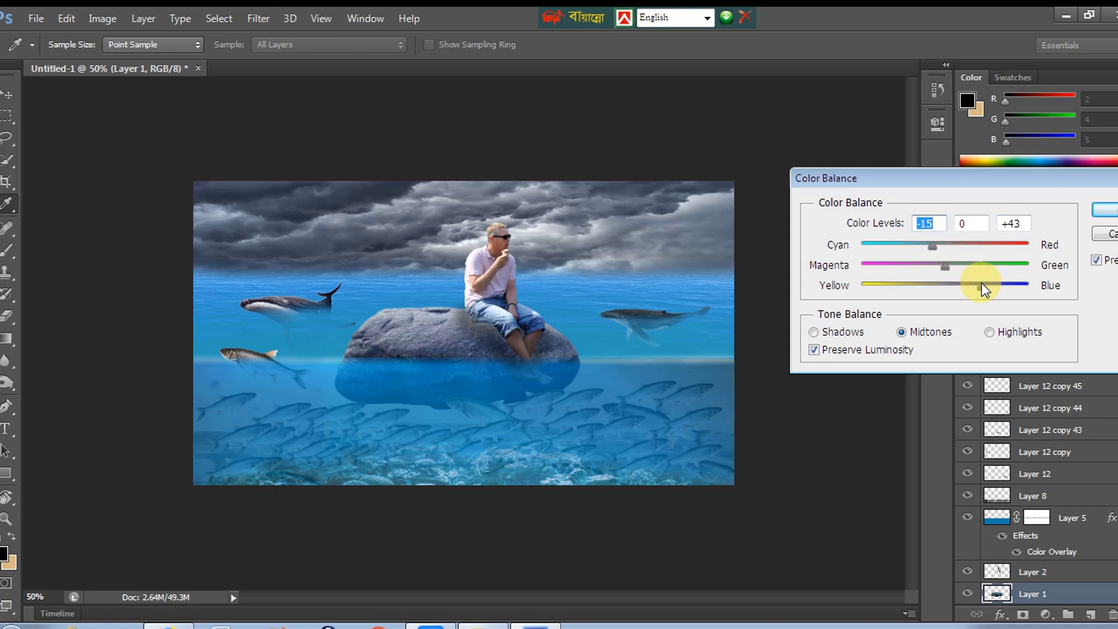
pyautogui.press('Return')
# Shift the stormy sky's midtones to blue +49 and slightly toward cyan with Color Balance
pyautogui.keyDown('ctrl'); pyautogui.click(453, 272); pyautogui.keyUp('ctrl')
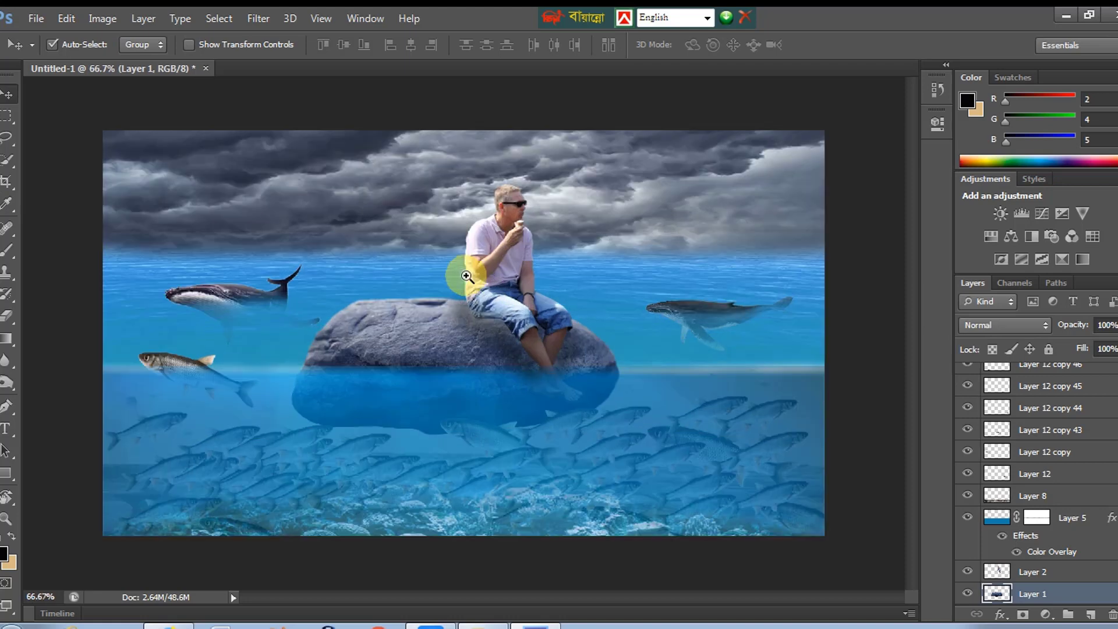
pyautogui.click(388, 202)
pyautogui.hotkey('ctrl', 'b')
pyautogui.moveTo(943, 285); pyautogui.dragTo(986, 284)
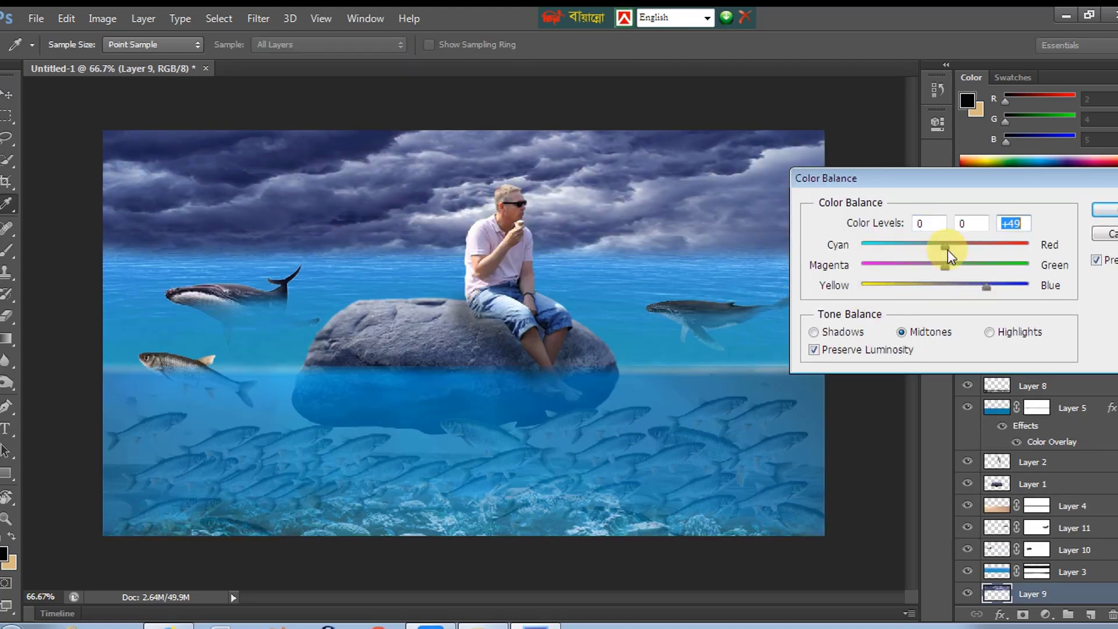
pyautogui.moveTo(938, 244); pyautogui.dragTo(926, 246)
pyautogui.press('Return')
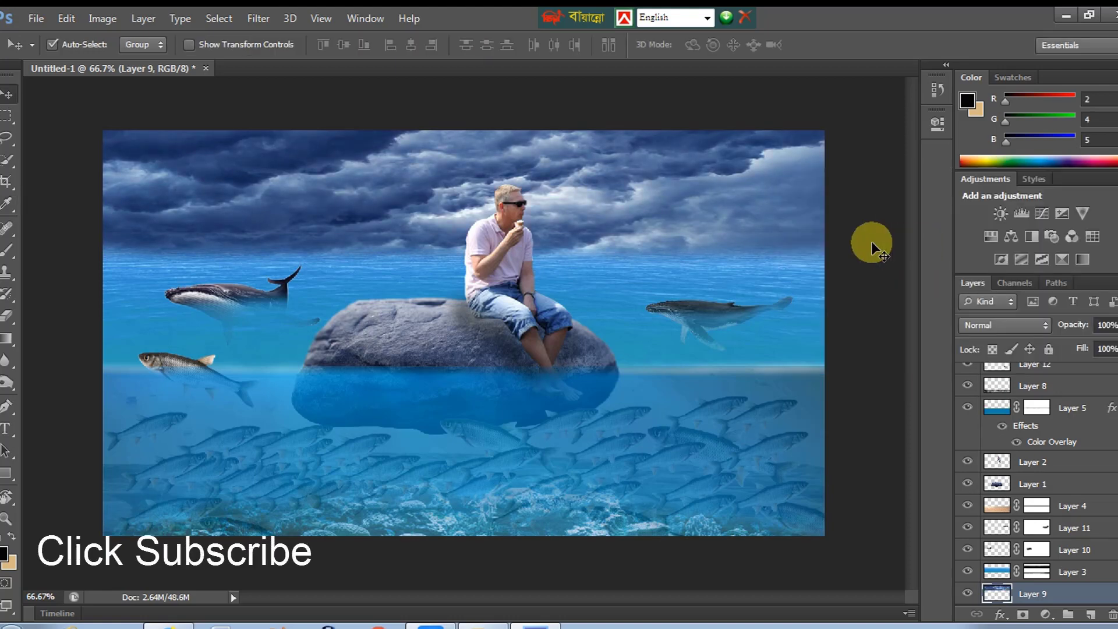
# Darken the stormy sky by pulling its Curves line down
pyautogui.hotkey('ctrl', 'm')
pyautogui.moveTo(869, 324); pyautogui.dragTo(876, 388)
pyautogui.press('Return')
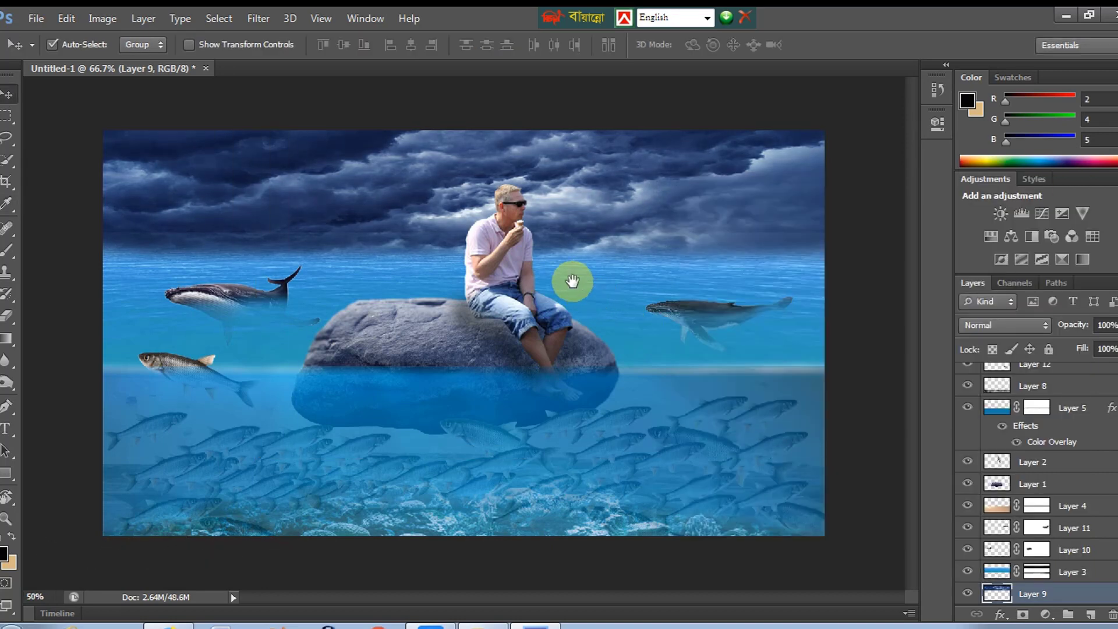
# Open the grass field image 1657bc06871de54 and make a rectangular selection of the lower part of the field
pyautogui.hotkey('ctrl', '-')
pyautogui.hotkey('ctrl', 'o')
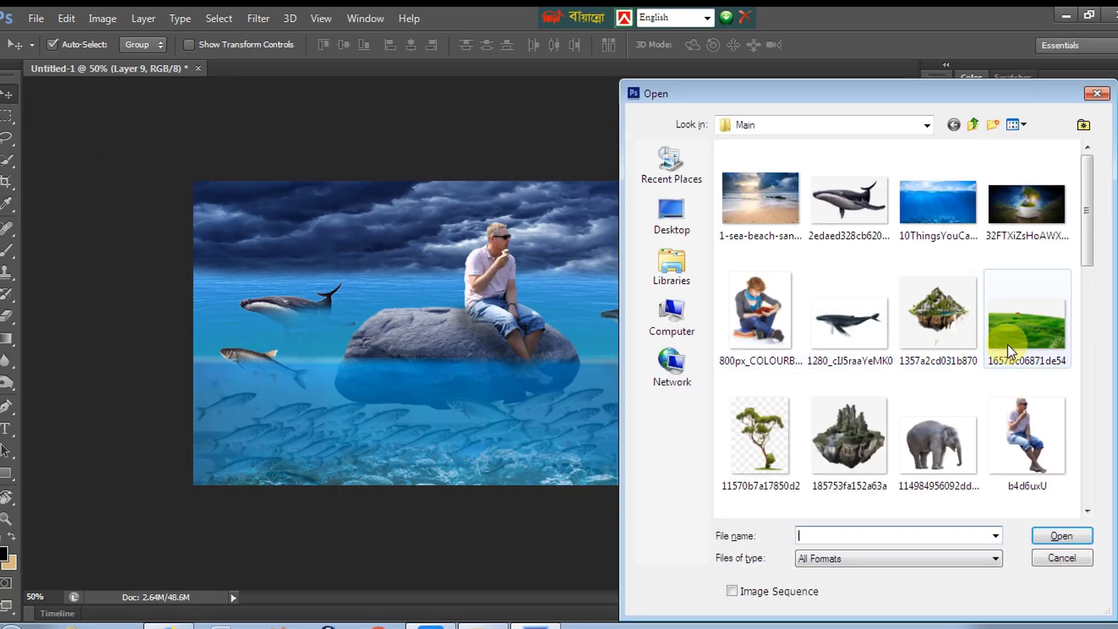
pyautogui.click(1008, 341)
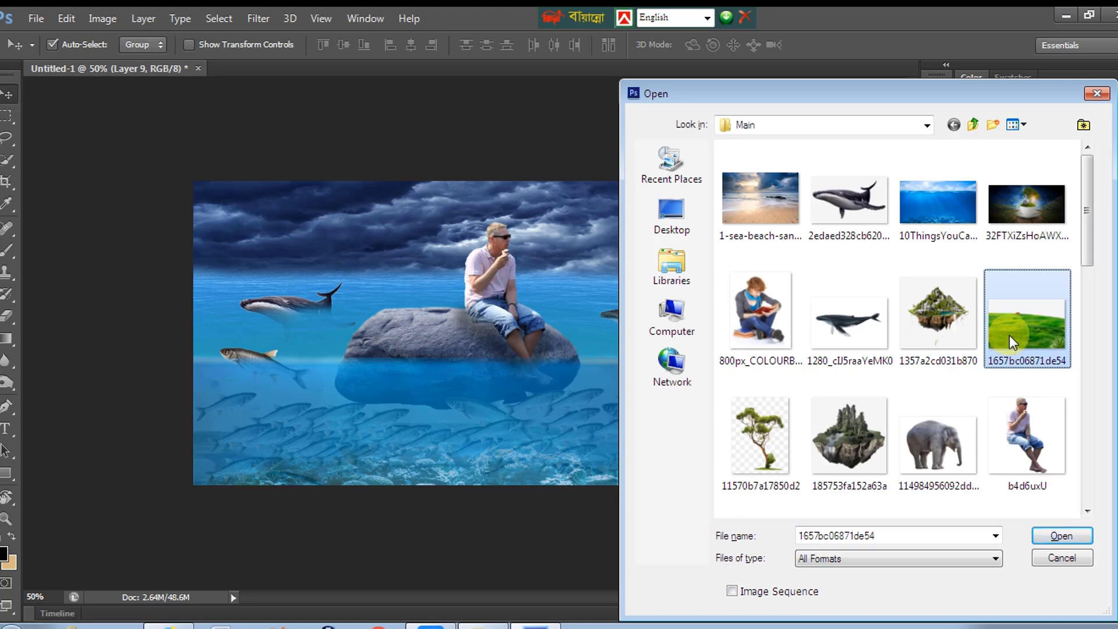
pyautogui.doubleClick(1009, 334)
pyautogui.press('m')
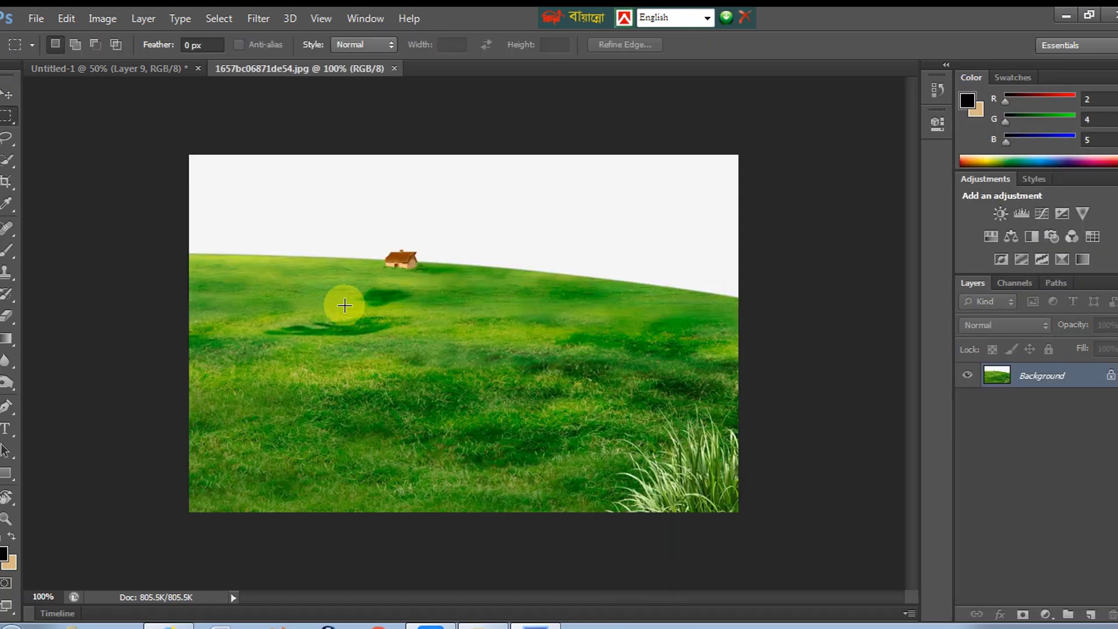
pyautogui.moveTo(155, 284); pyautogui.dragTo(844, 502)
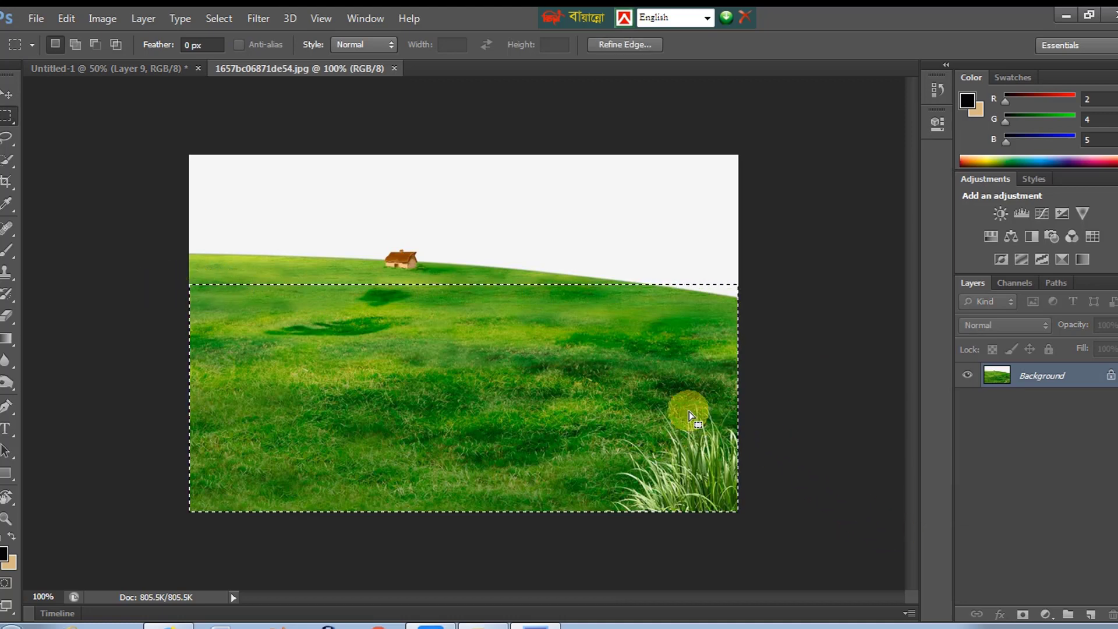
pyautogui.moveTo(154, 319); pyautogui.dragTo(942, 536)
# Undo the trial deletion, feather the grass selection by 20 pixels, cut it and close the source image
pyautogui.press('BackSpace')
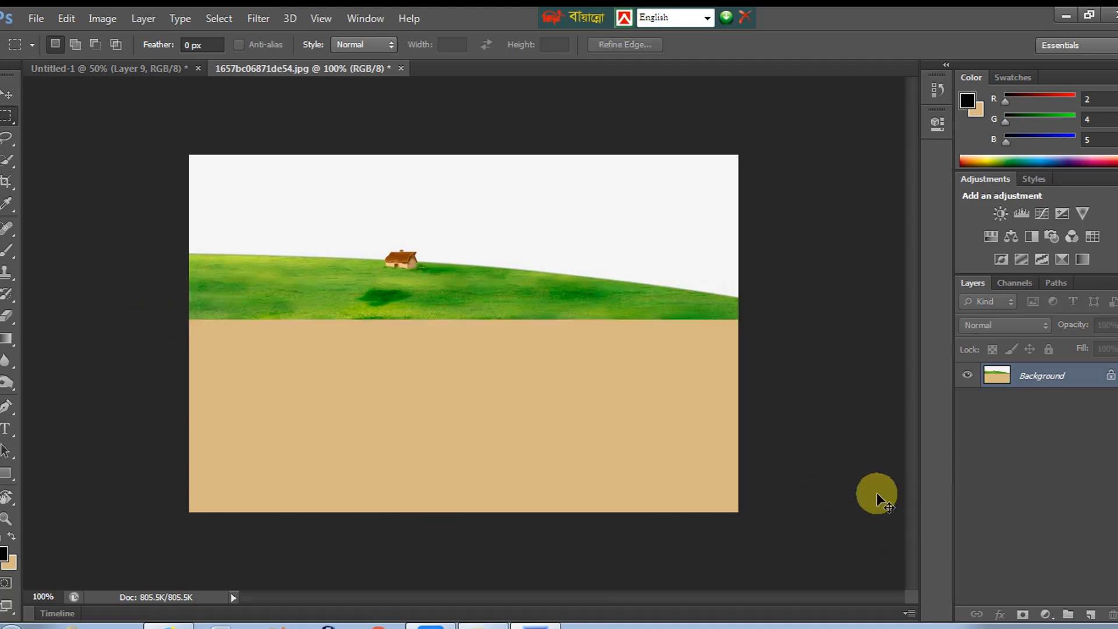
pyautogui.hotkey('ctrl', 'z')
pyautogui.hotkey('shift', 'F6')
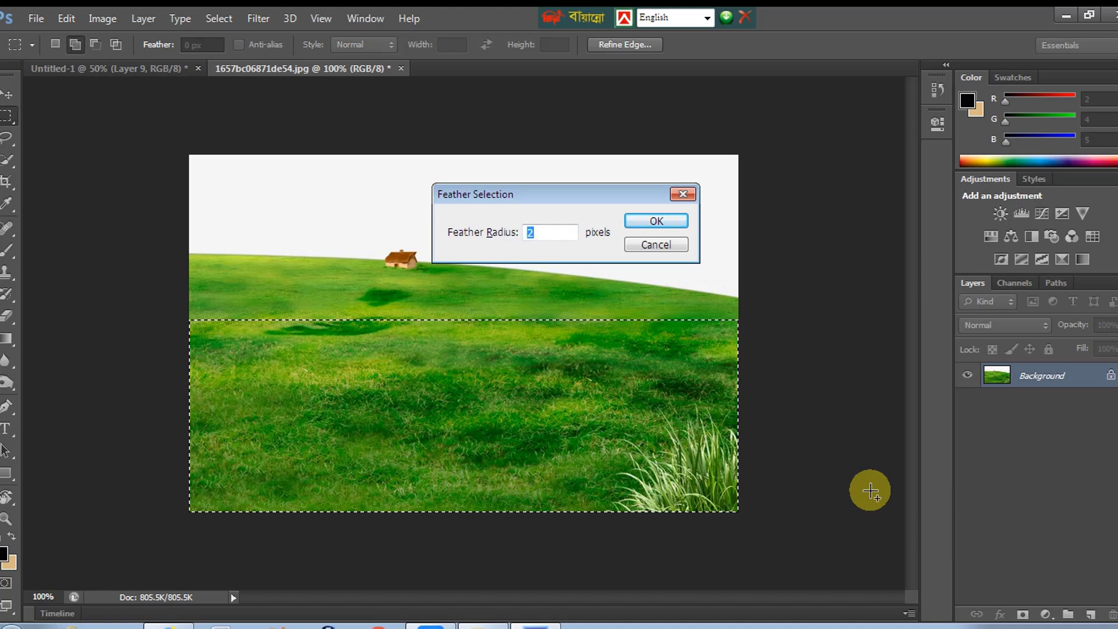
pyautogui.write('20')
pyautogui.press('Return')
pyautogui.hotkey('ctrl', 'x')
pyautogui.hotkey('ctrl', 'w')
# Paste the grass as the top layer, scale it to about 59% and place it between the stone and the image's right edge
pyautogui.click(547, 256)
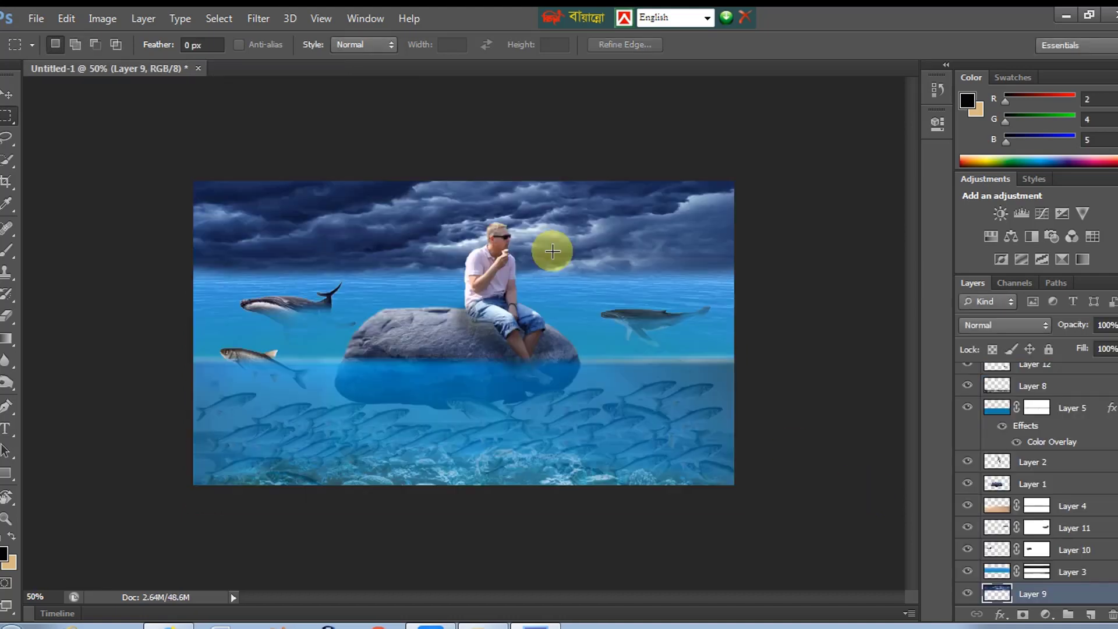
pyautogui.press('v')
pyautogui.hotkey('ctrl', 'shift', ']')
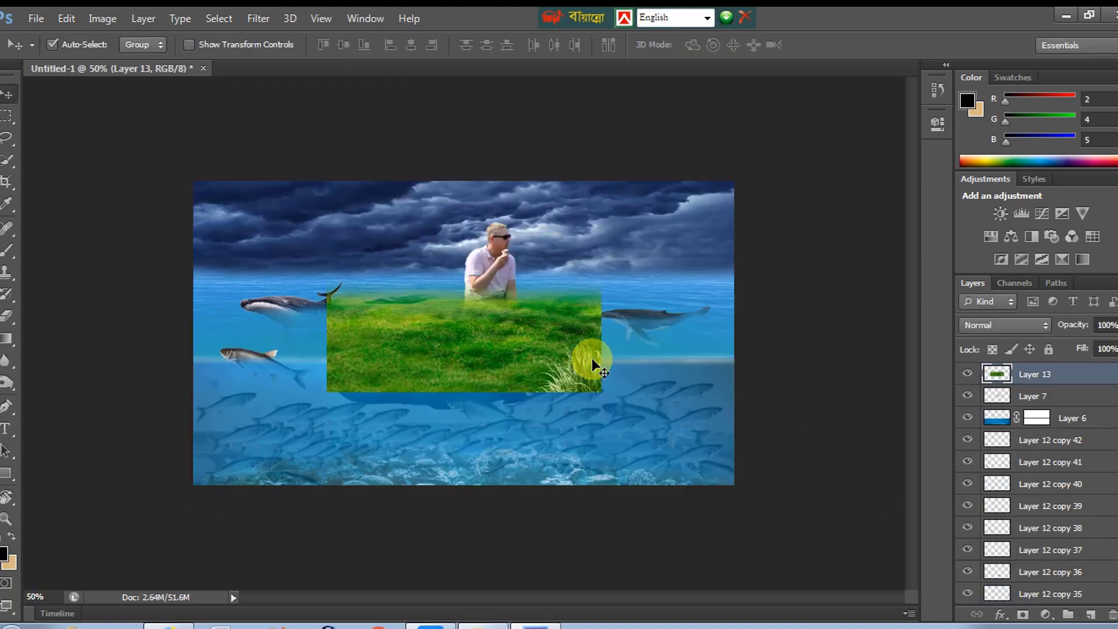
pyautogui.hotkey('ctrl', 't')
pyautogui.moveTo(568, 349); pyautogui.dragTo(732, 455)
pyautogui.moveTo(764, 491); pyautogui.dragTo(706, 326)
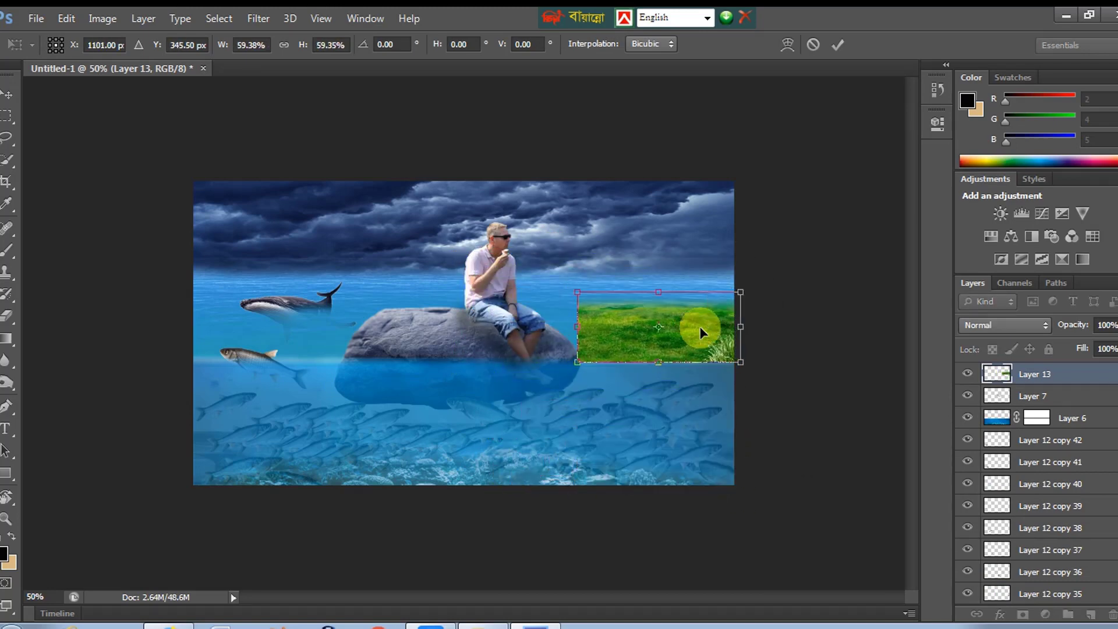
pyautogui.press('Return')
# Try moving the grass layer down the stack beneath the fish copies, and delete it
pyautogui.hotkey('ctrl', '+')
pyautogui.hotkey('ctrl', '[')
pyautogui.hotkey('ctrl', '[')
pyautogui.hotkey('ctrl', '[')
pyautogui.hotkey('ctrl', '[')
pyautogui.hotkey('ctrl', '[')
pyautogui.hotkey('ctrl', '[')
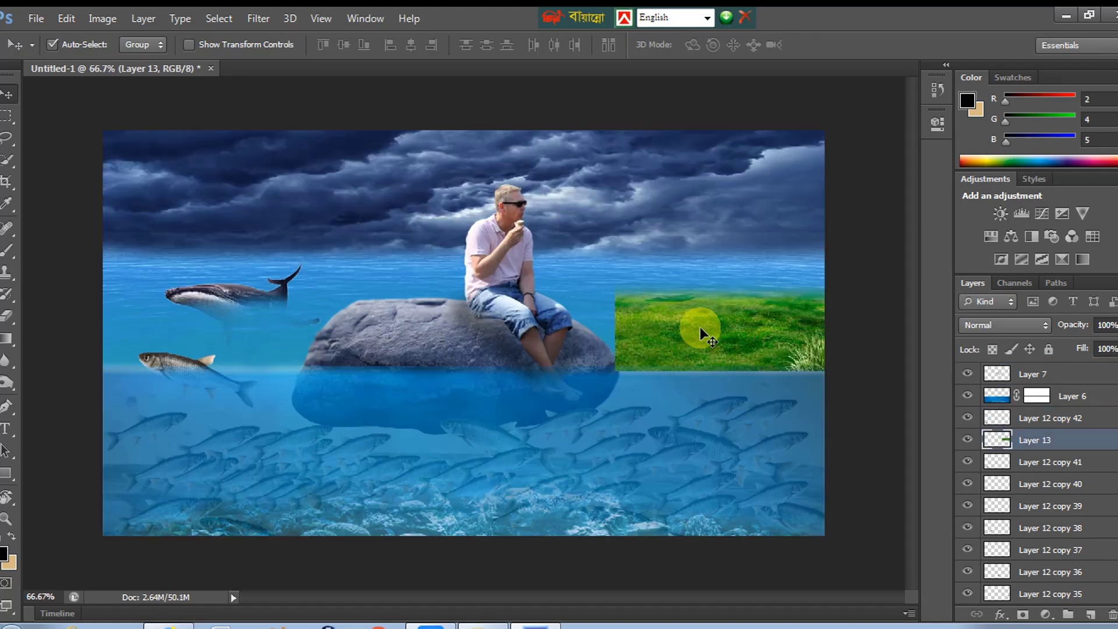
pyautogui.hotkey('ctrl', '[')
pyautogui.hotkey('ctrl', '[')
pyautogui.hotkey('ctrl', '[')
pyautogui.hotkey('ctrl', '[')
pyautogui.hotkey('ctrl', '[')
pyautogui.hotkey('ctrl', '[')
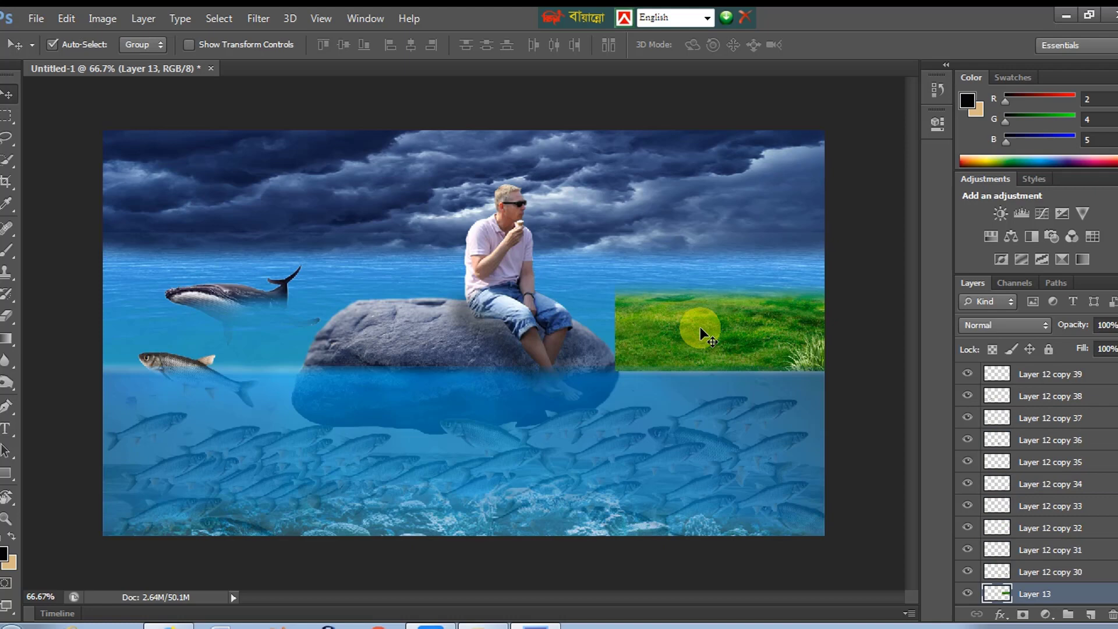
pyautogui.moveTo(1078, 591); pyautogui.dragTo(1112, 614)
# Open the floating island image 1357a2cd031b870, select the island with Quick Selection by inverting the background selection, and feather it by 2 pixels
pyautogui.hotkey('ctrl', '-')
pyautogui.hotkey('ctrl', 'o')
pyautogui.click(927, 312)
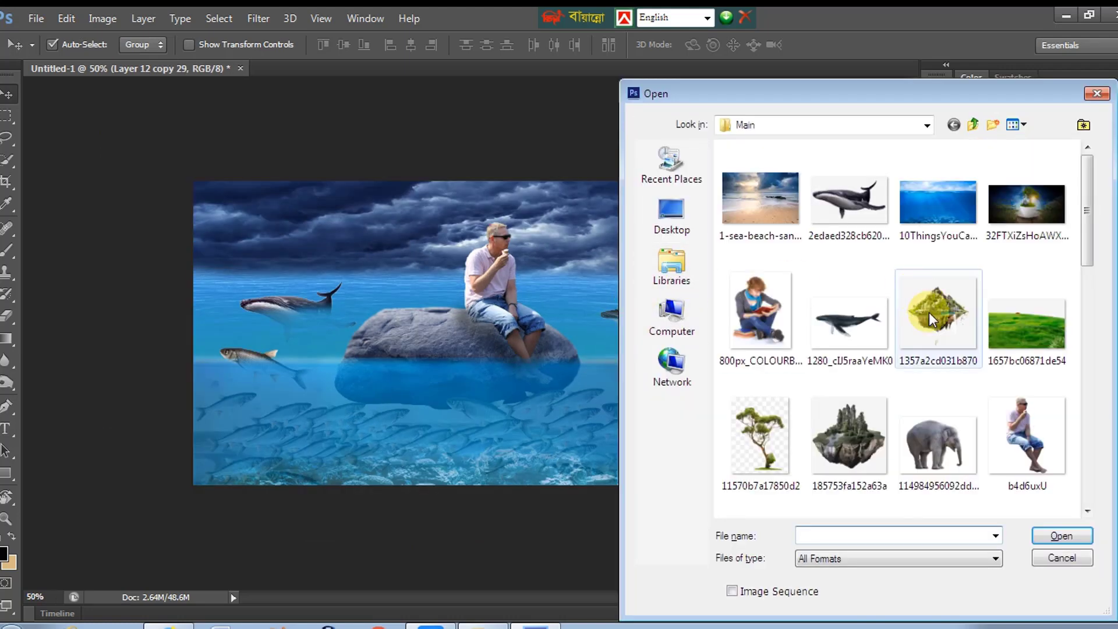
pyautogui.doubleClick(930, 330)
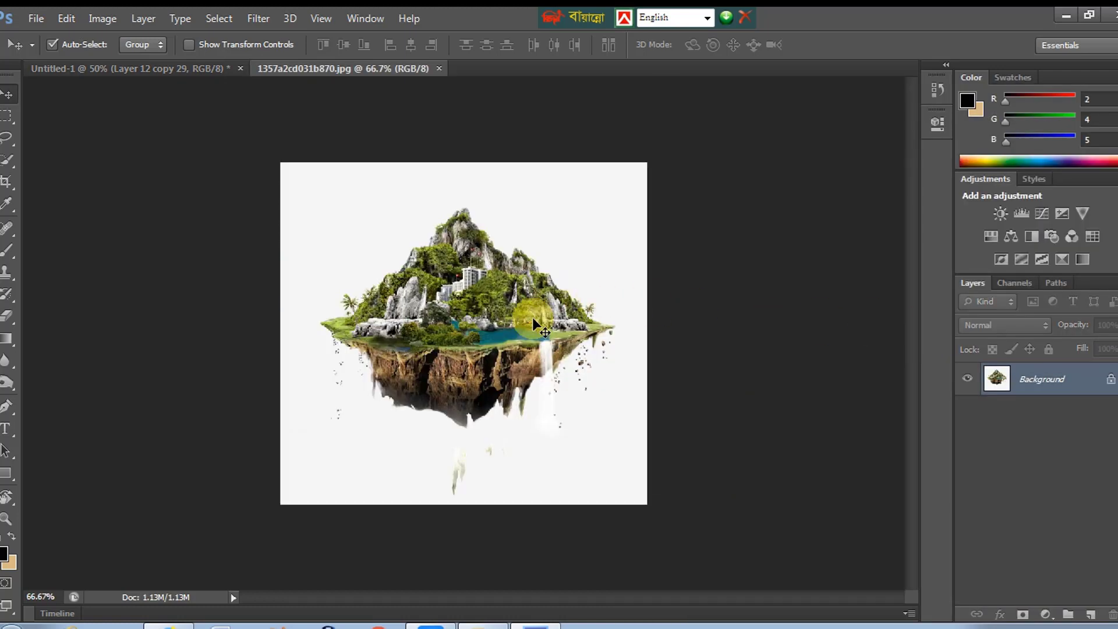
pyautogui.press('w')
pyautogui.moveTo(539, 219)
pyautogui.mouseDown()
pyautogui.moveTo(594, 273)
pyautogui.moveTo(618, 346)
pyautogui.moveTo(618, 403)
pyautogui.moveTo(577, 447)
pyautogui.moveTo(382, 468)
pyautogui.moveTo(311, 379)
pyautogui.moveTo(309, 270)
pyautogui.moveTo(327, 245)
pyautogui.mouseUp()
pyautogui.hotkey('ctrl', 'shift', 'i')
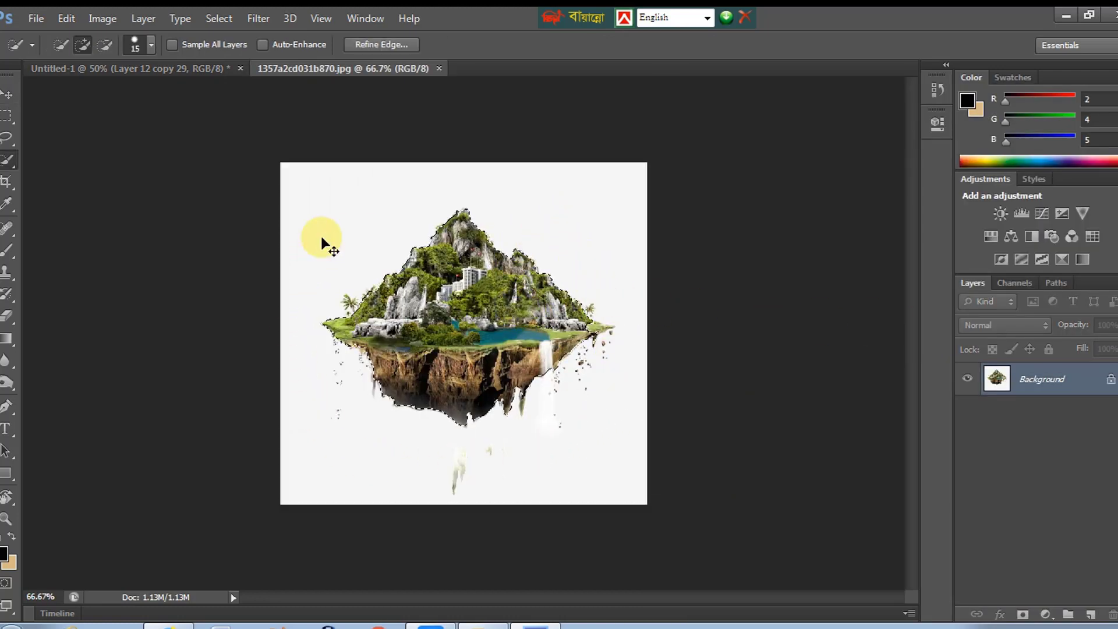
pyautogui.hotkey('shift', 'F6')
pyautogui.write('2')
pyautogui.press('Return')
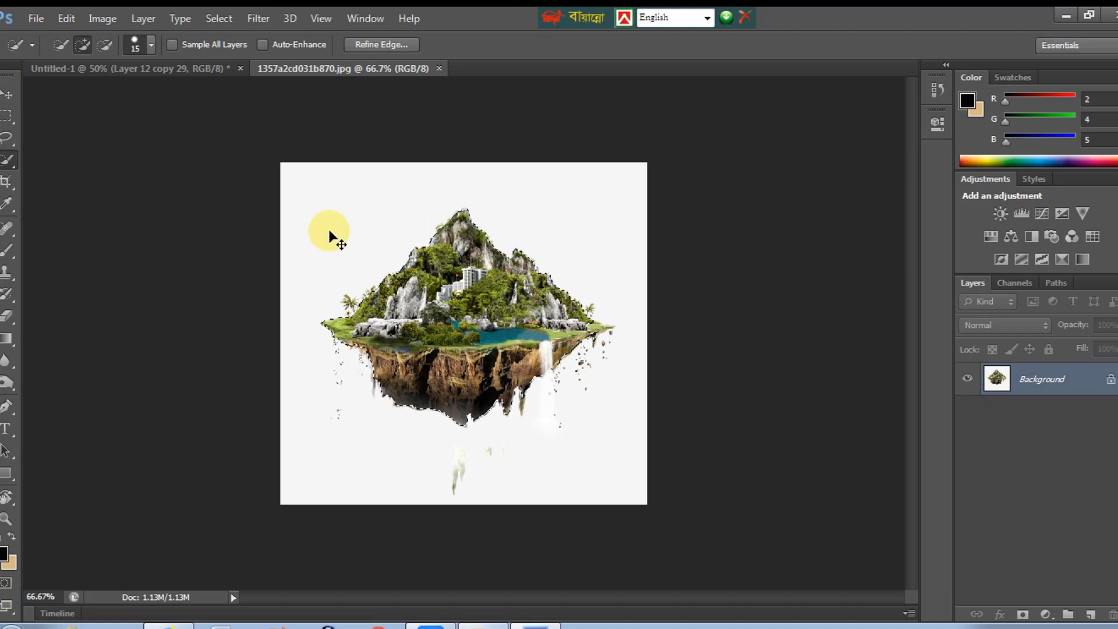
# Transfer the selected island into the composite and place it at the right edge of the image, over the right whale
pyautogui.press('BackSpace')
pyautogui.hotkey('ctrl', 'w')
pyautogui.click(575, 256)
pyautogui.hotkey('ctrl', 'v')
pyautogui.press('v')
pyautogui.moveTo(468, 318); pyautogui.dragTo(660, 306)
pyautogui.hotkey('ctrl', 'z')
pyautogui.moveTo(445, 297); pyautogui.dragTo(644, 249)
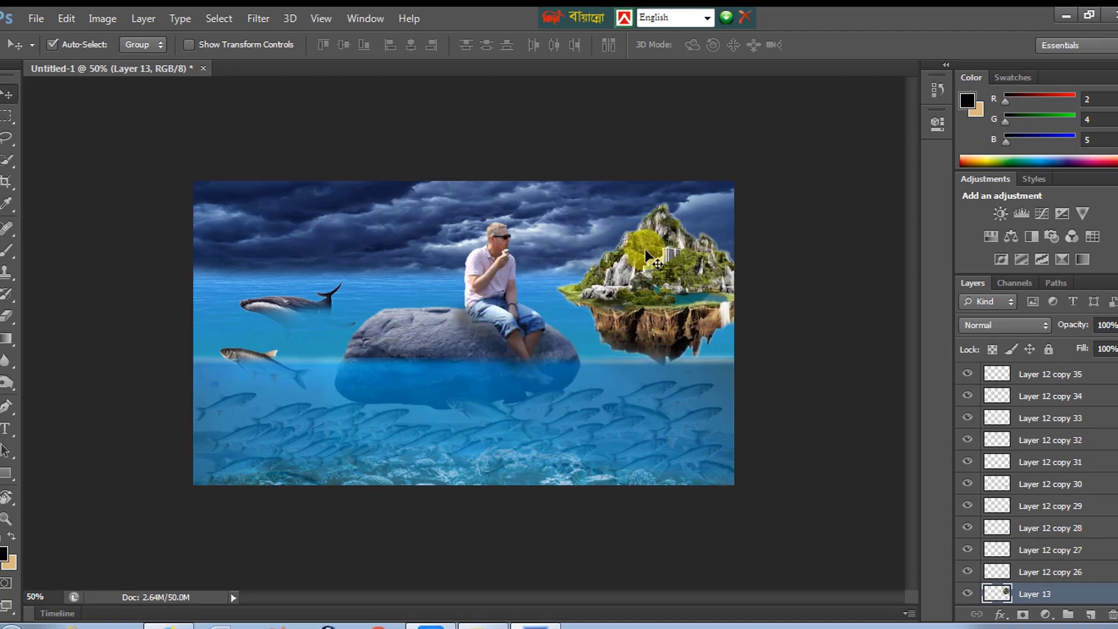
# Scale the island down and move it up to the horizon near the image's right edge
pyautogui.hotkey('ctrl', 't')
pyautogui.moveTo(758, 371); pyautogui.dragTo(721, 333)
pyautogui.moveTo(686, 283); pyautogui.dragTo(707, 254)
pyautogui.press('Return')
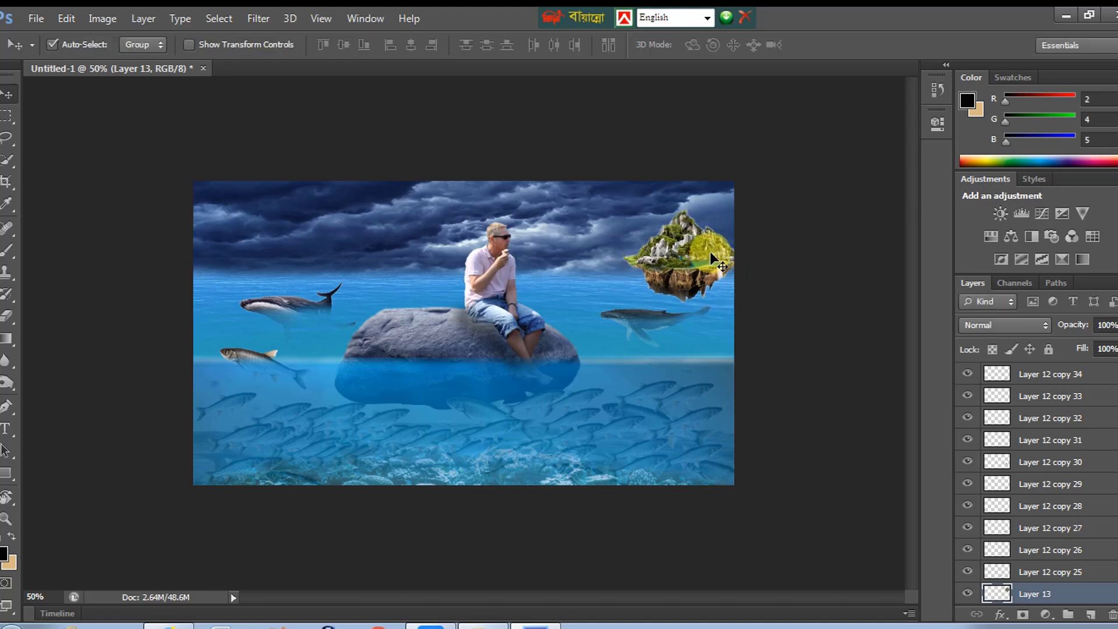
# Enlarge the island and move it into the upper-right corner of the sky, then fine-tune its size
pyautogui.hotkey('ctrl', 't')
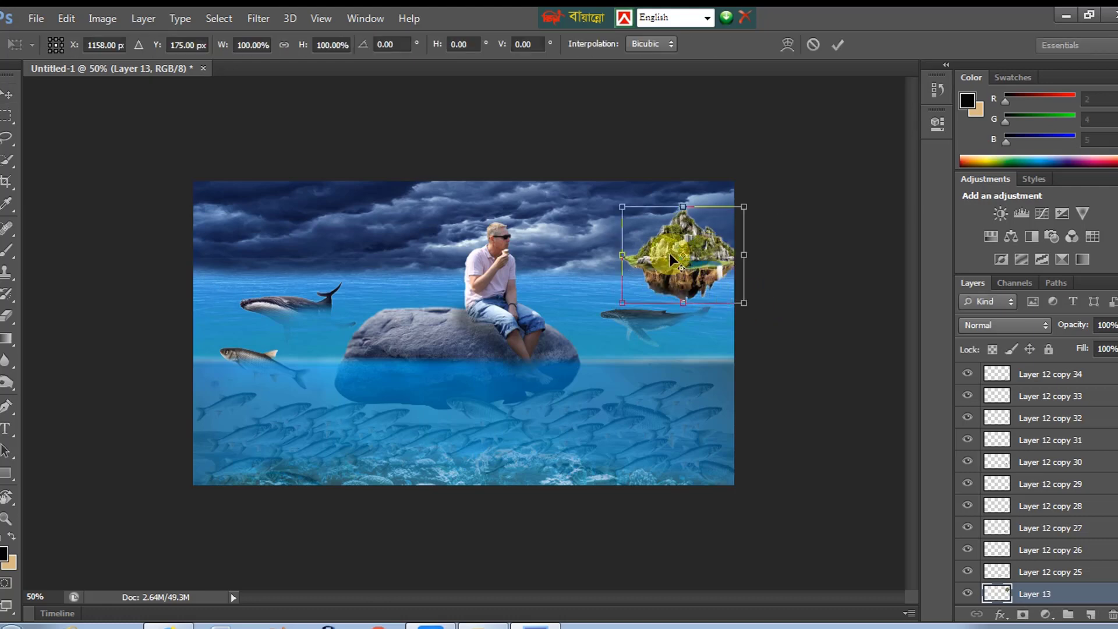
pyautogui.moveTo(692, 245); pyautogui.dragTo(666, 214)
pyautogui.moveTo(720, 273); pyautogui.dragTo(753, 287)
pyautogui.moveTo(685, 245); pyautogui.dragTo(692, 239)
pyautogui.press('Return')
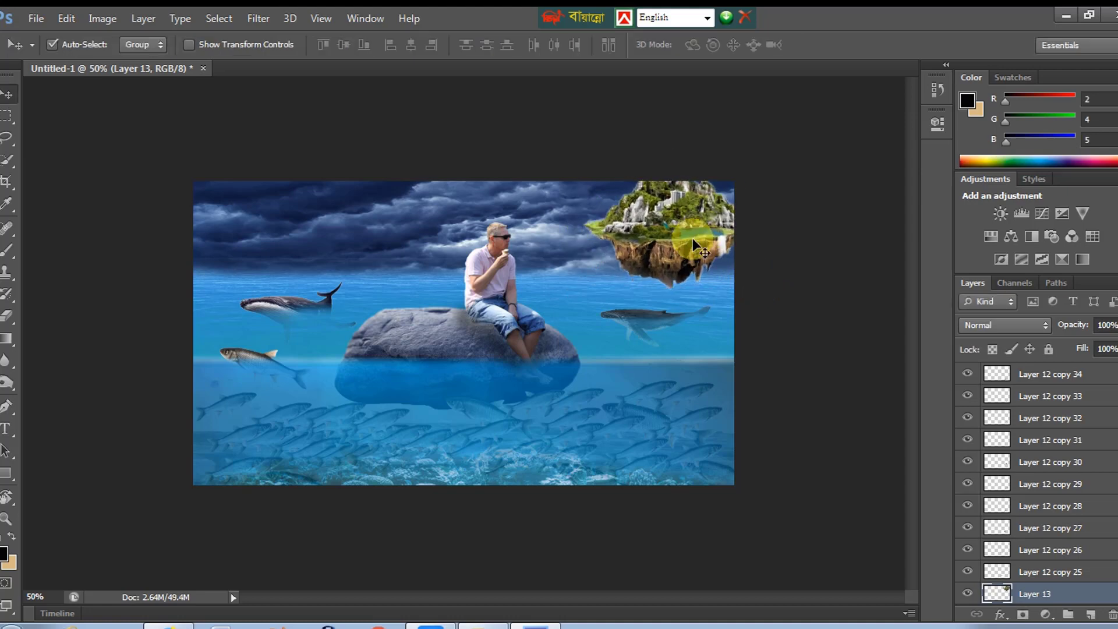
pyautogui.hotkey('ctrl', 't')
pyautogui.moveTo(755, 291)
pyautogui.mouseDown()
pyautogui.moveTo(736, 259)
pyautogui.moveTo(708, 264)
pyautogui.moveTo(737, 245)
pyautogui.moveTo(690, 257)
pyautogui.moveTo(742, 249)
pyautogui.moveTo(586, 250)
pyautogui.moveTo(722, 261)
pyautogui.moveTo(607, 267)
pyautogui.moveTo(745, 277)
pyautogui.moveTo(617, 284)
pyautogui.moveTo(587, 238)
pyautogui.moveTo(738, 261)
pyautogui.mouseUp()
pyautogui.press('Return')
# Add a mask to the island layer and fade out its rocky underside with a soft 150 px black brush
pyautogui.click(1022, 614)
pyautogui.press('b')
pyautogui.press(']')
pyautogui.press(']')
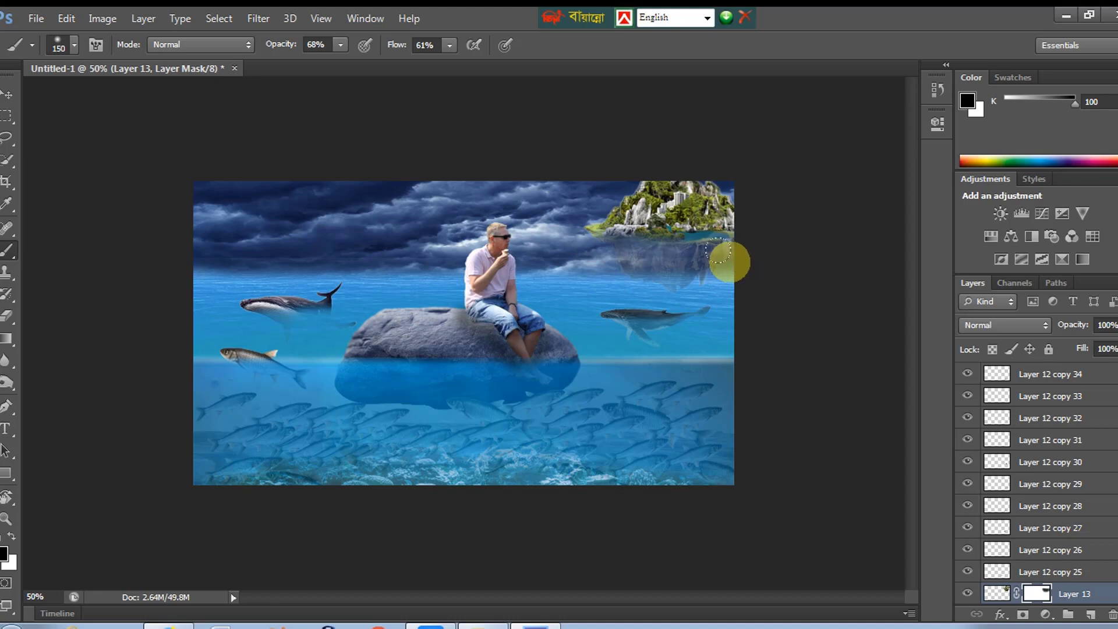
pyautogui.hotkey('ctrl', '-')
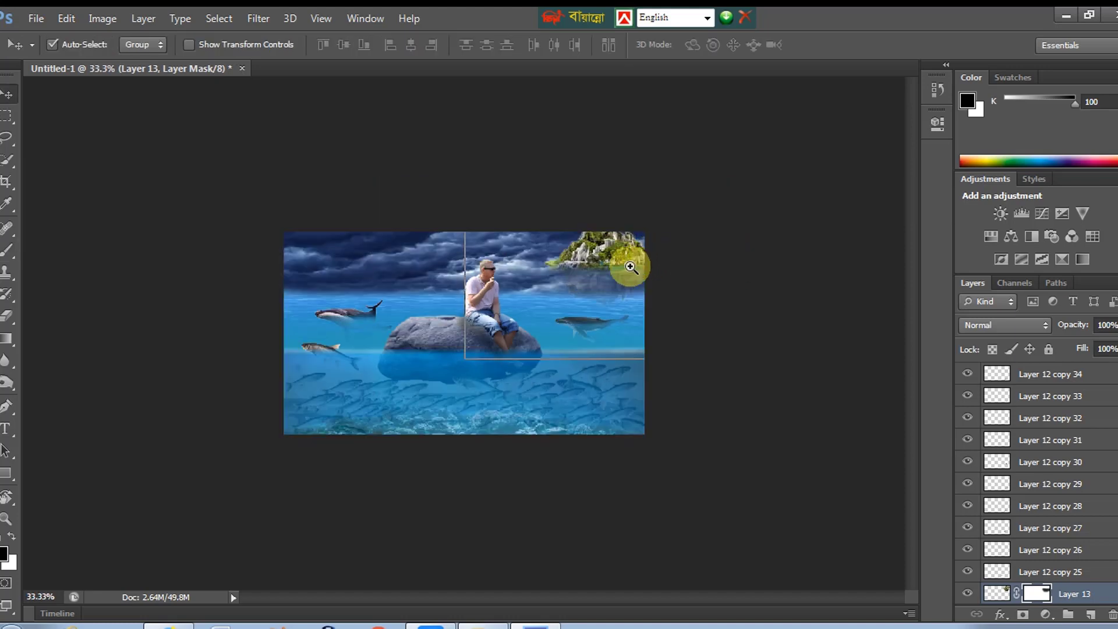
pyautogui.hotkey('ctrl', '+')
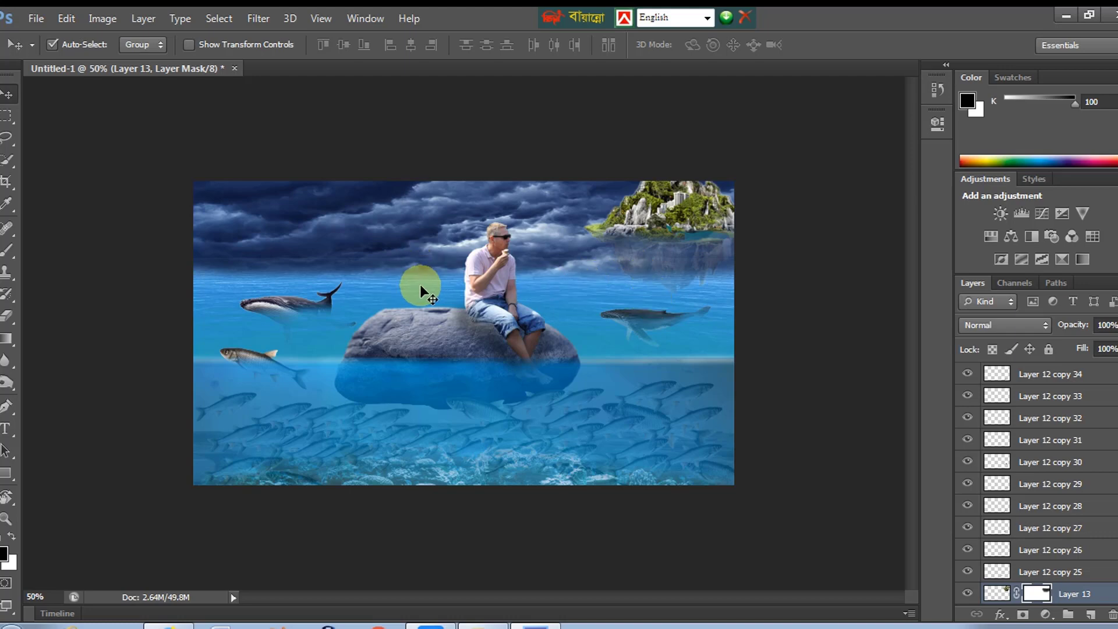
# Add a Solid Color fill layer in #020405 above Layer 7
pyautogui.scroll(5, 1031, 410)
pyautogui.click(1066, 375)
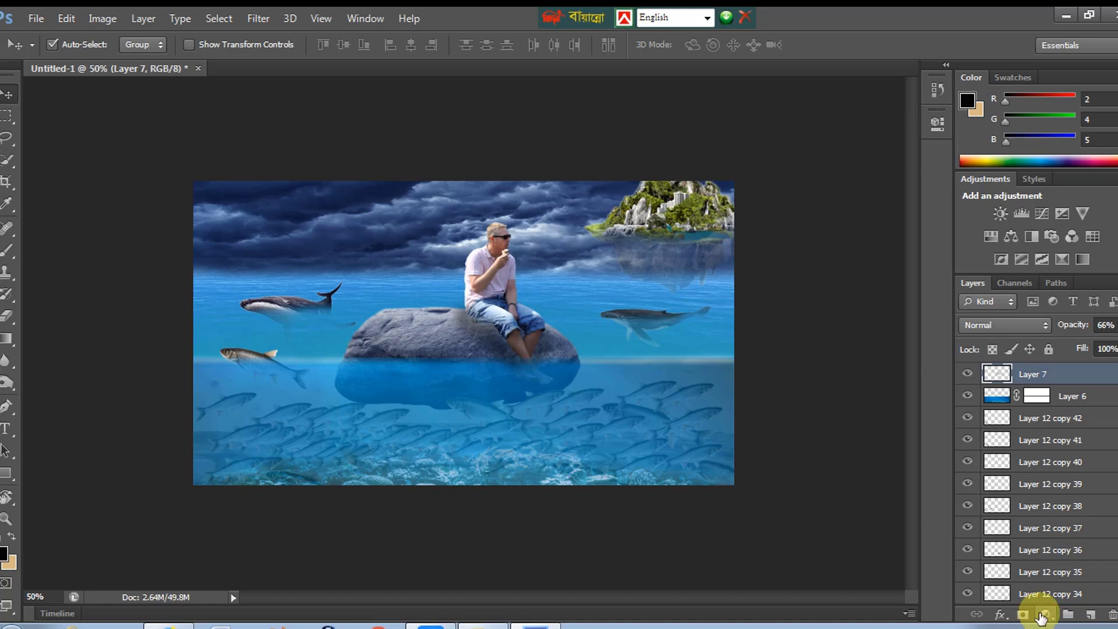
pyautogui.click(1042, 615)
pyautogui.click(1026, 246)
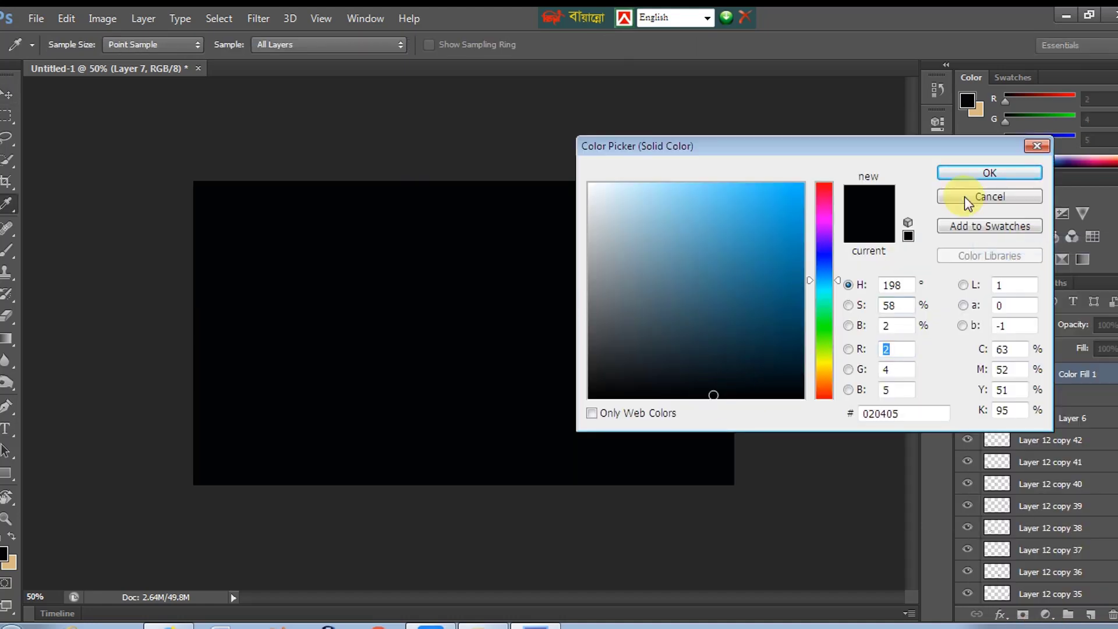
pyautogui.click(955, 178)
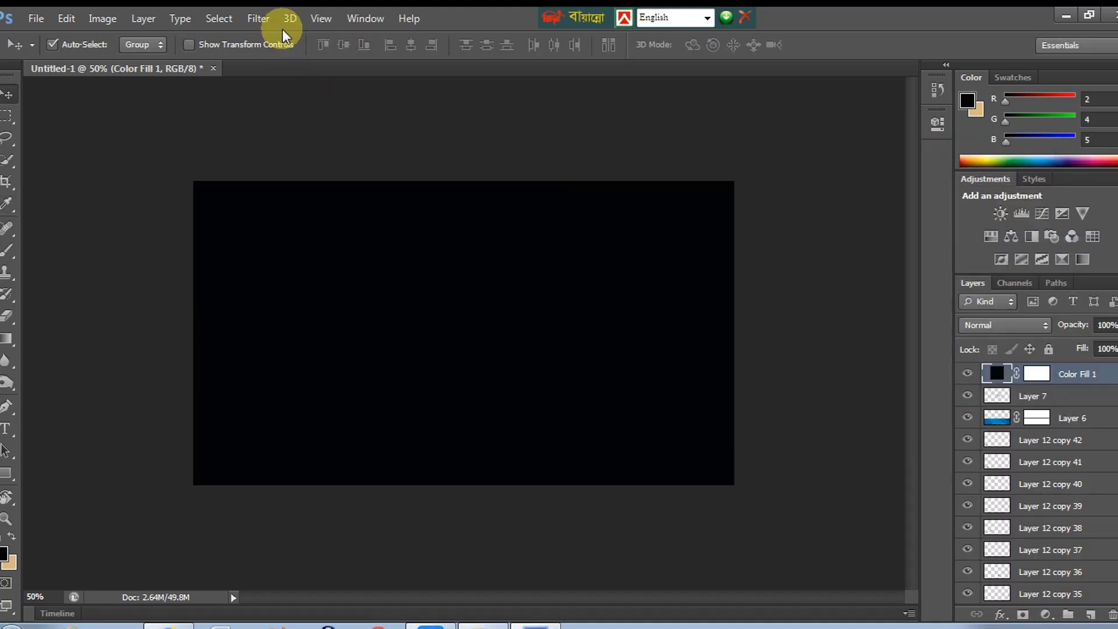
# Rasterize the dark fill layer and render a 105mm Prime lens flare at 100% brightness on it
pyautogui.click(261, 18)
pyautogui.moveTo(283, 188)
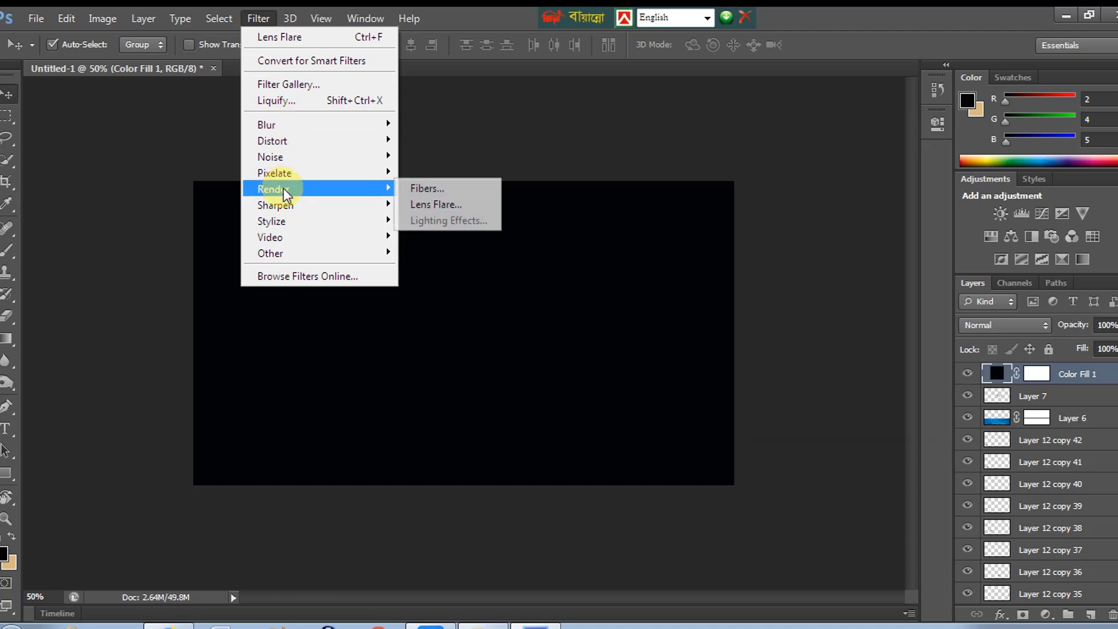
pyautogui.click(448, 205)
pyautogui.click(521, 267)
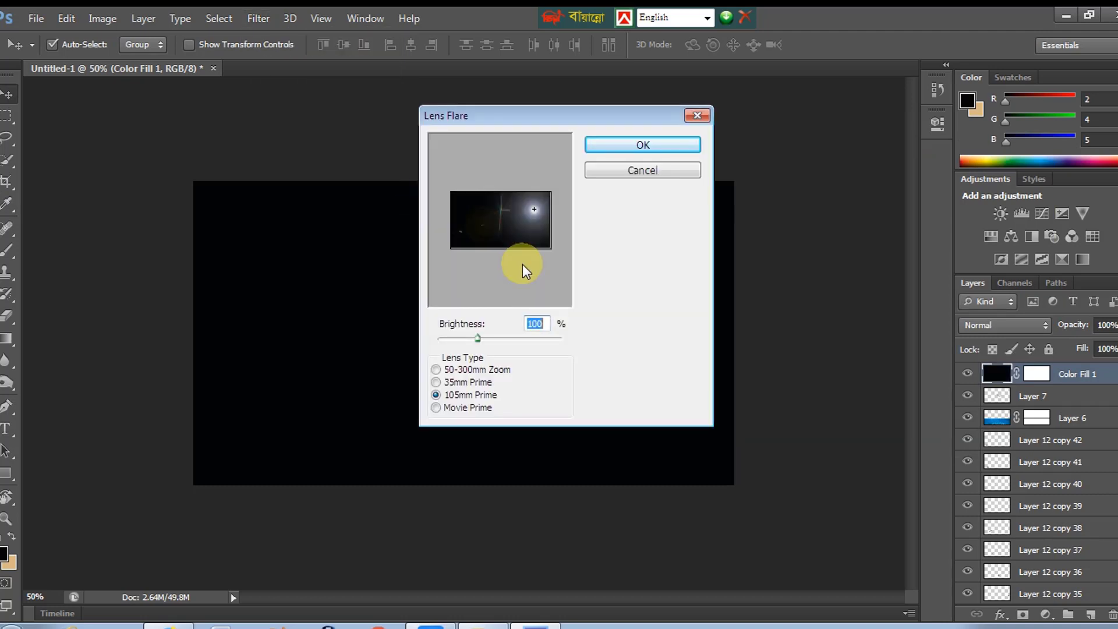
pyautogui.click(646, 145)
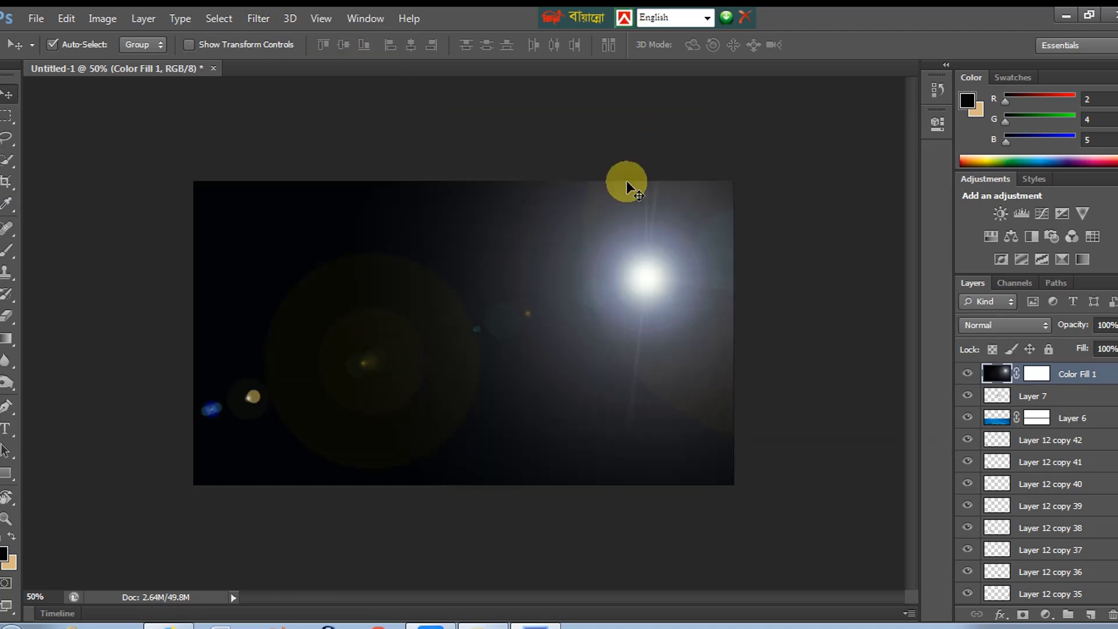
# Set the flare layer's blend mode to Multiply and scale it to about 237%, keeping its bright spot over the scene's right side
pyautogui.click(1004, 326)
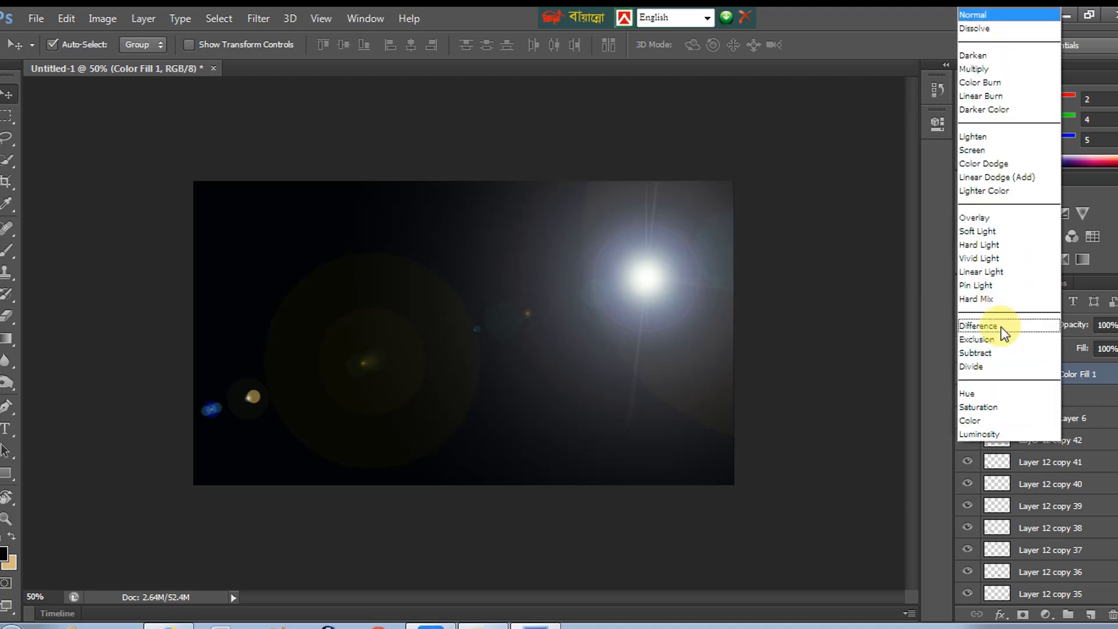
pyautogui.click(972, 68)
pyautogui.hotkey('ctrl', 't')
pyautogui.hotkey('ctrl', '-')
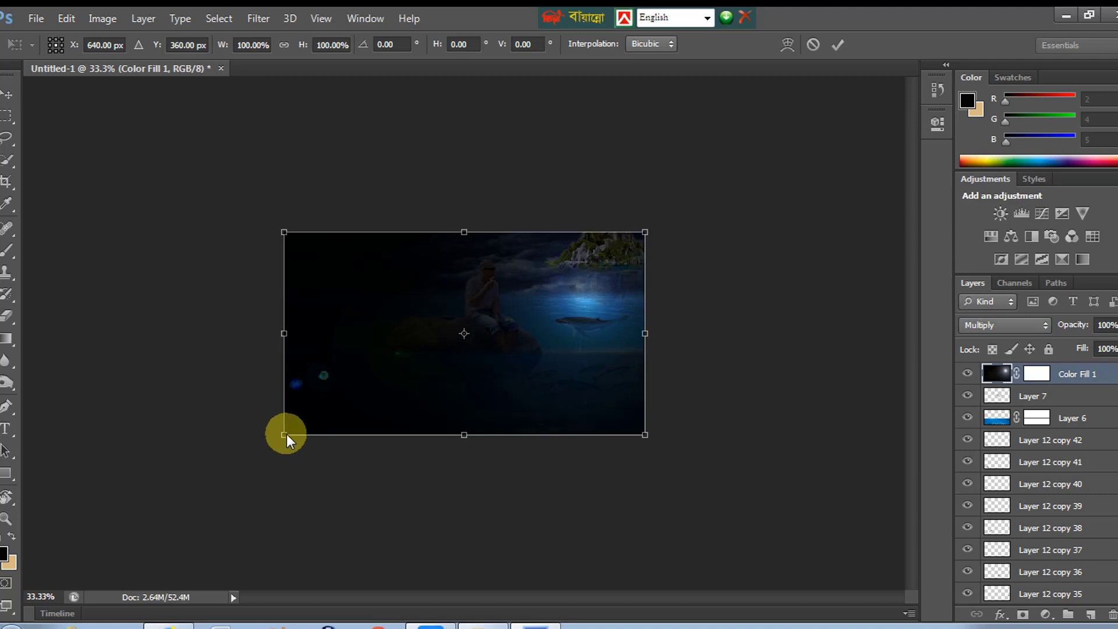
pyautogui.moveTo(284, 434); pyautogui.dragTo(44, 540)
pyautogui.moveTo(606, 340); pyautogui.dragTo(611, 292)
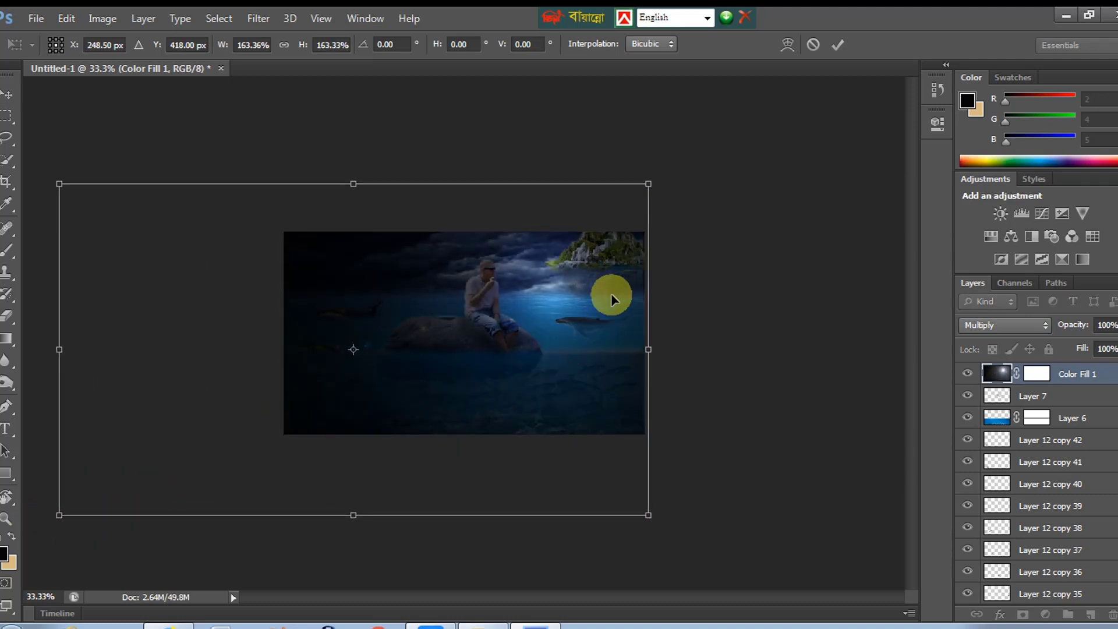
pyautogui.moveTo(648, 184); pyautogui.dragTo(781, 109)
pyautogui.moveTo(661, 327); pyautogui.dragTo(614, 335)
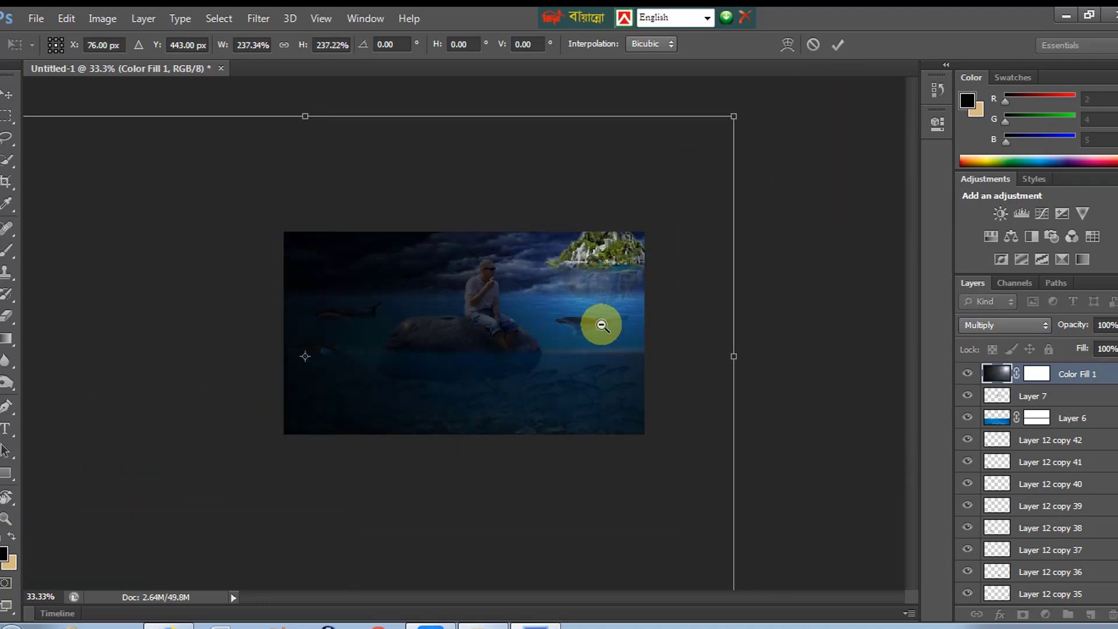
# Continue enlarging the flare layer to about 632%, shifting it down and left so its glow spreads across the scene
pyautogui.keyDown('alt'); pyautogui.click(602, 326); pyautogui.keyUp('alt')
pyautogui.moveTo(662, 172); pyautogui.dragTo(780, 44)
pyautogui.moveTo(637, 286); pyautogui.dragTo(515, 333)
pyautogui.keyDown('alt'); pyautogui.click(521, 310); pyautogui.keyUp('alt')
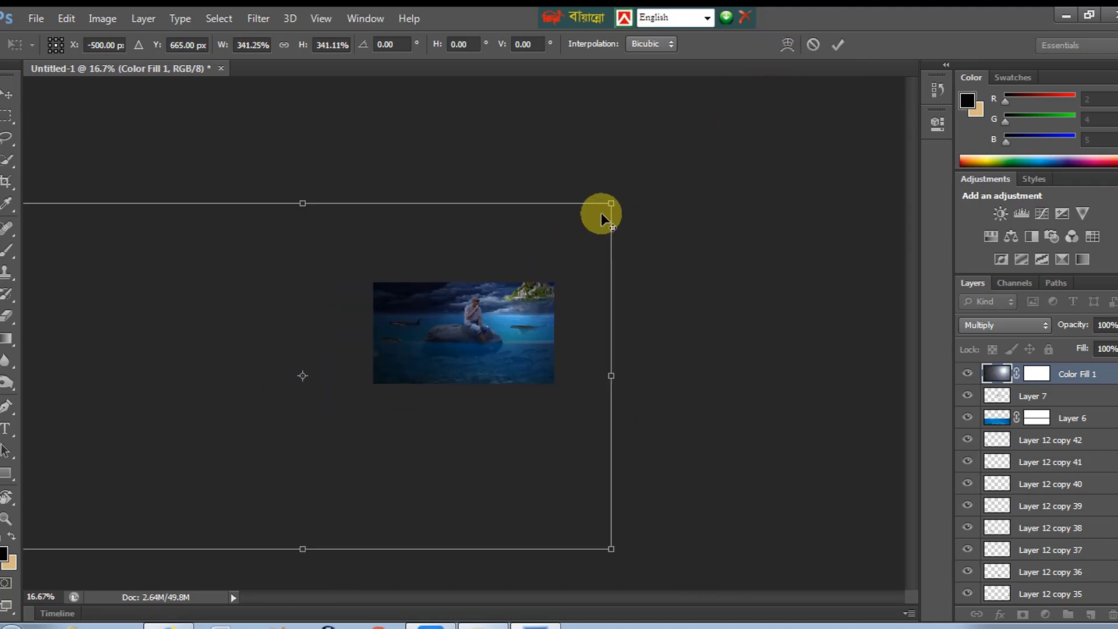
pyautogui.moveTo(610, 204); pyautogui.dragTo(738, 107)
pyautogui.moveTo(614, 304); pyautogui.dragTo(508, 345)
pyautogui.moveTo(641, 169); pyautogui.dragTo(769, 95)
pyautogui.moveTo(560, 386); pyautogui.dragTo(500, 410)
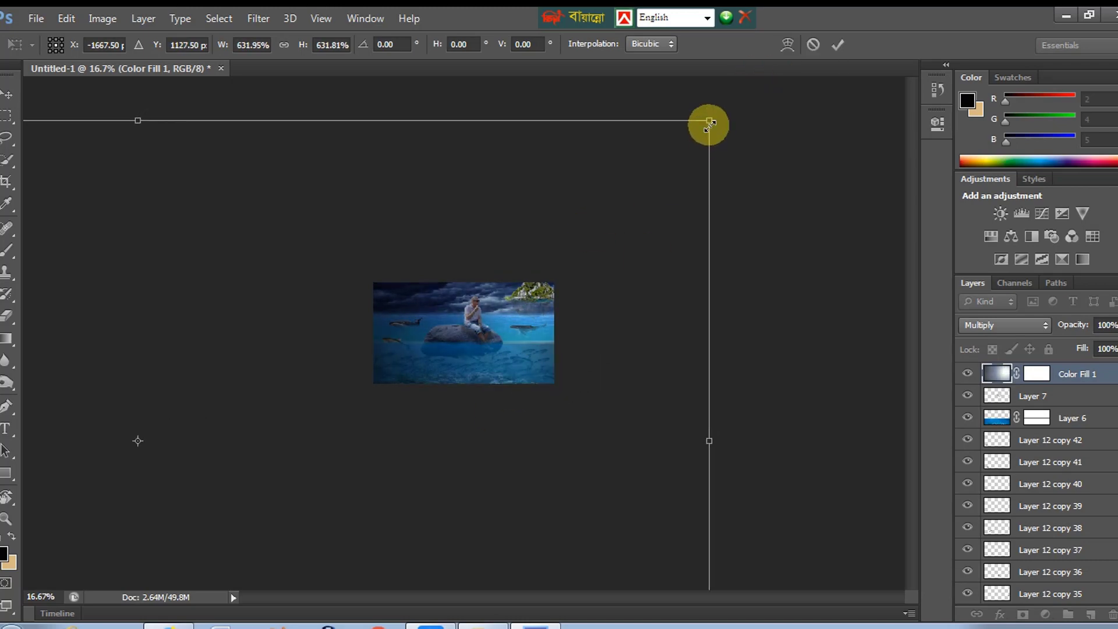
# Scale the flare layer up to about 796%, shift it slightly down and left, and apply the transform
pyautogui.moveTo(708, 121); pyautogui.dragTo(819, 19)
pyautogui.moveTo(669, 302); pyautogui.dragTo(601, 336)
pyautogui.hotkey('ctrl', '-')
pyautogui.hotkey('ctrl', '-')
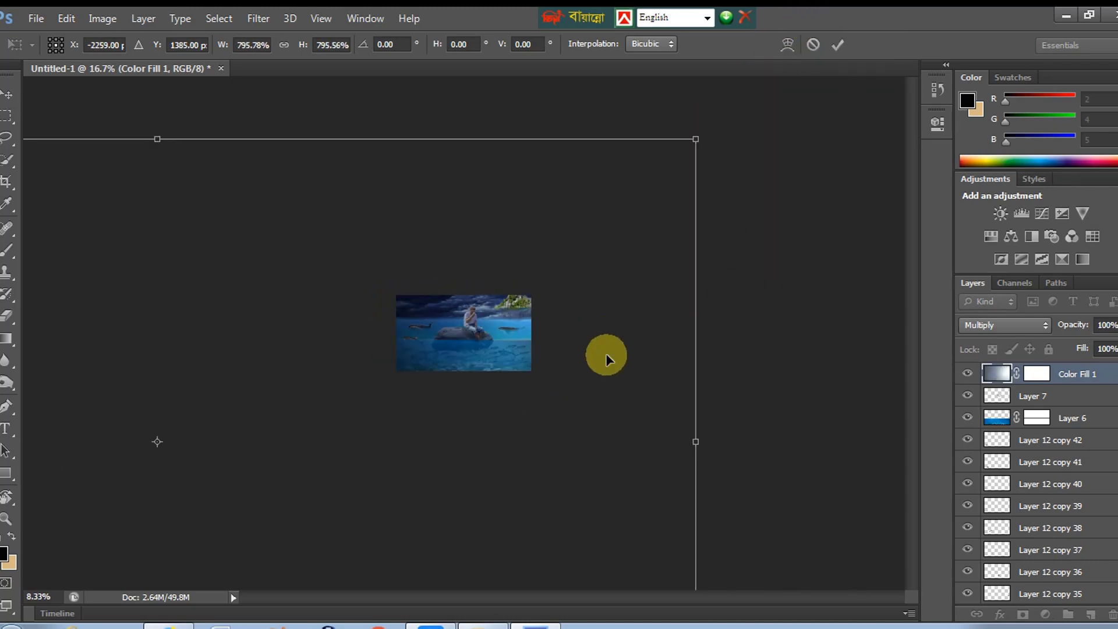
pyautogui.press('Return')
pyautogui.hotkey('ctrl', '+')
pyautogui.hotkey('ctrl', '+')
pyautogui.hotkey('ctrl', '+')
pyautogui.hotkey('ctrl', '+')
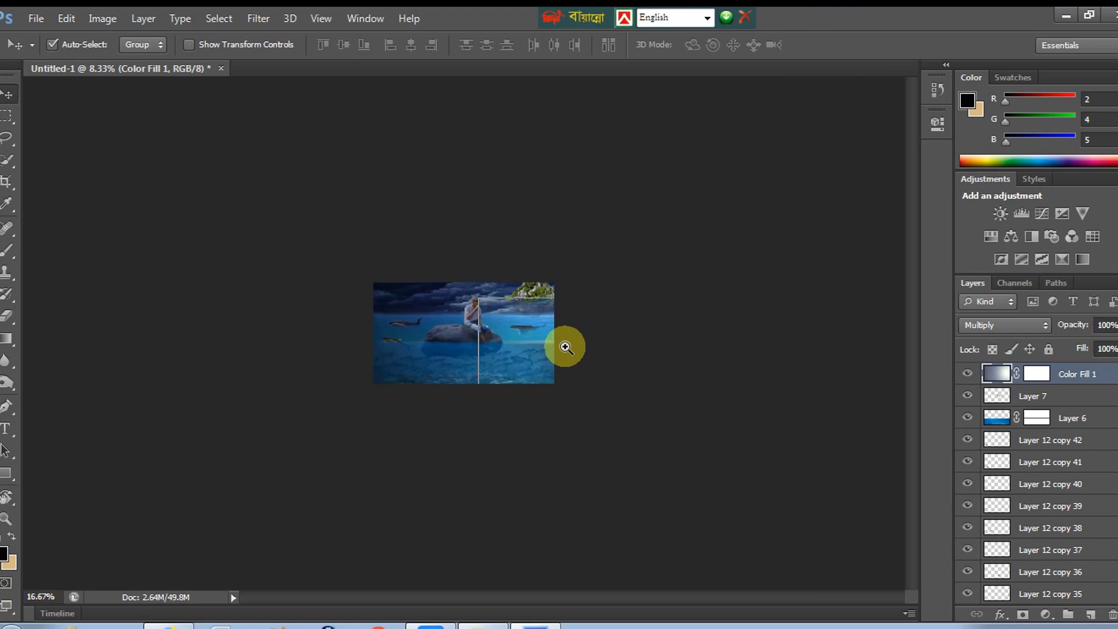
# Transform the flare layer a second time, enlarging it beyond 166% and shifting it left so its bright area covers the whole scene
pyautogui.hotkey('ctrl', 't')
pyautogui.hotkey('ctrl', '-')
pyautogui.hotkey('ctrl', '-')
pyautogui.hotkey('ctrl', '-')
pyautogui.hotkey('ctrl', '-')
pyautogui.hotkey('ctrl', '-')
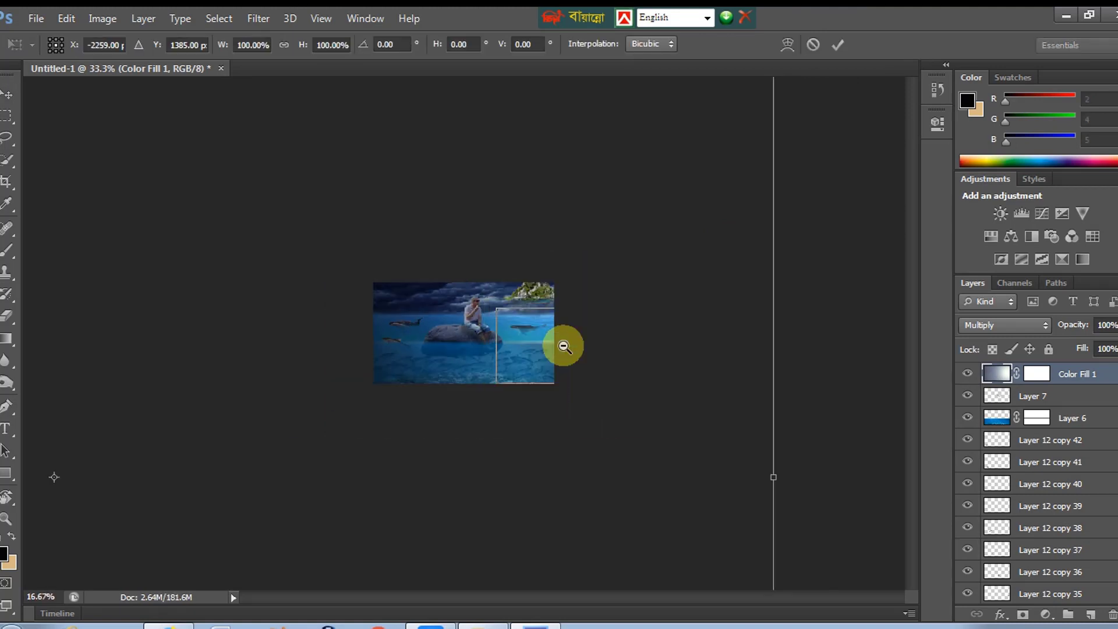
pyautogui.moveTo(582, 236); pyautogui.dragTo(722, 72)
pyautogui.moveTo(632, 331); pyautogui.dragTo(496, 349)
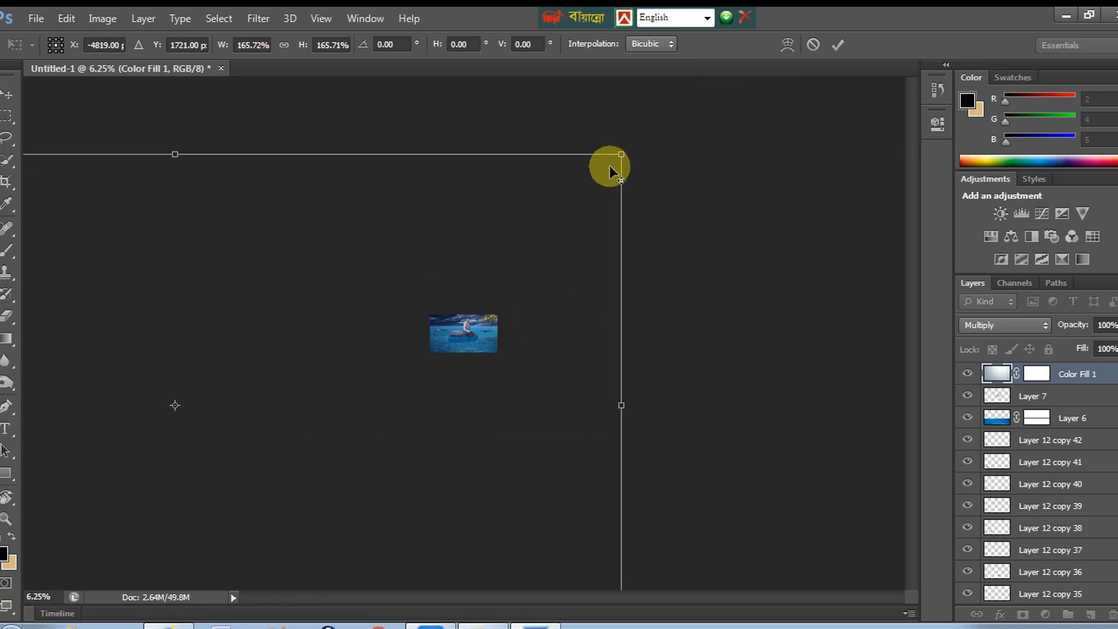
pyautogui.moveTo(621, 147); pyautogui.dragTo(714, 103)
pyautogui.moveTo(586, 263); pyautogui.dragTo(553, 275)
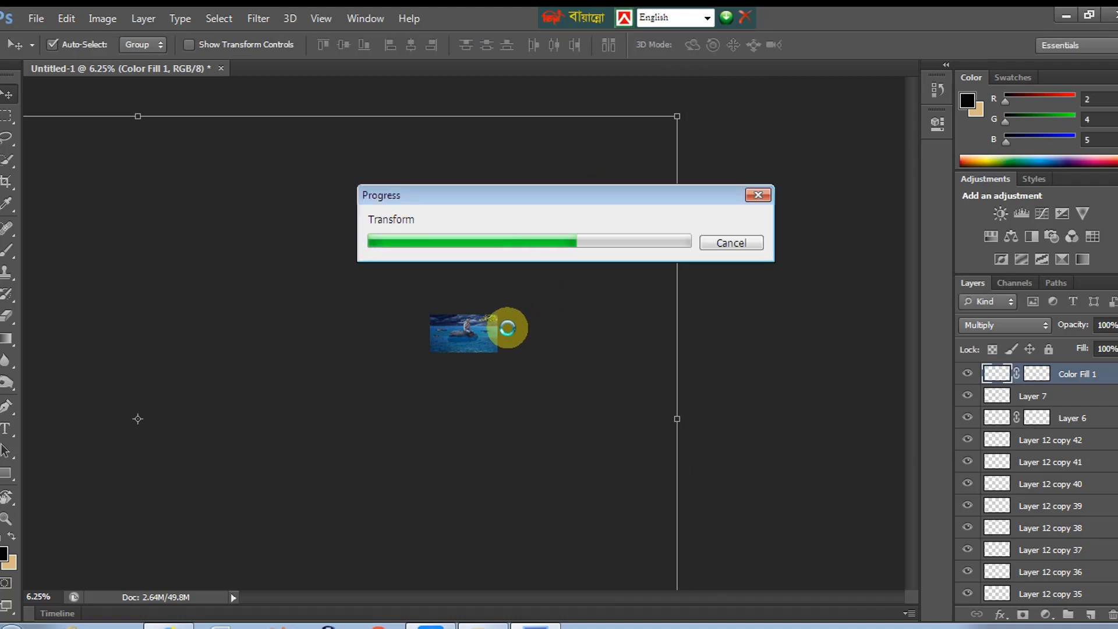
pyautogui.moveTo(493, 333); pyautogui.dragTo(494, 332)
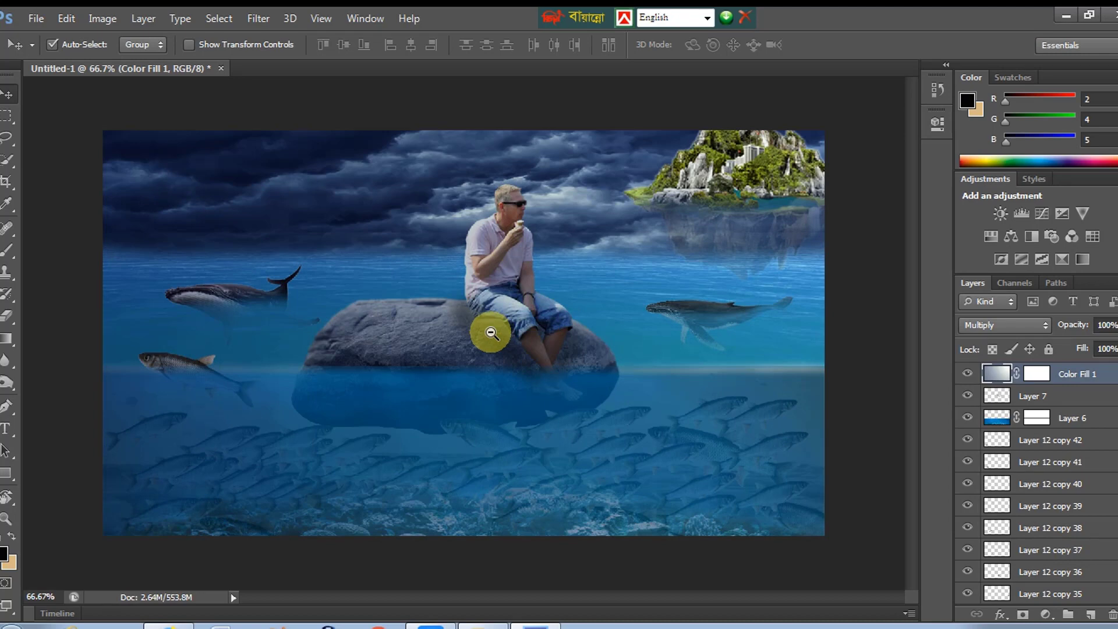
# Brighten the flare layer with a Curves adjustment that raises the midtones of the RGB channel
pyautogui.keyDown('ctrl'); pyautogui.keyDown('alt'); pyautogui.click(491, 333); pyautogui.keyUp('alt'); pyautogui.keyUp('ctrl')
pyautogui.keyDown('ctrl'); pyautogui.click(495, 315); pyautogui.keyUp('ctrl')
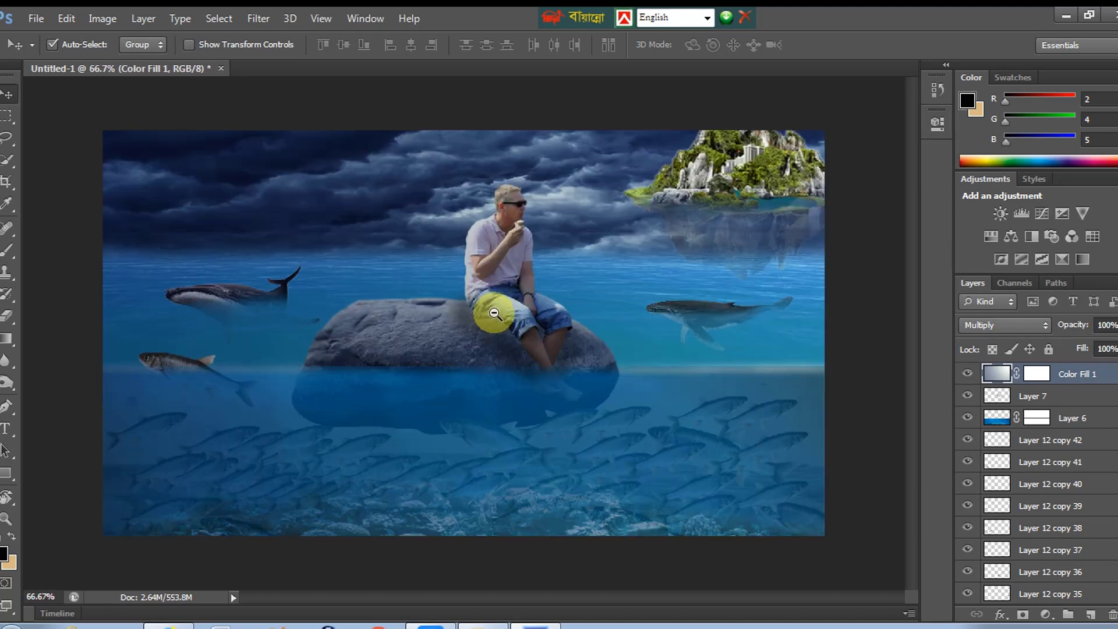
pyautogui.keyDown('ctrl'); pyautogui.keyDown('alt'); pyautogui.click(498, 309); pyautogui.keyUp('alt'); pyautogui.keyUp('ctrl')
pyautogui.click(500, 308)
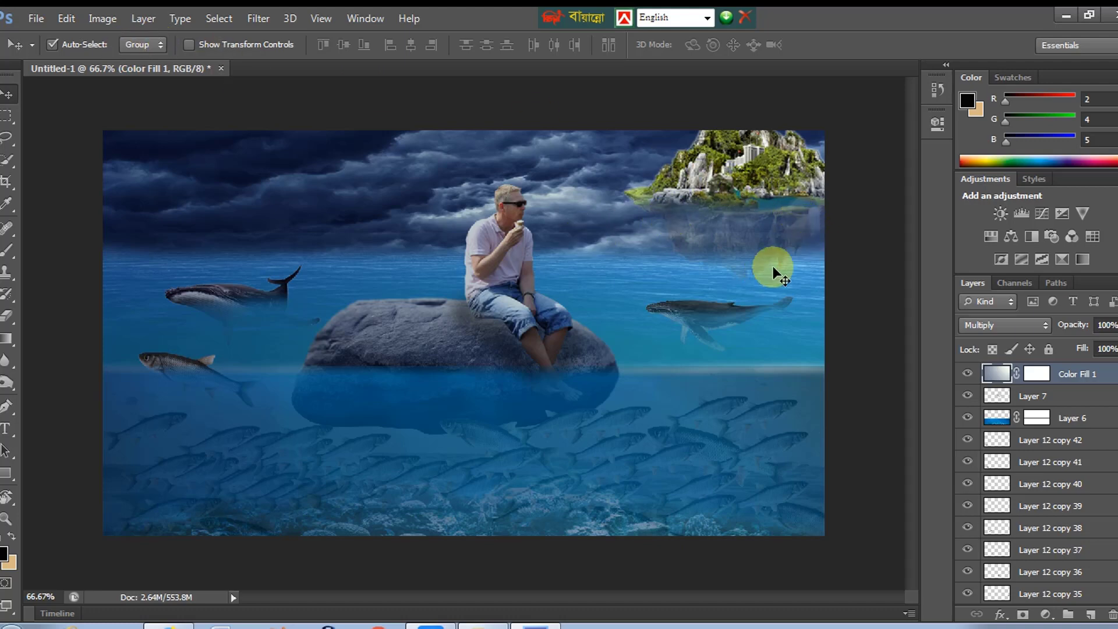
pyautogui.hotkey('ctrl', 'm')
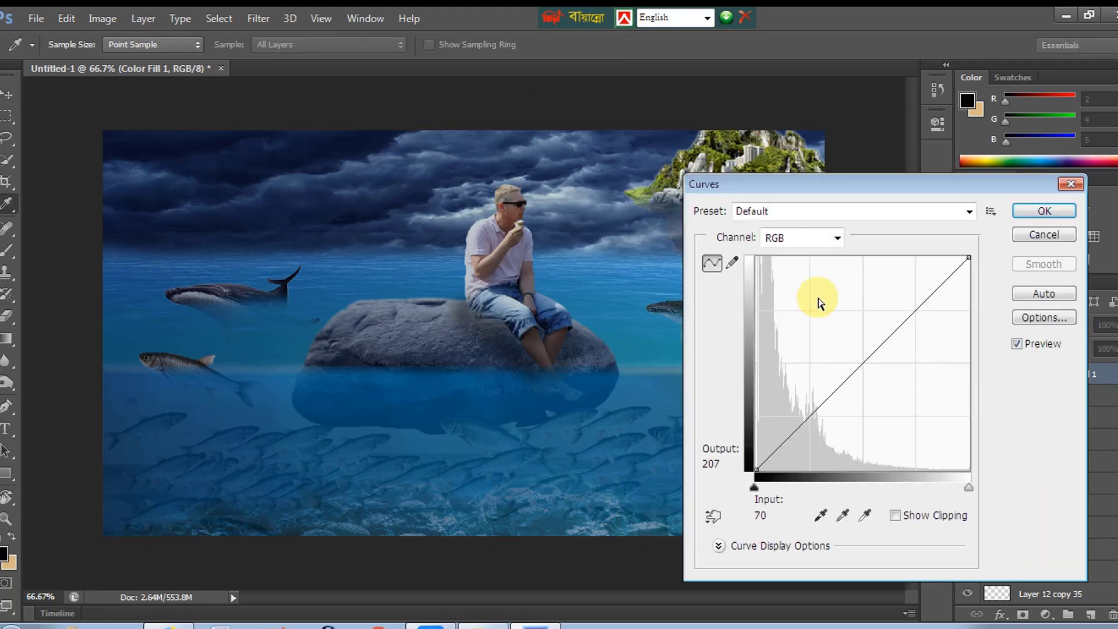
pyautogui.click(856, 362)
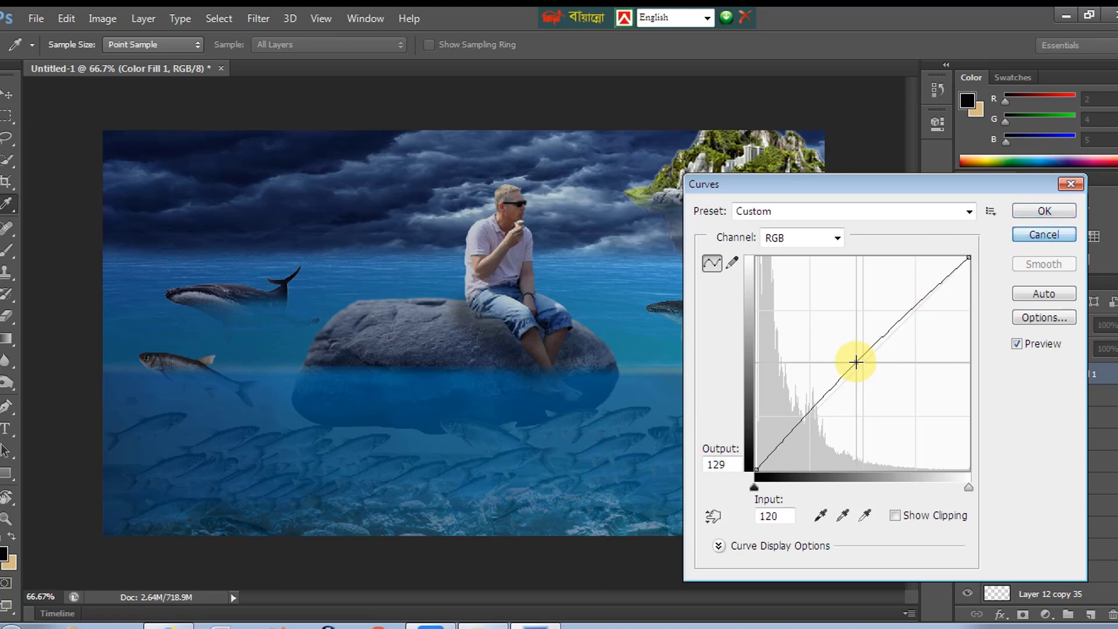
pyautogui.moveTo(856, 362); pyautogui.dragTo(830, 354)
pyautogui.click(1033, 221)
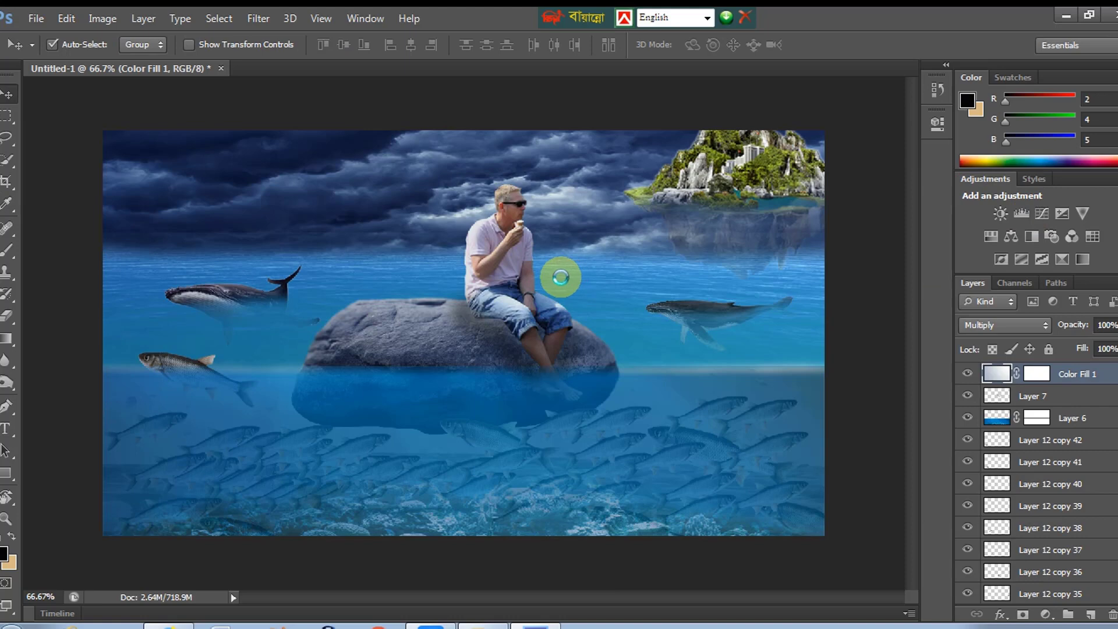
pyautogui.hotkey('ctrl', '-')
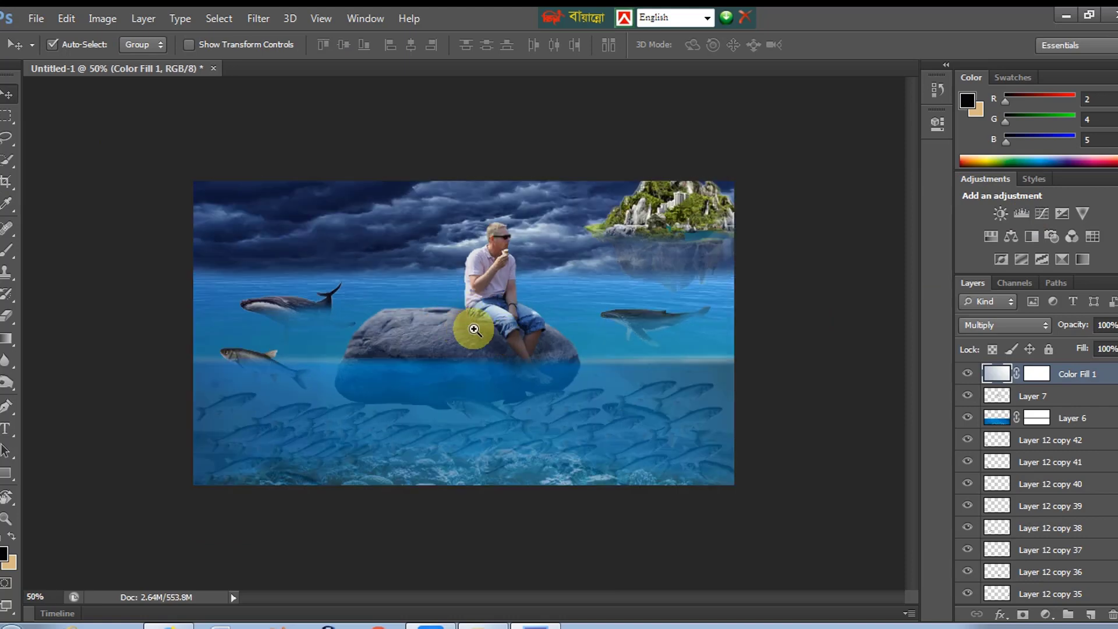
pyautogui.click(996, 626)
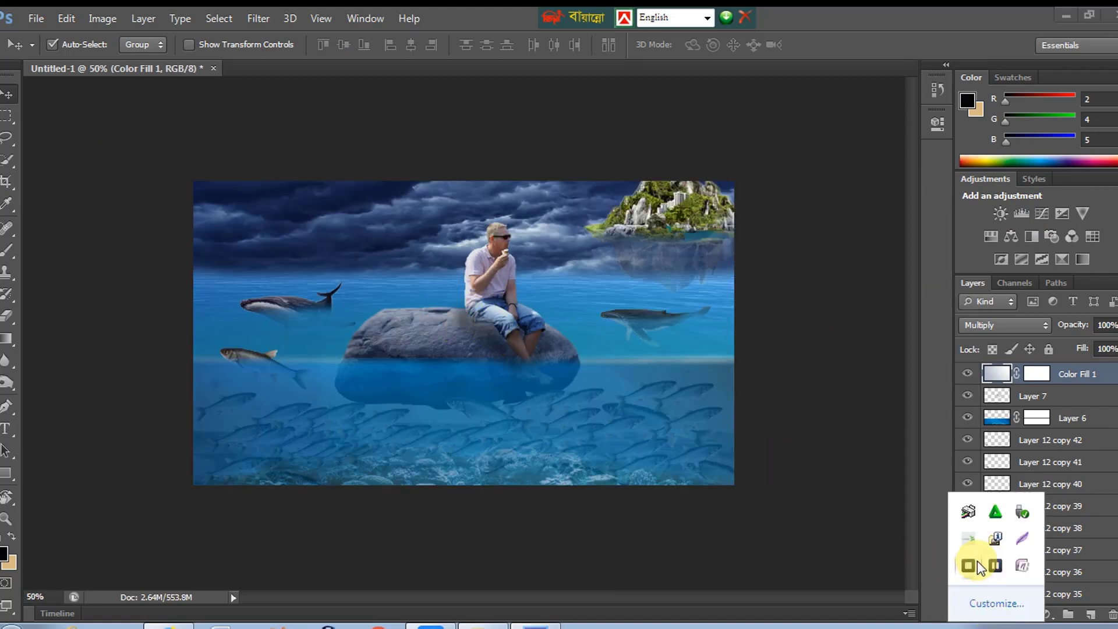